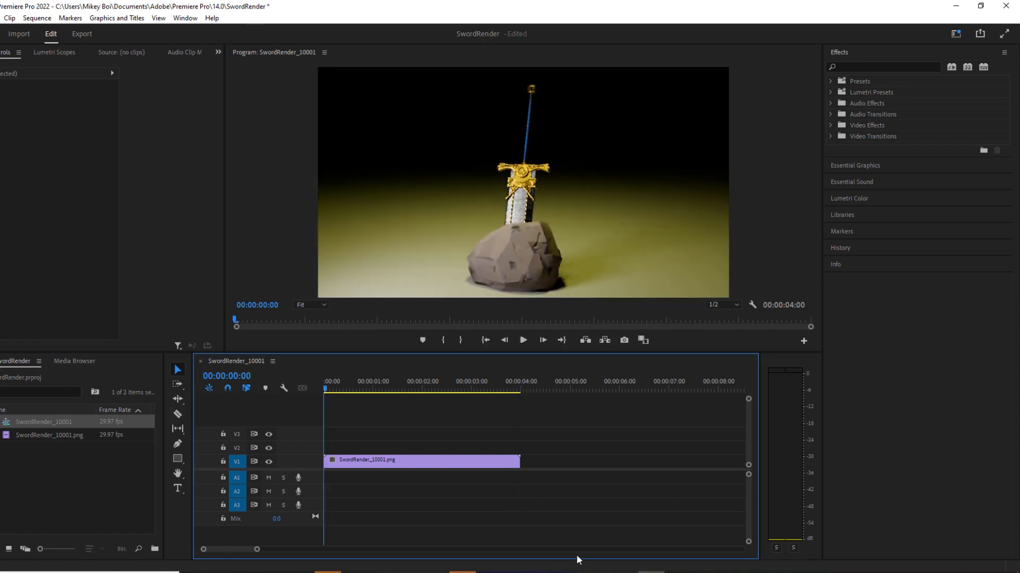
Switch to Substance 3D Painter and close the Export textures dialog.
{"action": "mouse_move", "coordinate": [571, 572]}
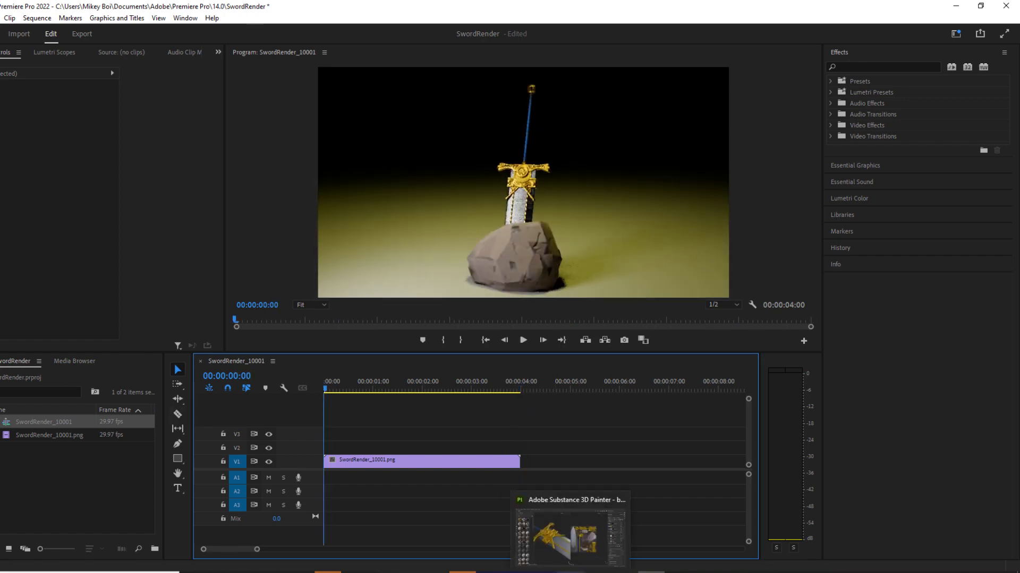
{"action": "left_click", "coordinate": [531, 533]}
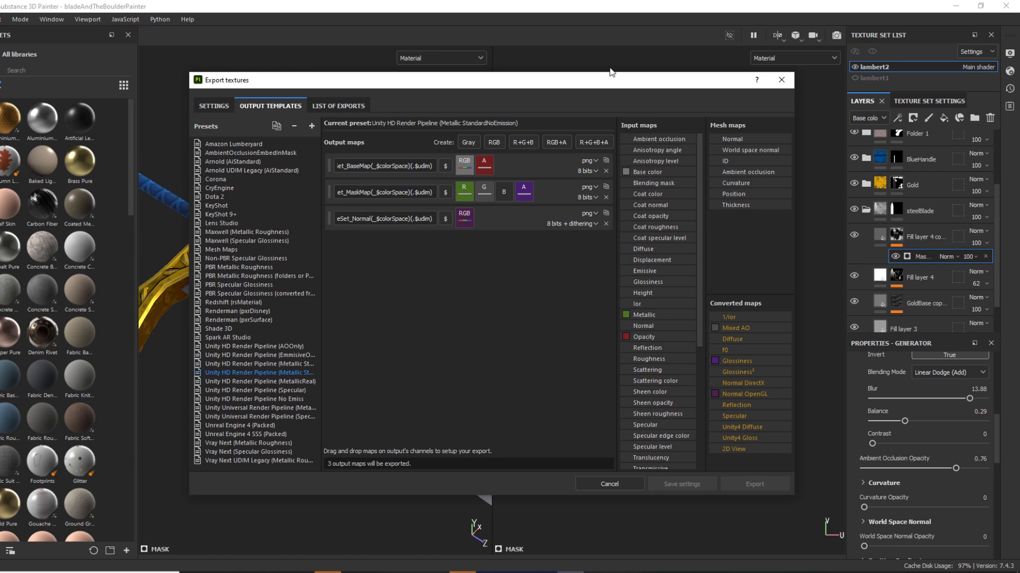
{"action": "left_click", "coordinate": [781, 79]}
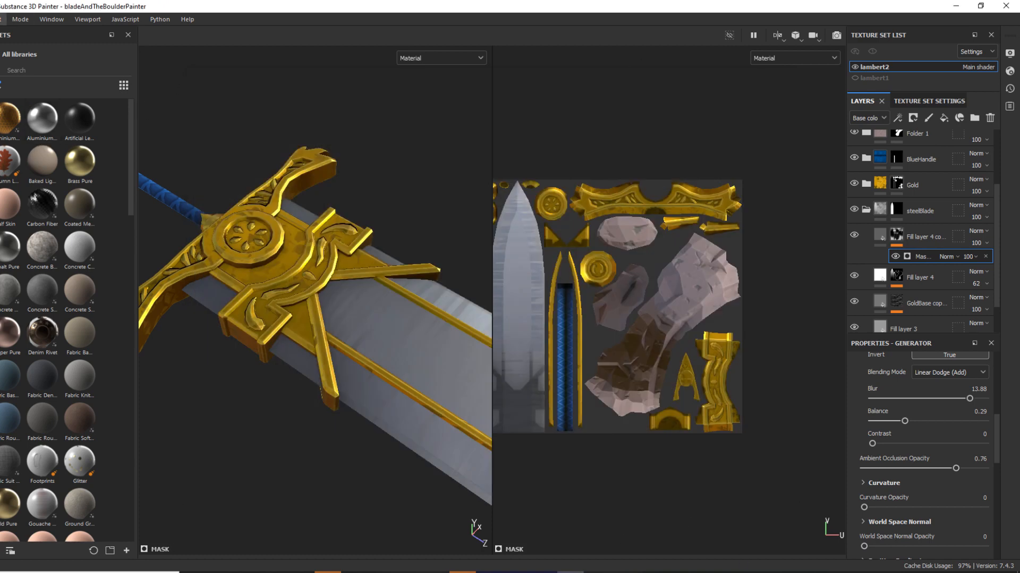
Examine the textured sword in the 3D view until the whole sword and boulder are in frame.
{"action": "left_click", "coordinate": [3, 19]}
{"action": "mouse_move", "coordinate": [2, 19]}
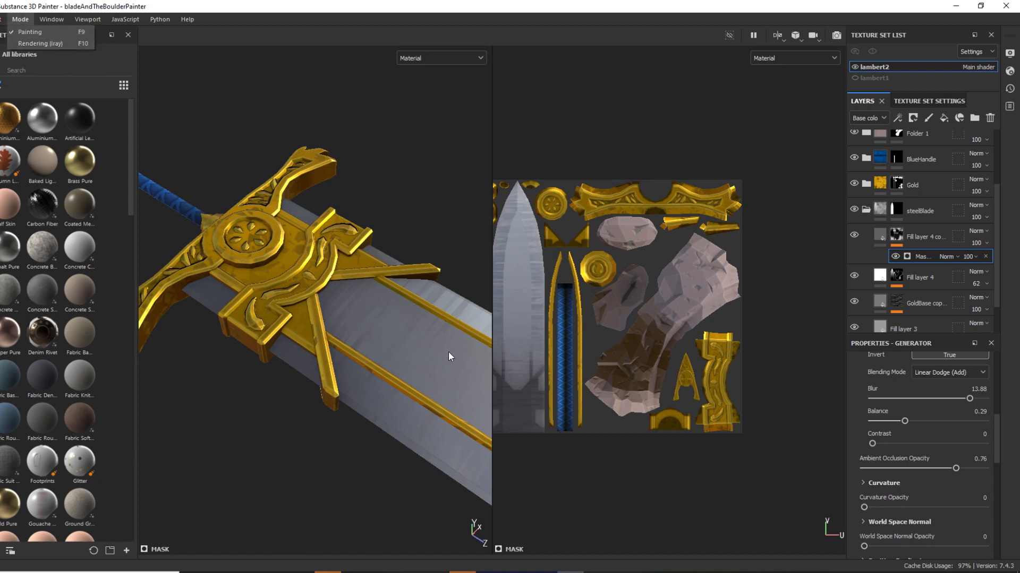
{"action": "left_click", "coordinate": [326, 466]}
{"action": "left_click_drag", "start_coordinate": [326, 466], "coordinate": [293, 470], "text": "alt"}
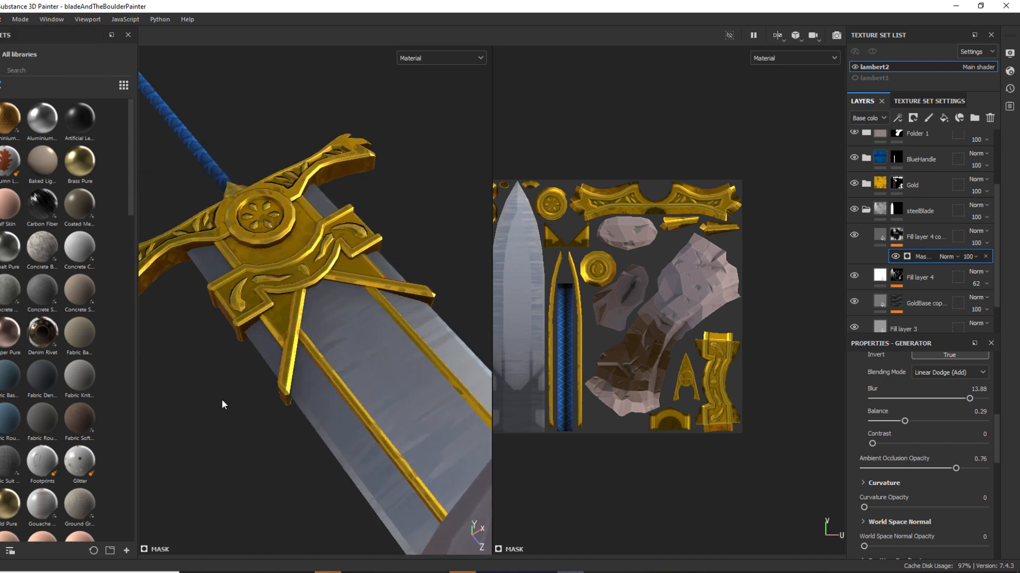
{"action": "right_click_drag", "start_coordinate": [221, 399], "coordinate": [307, 423], "text": "alt"}
{"action": "left_click_drag", "start_coordinate": [307, 423], "coordinate": [276, 346], "text": "alt"}
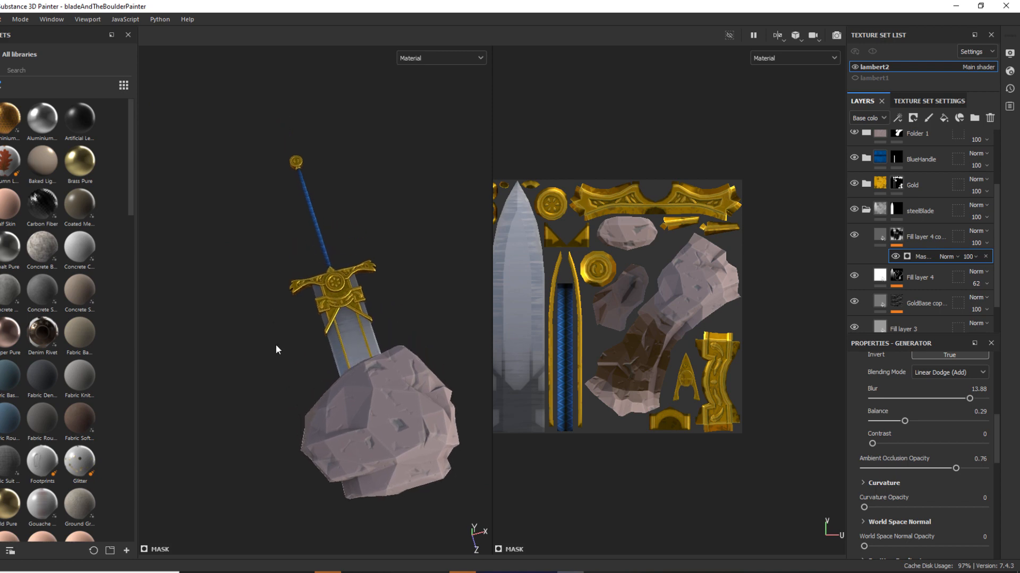
{"action": "left_click", "coordinate": [3, 20]}
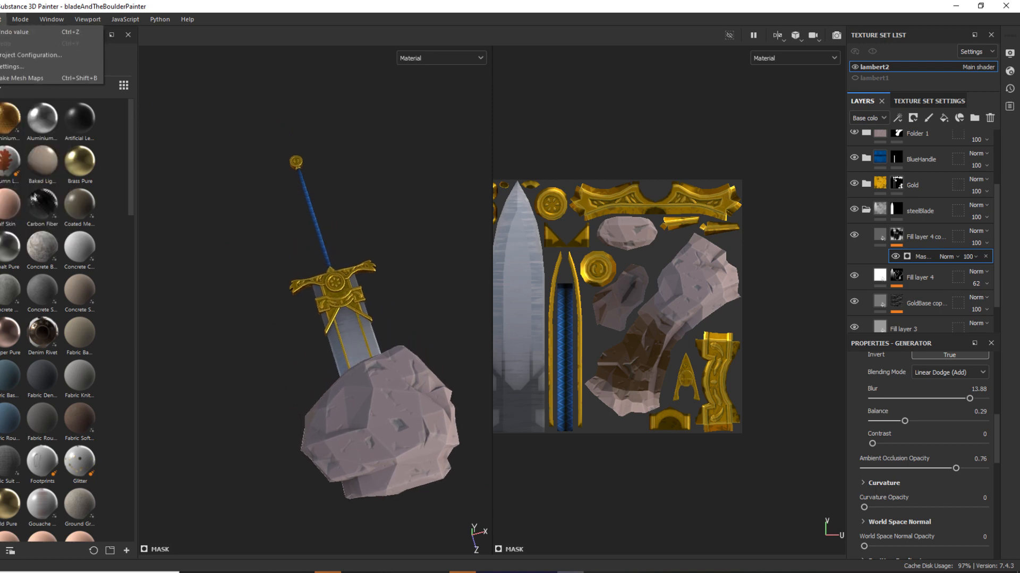
{"action": "mouse_move", "coordinate": [0, 20]}
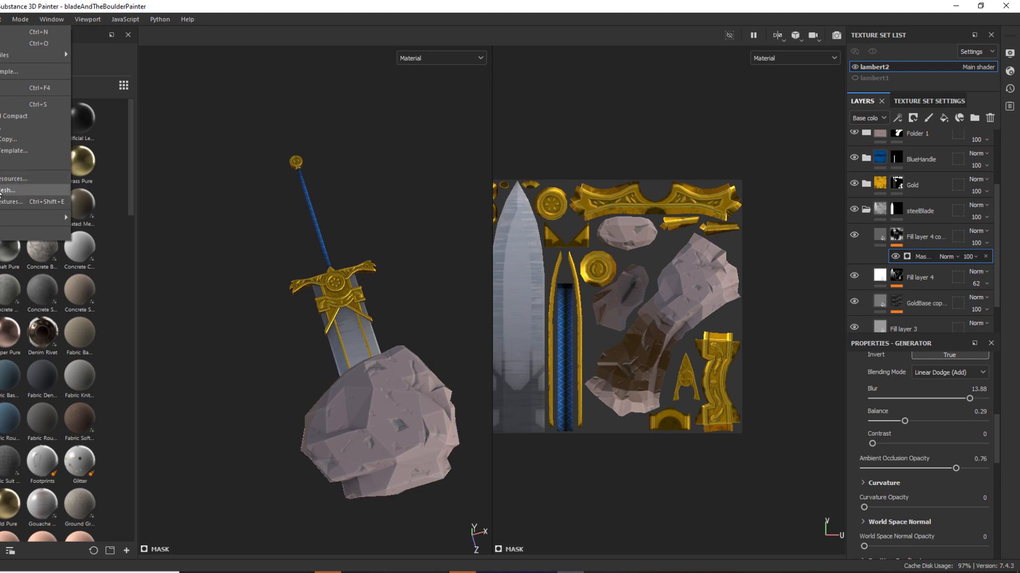
{"action": "left_click", "coordinate": [2, 191]}
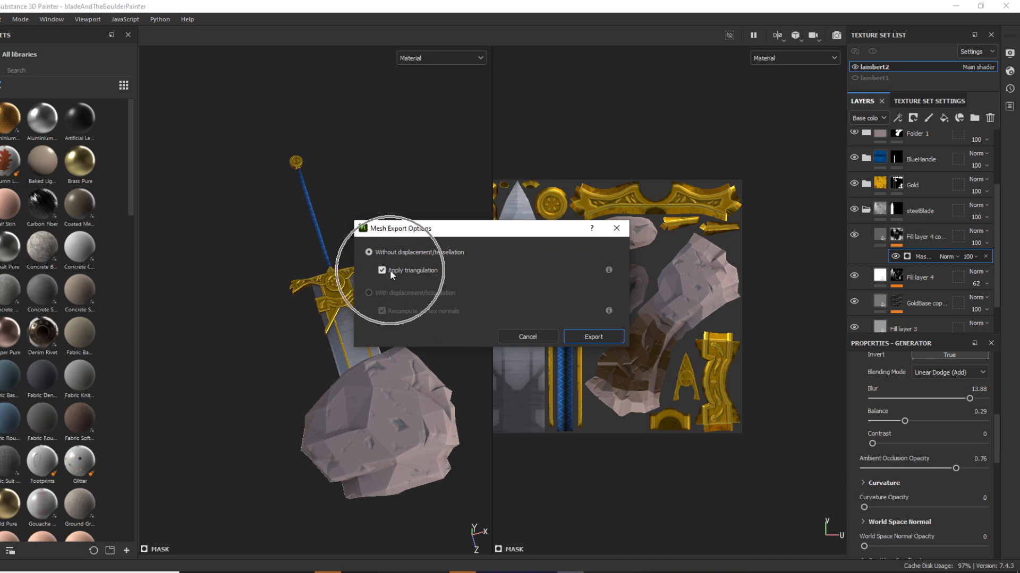
{"action": "left_click", "coordinate": [588, 337]}
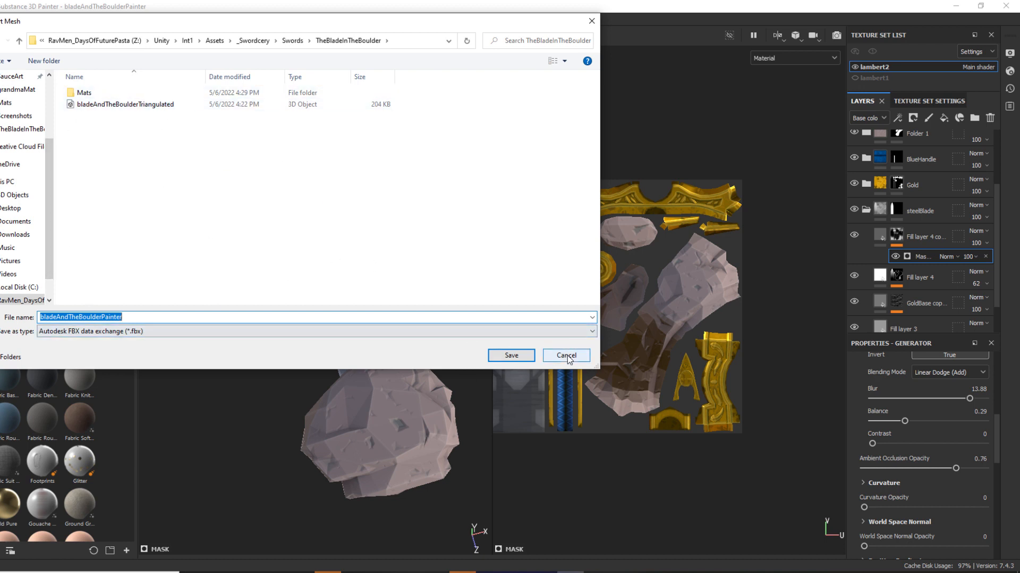
{"action": "left_click", "coordinate": [157, 104]}
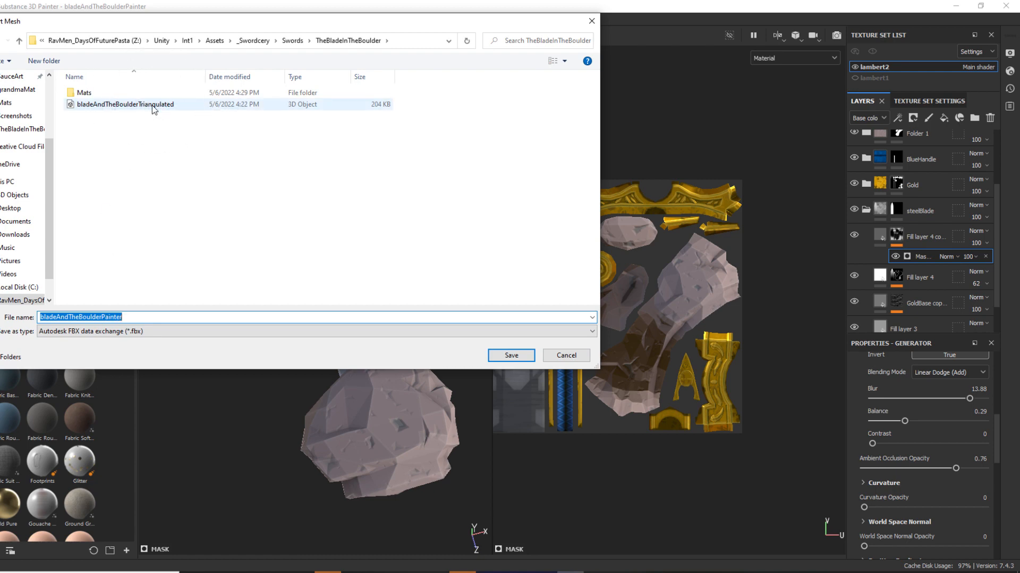
{"action": "left_click", "coordinate": [566, 356]}
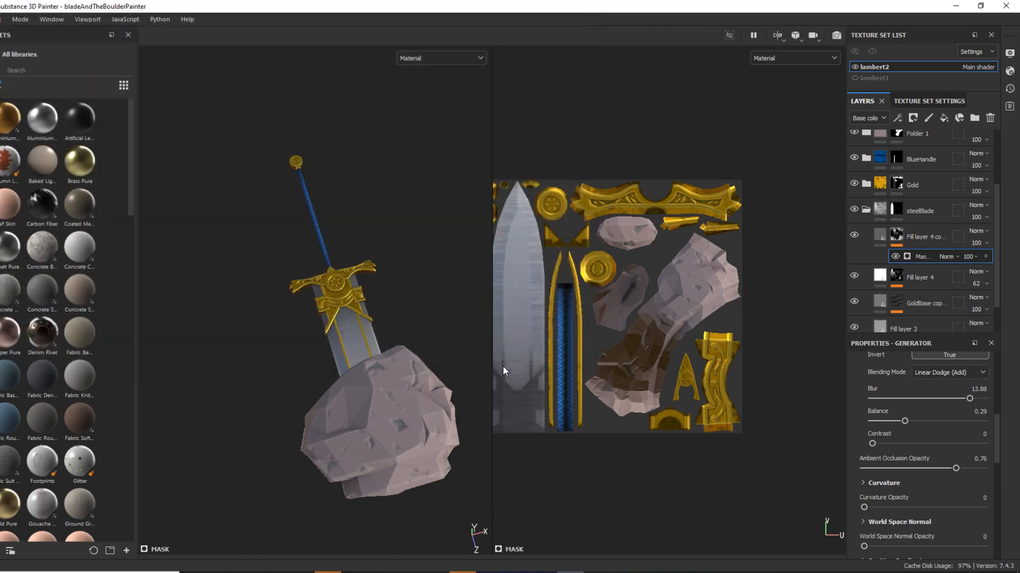
Switch to Maya and hide the three area lights, the skydome light and the ground plane pPlane1.
{"action": "left_click", "coordinate": [573, 561]}
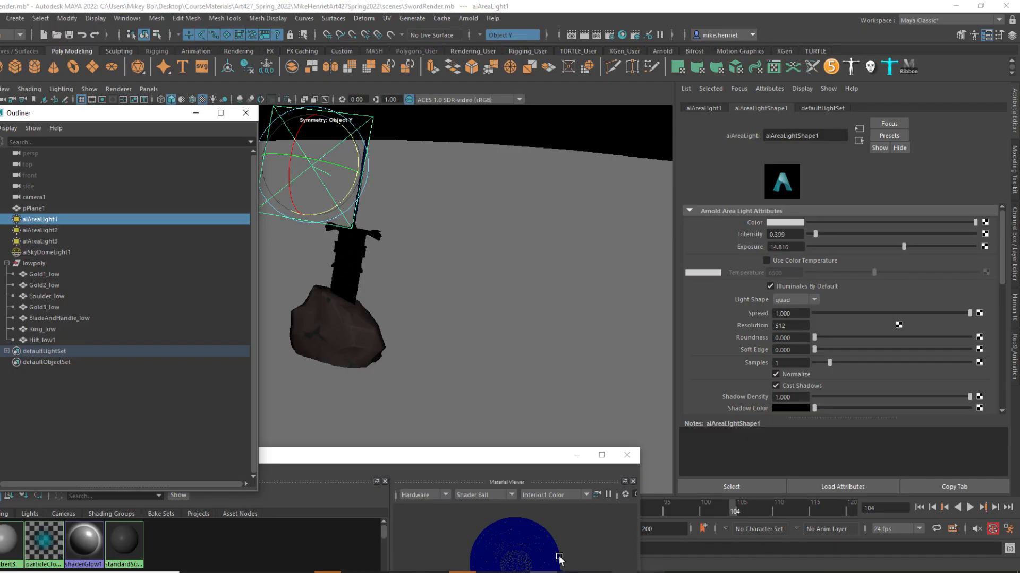
{"action": "left_click", "coordinate": [49, 250], "text": "shift"}
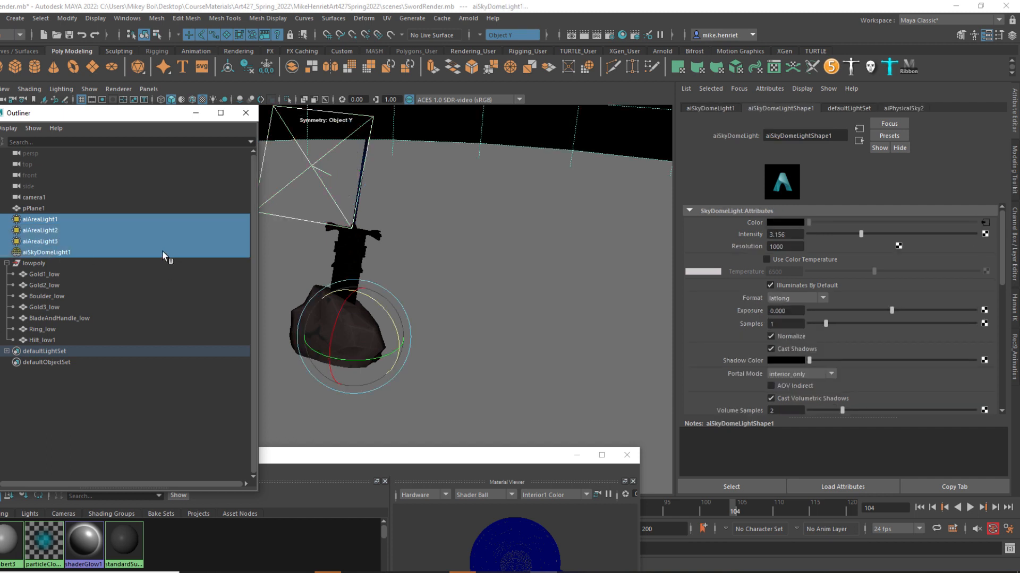
{"action": "left_click", "coordinate": [43, 208]}
{"action": "scroll", "coordinate": [461, 239], "scroll_direction": "down", "scroll_amount": 5}
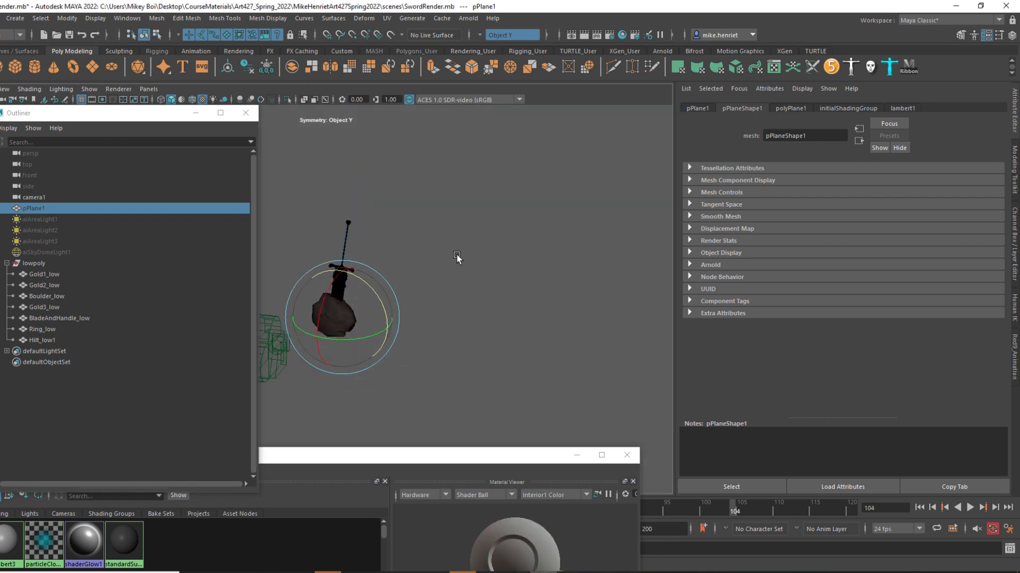
Select the lowpoly group containing the sword and boulder, and close the Outliner.
{"action": "left_click", "coordinate": [450, 272]}
{"action": "left_click_drag", "start_coordinate": [444, 281], "coordinate": [313, 285], "text": "alt"}
{"action": "middle_click_drag", "start_coordinate": [314, 283], "coordinate": [426, 273], "text": "alt"}
{"action": "scroll", "coordinate": [425, 273], "scroll_direction": "up", "scroll_amount": 3}
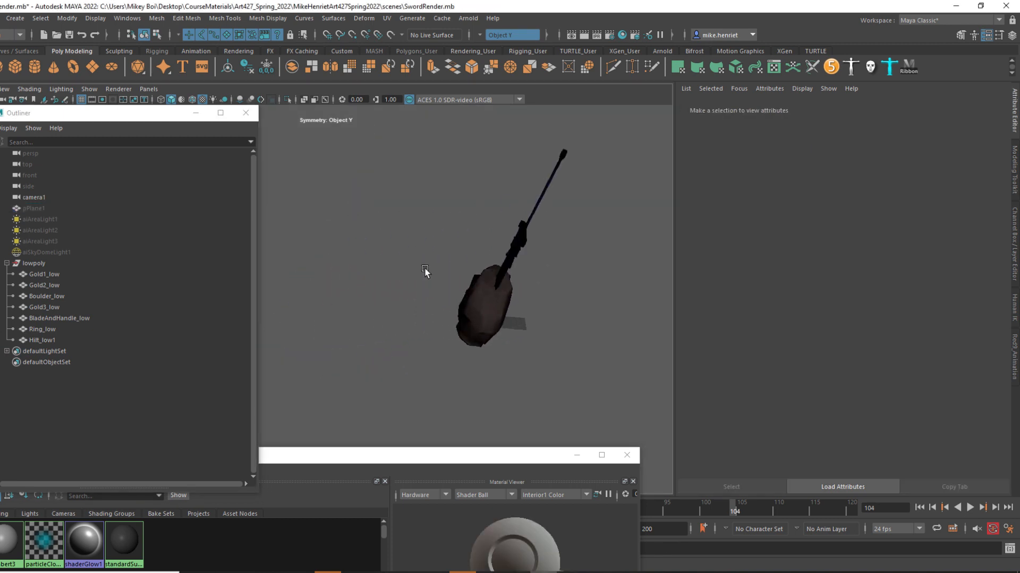
{"action": "left_click_drag", "start_coordinate": [425, 273], "coordinate": [390, 275], "text": "alt"}
{"action": "middle_click_drag", "start_coordinate": [391, 275], "coordinate": [428, 298], "text": "alt"}
{"action": "left_click", "coordinate": [480, 237]}
{"action": "middle_click_drag", "start_coordinate": [504, 262], "coordinate": [416, 320], "text": "alt"}
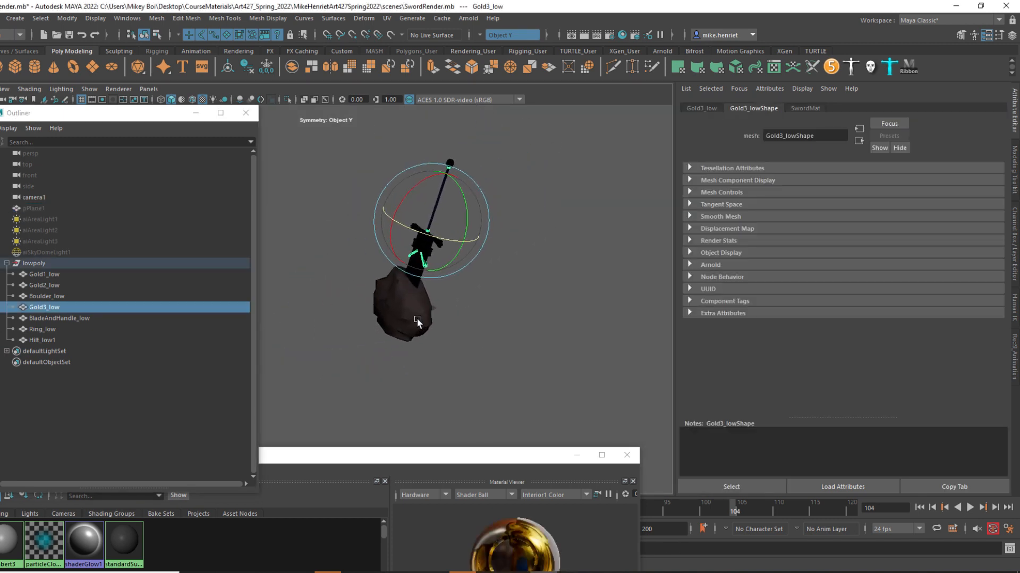
{"action": "left_click", "coordinate": [52, 263]}
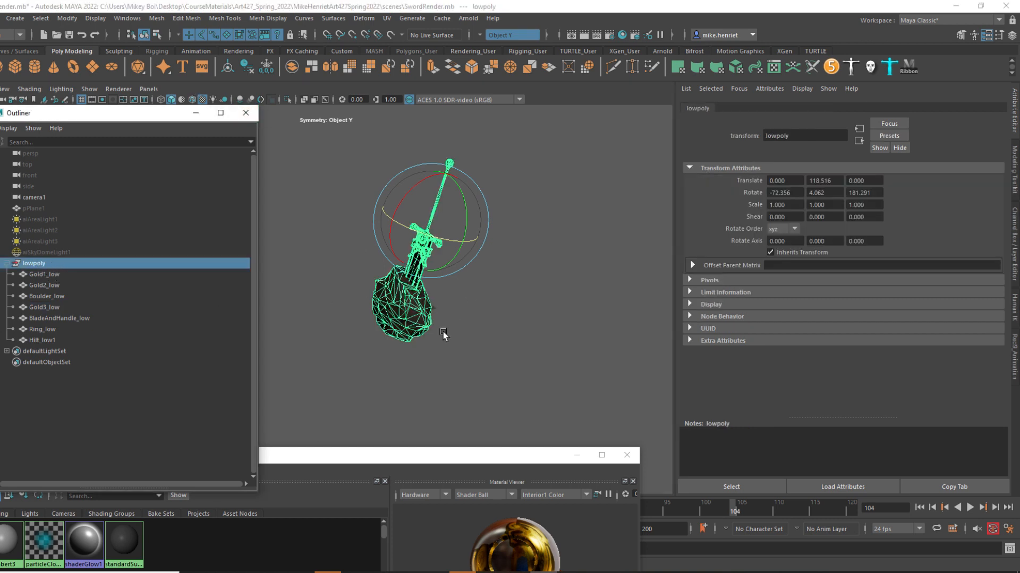
{"action": "left_click", "coordinate": [246, 112]}
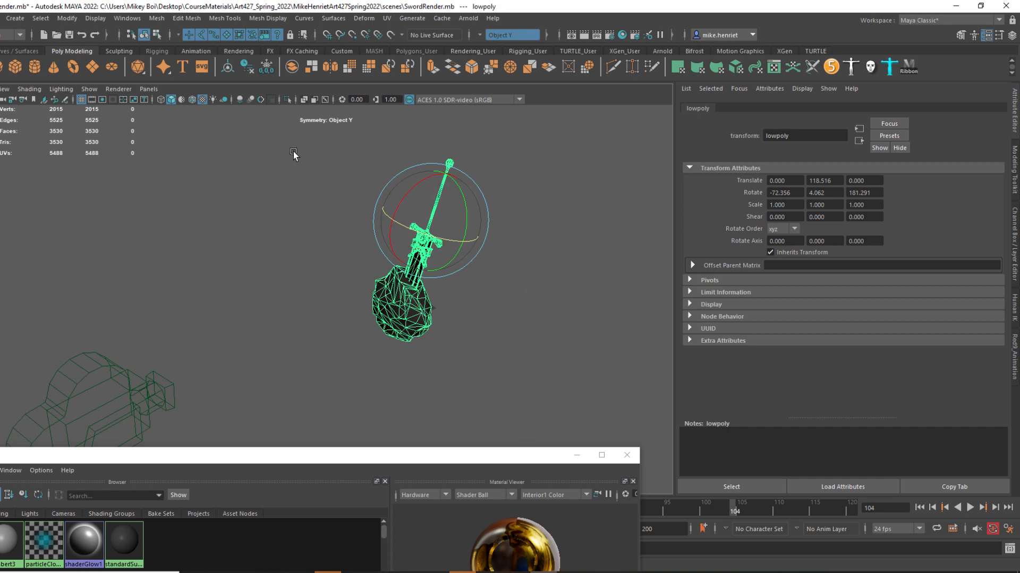
Select all the individual sword and boulder meshes in the viewport.
{"action": "left_click", "coordinate": [422, 248]}
{"action": "left_click", "coordinate": [1, 18]}
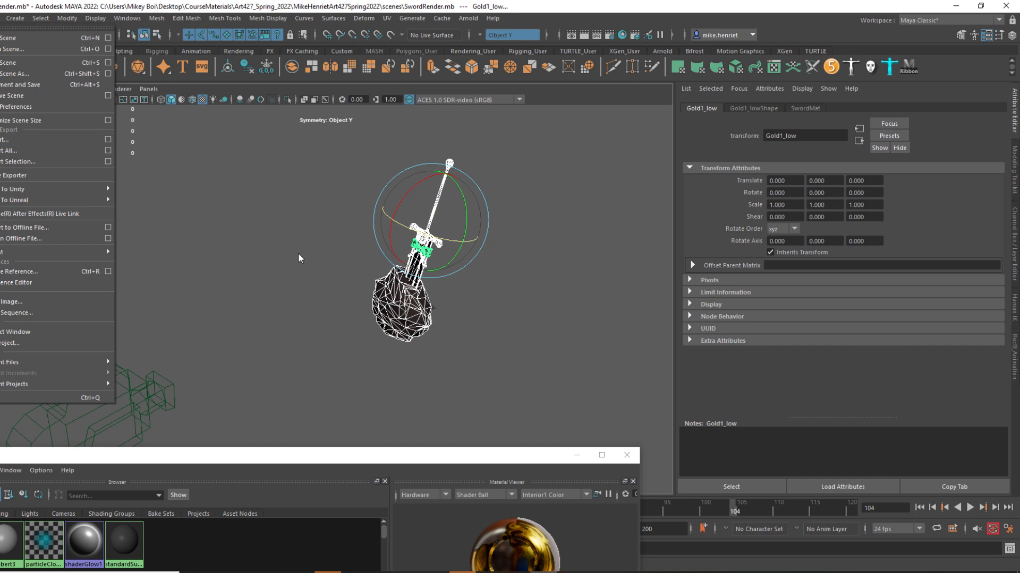
{"action": "left_click", "coordinate": [306, 326]}
{"action": "left_click_drag", "start_coordinate": [316, 155], "coordinate": [565, 367]}
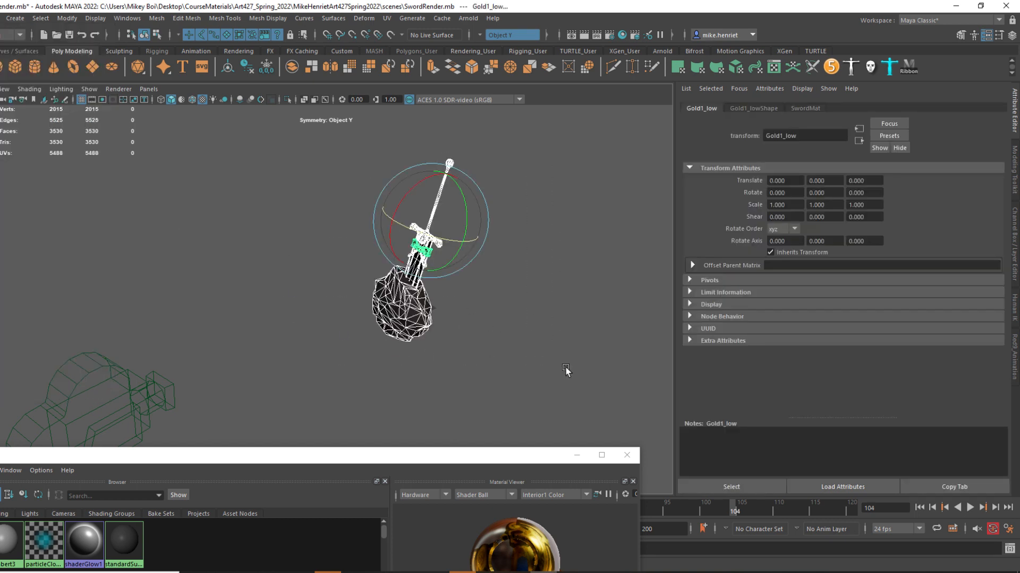
Assign a new Arnold aiStandardSurface material to the selected sword and boulder meshes and expand its Geometry attributes.
{"action": "right_click", "coordinate": [365, 307]}
{"action": "right_click", "coordinate": [408, 313]}
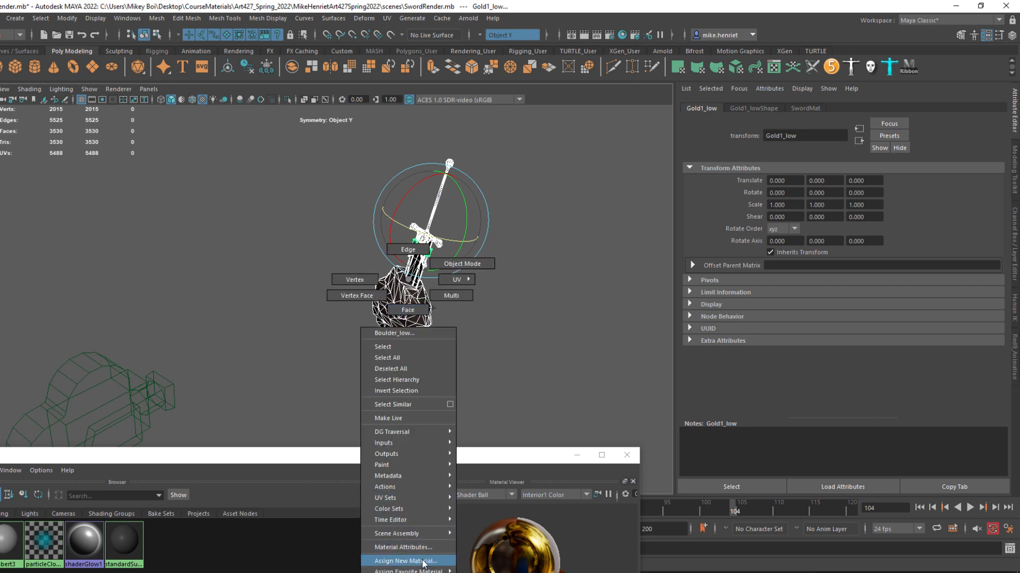
{"action": "left_click", "coordinate": [406, 561]}
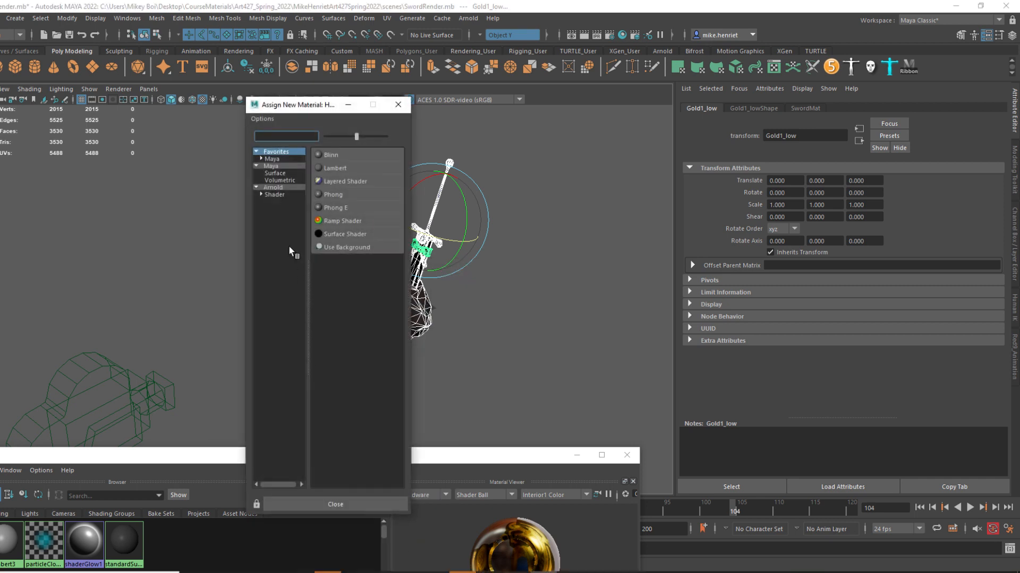
{"action": "left_click", "coordinate": [276, 186]}
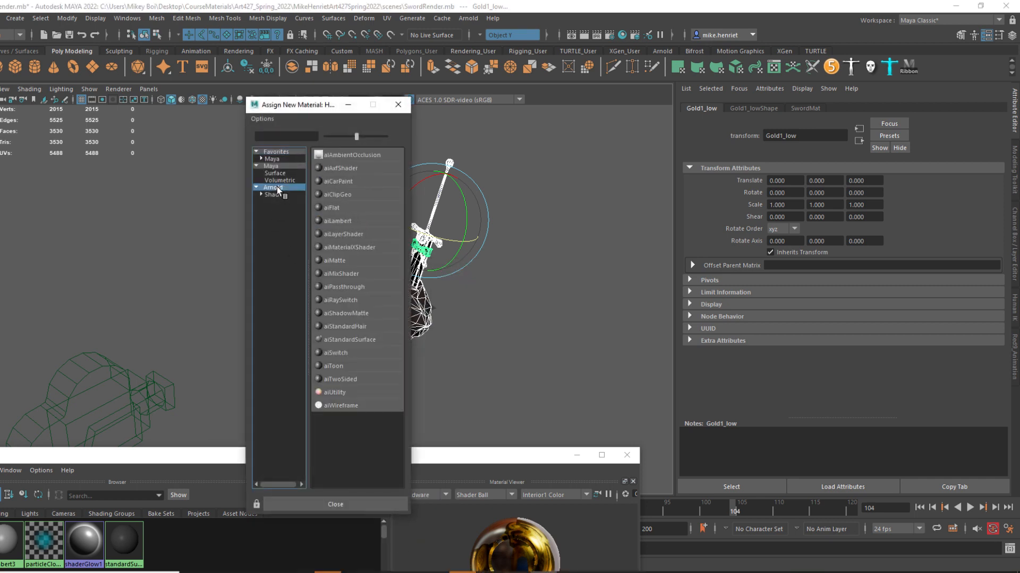
{"action": "left_click", "coordinate": [348, 340]}
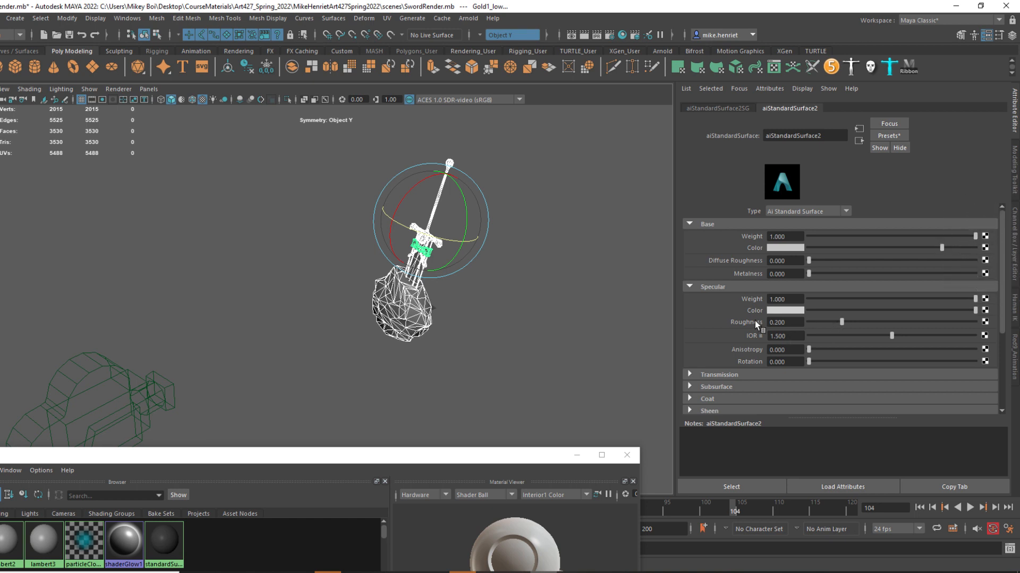
{"action": "scroll", "coordinate": [689, 324], "scroll_direction": "down", "scroll_amount": 4}
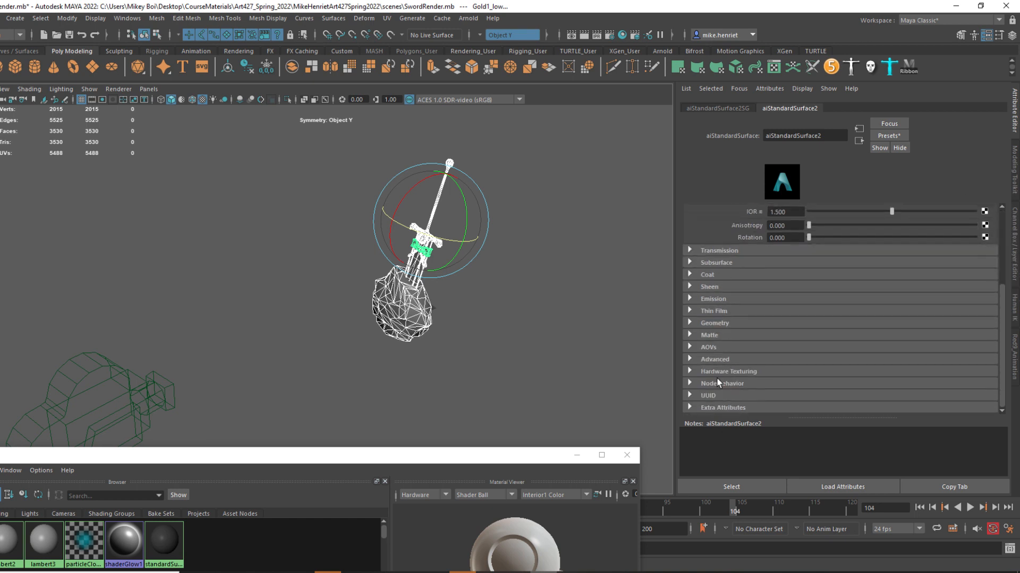
{"action": "left_click", "coordinate": [689, 324]}
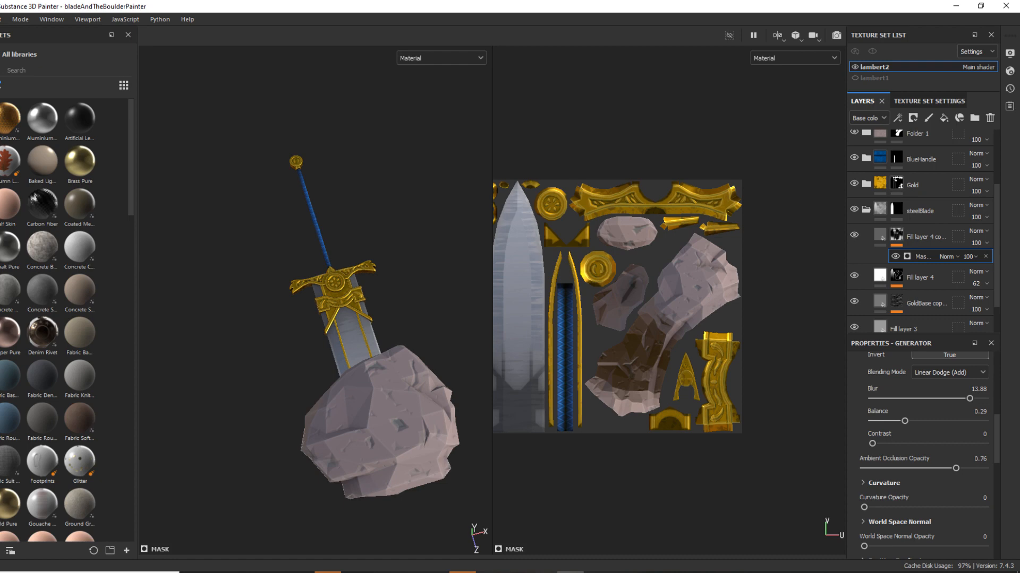
Switch to Substance 3D Painter, start a texture export and set the output template to Arnold (AiStandard).
{"action": "left_click", "coordinate": [0, 19]}
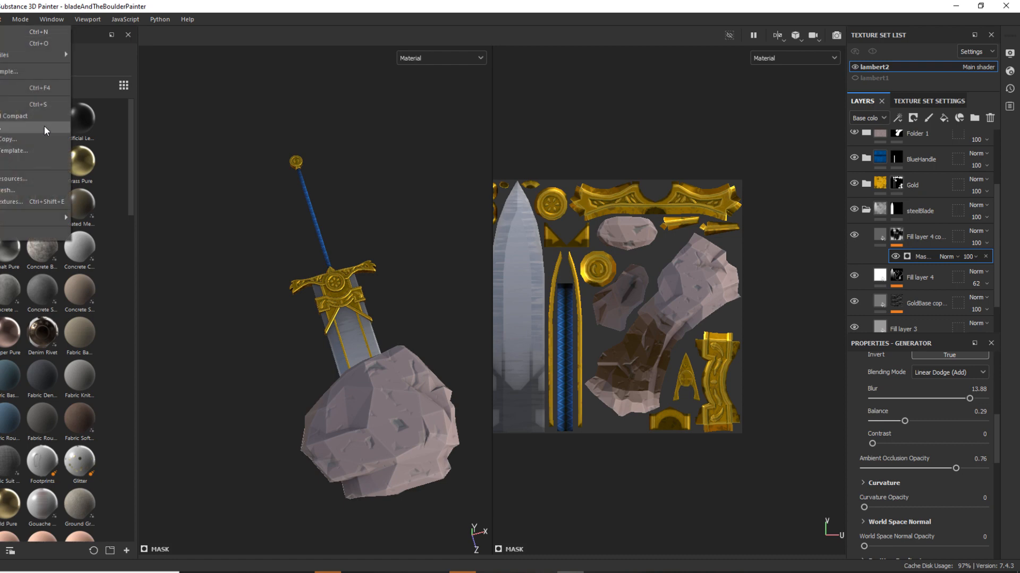
{"action": "left_click", "coordinate": [6, 201]}
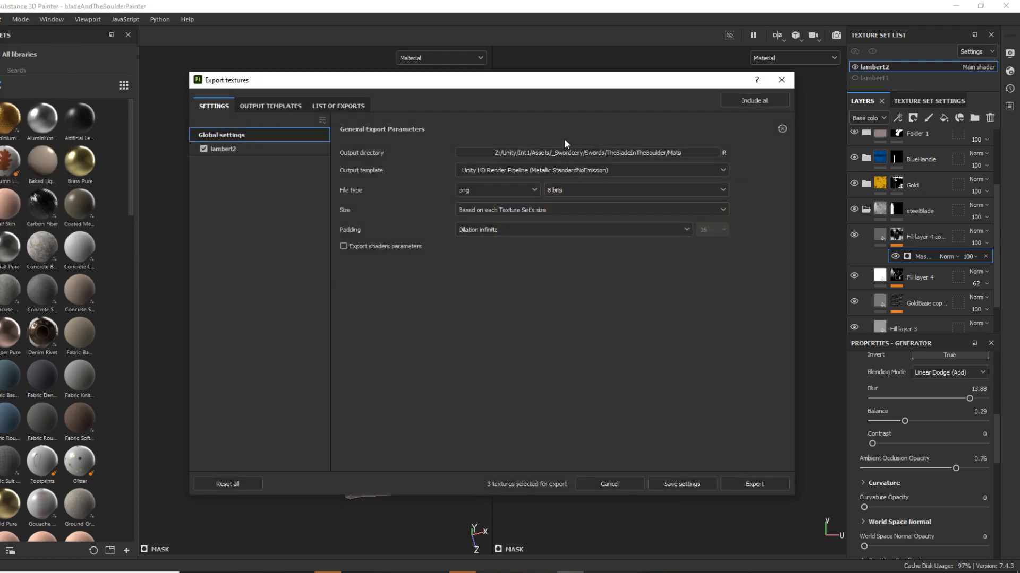
{"action": "left_click", "coordinate": [505, 171]}
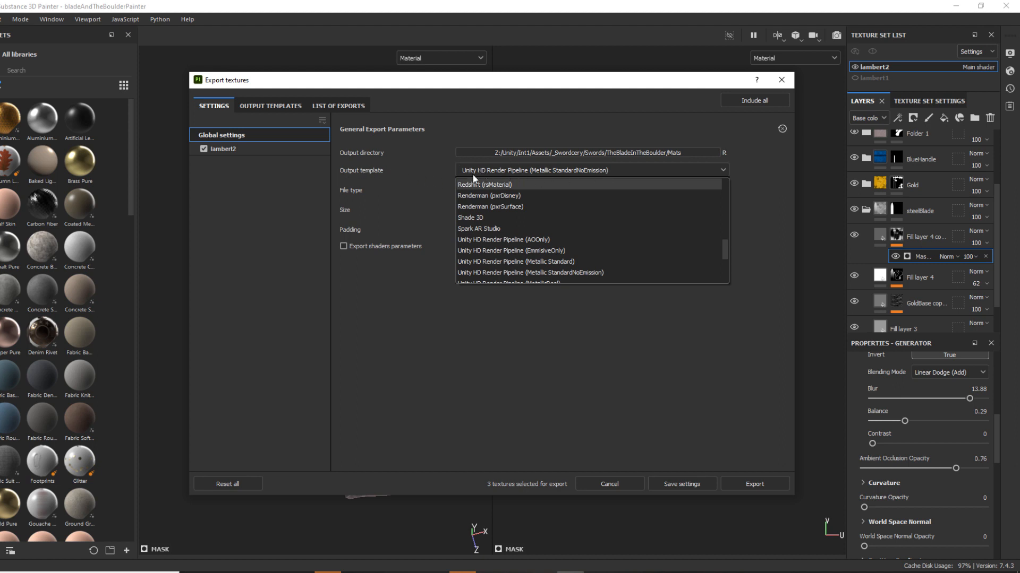
{"action": "scroll", "coordinate": [540, 259], "scroll_direction": "down", "scroll_amount": 4}
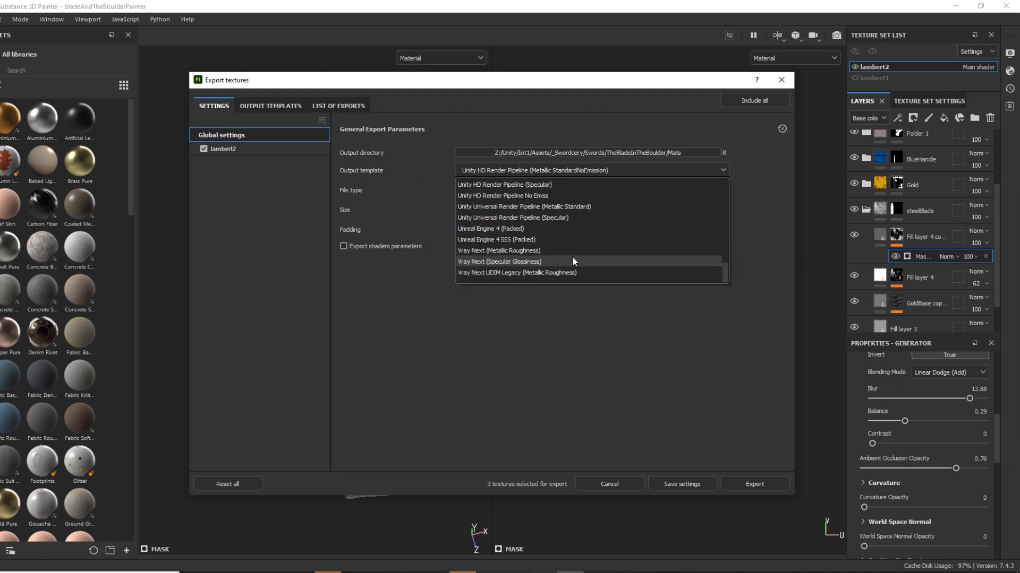
{"action": "scroll", "coordinate": [572, 259], "scroll_direction": "up", "scroll_amount": 12}
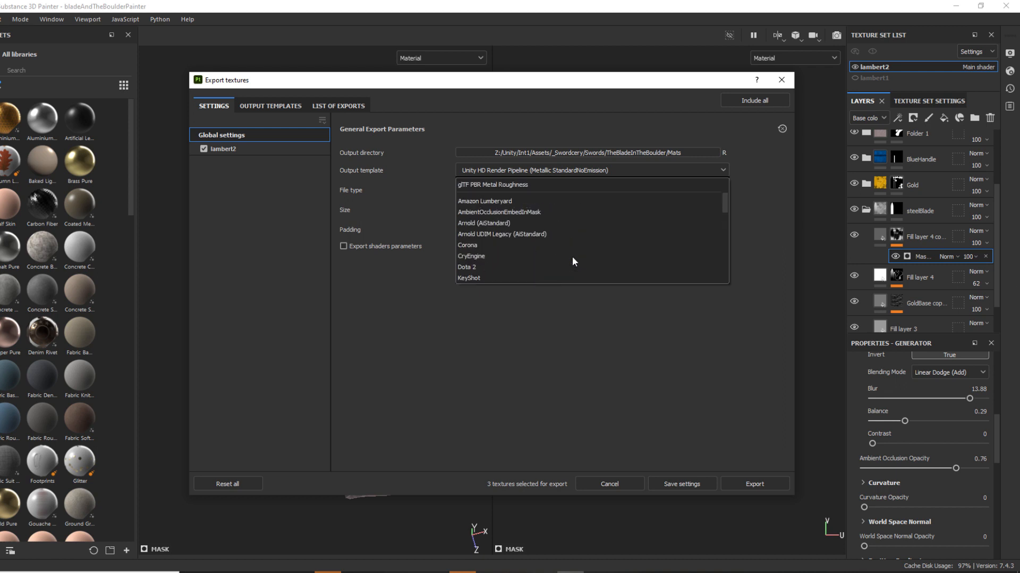
{"action": "left_click", "coordinate": [483, 222]}
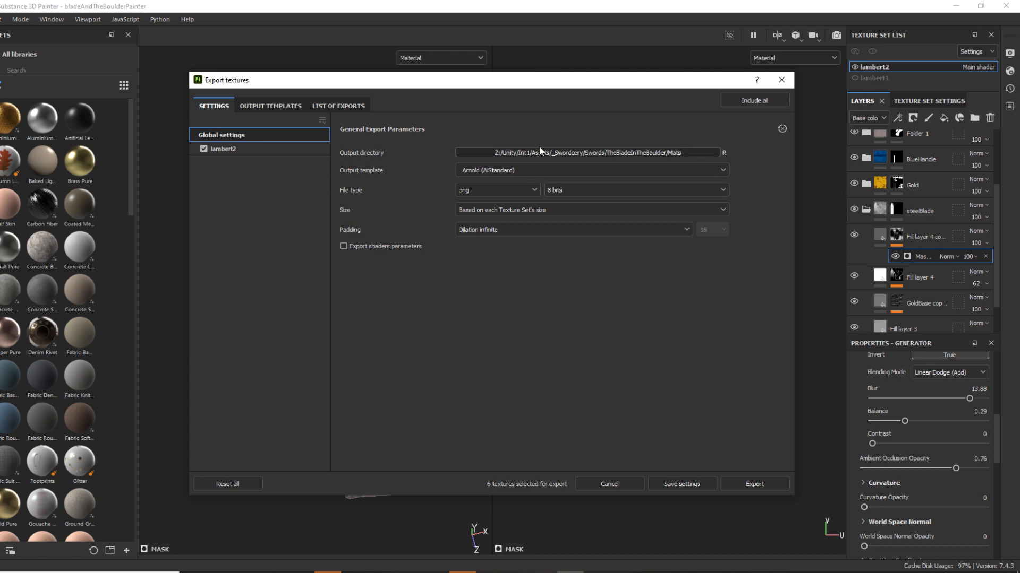
{"action": "left_click", "coordinate": [478, 170]}
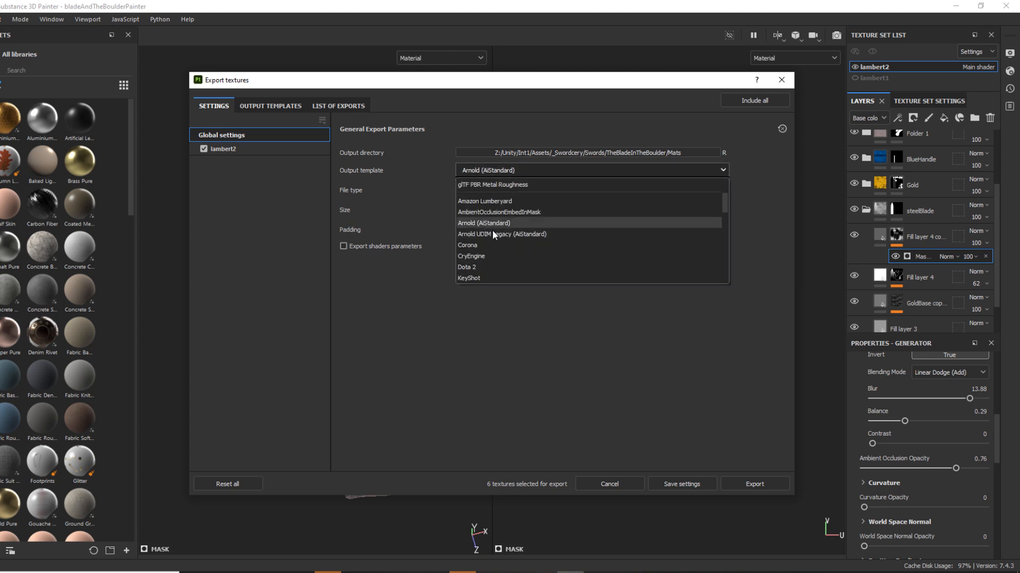
{"action": "scroll", "coordinate": [508, 221], "scroll_direction": "down", "scroll_amount": 5}
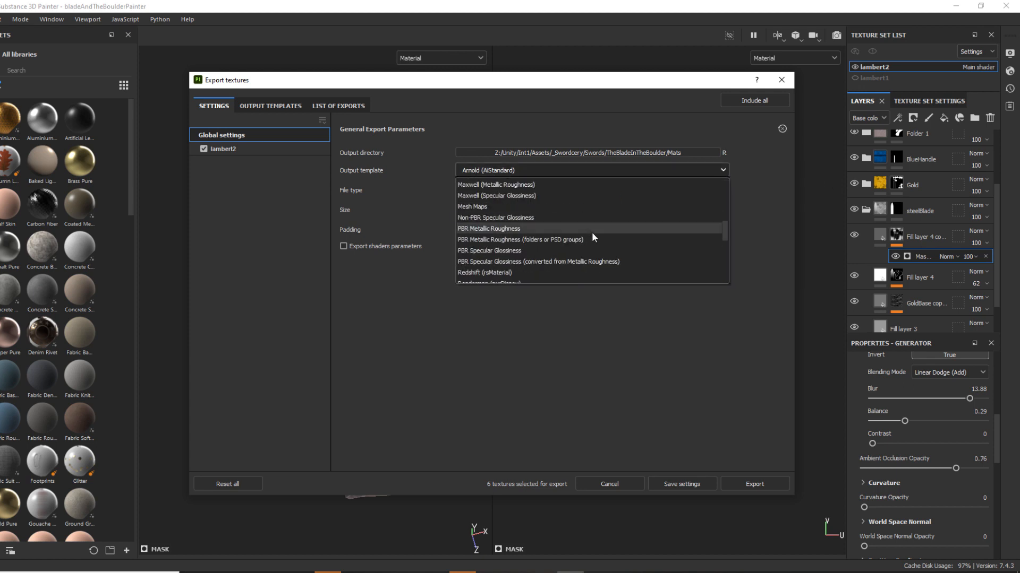
{"action": "scroll", "coordinate": [584, 241], "scroll_direction": "up", "scroll_amount": 3}
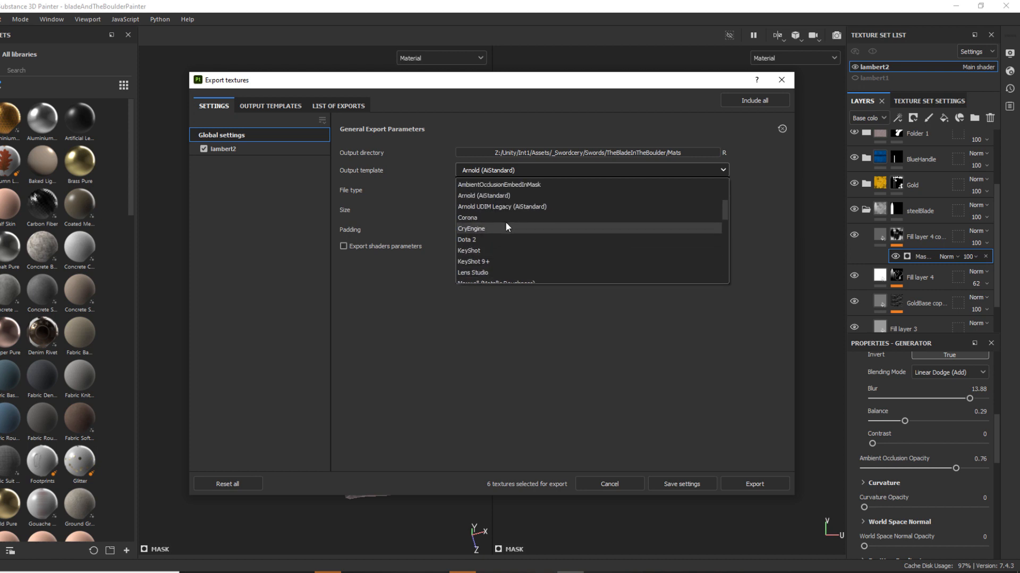
{"action": "scroll", "coordinate": [619, 251], "scroll_direction": "up", "scroll_amount": 4}
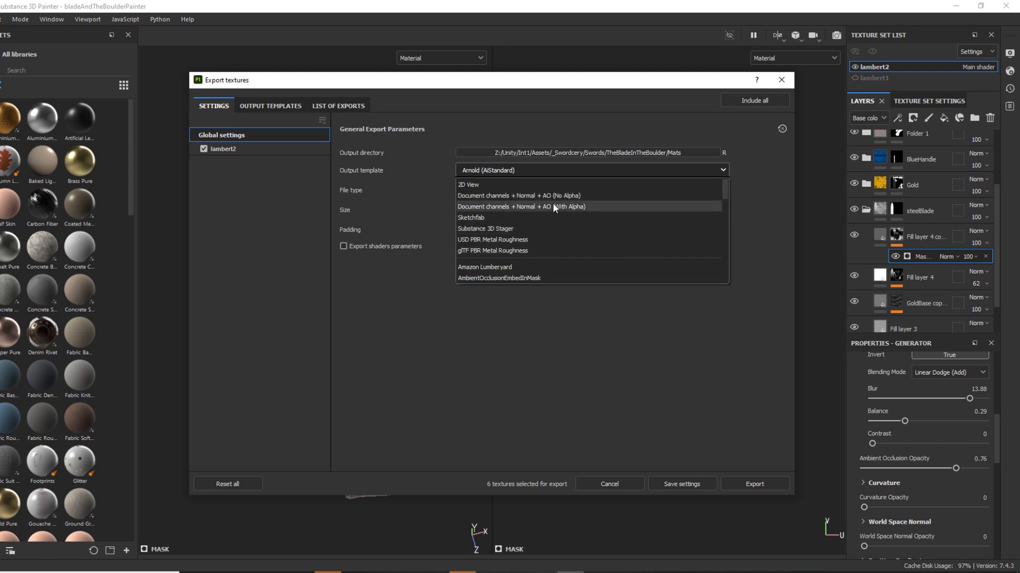
{"action": "left_click", "coordinate": [416, 166]}
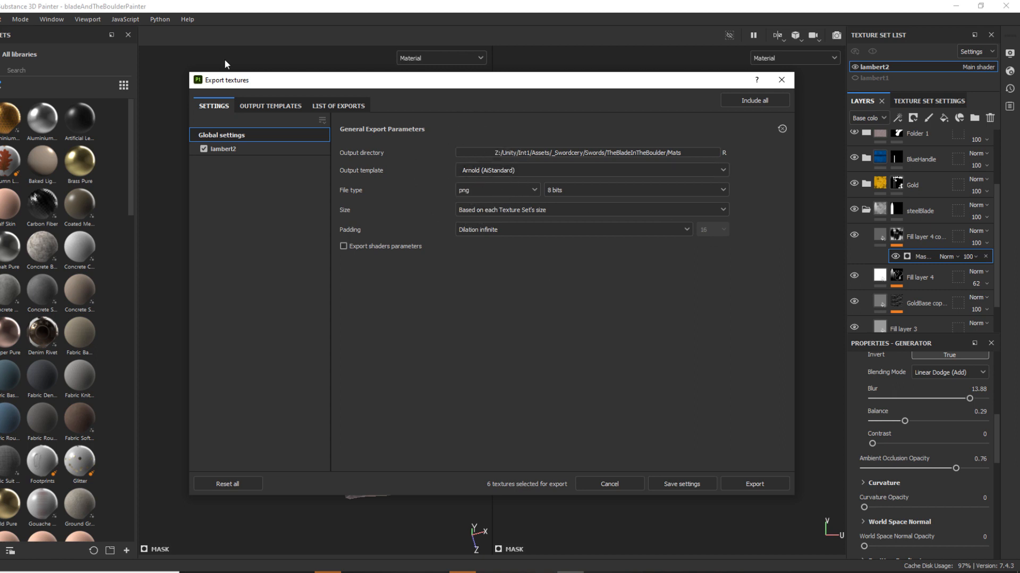
Reposition the export dialog and examine the output maps included for the lambert2 texture set.
{"action": "left_click", "coordinate": [226, 149]}
{"action": "left_click", "coordinate": [225, 149]}
{"action": "left_click_drag", "start_coordinate": [335, 86], "coordinate": [605, 131]}
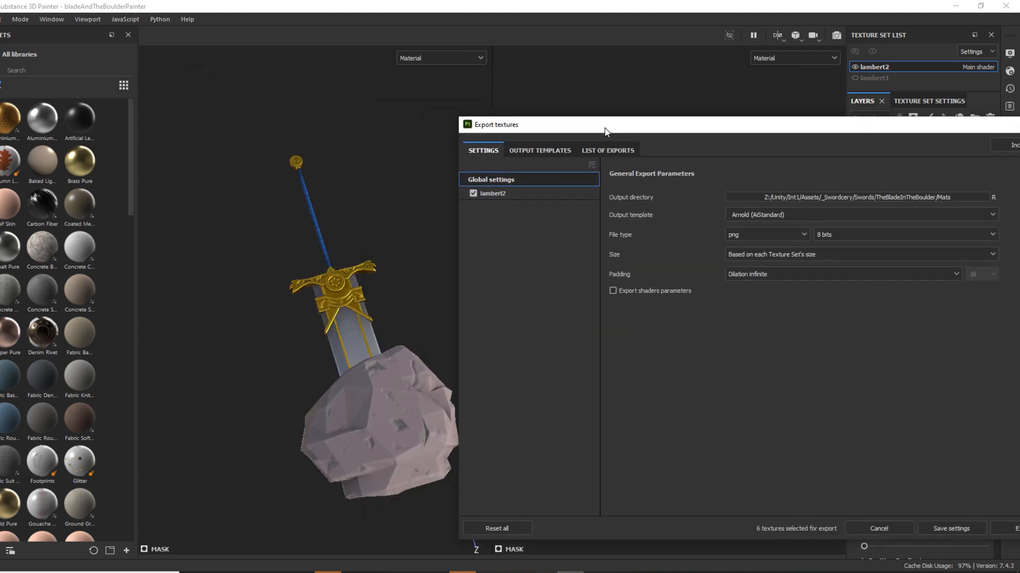
{"action": "left_click_drag", "start_coordinate": [718, 128], "coordinate": [475, 109]}
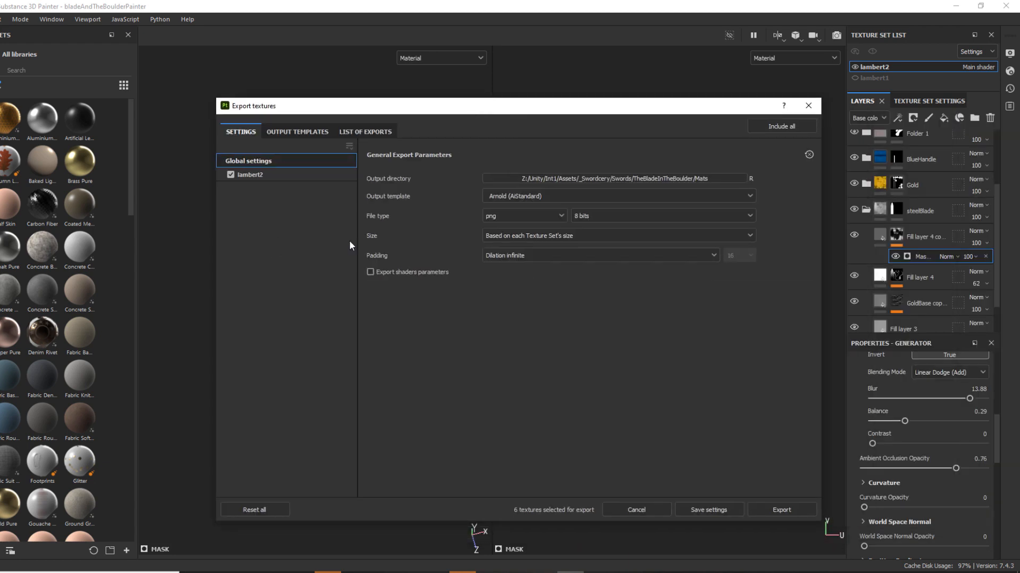
{"action": "left_click", "coordinate": [255, 175]}
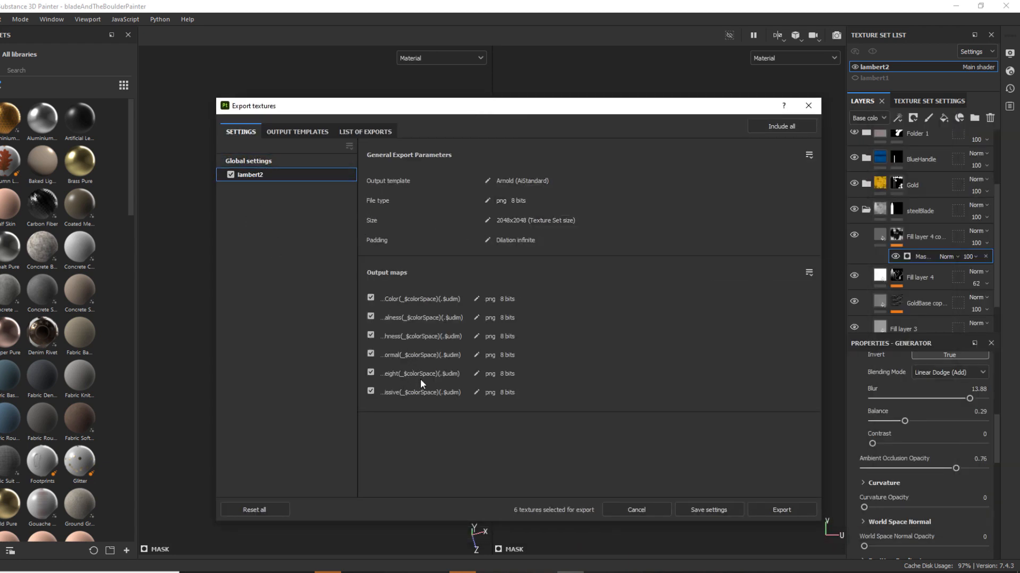
{"action": "key", "text": "ctrl"}
Examine the output maps of the Arnold (AiStandard) preset, including the RGB and alpha channels of its Normal map.
{"action": "left_click", "coordinate": [318, 132]}
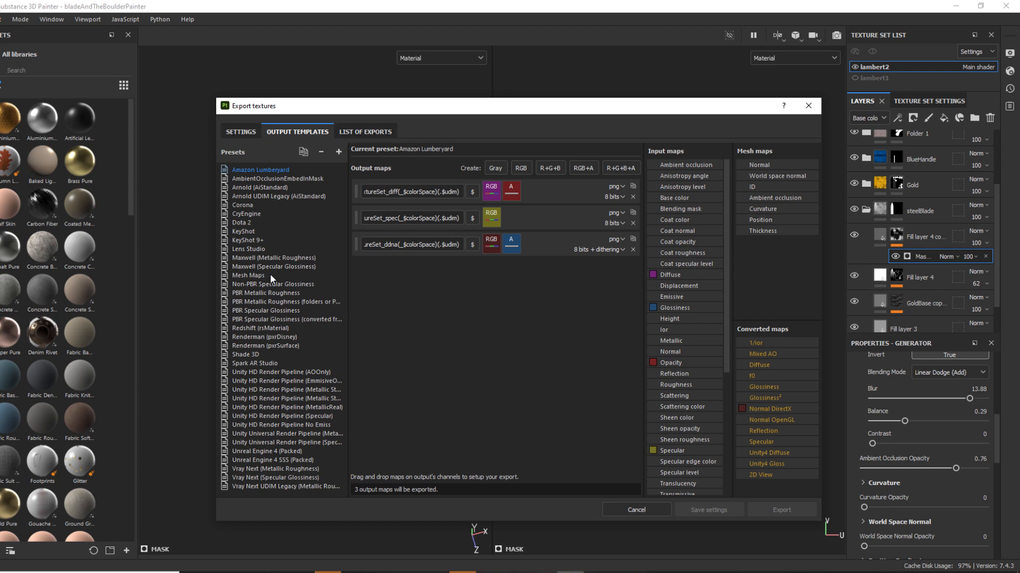
{"action": "left_click", "coordinate": [251, 187]}
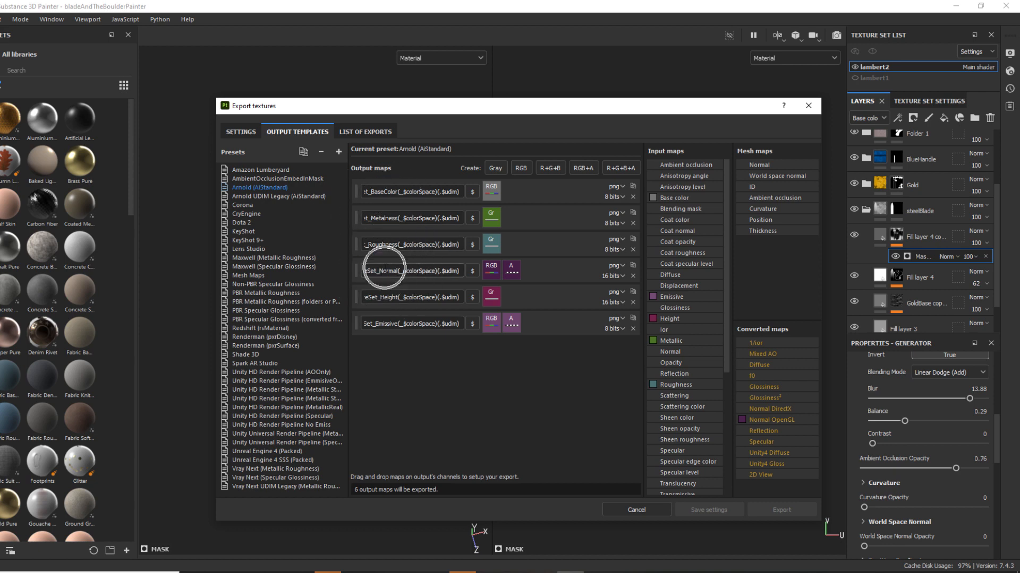
{"action": "left_click", "coordinate": [492, 273]}
{"action": "left_click", "coordinate": [507, 272]}
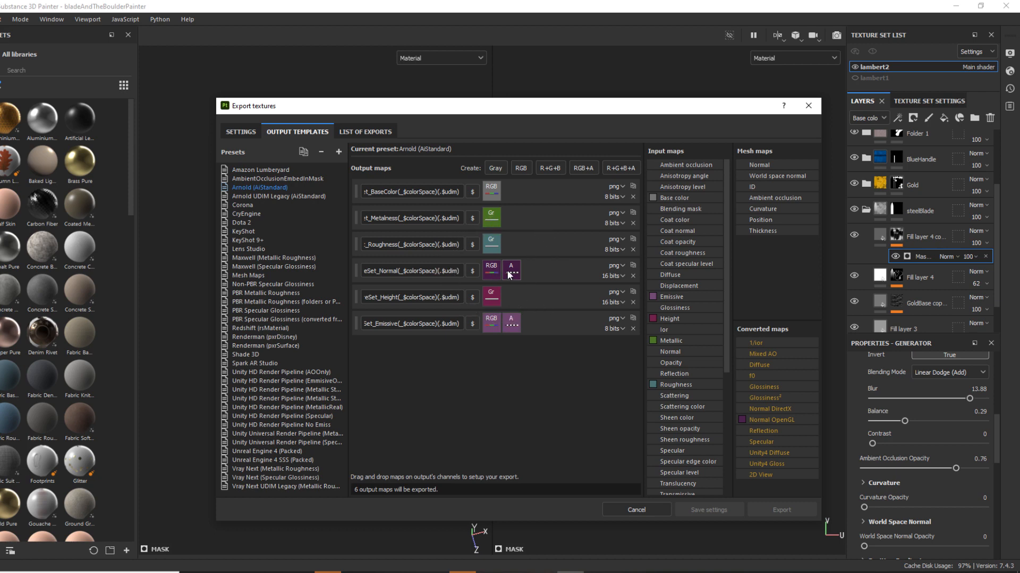
{"action": "left_click", "coordinate": [507, 271]}
{"action": "left_click", "coordinate": [508, 271]}
{"action": "key", "text": "ctrl"}
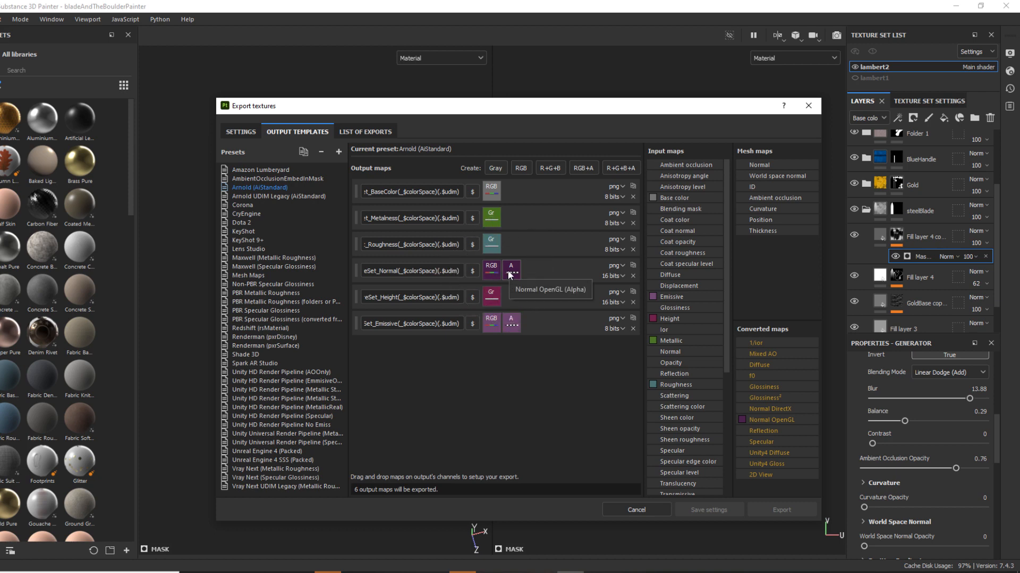
{"action": "key", "text": "ctrl"}
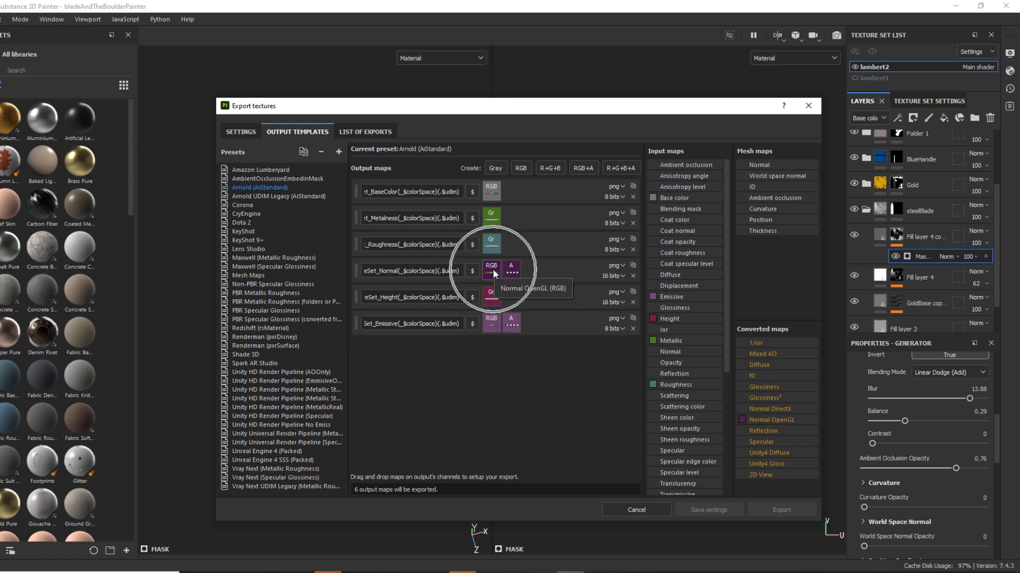
{"action": "key", "text": "ctrl"}
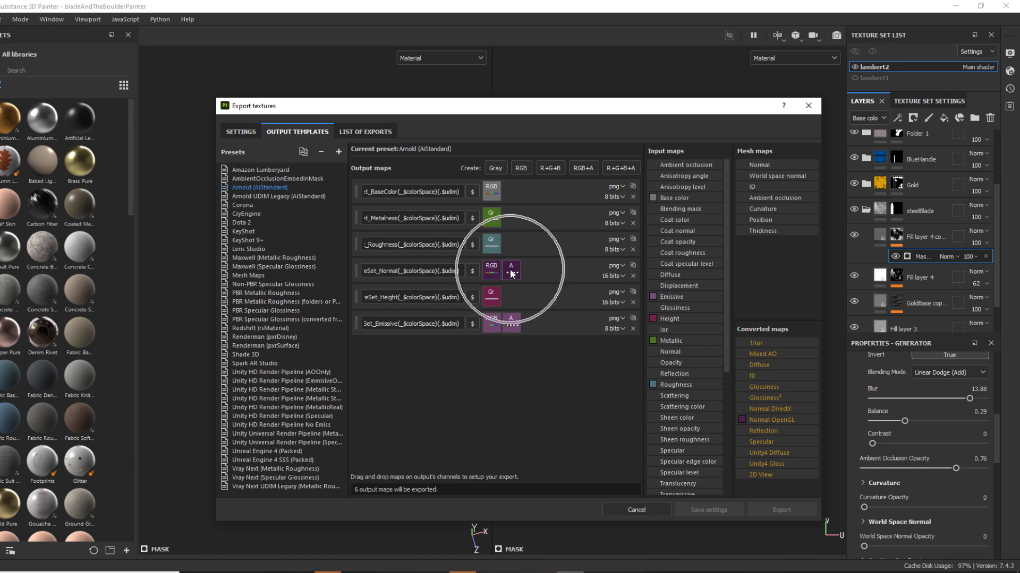
{"action": "key", "text": "ctrl"}
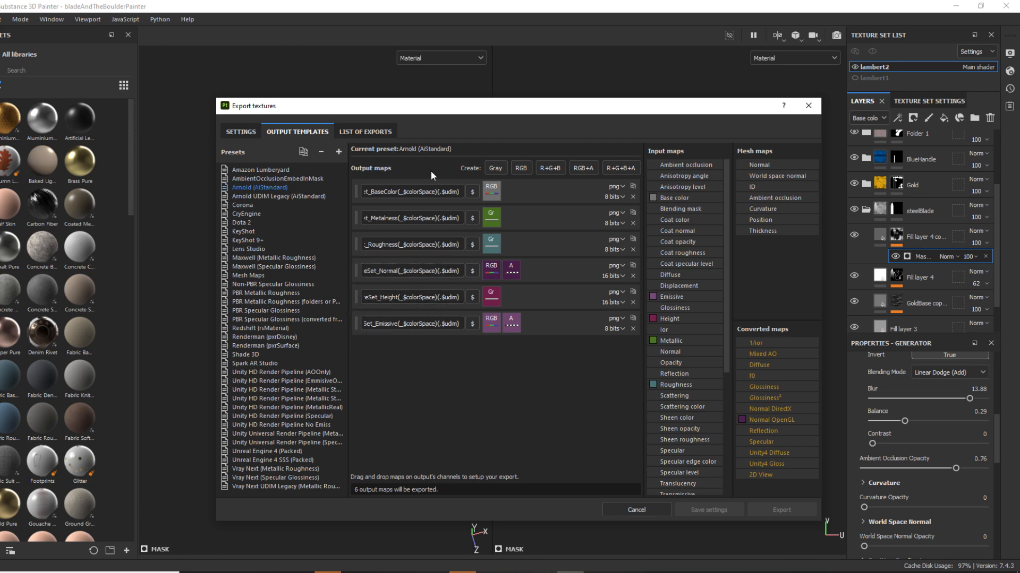
{"action": "left_click", "coordinate": [407, 217]}
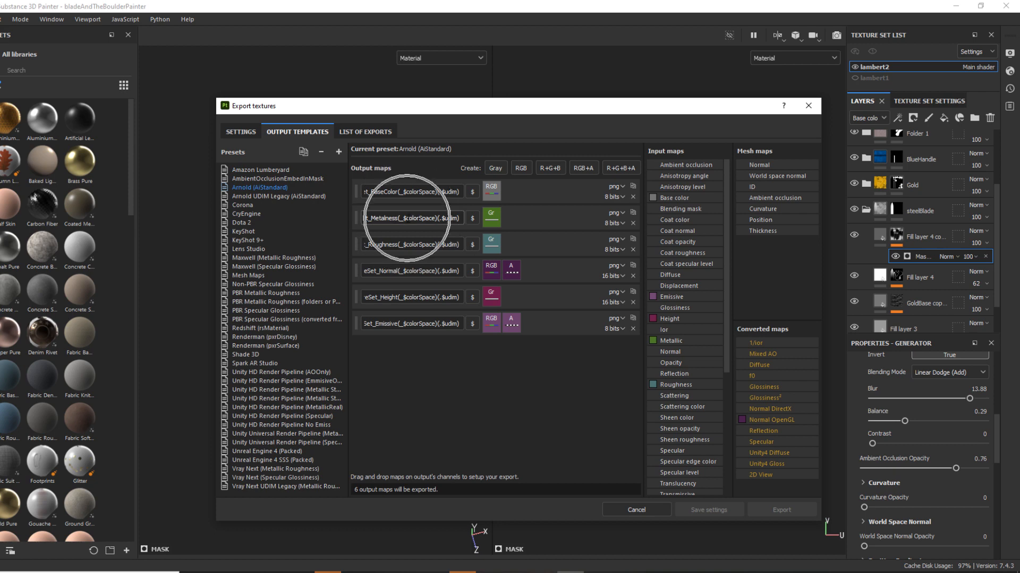
{"action": "left_click", "coordinate": [379, 191]}
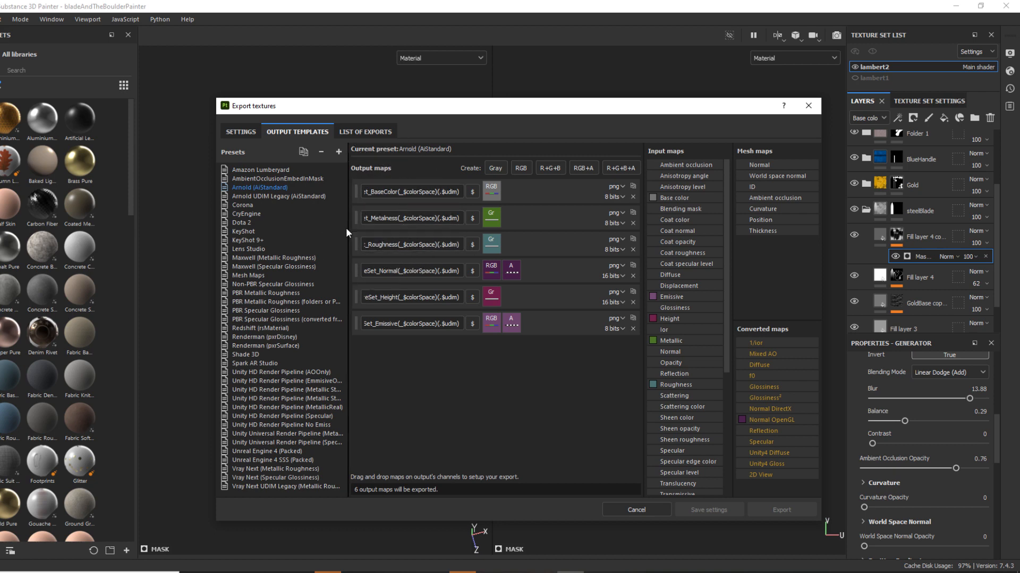
Return to the global export settings and browse for an output directory in the Desktop's meshDemo folder.
{"action": "left_click", "coordinate": [244, 132]}
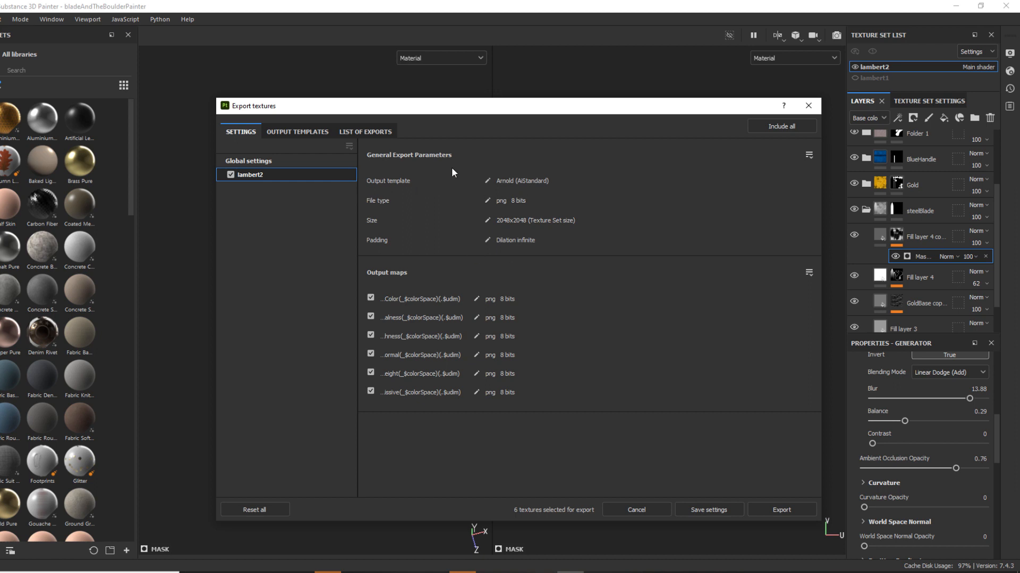
{"action": "left_click", "coordinate": [255, 159]}
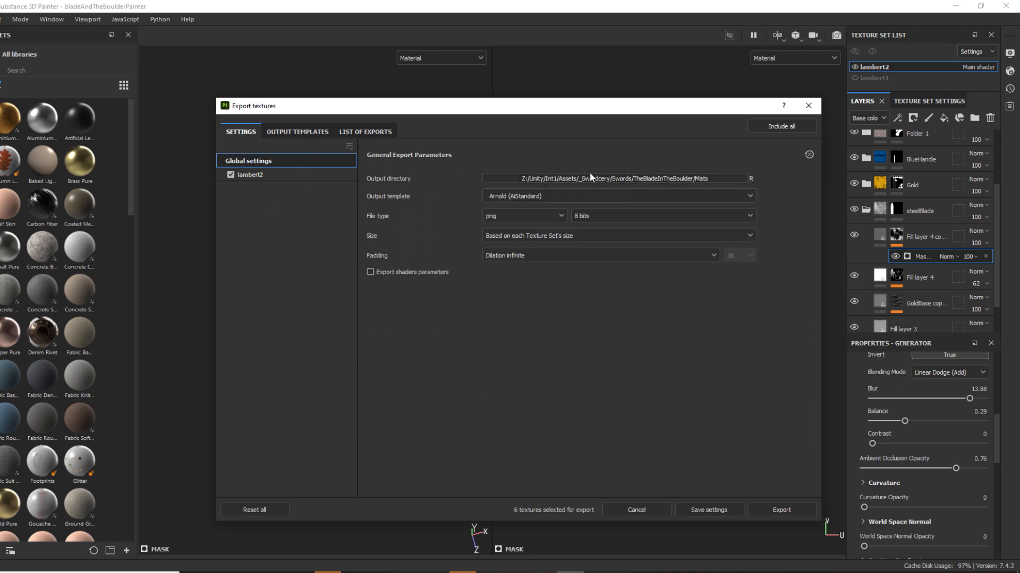
{"action": "left_click", "coordinate": [613, 178]}
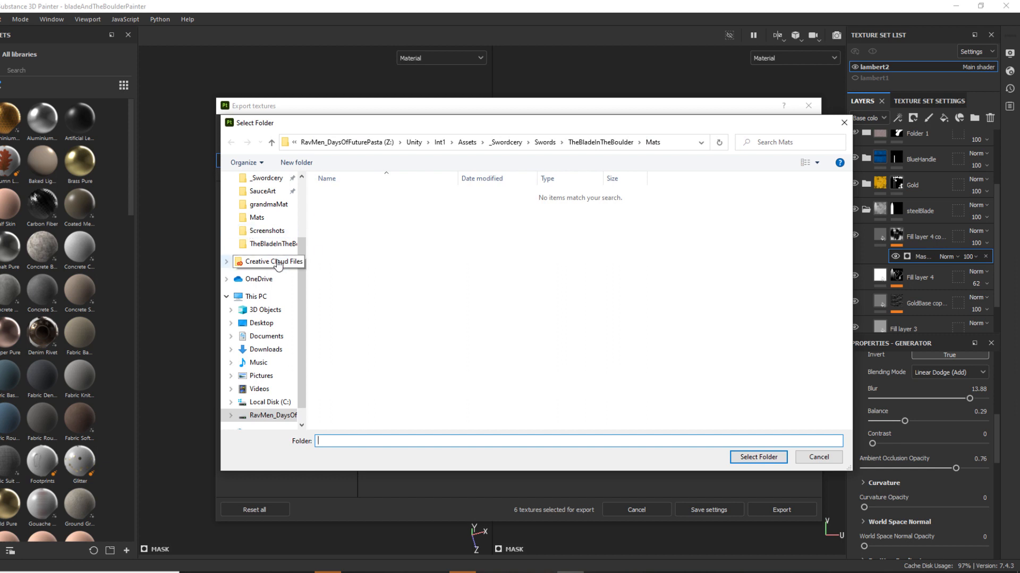
{"action": "scroll", "coordinate": [277, 264], "scroll_direction": "up", "scroll_amount": 3}
{"action": "left_click", "coordinate": [261, 200]}
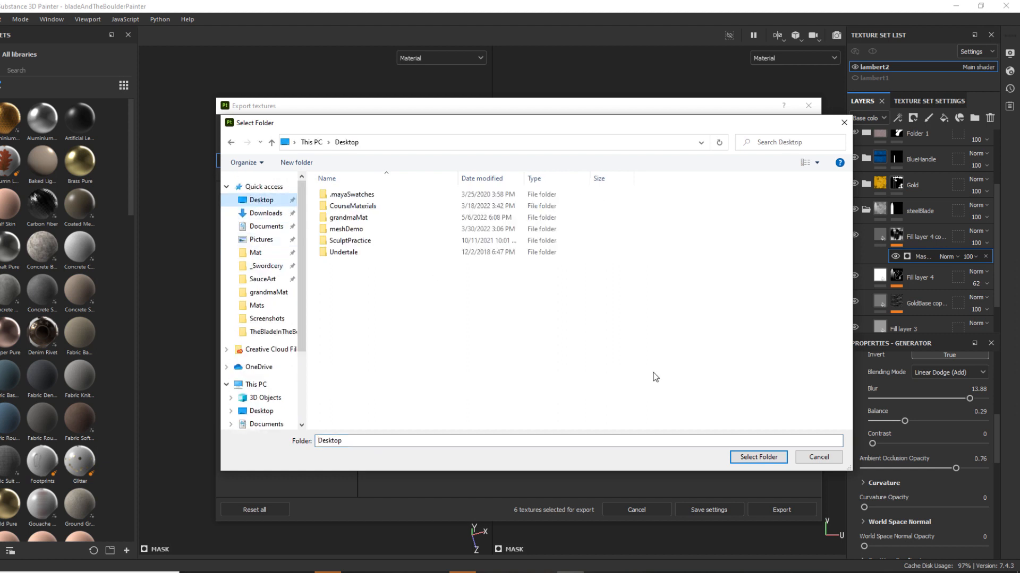
{"action": "double_click", "coordinate": [352, 229]}
Create a folder named Materials inside meshDemo and set it as the export's output directory.
{"action": "right_click", "coordinate": [411, 325]}
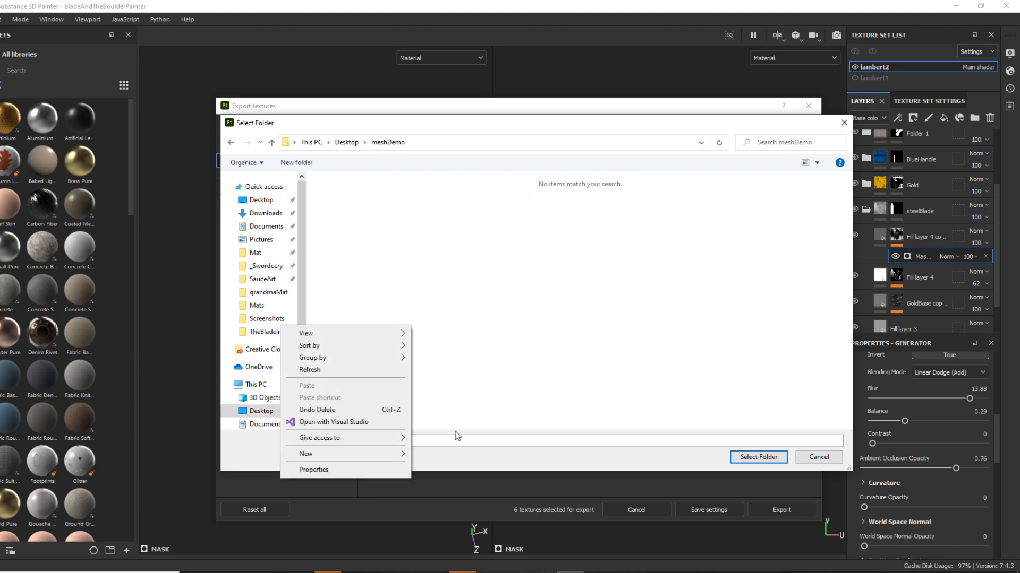
{"action": "mouse_move", "coordinate": [336, 454]}
{"action": "left_click", "coordinate": [487, 454]}
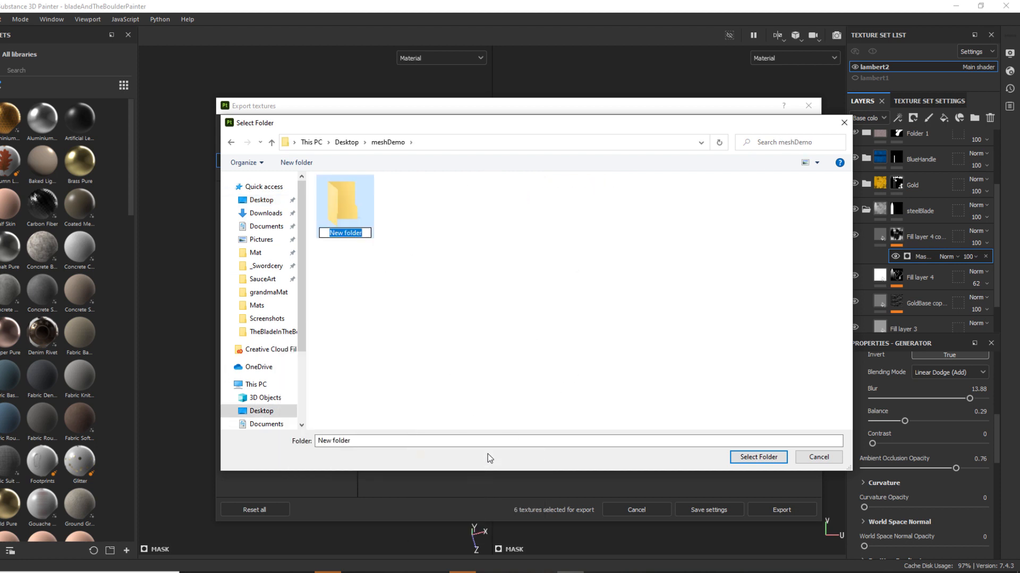
{"action": "type", "text": "Materials"}
{"action": "key", "text": "Return"}
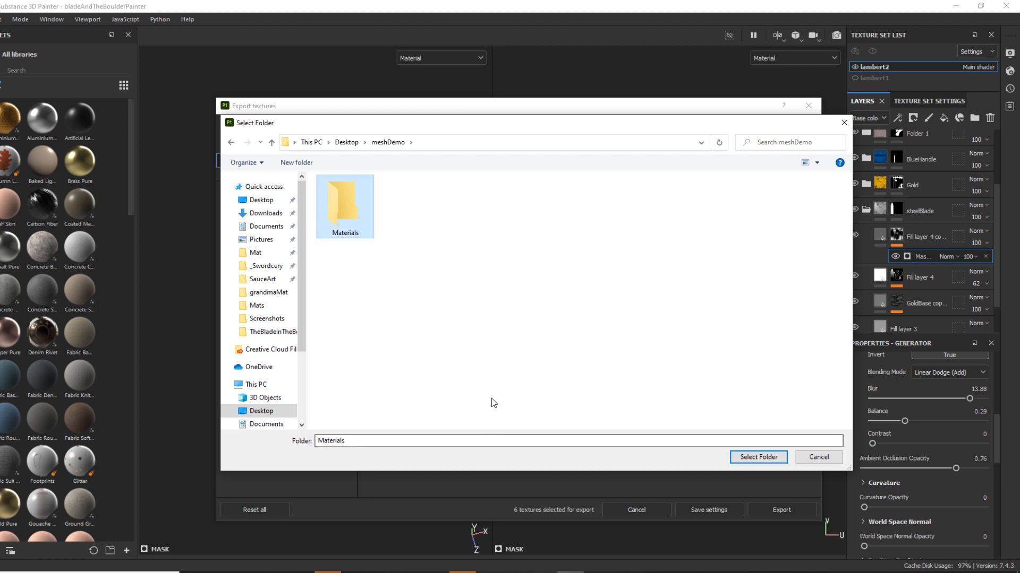
{"action": "double_click", "coordinate": [368, 215]}
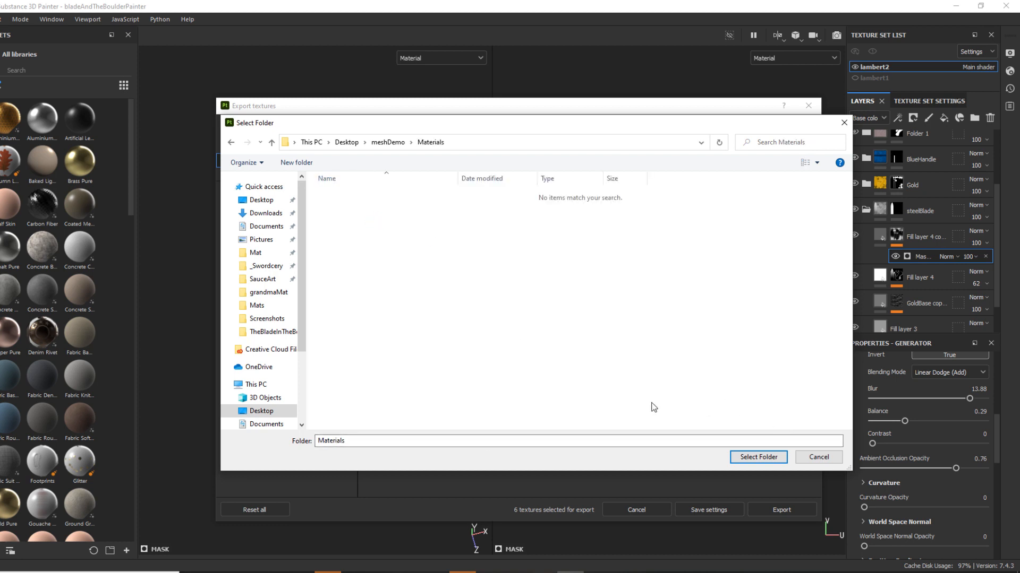
{"action": "left_click", "coordinate": [759, 457]}
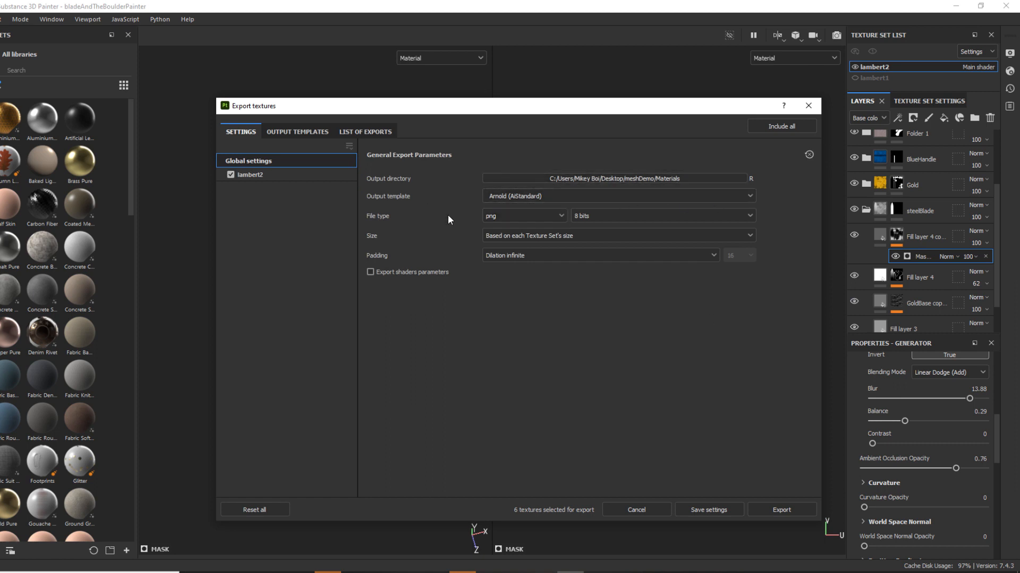
Export the lambert2 textures as 8-bit png files, keeping the size based on each texture set.
{"action": "left_click", "coordinate": [515, 216]}
{"action": "left_click", "coordinate": [630, 434]}
{"action": "left_click", "coordinate": [761, 507]}
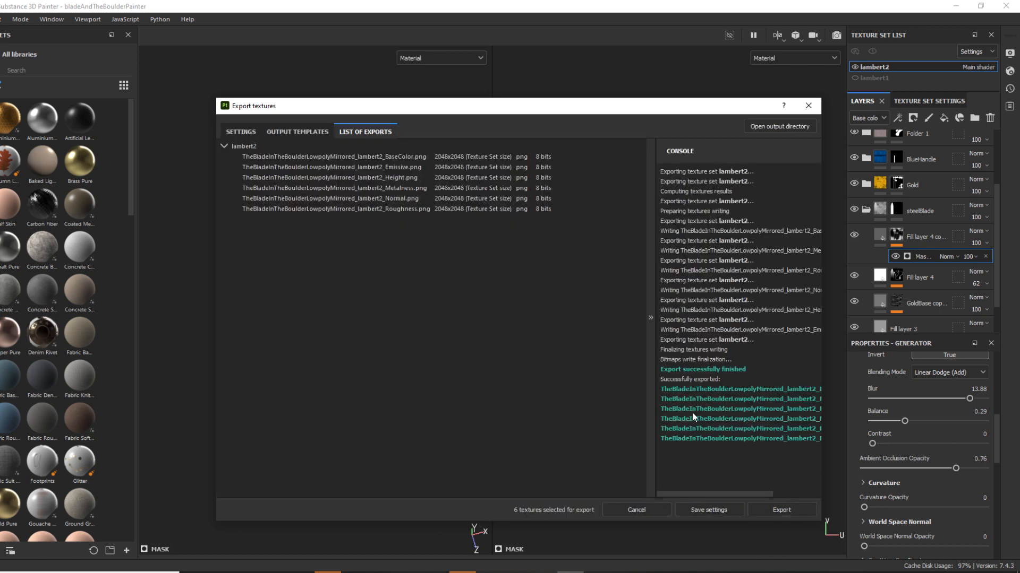
Switch to Maya, select the Boulder_low mesh in the viewport and activate the Move tool.
{"action": "left_click", "coordinate": [690, 405]}
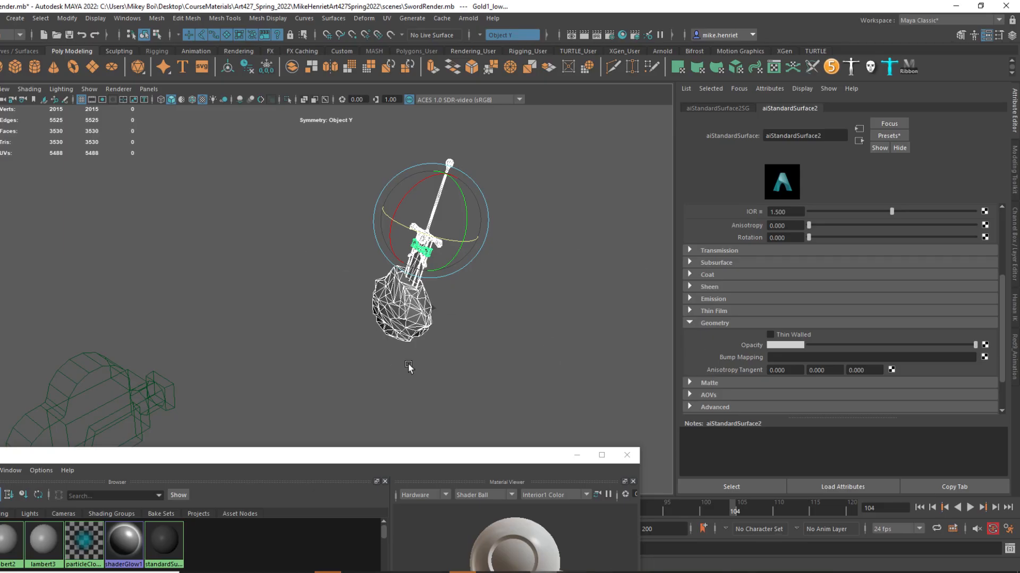
{"action": "left_click", "coordinate": [407, 335]}
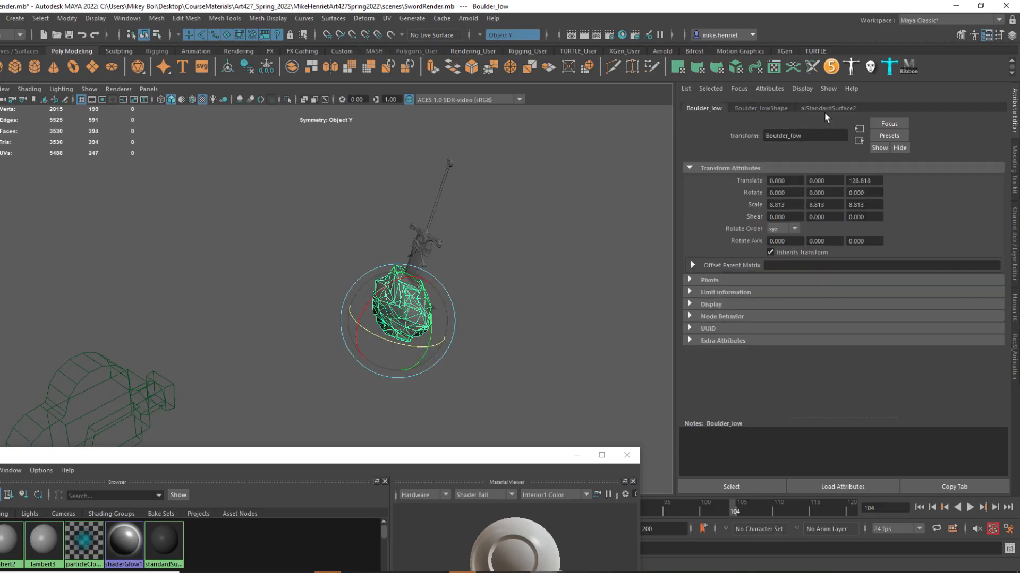
{"action": "key", "text": "w"}
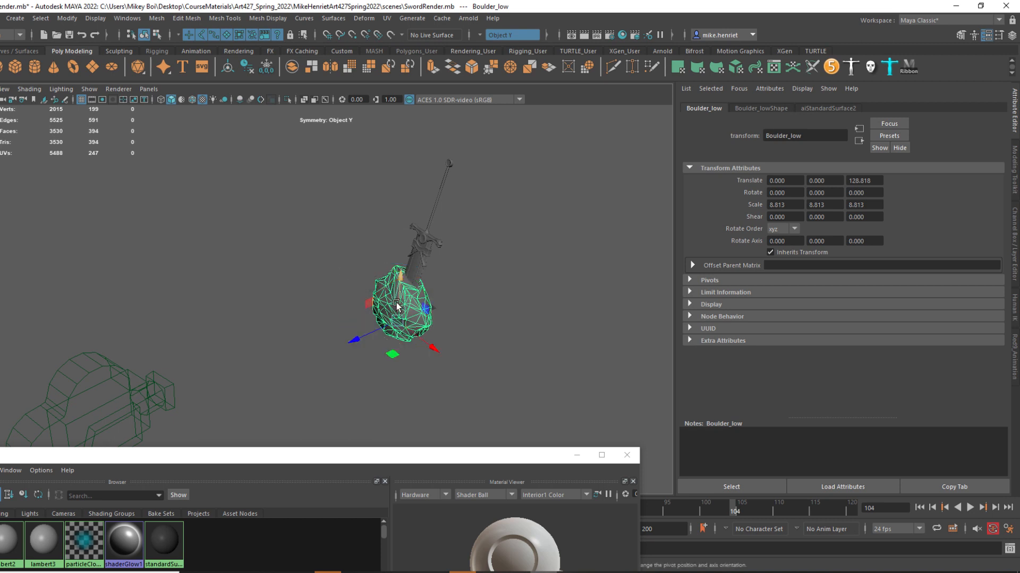
Open the material attributes of the Boulder_low mesh and rename its aiStandardSurface material to SwordRenderMat.
{"action": "right_click", "coordinate": [379, 285]}
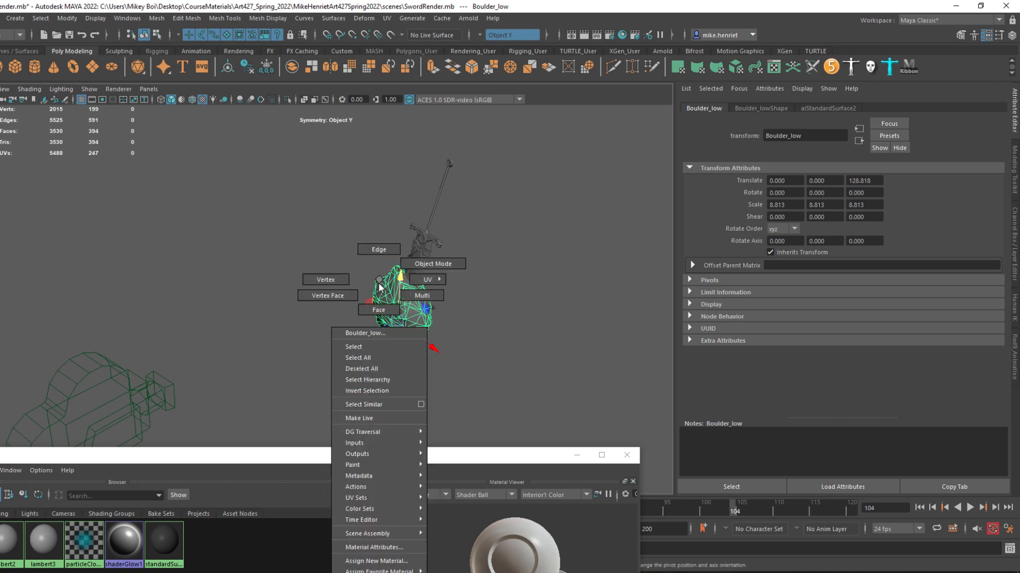
{"action": "left_click", "coordinate": [371, 548]}
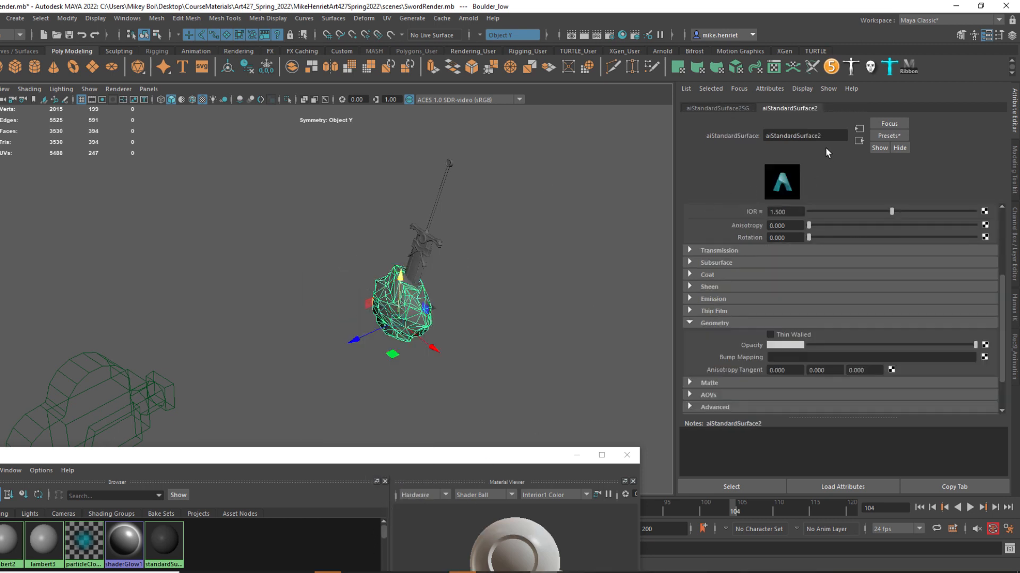
{"action": "double_click", "coordinate": [822, 136]}
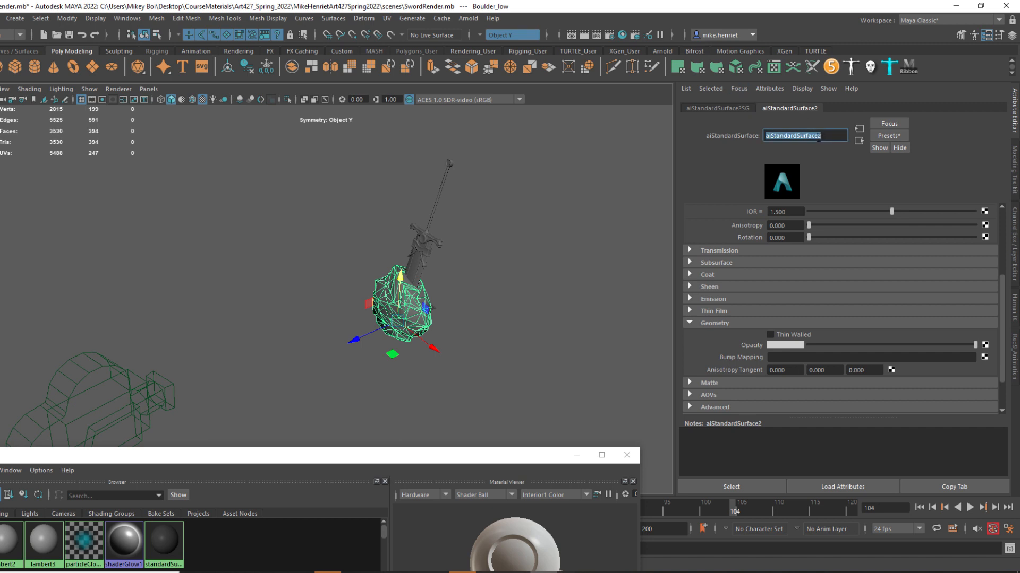
{"action": "type", "text": "SwordRenderMat"}
{"action": "key", "text": "Return"}
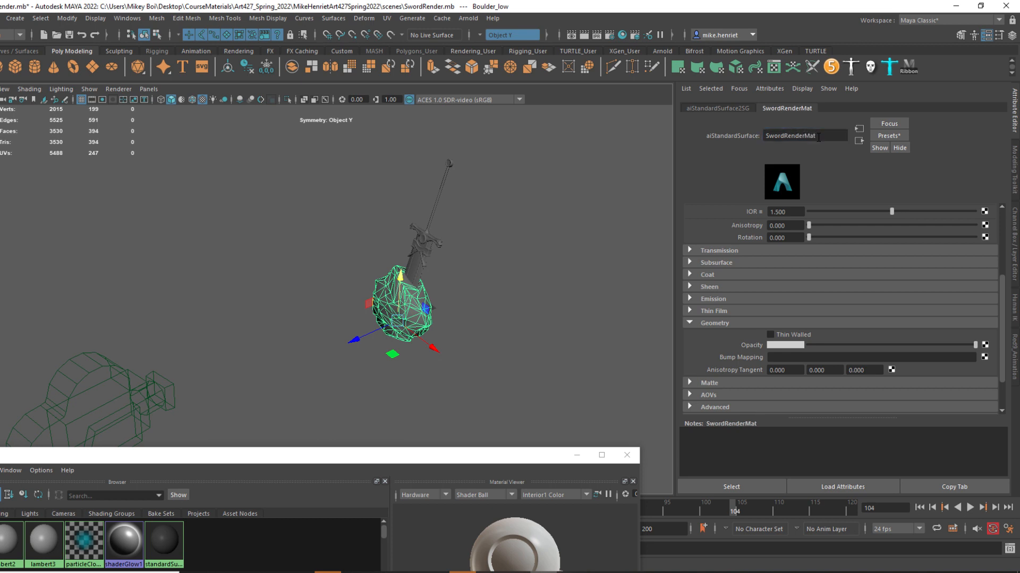
{"action": "scroll", "coordinate": [833, 315], "scroll_direction": "up", "scroll_amount": 5}
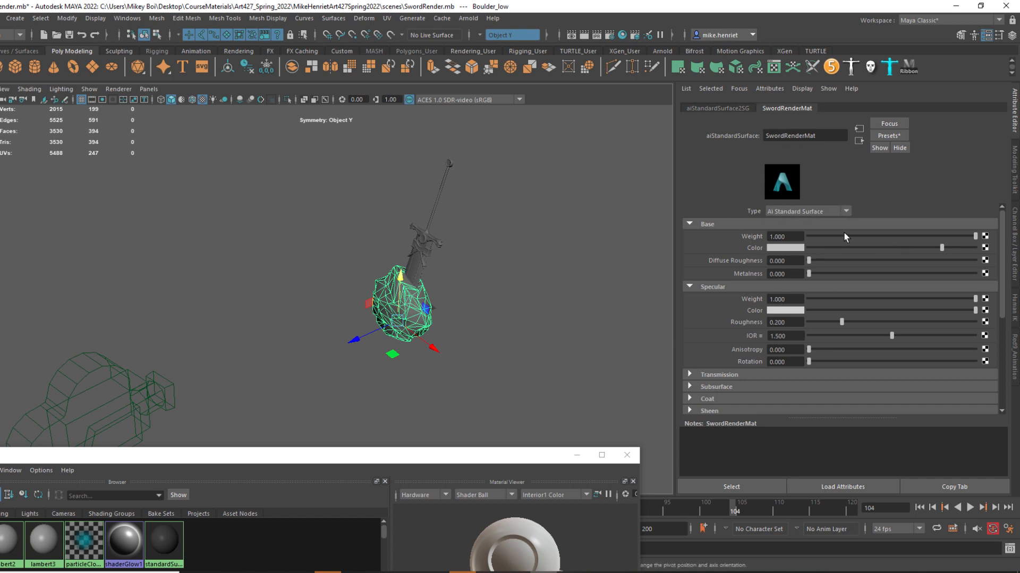
{"action": "right_click_drag", "start_coordinate": [402, 280], "coordinate": [420, 561]}
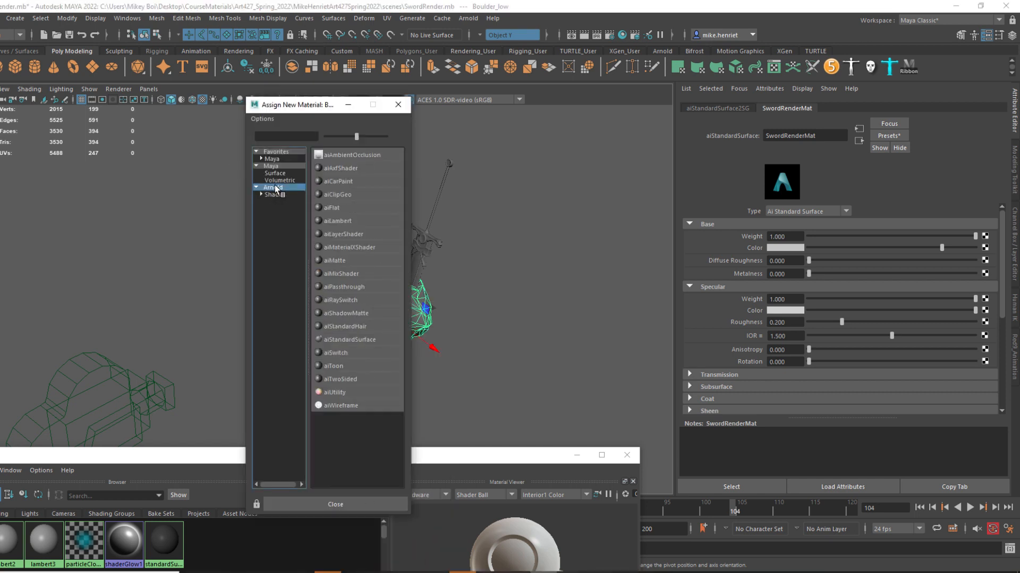
{"action": "left_click", "coordinate": [398, 105]}
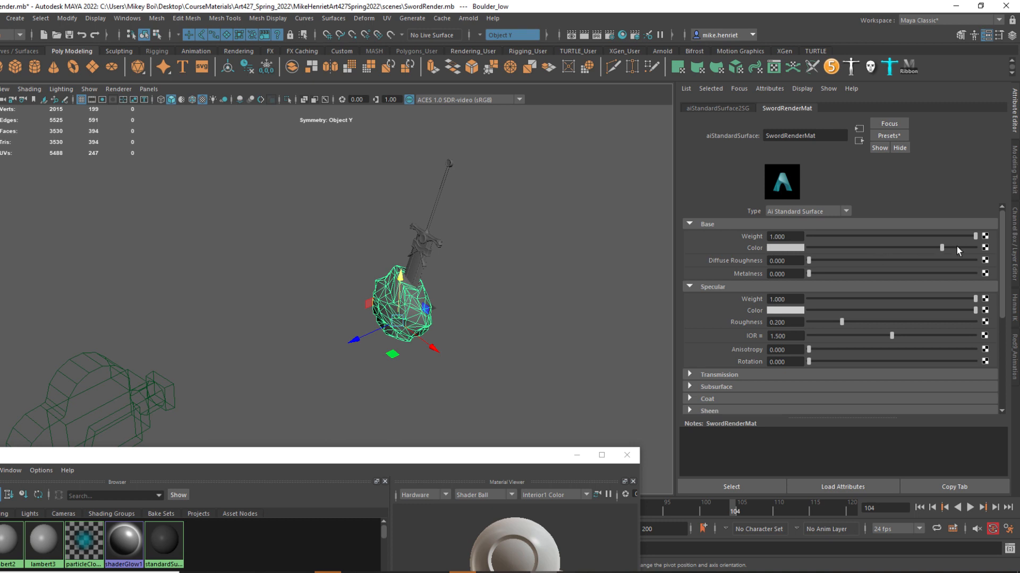
{"action": "left_click_drag", "start_coordinate": [975, 236], "coordinate": [808, 237]}
{"action": "key", "text": "ctrl+z"}
{"action": "left_click_drag", "start_coordinate": [974, 237], "coordinate": [699, 254]}
{"action": "left_click_drag", "start_coordinate": [818, 258], "coordinate": [982, 223]}
Connect a File texture to the base Color, loading TheBladeInTheBoulderLowpolyMirrored_lambert2_BaseColor.png from meshDemo\Materials on the Desktop.
{"action": "left_click", "coordinate": [985, 248]}
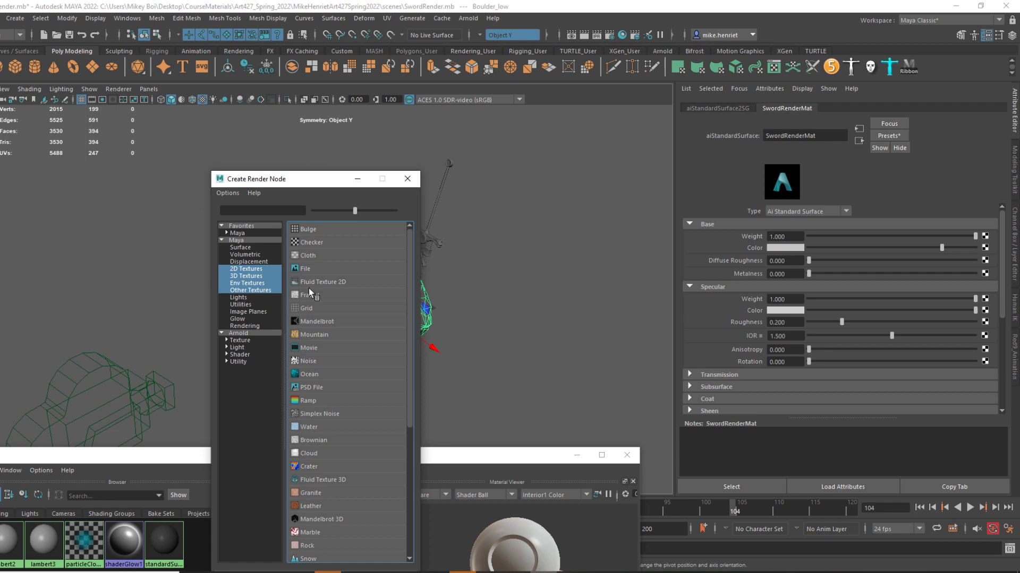
{"action": "left_click", "coordinate": [314, 268]}
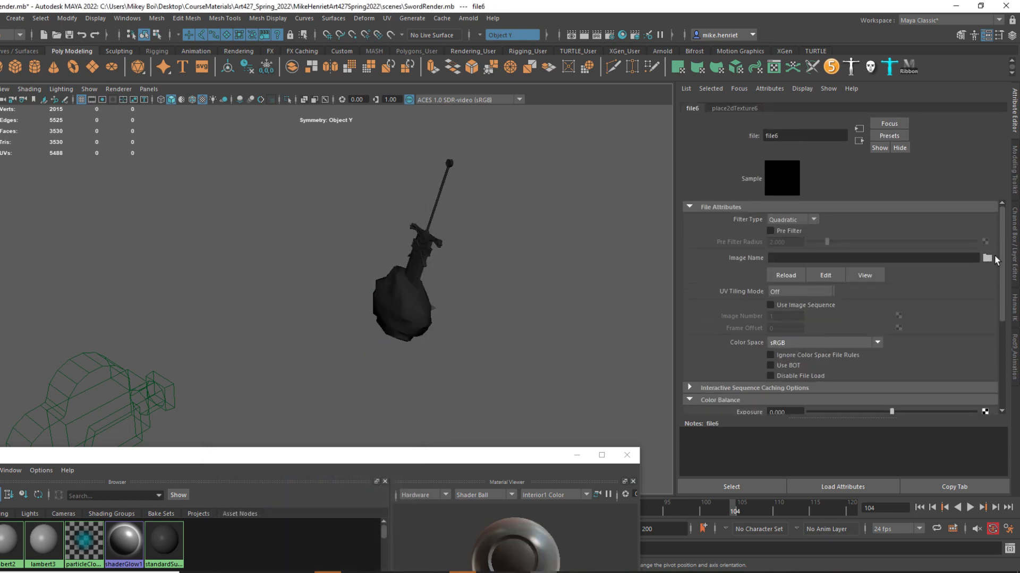
{"action": "left_click", "coordinate": [987, 258]}
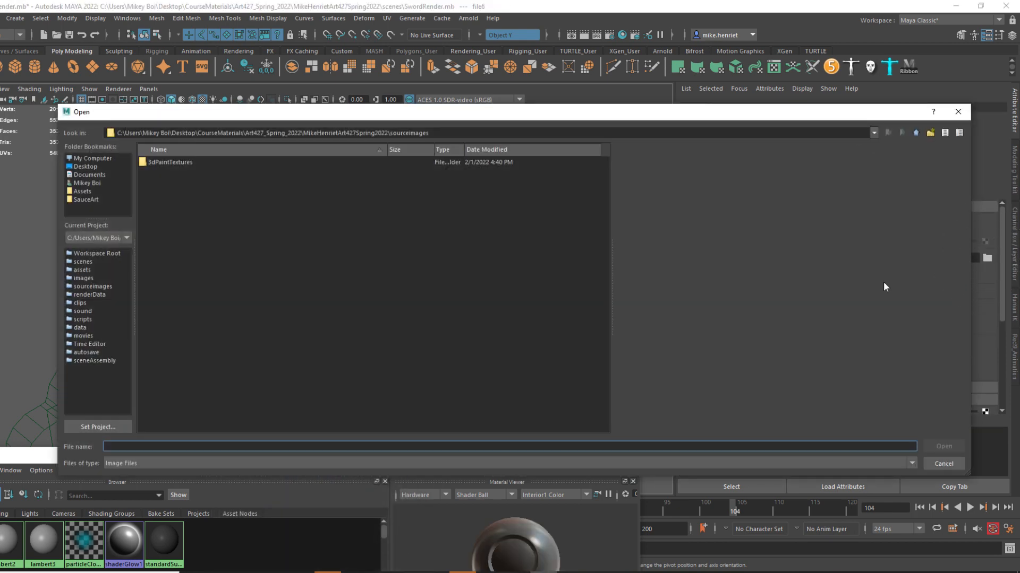
{"action": "left_click", "coordinate": [86, 167]}
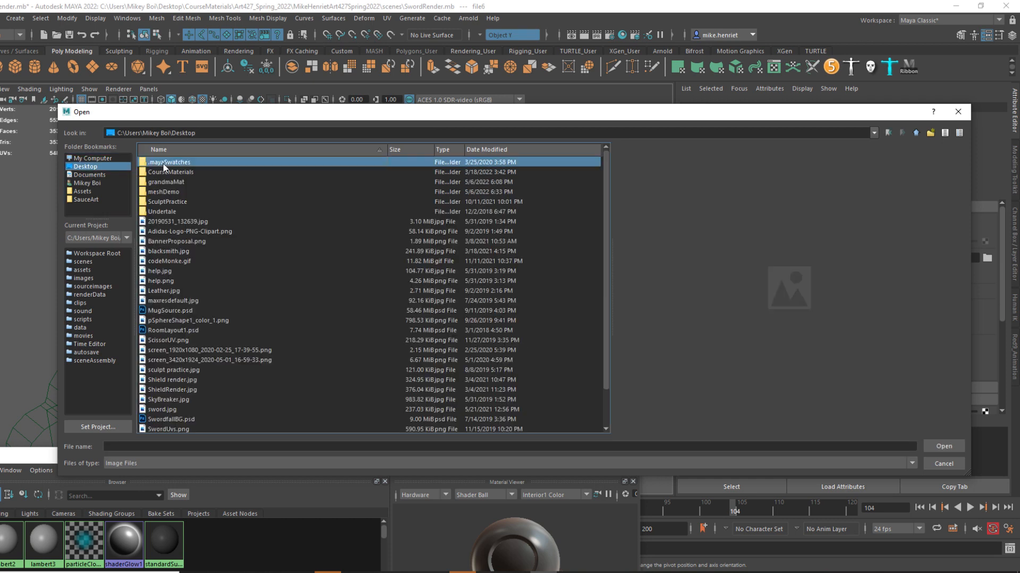
{"action": "double_click", "coordinate": [162, 192]}
{"action": "double_click", "coordinate": [168, 164]}
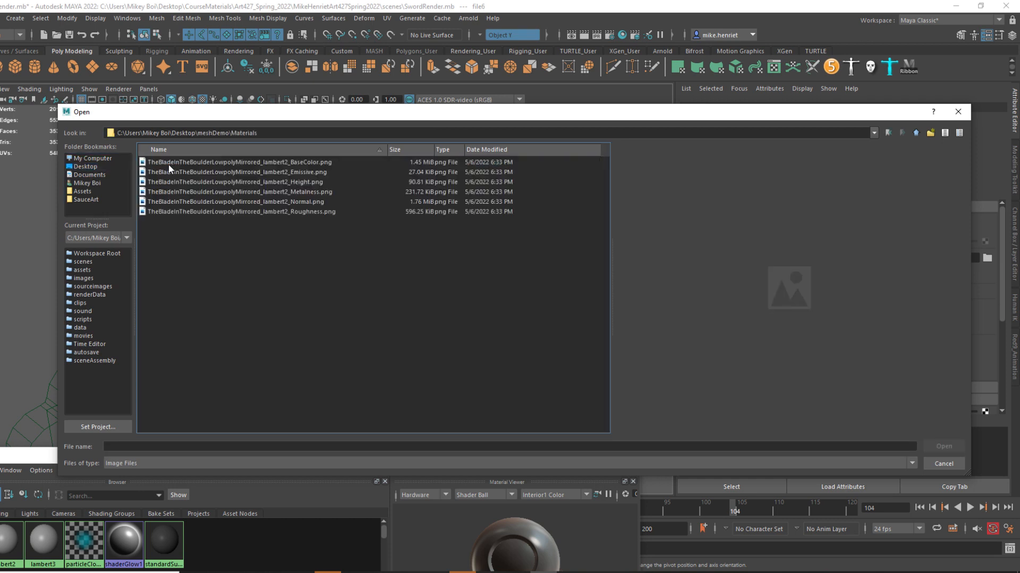
{"action": "left_click", "coordinate": [259, 163]}
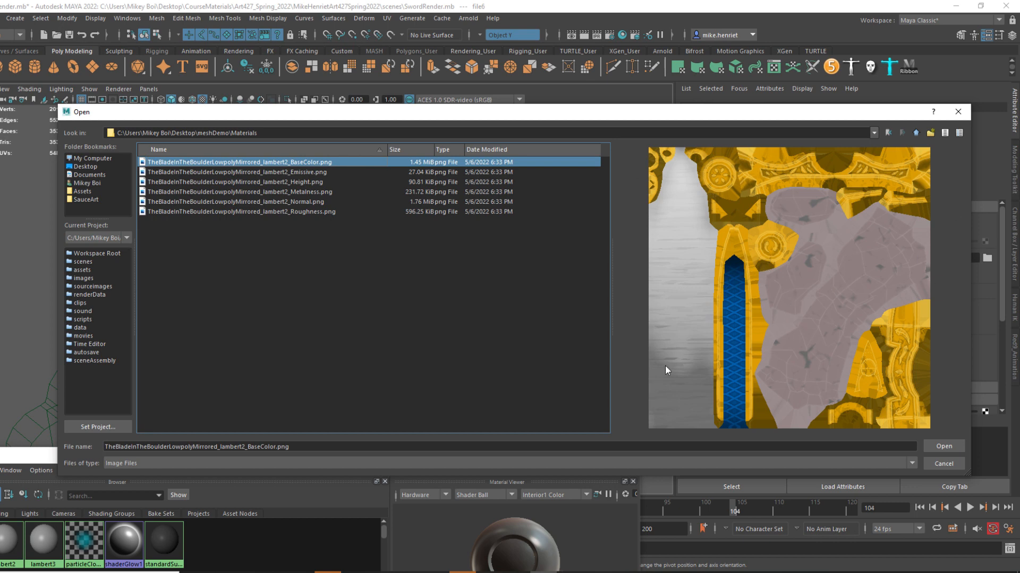
{"action": "left_click", "coordinate": [943, 445]}
Select sRGB as the base color texture's color space and return to the SwordRenderMat attributes.
{"action": "scroll", "coordinate": [860, 319], "scroll_direction": "down", "scroll_amount": 2}
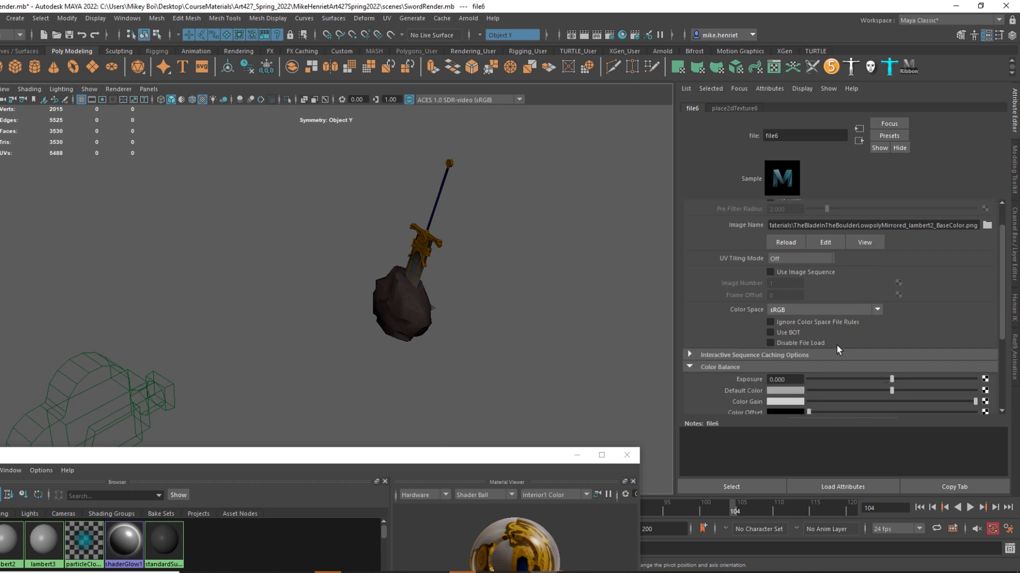
{"action": "scroll", "coordinate": [828, 332], "scroll_direction": "up", "scroll_amount": 2}
{"action": "key", "text": "ctrl"}
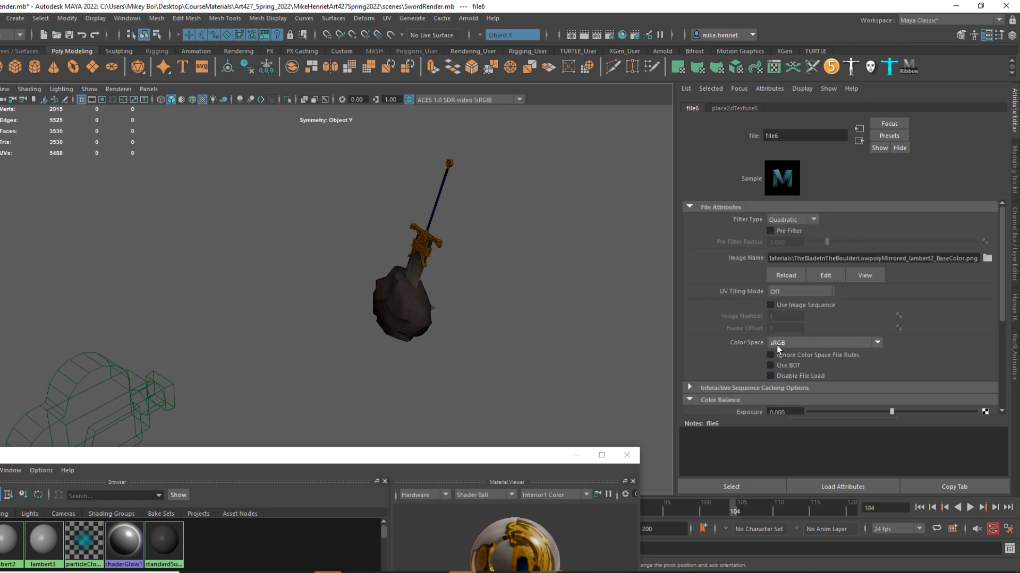
{"action": "left_click", "coordinate": [807, 344]}
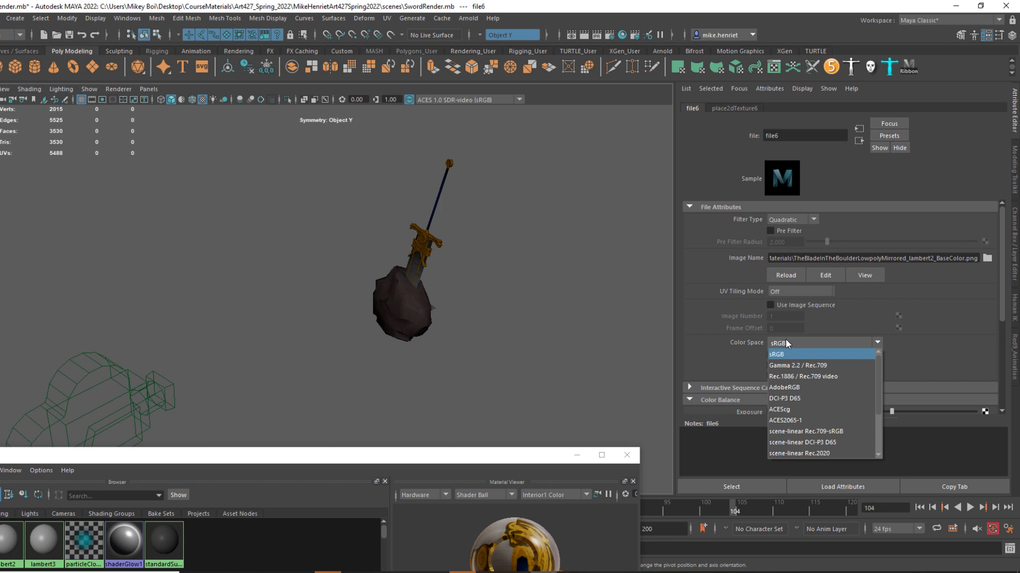
{"action": "left_click", "coordinate": [825, 341]}
{"action": "left_click", "coordinate": [817, 345]}
{"action": "left_click", "coordinate": [782, 355]}
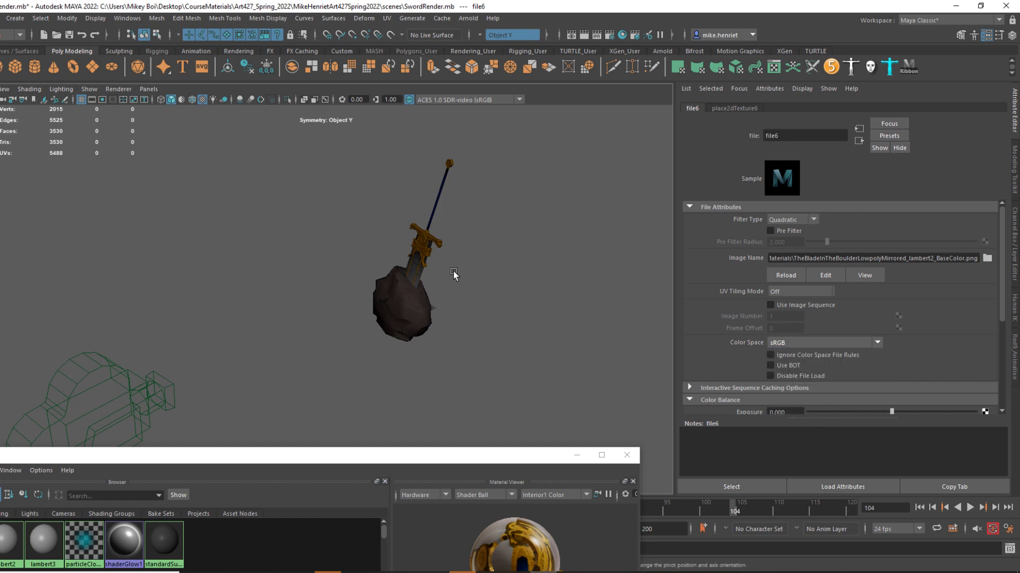
{"action": "left_click", "coordinate": [860, 141]}
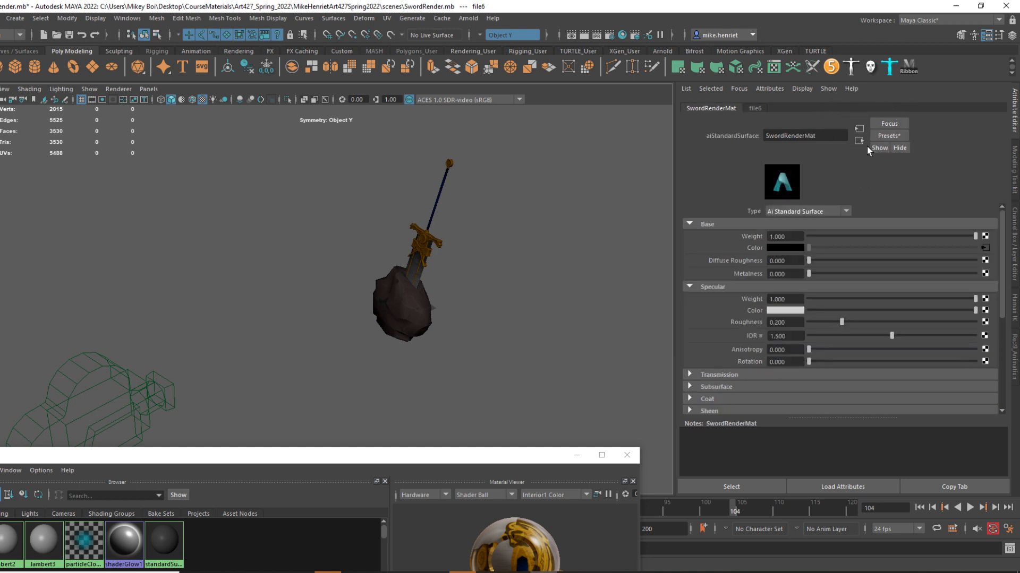
Inspect the sword and boulder up close, comparing the plain shaded display with the textured display.
{"action": "scroll", "coordinate": [496, 200], "scroll_direction": "up", "scroll_amount": 6}
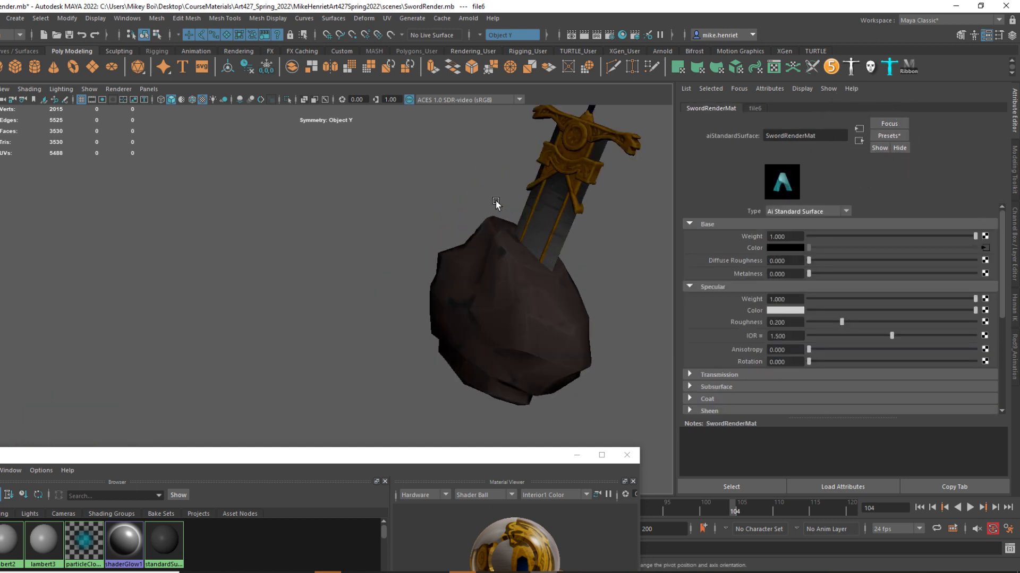
{"action": "left_click_drag", "start_coordinate": [495, 201], "coordinate": [611, 183], "text": "alt"}
{"action": "middle_click_drag", "start_coordinate": [586, 253], "coordinate": [555, 343], "text": "alt"}
{"action": "left_click_drag", "start_coordinate": [496, 306], "coordinate": [523, 298], "text": "alt"}
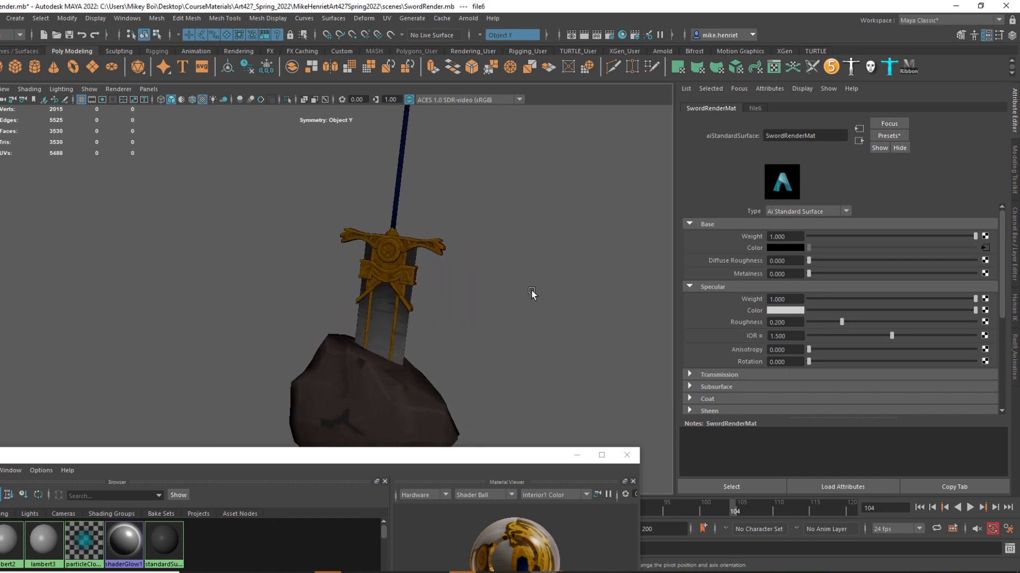
{"action": "key", "text": "6"}
{"action": "key", "text": "5"}
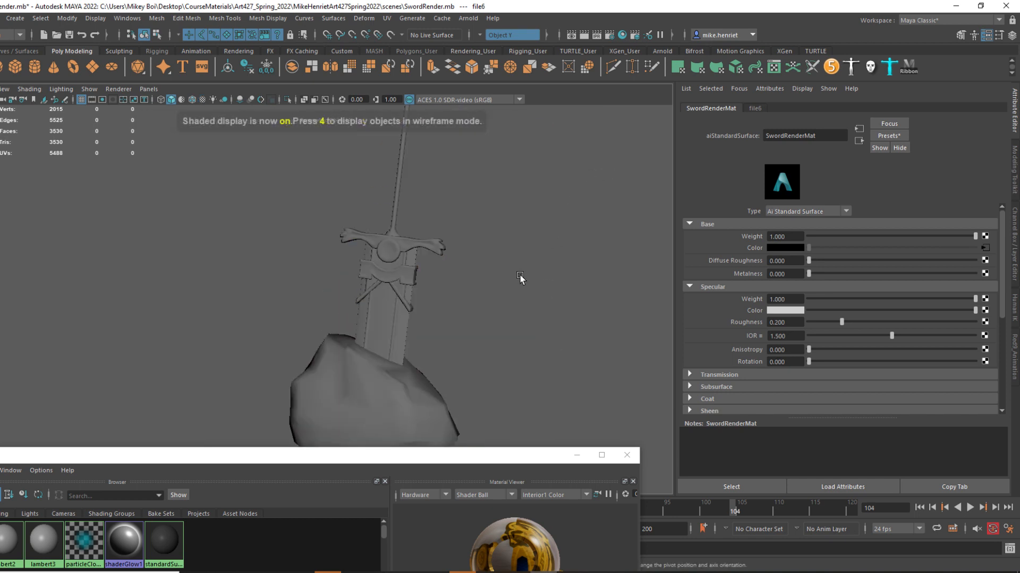
{"action": "key", "text": "6"}
{"action": "key", "text": "5"}
{"action": "key", "text": "6"}
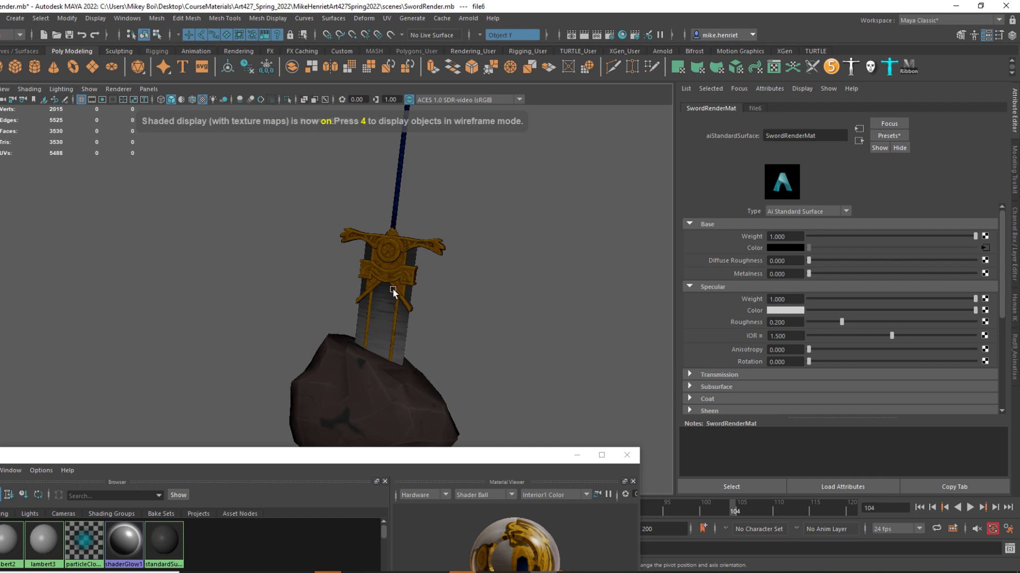
{"action": "left_click_drag", "start_coordinate": [392, 291], "coordinate": [448, 311], "text": "alt"}
{"action": "left_click_drag", "start_coordinate": [440, 260], "coordinate": [574, 292], "text": "alt"}
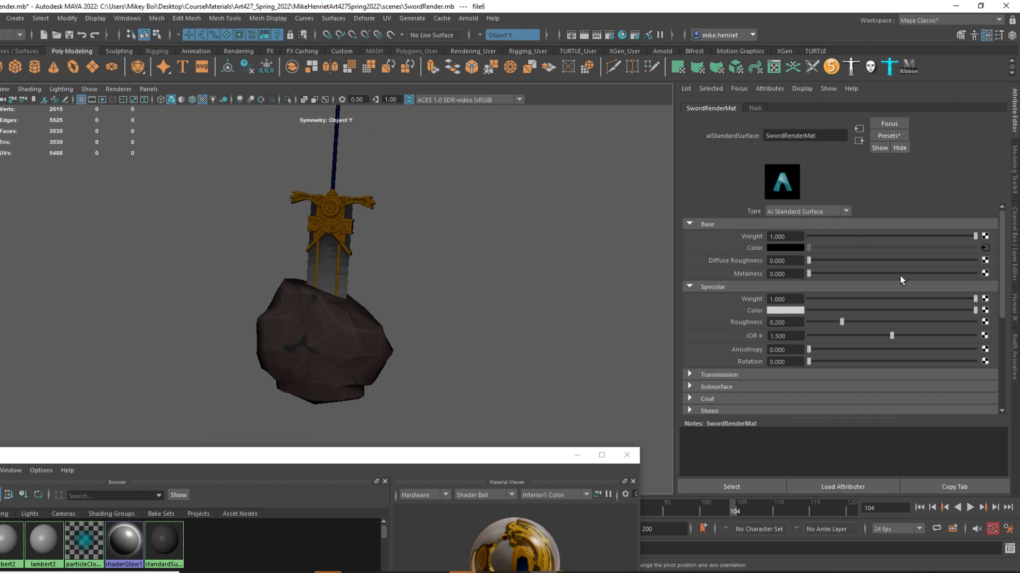
Connect a File texture to the base Metalness, loading TheBladeInTheBoulderLowpolyMirrored_lambert2_Metalness.png from meshDemo\Materials on the Desktop.
{"action": "left_click", "coordinate": [986, 276]}
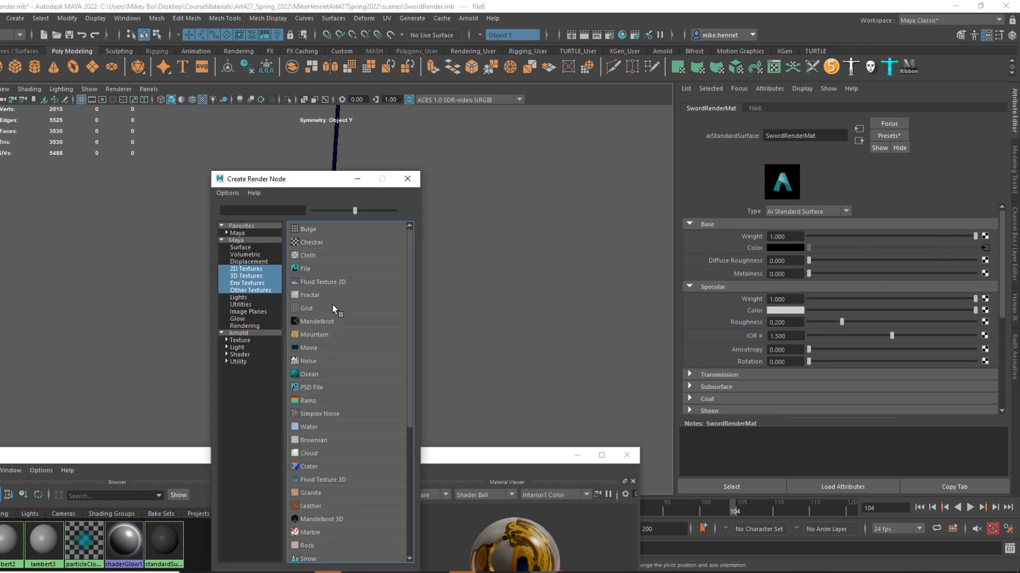
{"action": "left_click", "coordinate": [317, 270]}
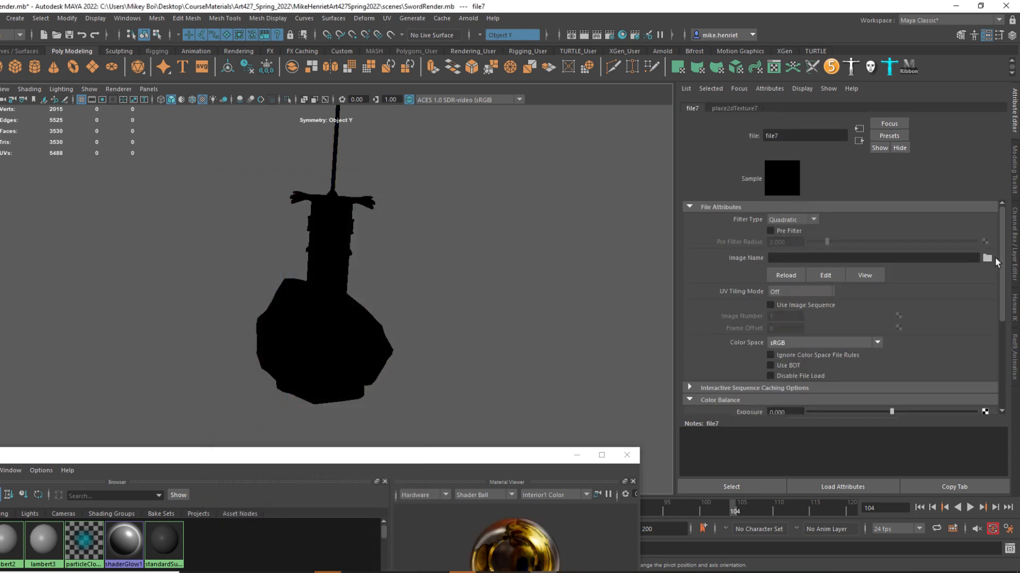
{"action": "left_click", "coordinate": [987, 259]}
{"action": "left_click", "coordinate": [88, 200]}
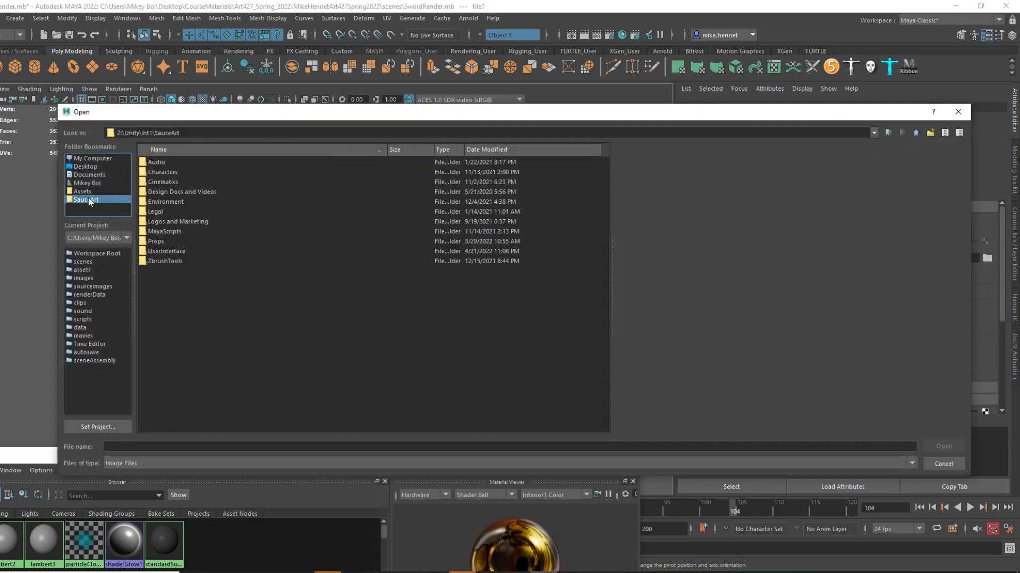
{"action": "left_click", "coordinate": [83, 167]}
{"action": "left_click", "coordinate": [172, 192]}
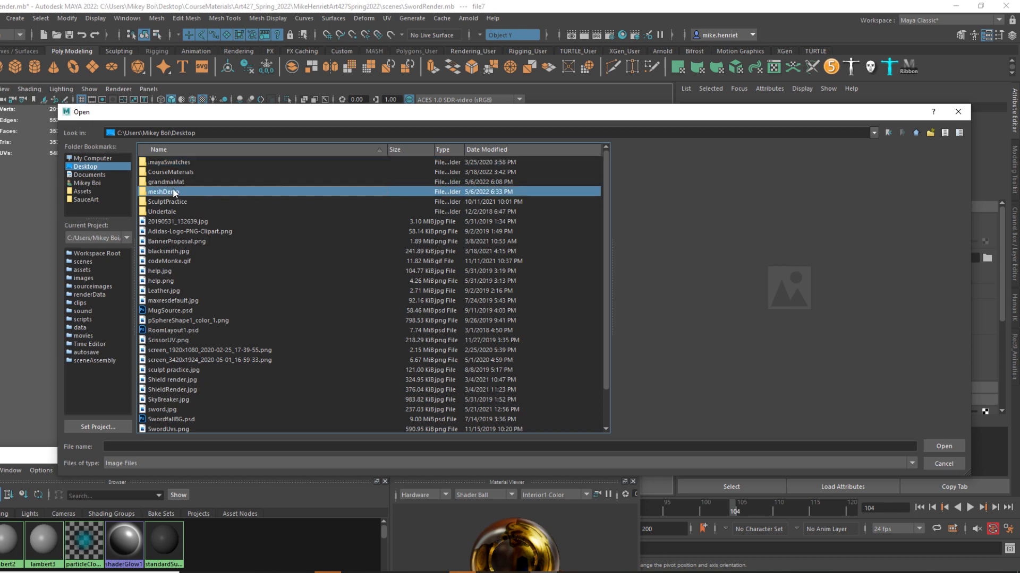
{"action": "double_click", "coordinate": [173, 192]}
{"action": "double_click", "coordinate": [169, 162]}
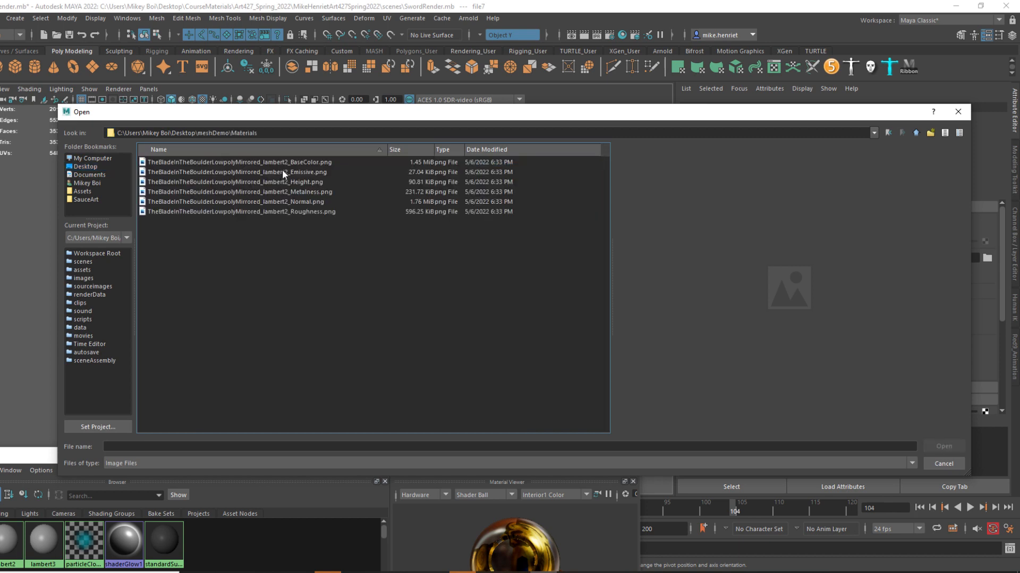
{"action": "left_click", "coordinate": [291, 191]}
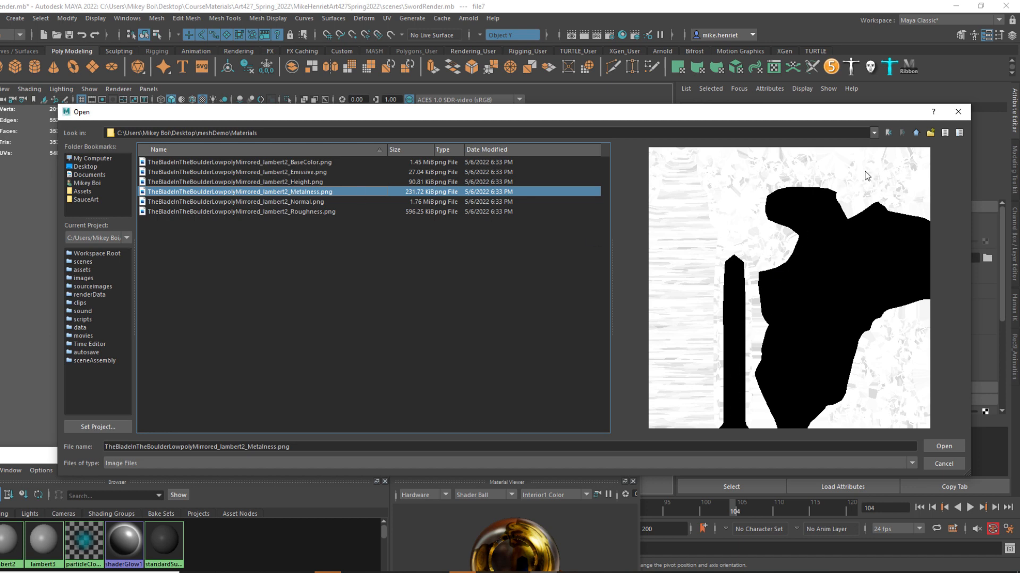
{"action": "left_click", "coordinate": [943, 446]}
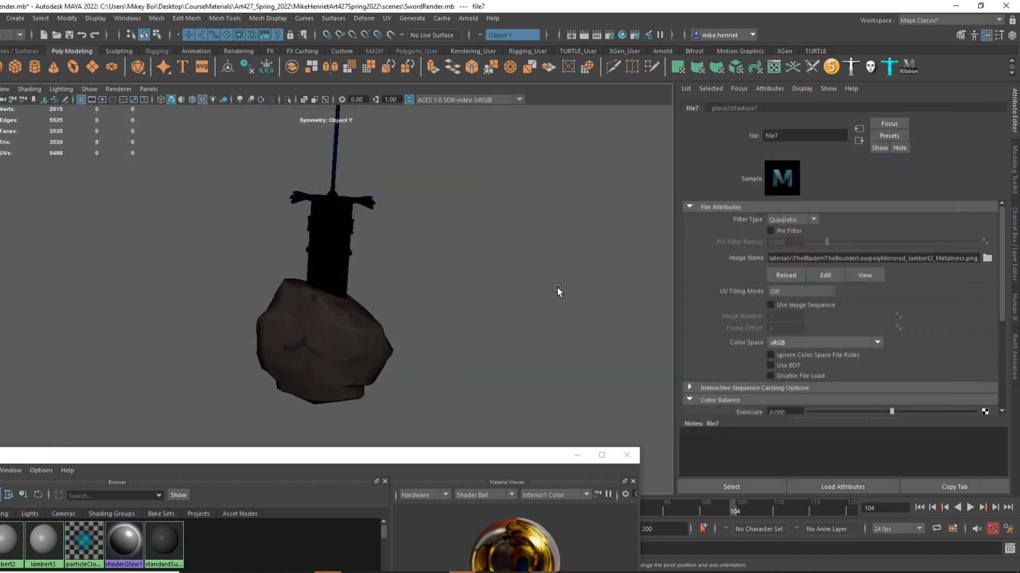
Set the metalness texture's color space to Raw and return to the SwordRenderMat attributes.
{"action": "left_click", "coordinate": [801, 348]}
{"action": "left_click", "coordinate": [799, 349]}
{"action": "left_click", "coordinate": [800, 344]}
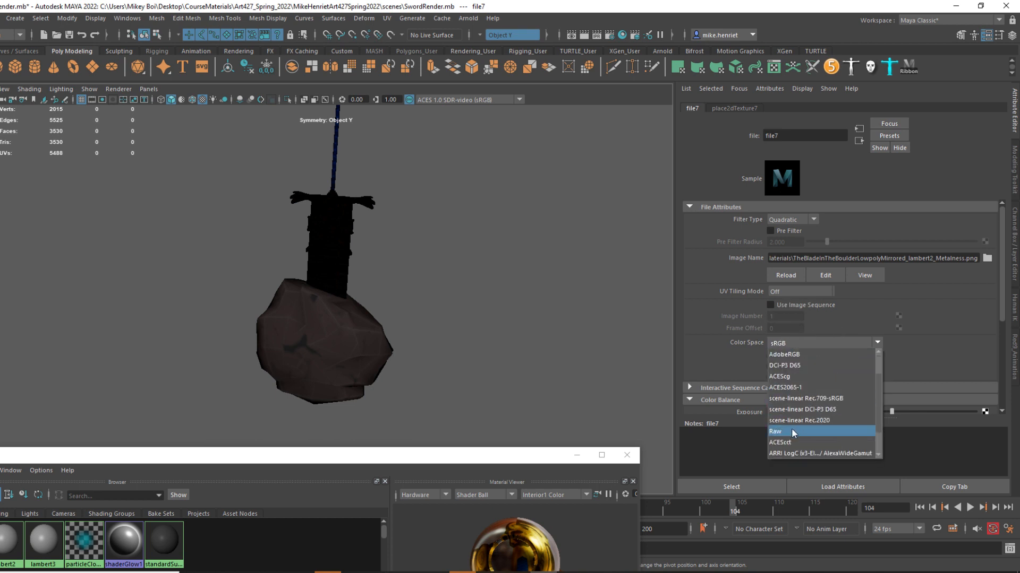
{"action": "left_click", "coordinate": [788, 432]}
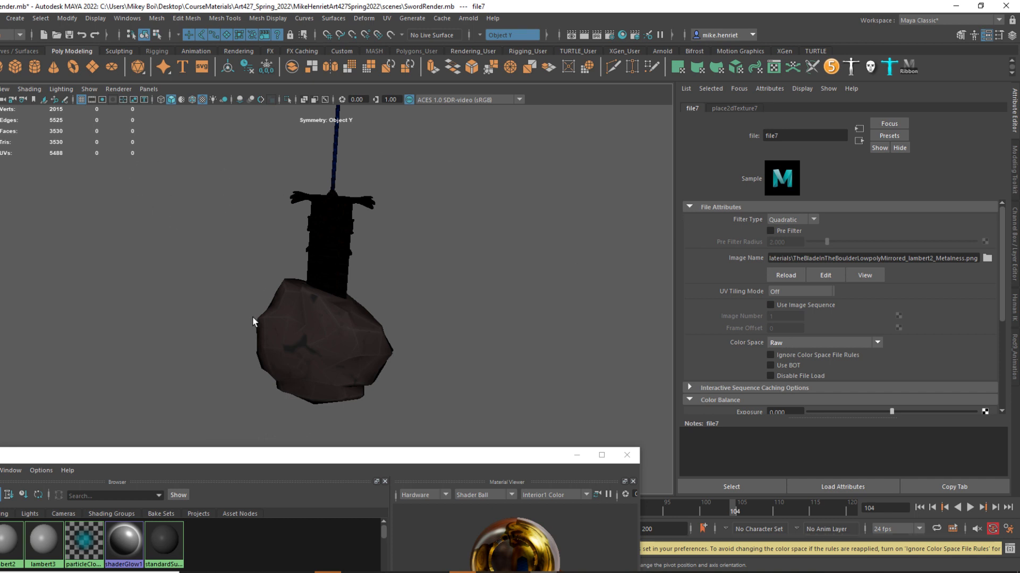
{"action": "left_click", "coordinate": [859, 140]}
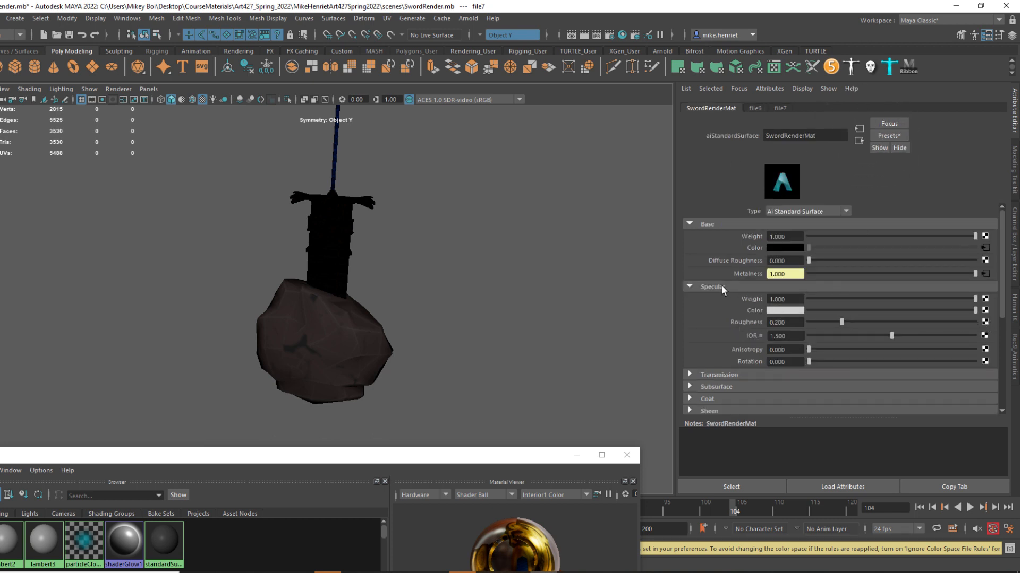
{"action": "key", "text": "ctrl"}
{"action": "key", "text": "ctrl"}
{"action": "right_click", "coordinate": [742, 260]}
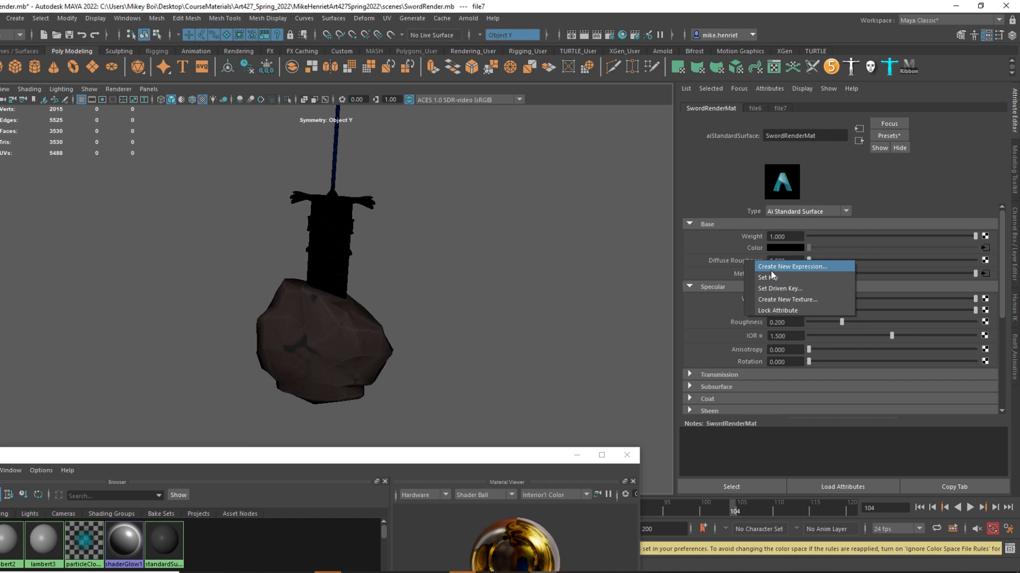
{"action": "right_click", "coordinate": [735, 274]}
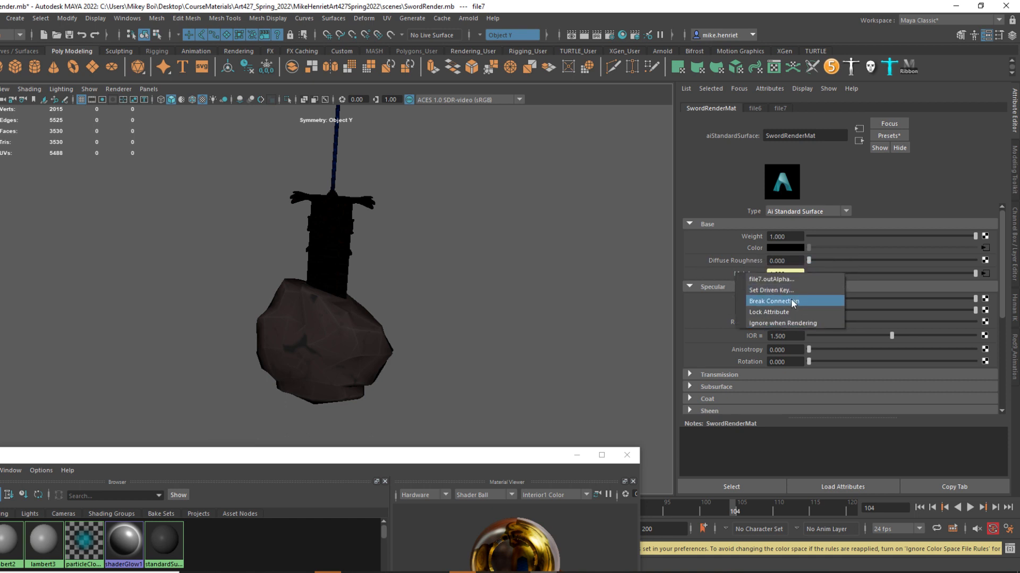
{"action": "left_click", "coordinate": [724, 258]}
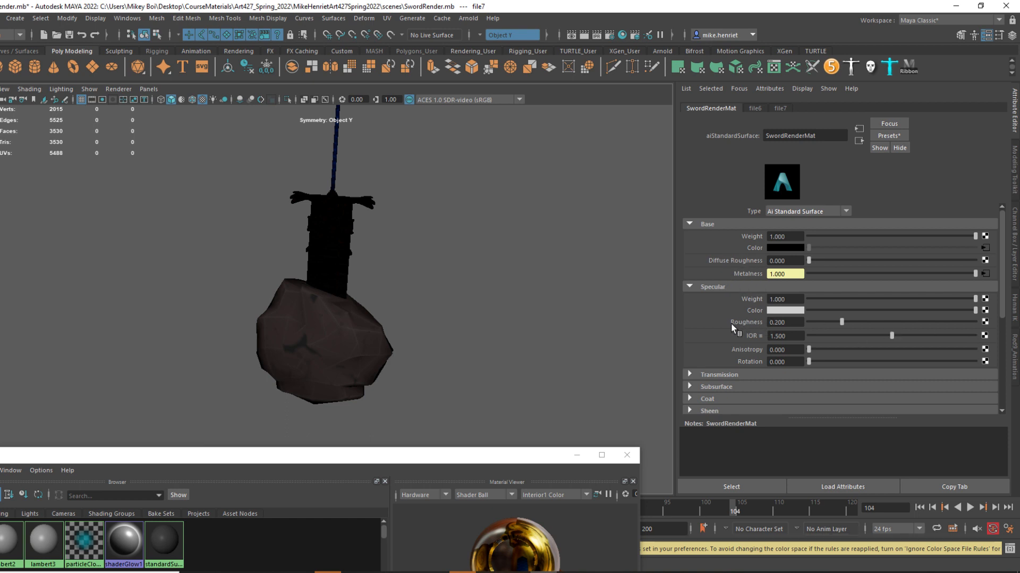
Connect a File texture to the specular Roughness, loading TheBladeInTheBoulderLowpolyMirrored_lambert2_Roughness.png from meshDemo\Materials on the Desktop.
{"action": "key", "text": "ctrl"}
{"action": "key", "text": "ctrl"}
{"action": "left_click", "coordinate": [985, 323]}
{"action": "left_click", "coordinate": [321, 271]}
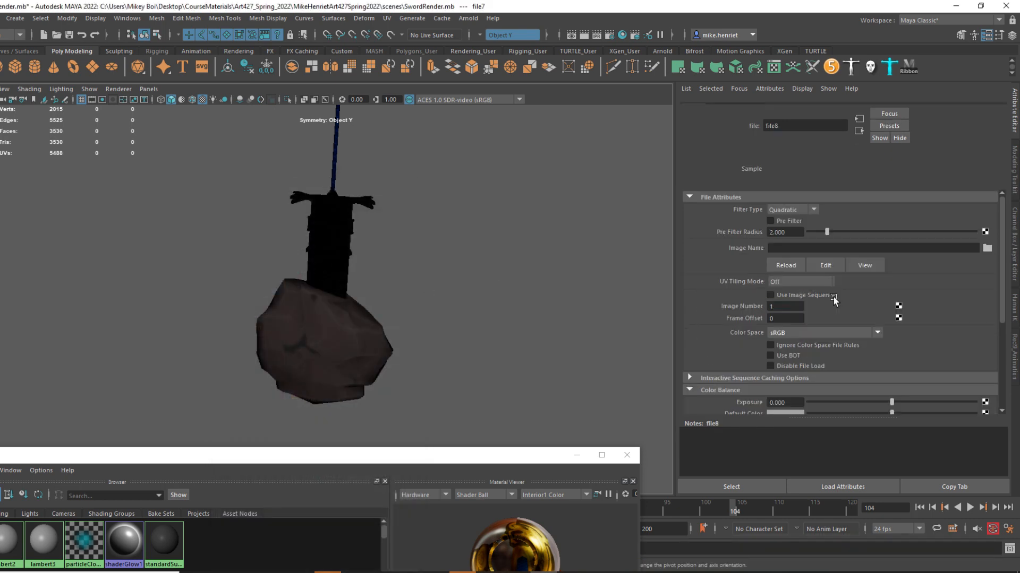
{"action": "left_click", "coordinate": [987, 258]}
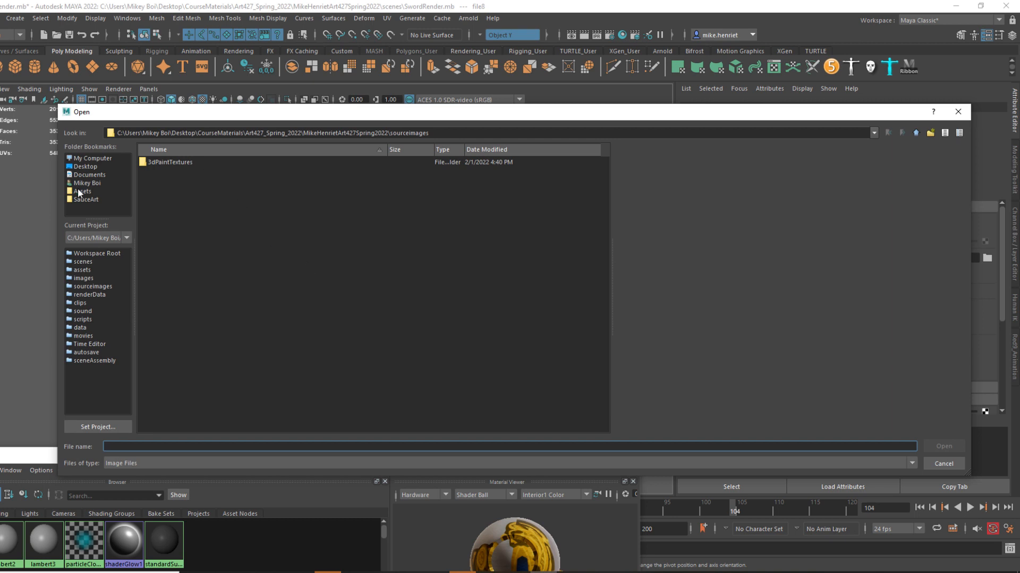
{"action": "left_click", "coordinate": [91, 167]}
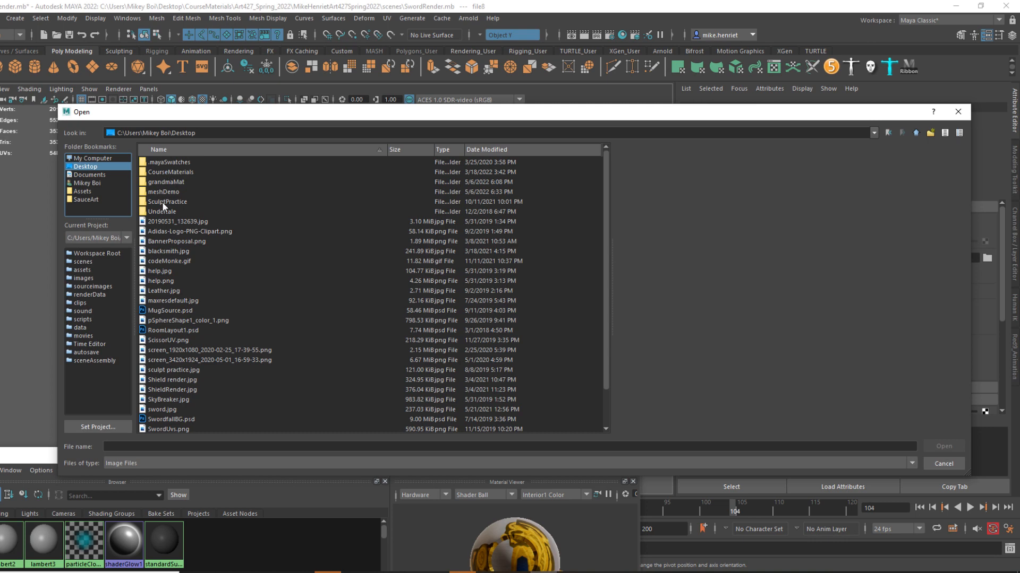
{"action": "double_click", "coordinate": [166, 192]}
{"action": "double_click", "coordinate": [148, 161]}
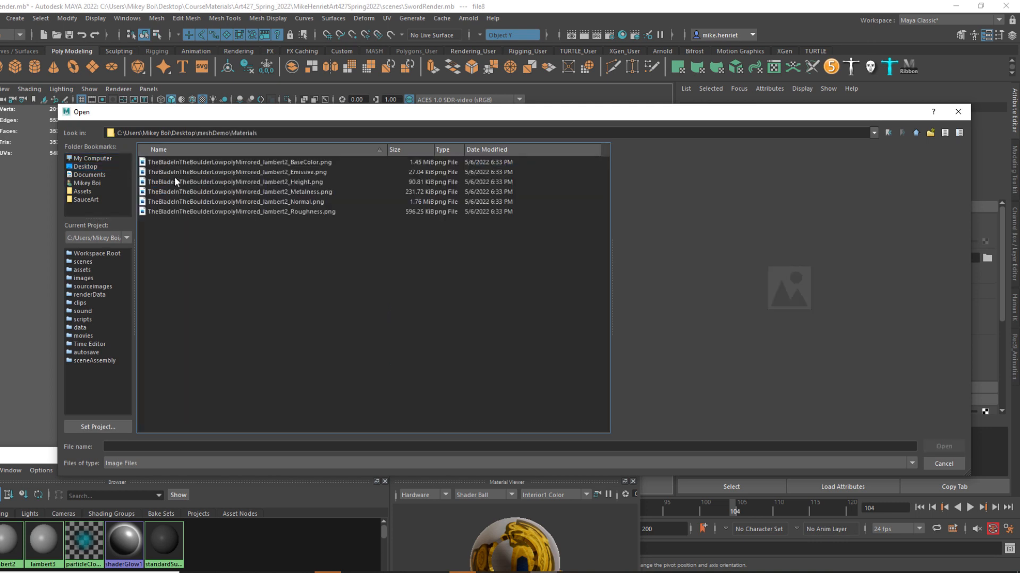
{"action": "left_click", "coordinate": [282, 212]}
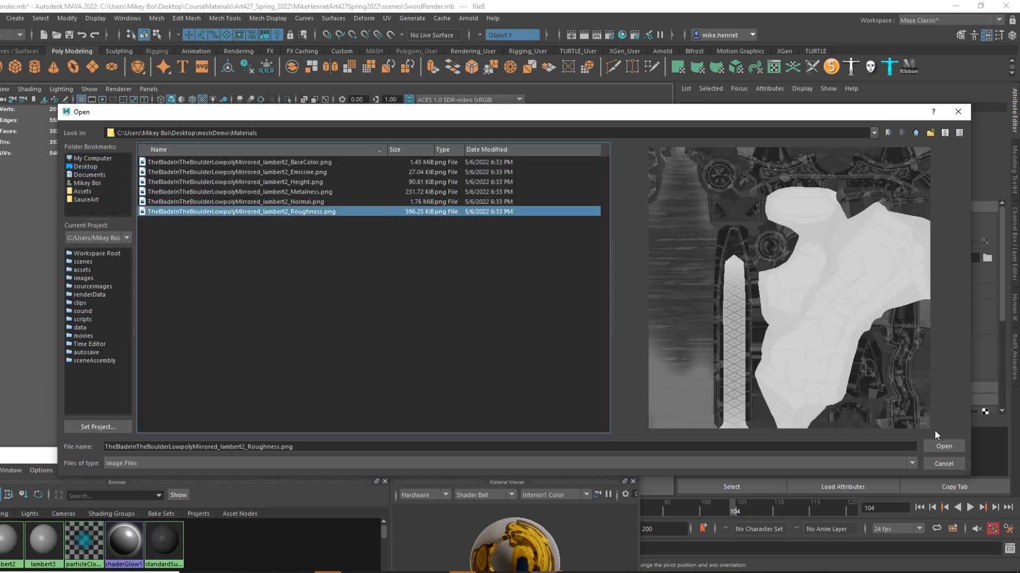
{"action": "key", "text": "ctrl"}
{"action": "left_click", "coordinate": [942, 447]}
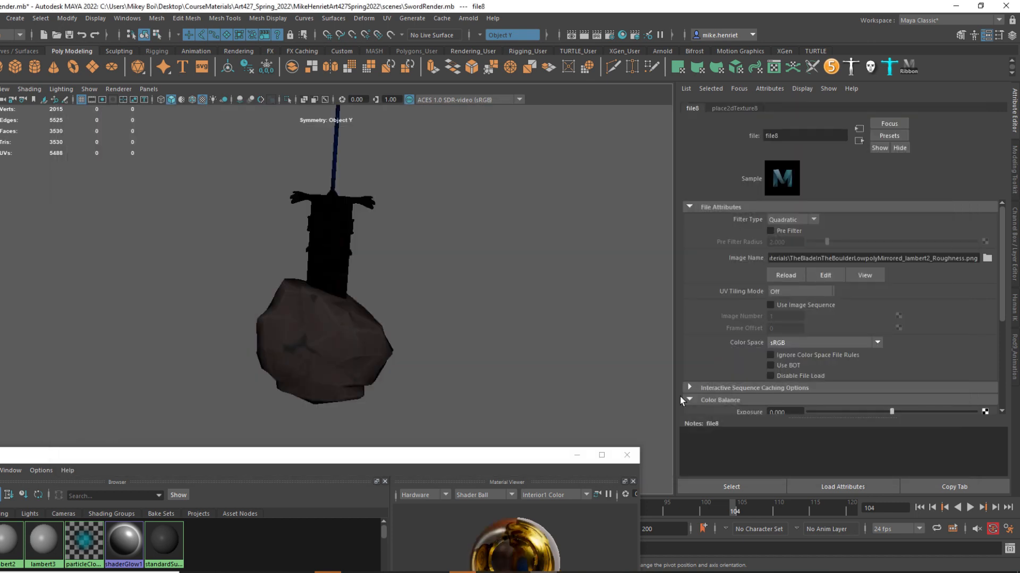
Set the roughness texture's color space to Raw and return to the SwordRenderMat attributes.
{"action": "left_click", "coordinate": [855, 343]}
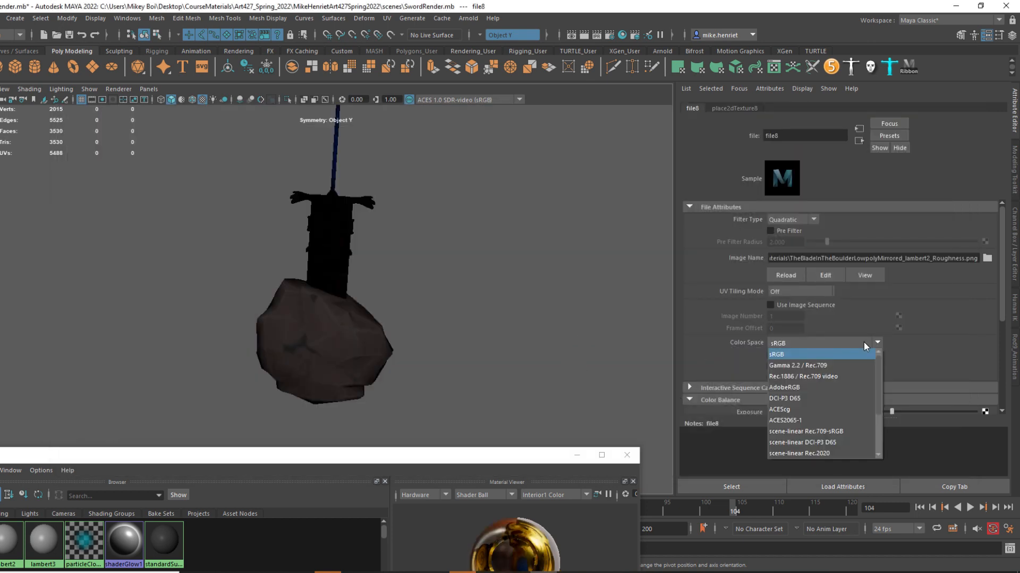
{"action": "scroll", "coordinate": [803, 399], "scroll_direction": "down", "scroll_amount": 2}
{"action": "left_click", "coordinate": [798, 398]}
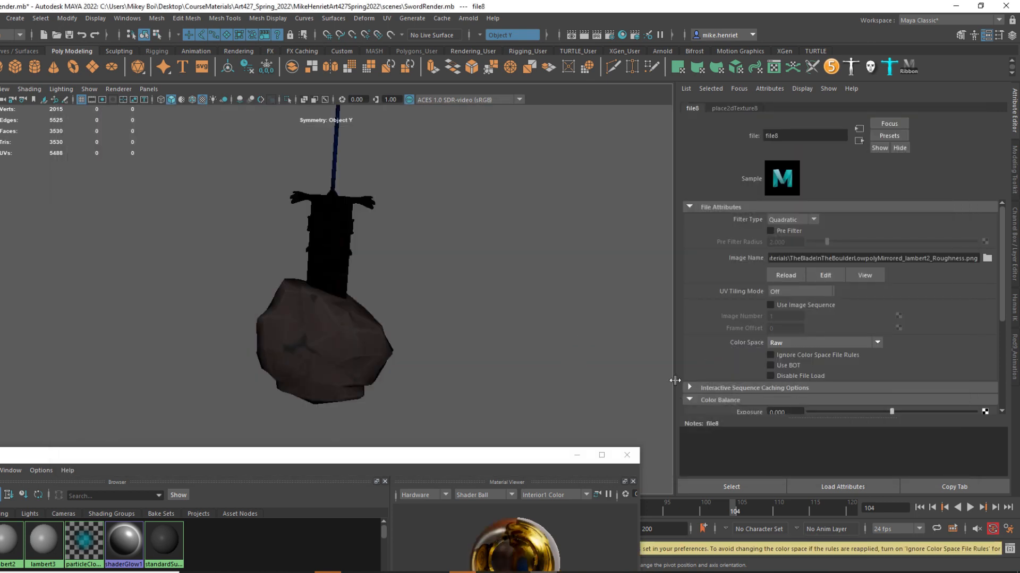
{"action": "scroll", "coordinate": [751, 358], "scroll_direction": "down", "scroll_amount": 3}
{"action": "scroll", "coordinate": [751, 358], "scroll_direction": "down", "scroll_amount": 2}
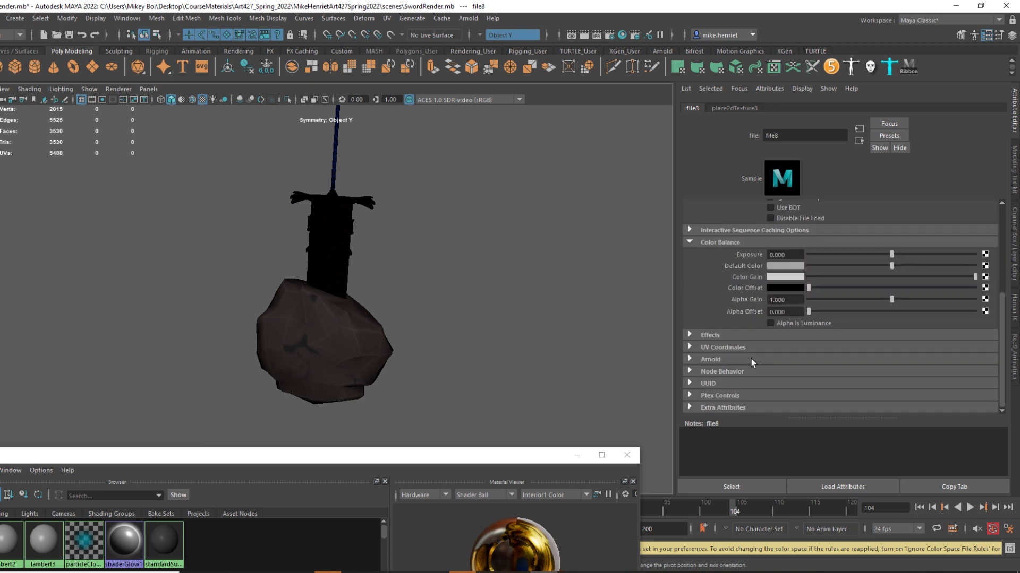
{"action": "scroll", "coordinate": [751, 359], "scroll_direction": "up", "scroll_amount": 3}
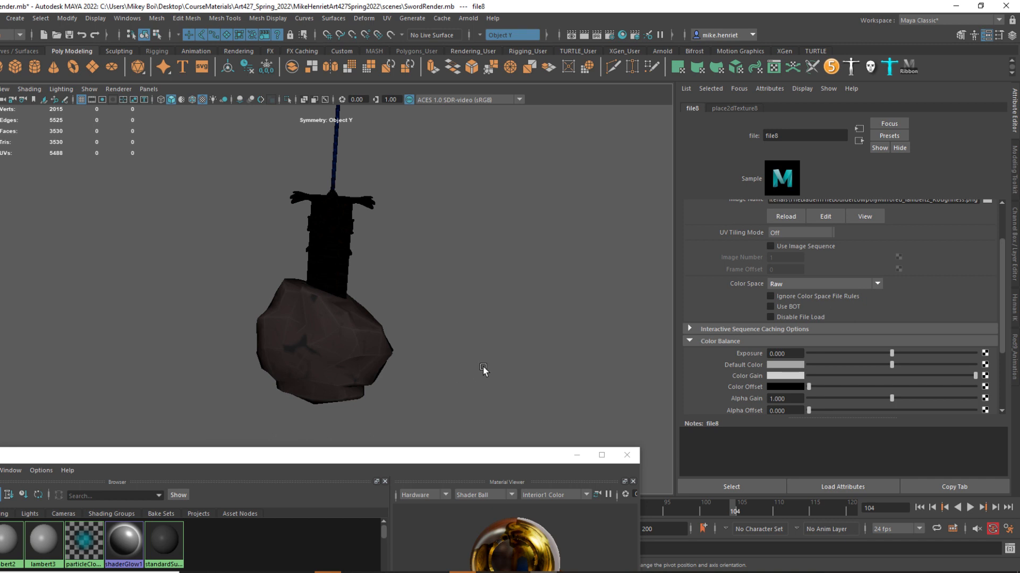
{"action": "left_click", "coordinate": [858, 141]}
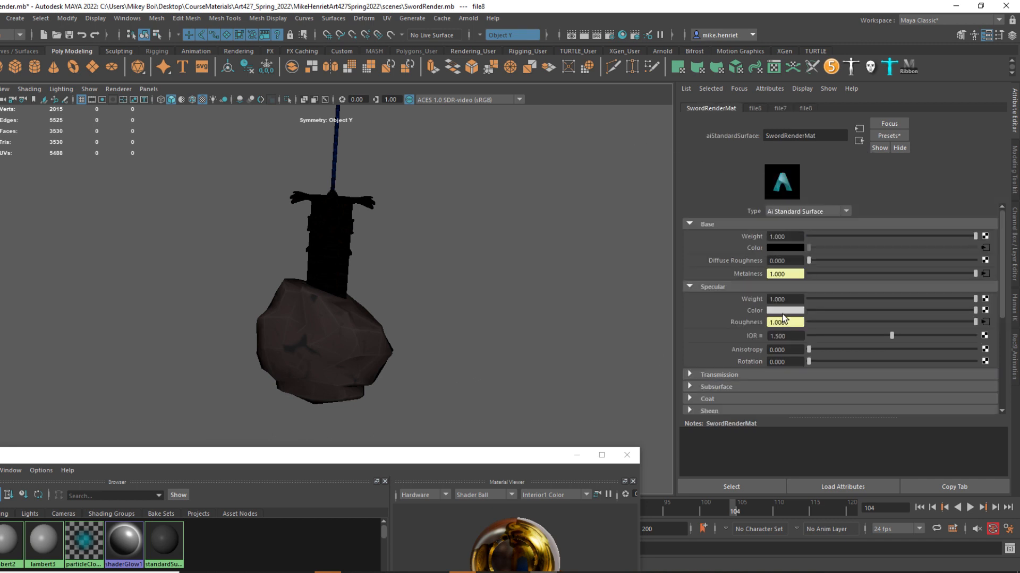
Connect a File texture to the material's Bump Mapping under Geometry and set the bump node to use it as Tangent Space Normals.
{"action": "scroll", "coordinate": [712, 382], "scroll_direction": "down", "scroll_amount": 3}
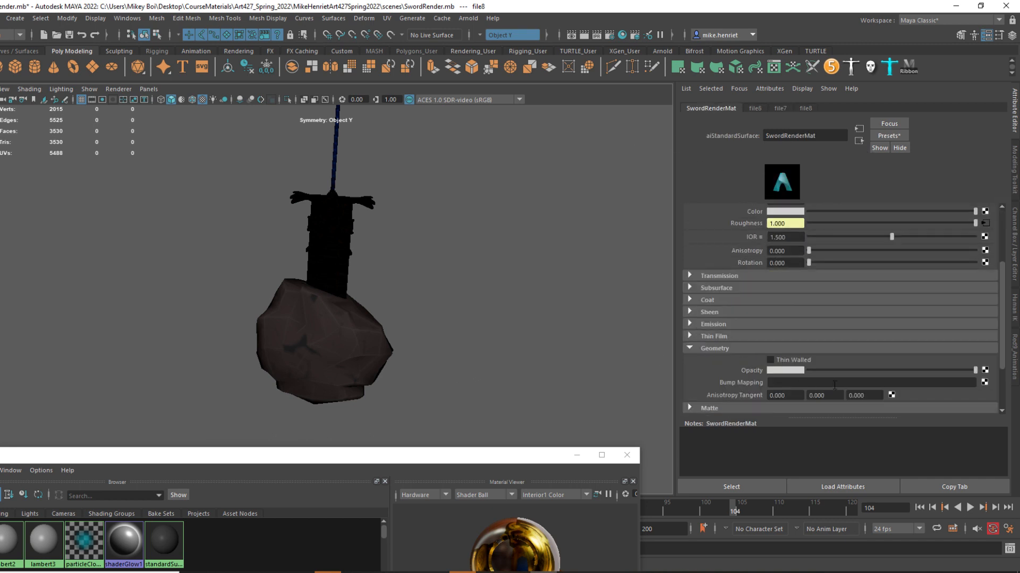
{"action": "left_click", "coordinate": [984, 383]}
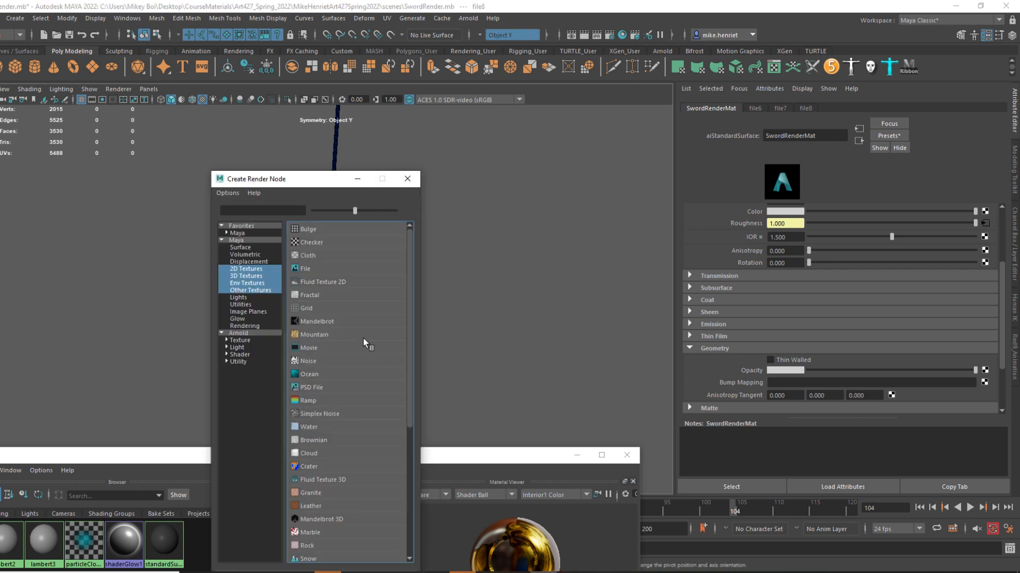
{"action": "left_click", "coordinate": [323, 270]}
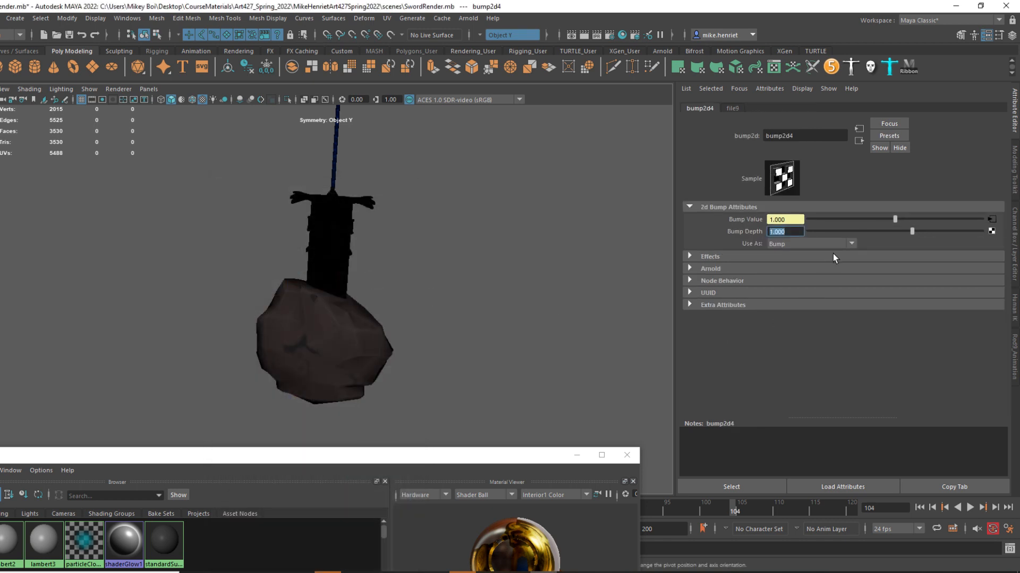
{"action": "key", "text": "ctrl"}
{"action": "key", "text": "ctrl"}
{"action": "left_click", "coordinate": [802, 244]}
{"action": "left_click", "coordinate": [801, 265]}
{"action": "key", "text": "ctrl"}
{"action": "key", "text": "ctrl"}
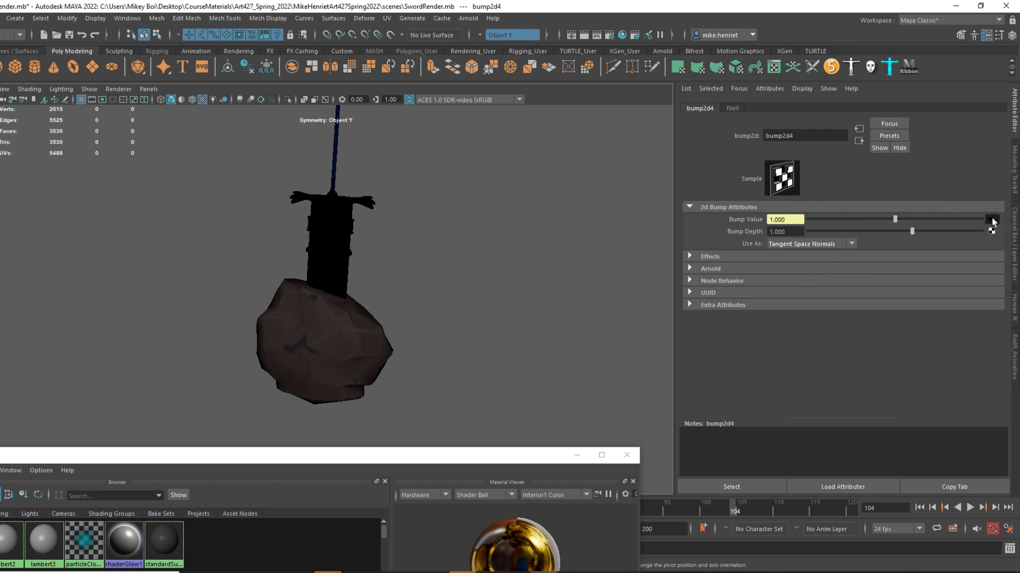
Load TheBladeInTheBoulderLowpolyMirrored_lambert2_Normal.png from meshDemo\Materials on the Desktop into the bump node's File texture.
{"action": "left_click", "coordinate": [992, 219]}
{"action": "scroll", "coordinate": [902, 337], "scroll_direction": "up", "scroll_amount": 3}
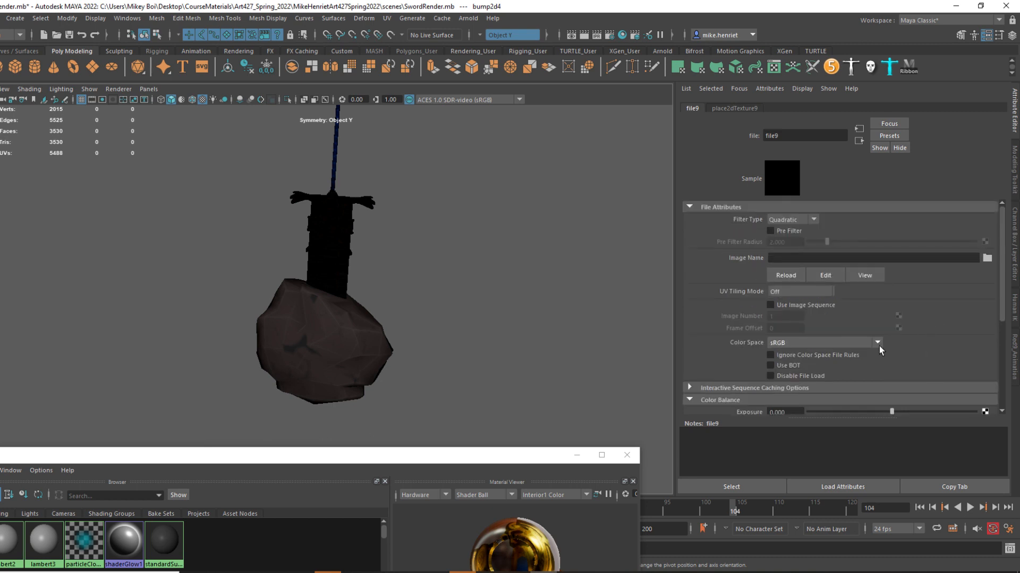
{"action": "left_click", "coordinate": [987, 258]}
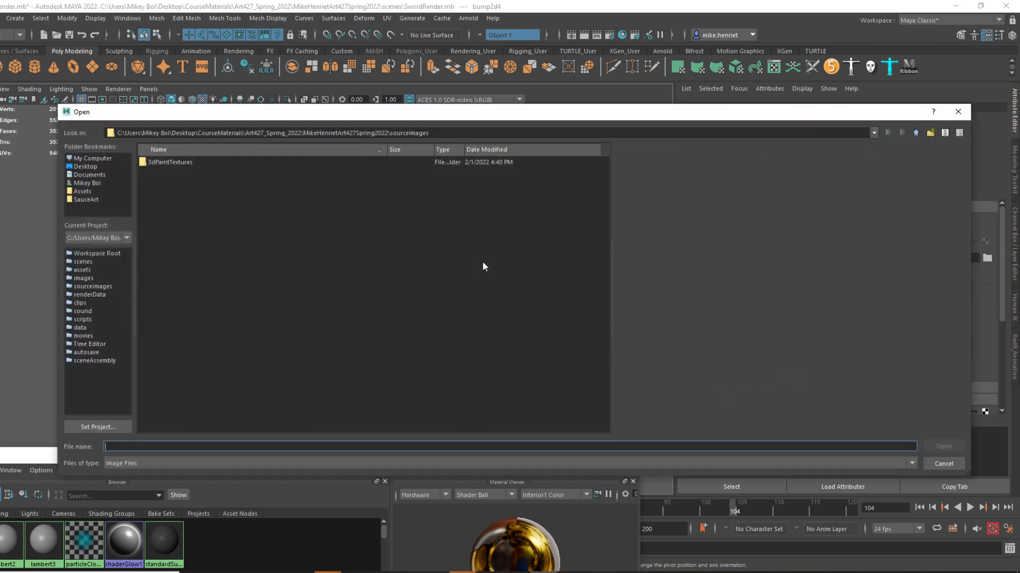
{"action": "left_click", "coordinate": [84, 166]}
{"action": "double_click", "coordinate": [167, 171]}
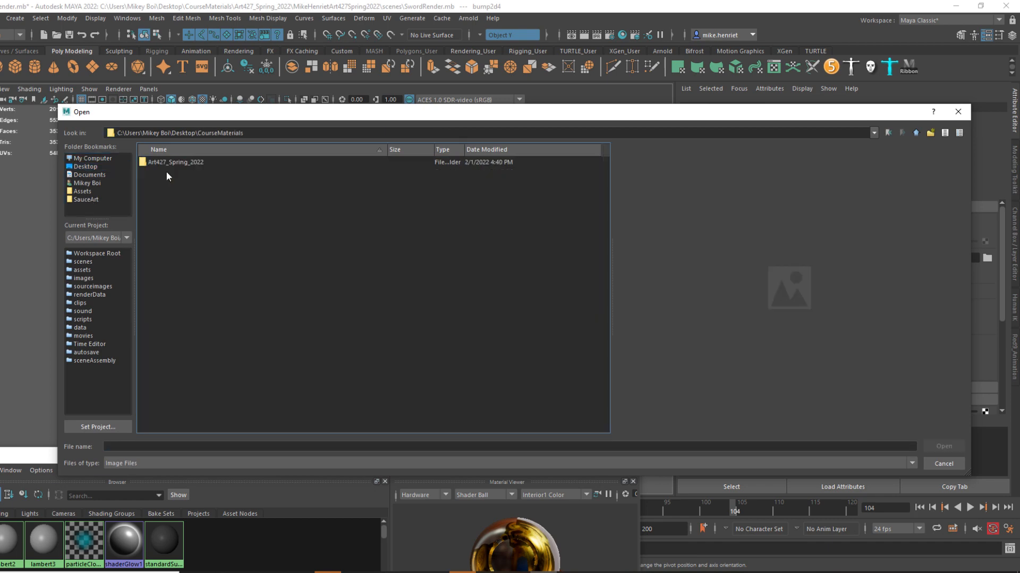
{"action": "left_click", "coordinate": [916, 134]}
{"action": "double_click", "coordinate": [171, 189]}
{"action": "double_click", "coordinate": [172, 163]}
{"action": "left_click", "coordinate": [293, 201]}
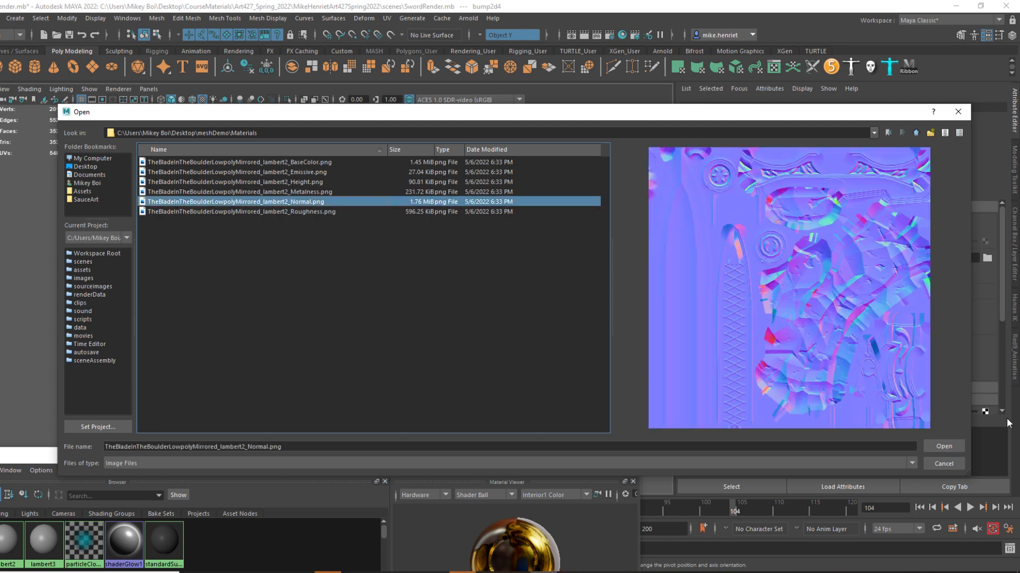
{"action": "left_click", "coordinate": [944, 446]}
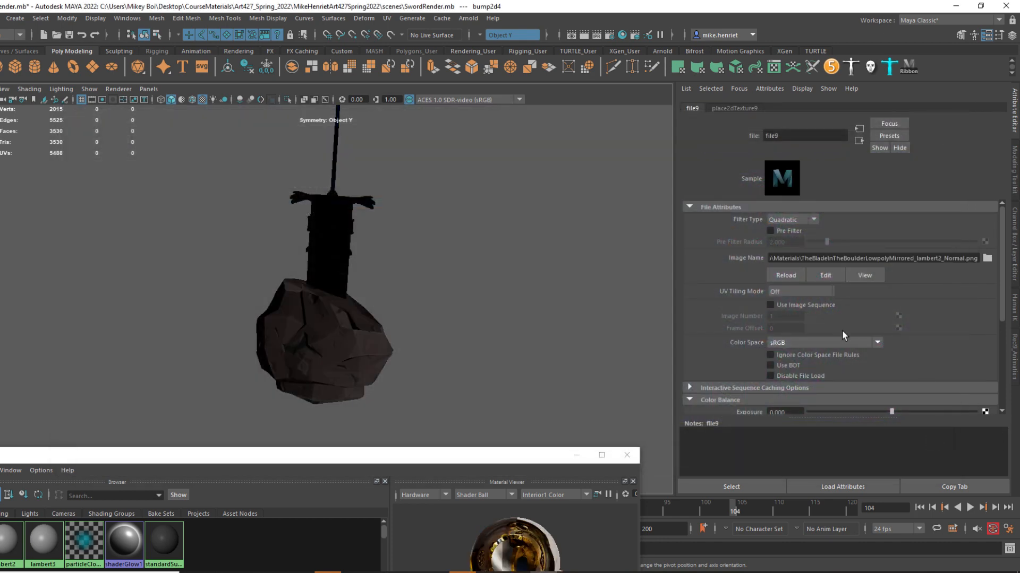
Set the normal map texture's color space to Raw.
{"action": "left_click", "coordinate": [853, 342]}
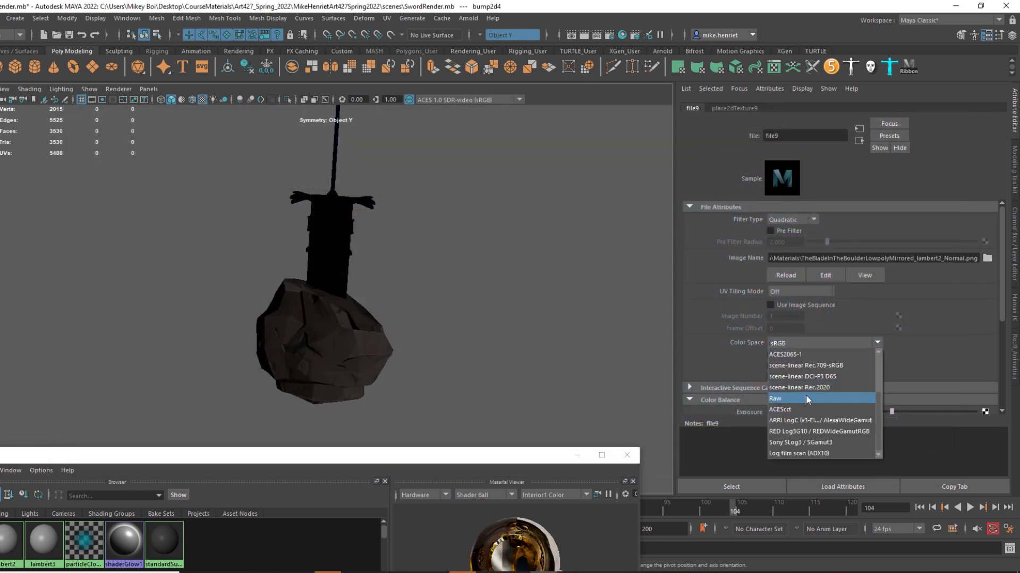
{"action": "left_click", "coordinate": [805, 399]}
{"action": "left_click_drag", "start_coordinate": [617, 361], "coordinate": [406, 374], "text": "alt"}
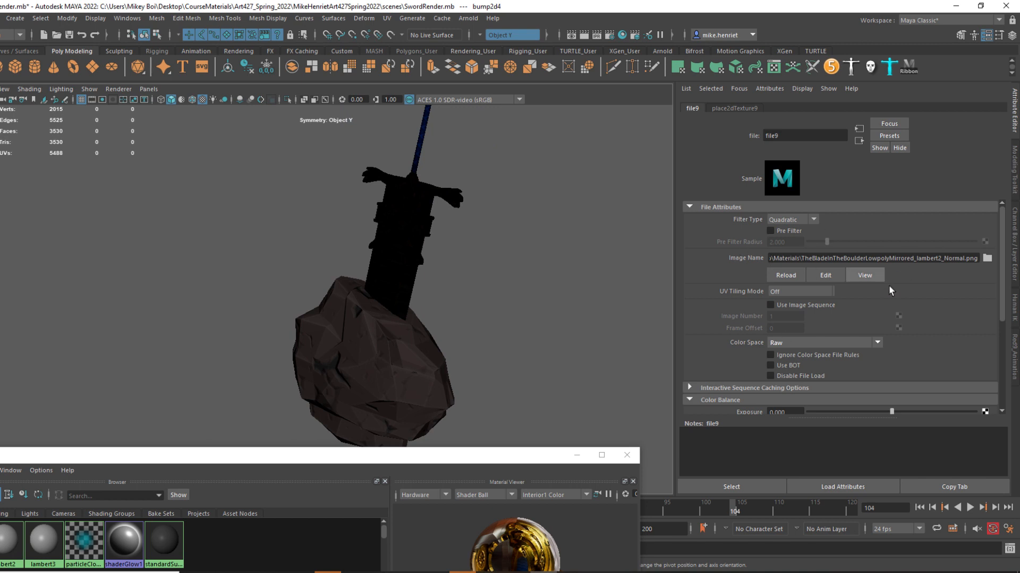
{"action": "scroll", "coordinate": [888, 285], "scroll_direction": "down", "scroll_amount": 5}
{"action": "scroll", "coordinate": [926, 323], "scroll_direction": "up", "scroll_amount": 5}
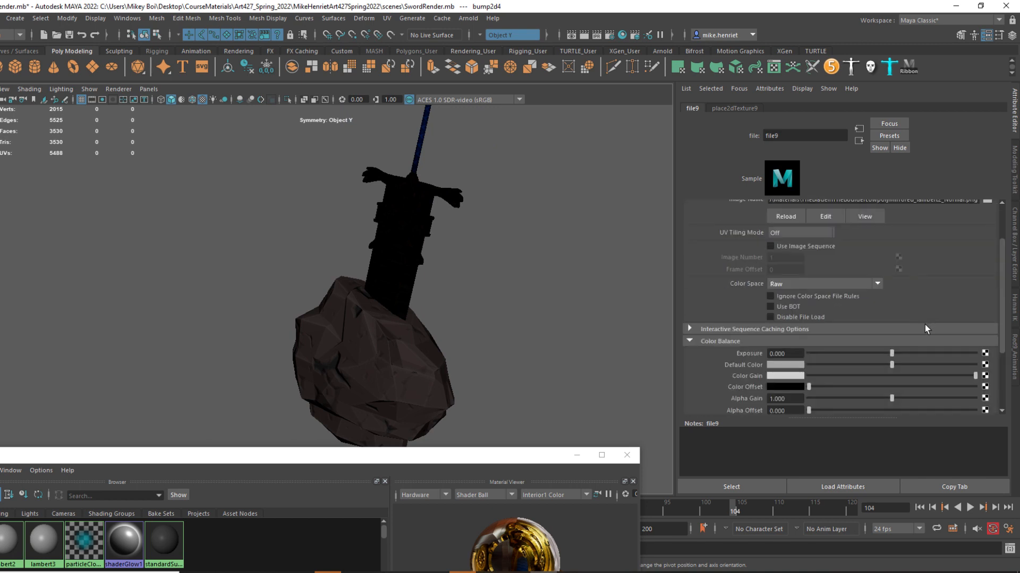
{"action": "left_click_drag", "start_coordinate": [547, 243], "coordinate": [555, 276], "text": "alt"}
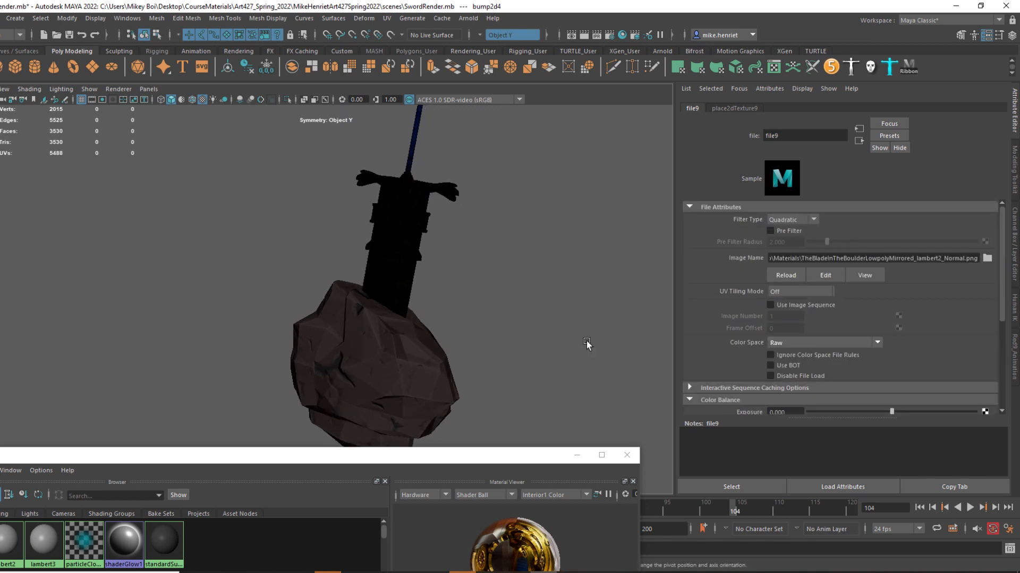
Close the Hypershade and render the sword and boulder through perspShape in the Arnold RenderView.
{"action": "left_click", "coordinate": [626, 457]}
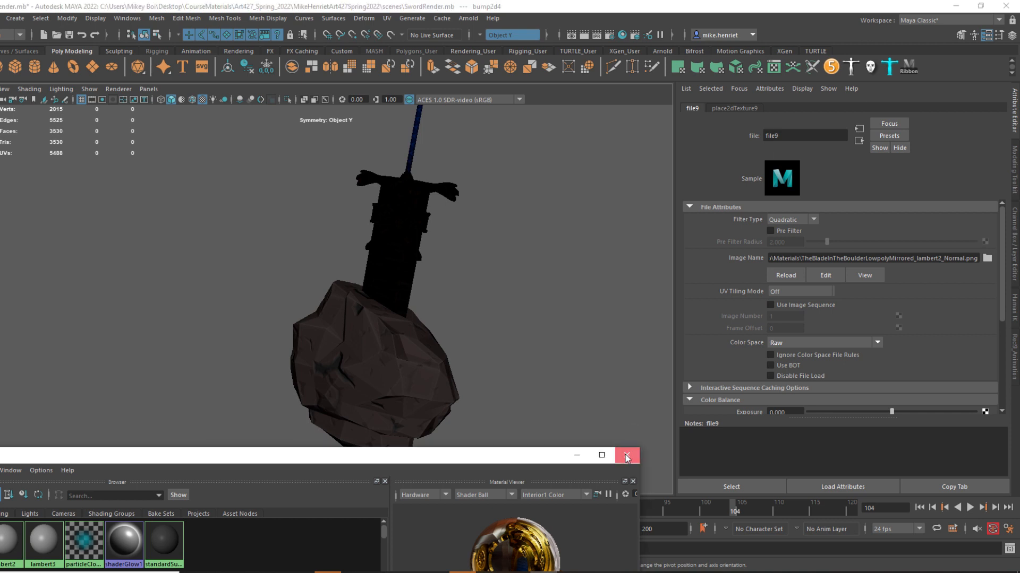
{"action": "left_click", "coordinate": [468, 19]}
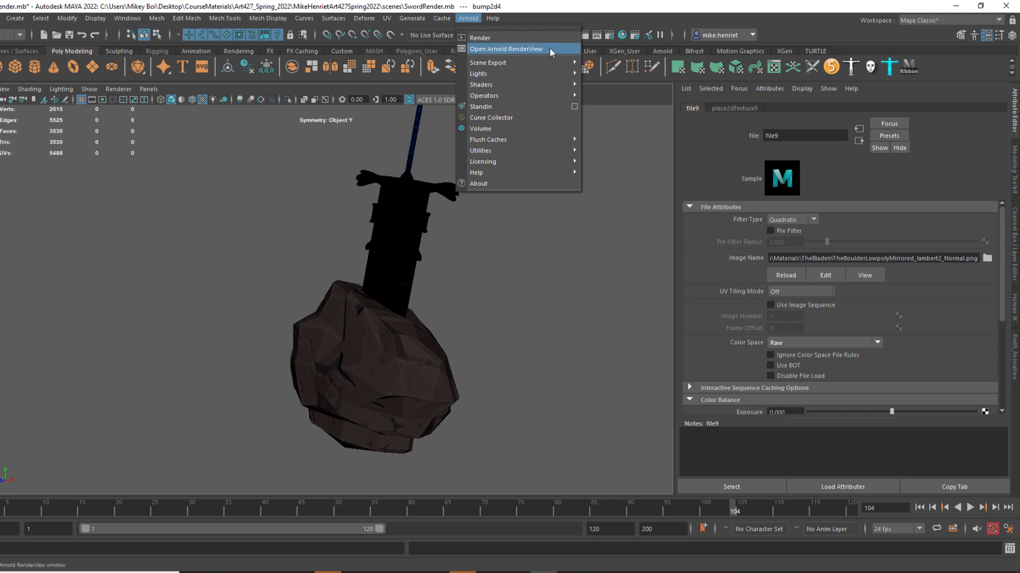
{"action": "left_click", "coordinate": [513, 51]}
{"action": "left_click_drag", "start_coordinate": [583, 281], "coordinate": [473, 150]}
{"action": "left_click_drag", "start_coordinate": [391, 140], "coordinate": [278, 178]}
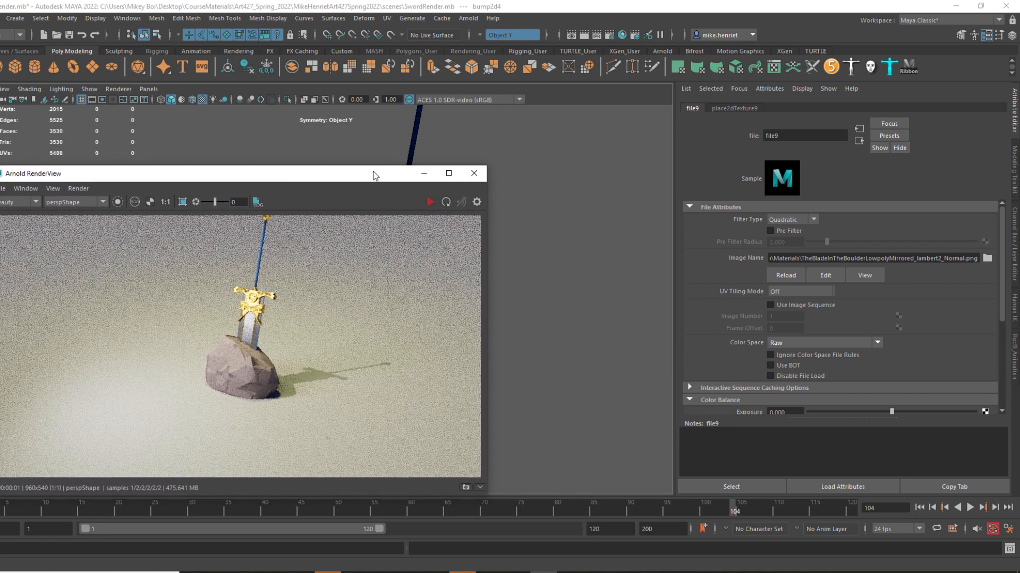
{"action": "left_click", "coordinate": [430, 203]}
{"action": "key", "text": "ctrl"}
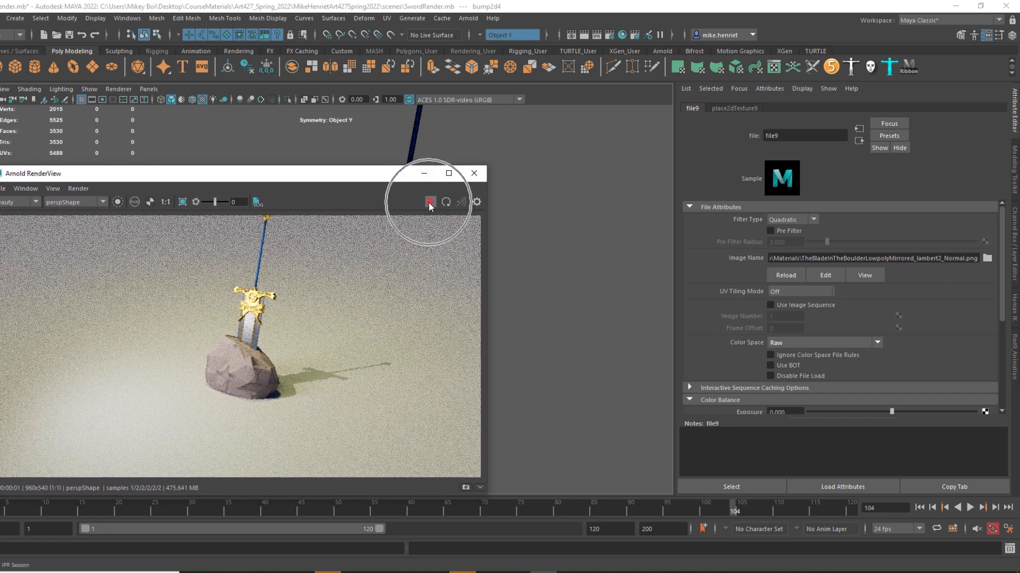
{"action": "left_click", "coordinate": [430, 203]}
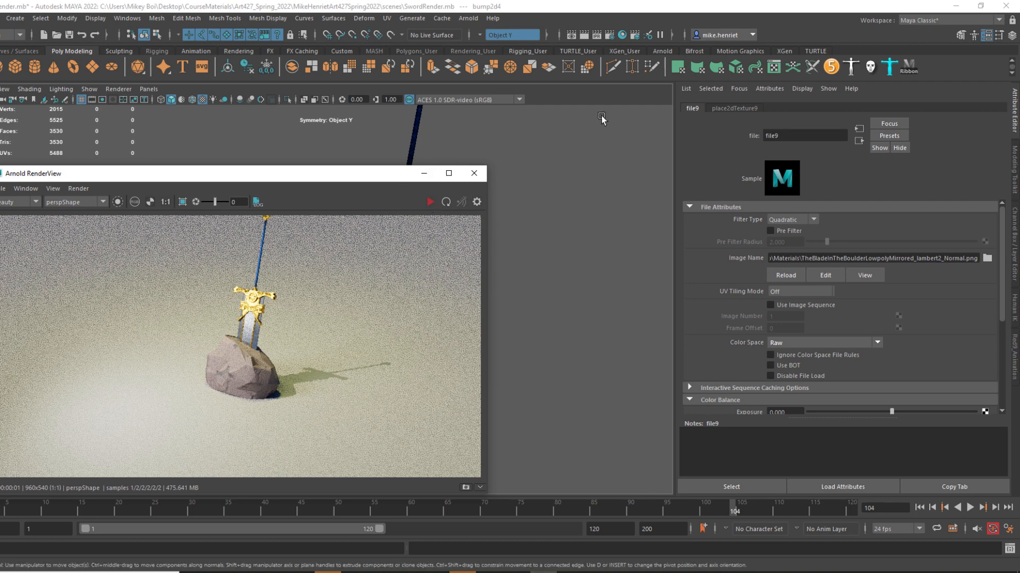
Create an Arnold area light and move it away from the boulder to about Y 61.5, Z 72.9.
{"action": "left_click", "coordinate": [469, 19]}
{"action": "mouse_move", "coordinate": [544, 79]}
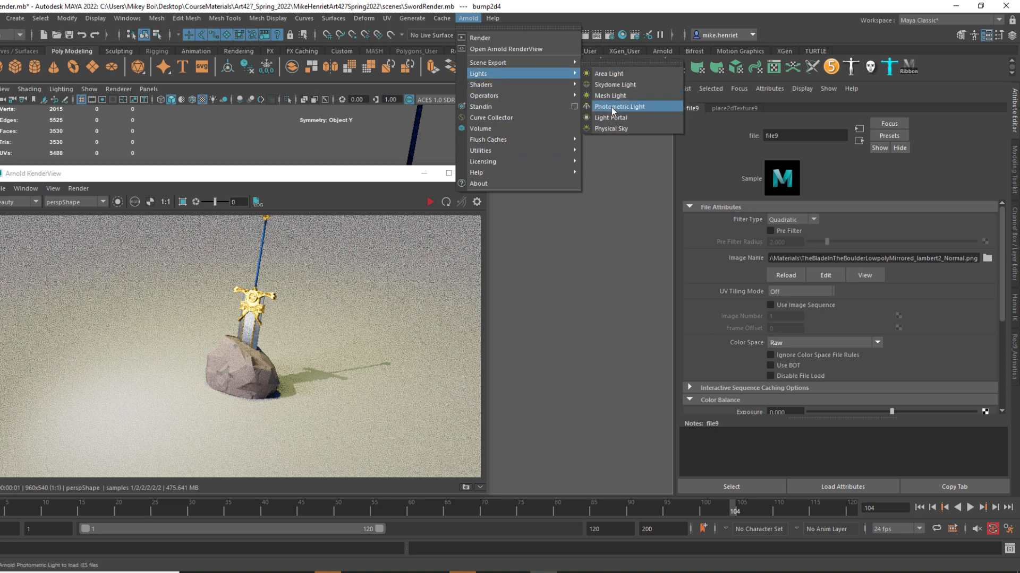
{"action": "left_click", "coordinate": [627, 75]}
{"action": "left_click_drag", "start_coordinate": [298, 174], "coordinate": [650, 466]}
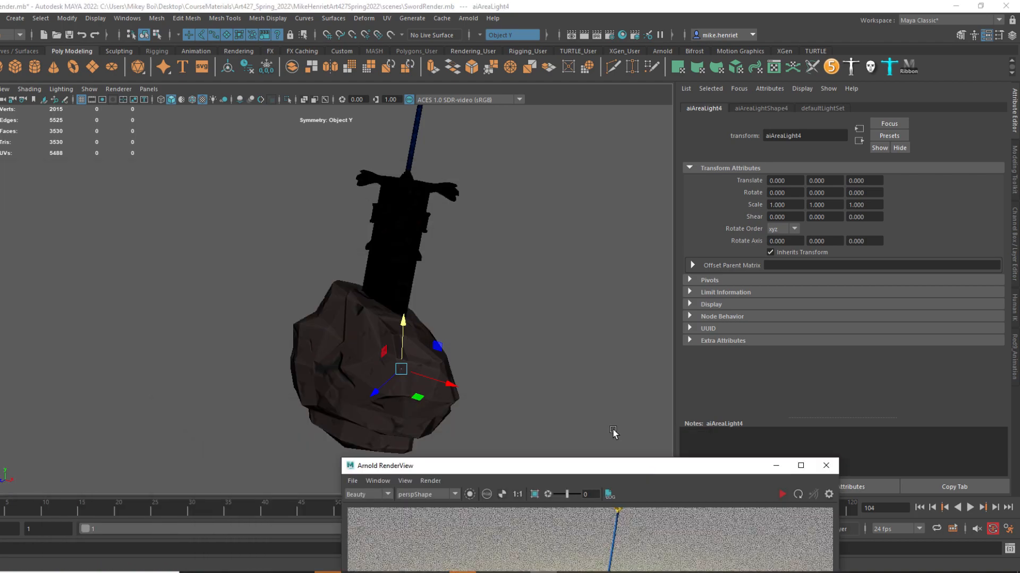
{"action": "left_click_drag", "start_coordinate": [502, 372], "coordinate": [447, 357], "text": "alt"}
{"action": "left_click_drag", "start_coordinate": [389, 368], "coordinate": [256, 270]}
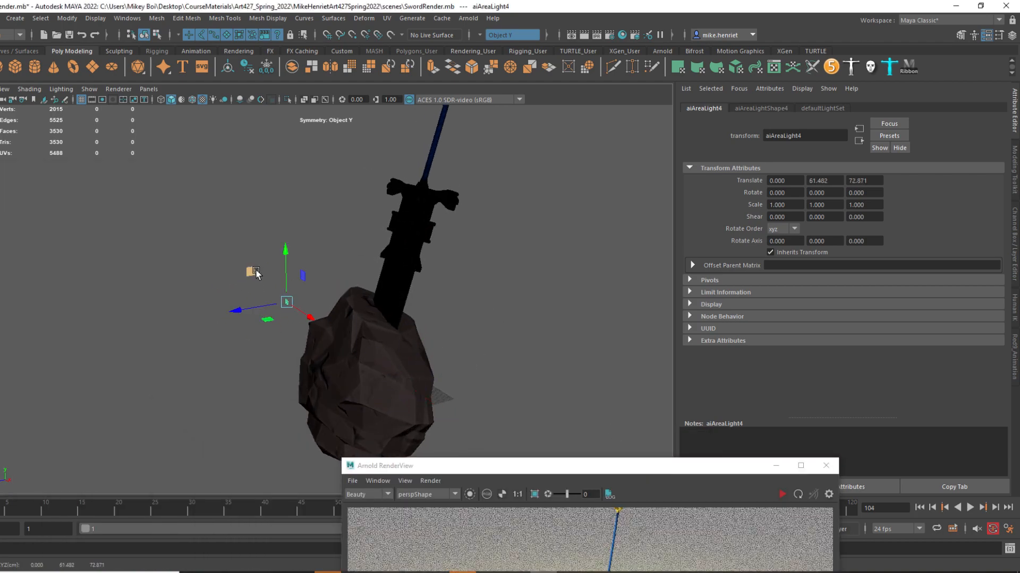
Scale the area light uniformly to about 70.8.
{"action": "key", "text": "r"}
{"action": "left_click_drag", "start_coordinate": [286, 302], "coordinate": [573, 342]}
{"action": "scroll", "coordinate": [329, 304], "scroll_direction": "down", "scroll_amount": 5}
Aim the area light down at the sword, rotated about -31.4, -16.3, 7.7 and positioned at about -32.5, 151.5, 134.5.
{"action": "key", "text": "e"}
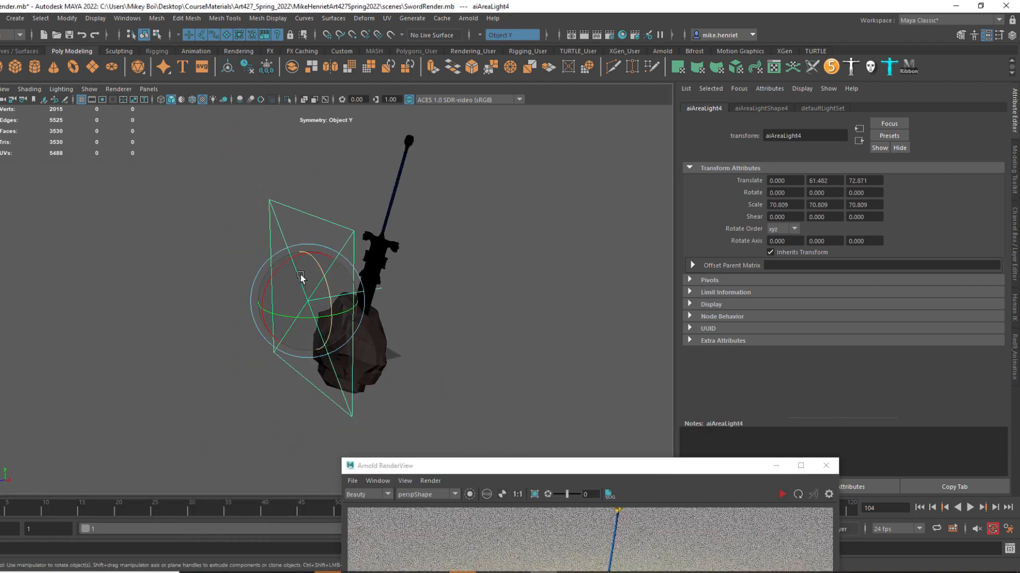
{"action": "left_click_drag", "start_coordinate": [287, 260], "coordinate": [442, 313]}
{"action": "key", "text": "w"}
{"action": "key", "text": "e"}
{"action": "left_click_drag", "start_coordinate": [390, 234], "coordinate": [324, 232]}
{"action": "key", "text": "w"}
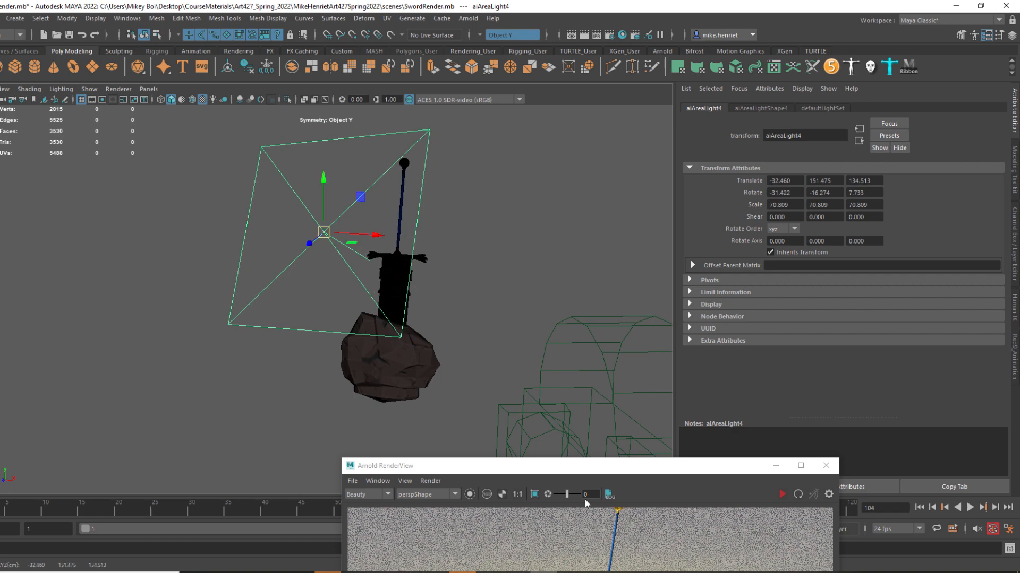
Start a live render of the sword and boulder in the Arnold RenderView.
{"action": "left_click_drag", "start_coordinate": [584, 466], "coordinate": [559, 219]}
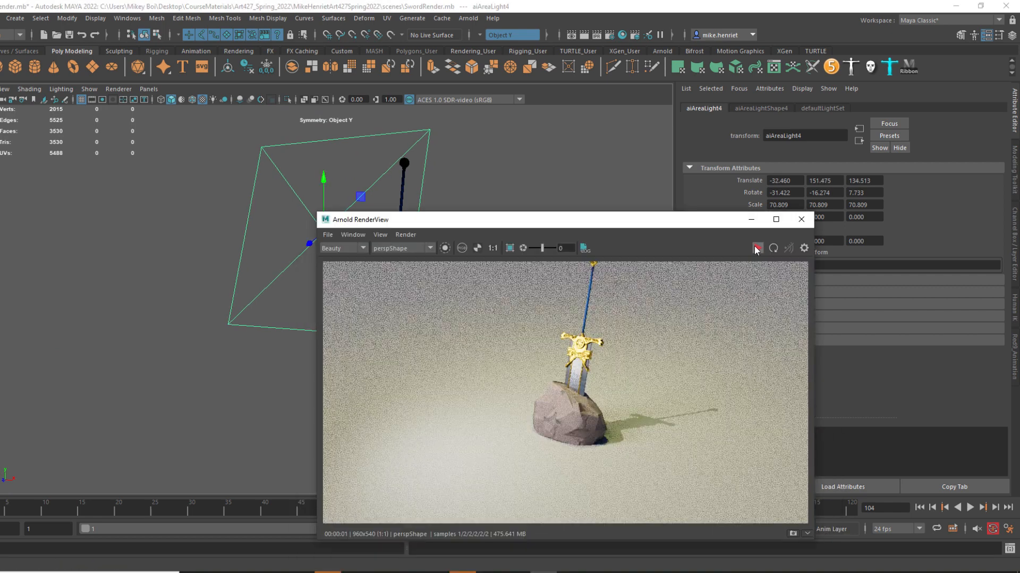
{"action": "left_click", "coordinate": [756, 250]}
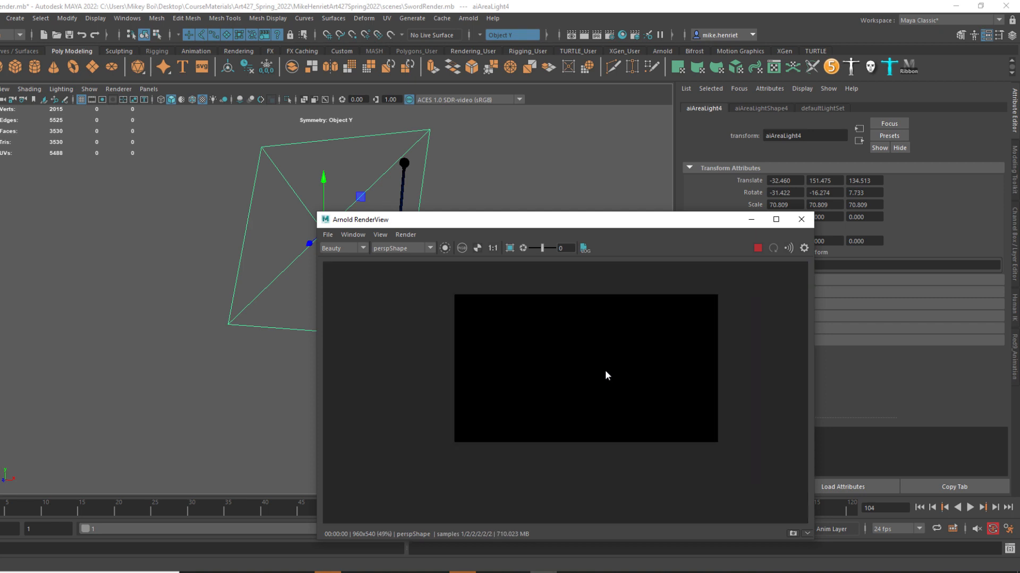
{"action": "left_click_drag", "start_coordinate": [566, 220], "coordinate": [517, 262]}
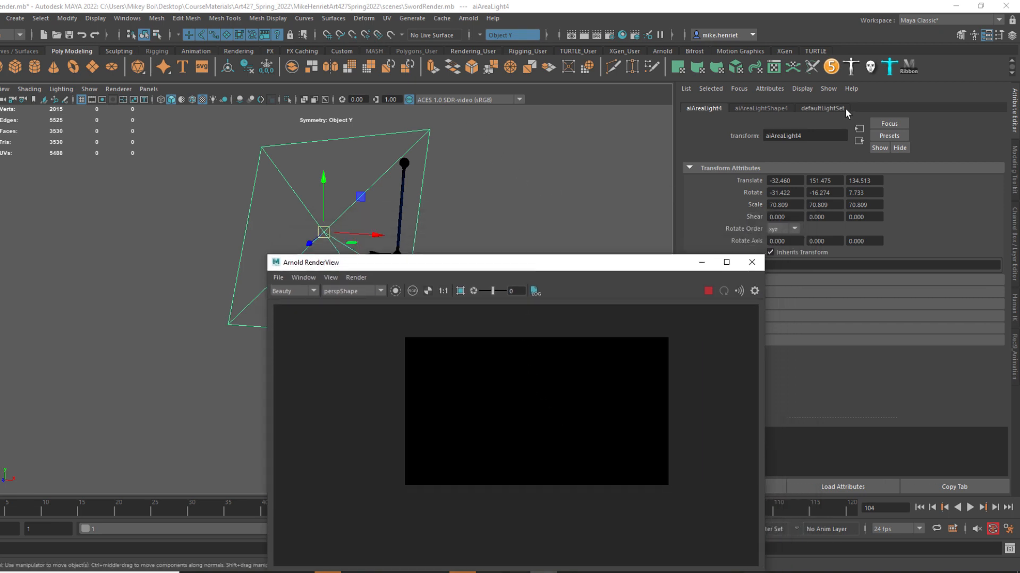
Set the area light's exposure to 10, raise it to about 17.91, and inspect the lit sword and boulder in the render.
{"action": "left_click_drag", "start_coordinate": [601, 266], "coordinate": [208, 334]}
{"action": "left_click", "coordinate": [775, 107]}
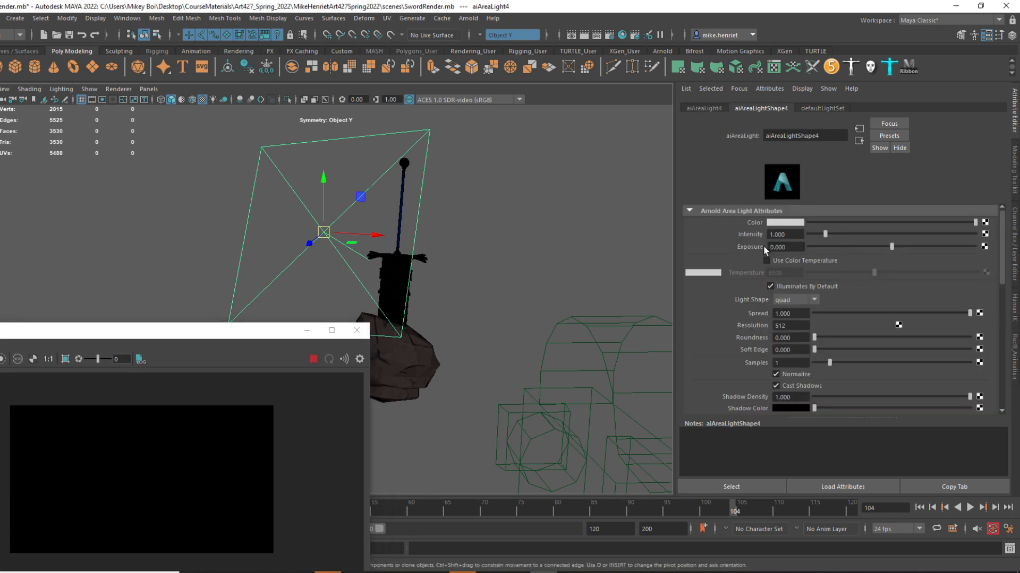
{"action": "left_click", "coordinate": [802, 247]}
{"action": "double_click", "coordinate": [803, 247]}
{"action": "type", "text": "10"}
{"action": "key", "text": "Return"}
{"action": "left_click_drag", "start_coordinate": [256, 338], "coordinate": [335, 255]}
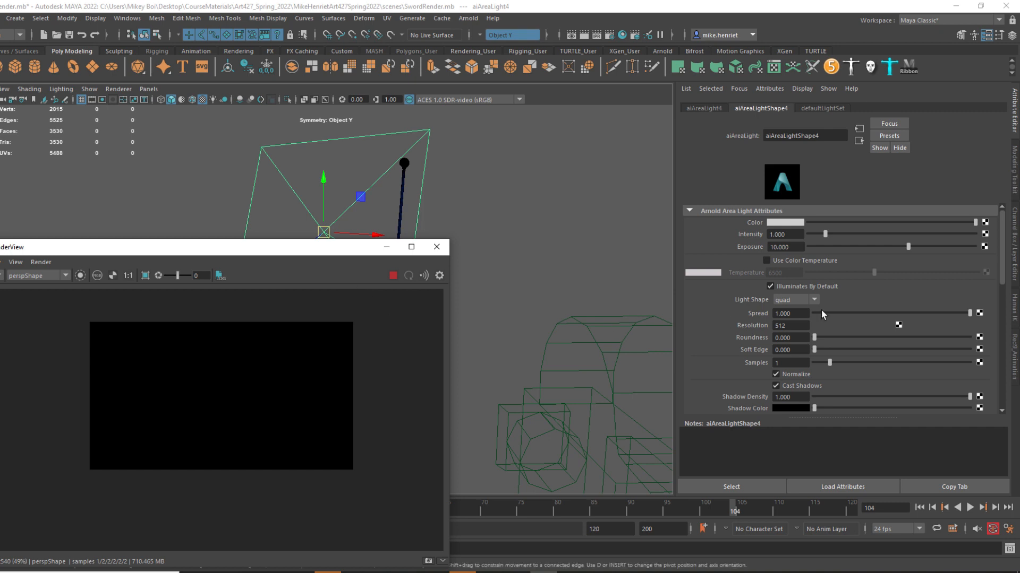
{"action": "left_click_drag", "start_coordinate": [908, 246], "coordinate": [956, 243]}
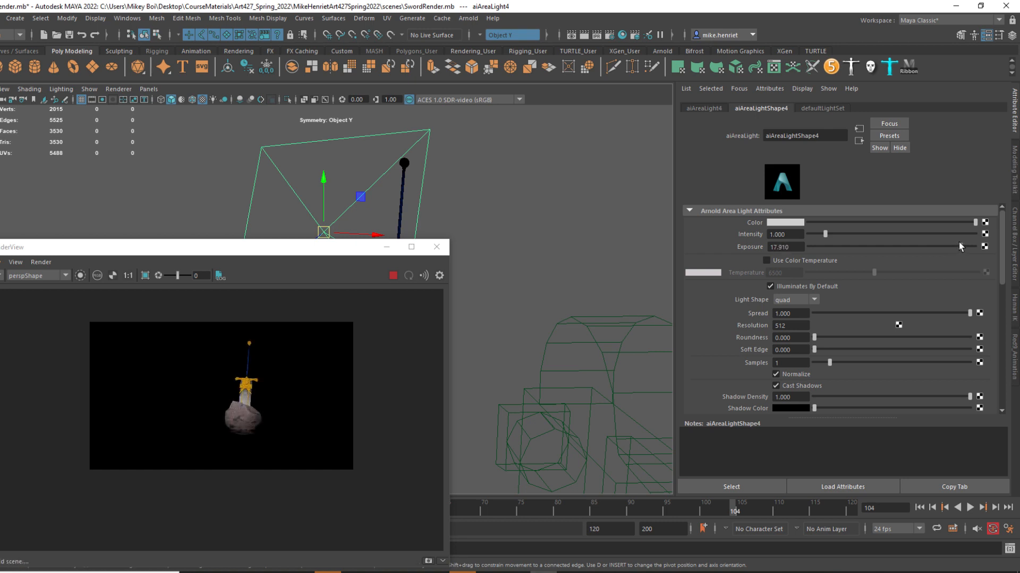
{"action": "scroll", "coordinate": [267, 401], "scroll_direction": "up", "scroll_amount": 2}
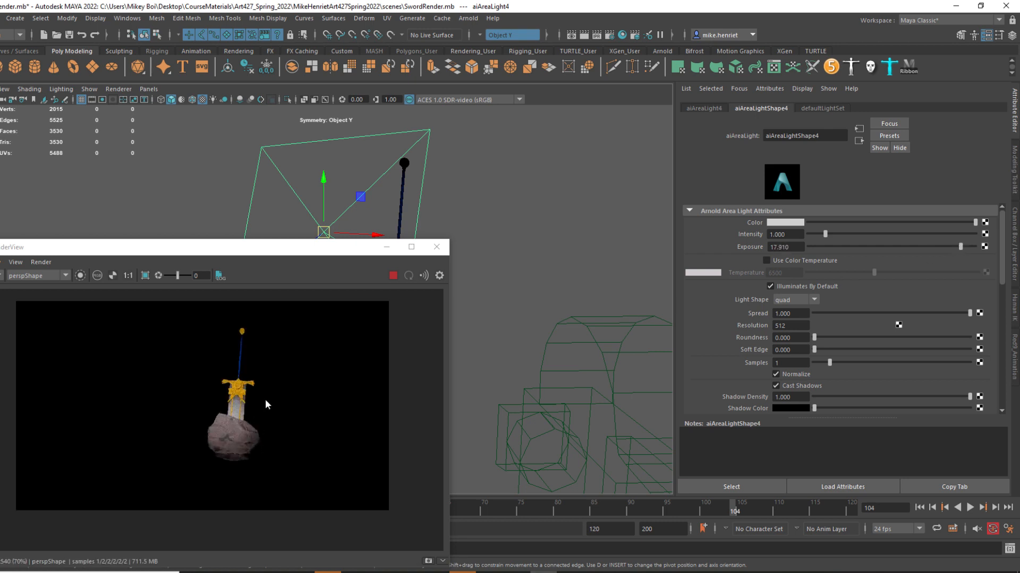
{"action": "scroll", "coordinate": [245, 451], "scroll_direction": "up", "scroll_amount": 2}
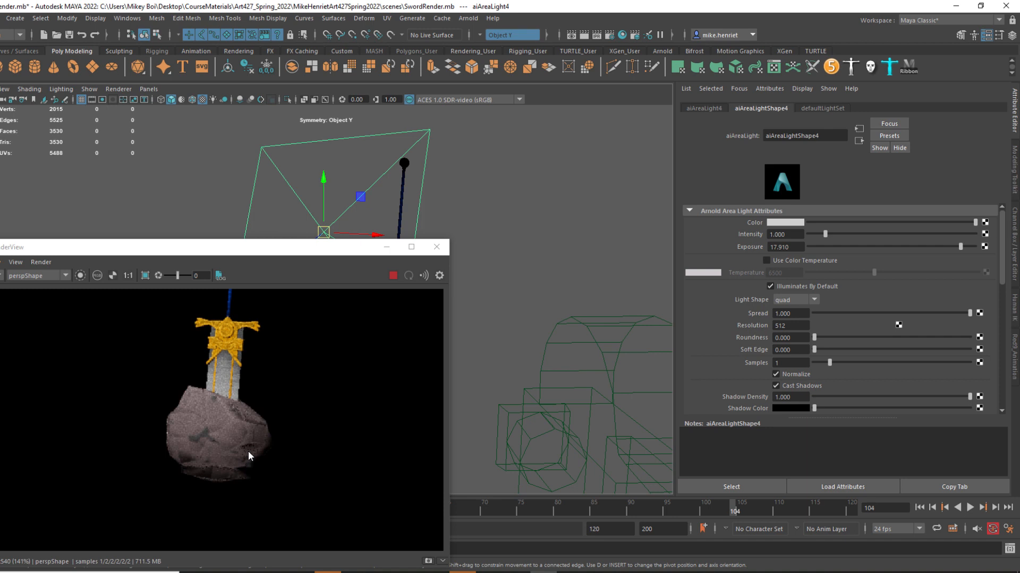
{"action": "scroll", "coordinate": [248, 449], "scroll_direction": "down", "scroll_amount": 4}
Create a polygon disc at the origin as a ground plane and scale it uniformly to about 805.
{"action": "left_click_drag", "start_coordinate": [272, 247], "coordinate": [157, 443]}
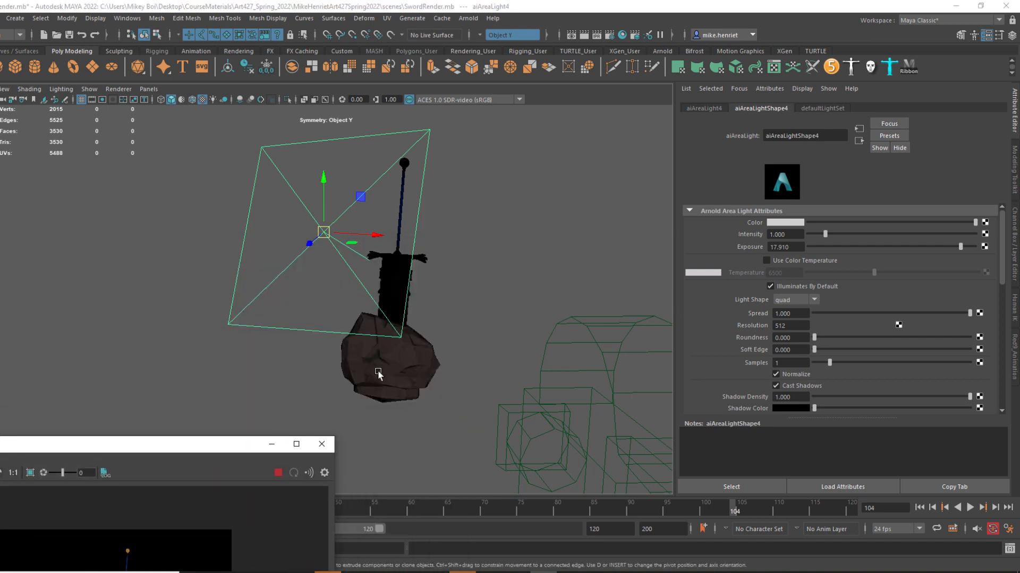
{"action": "left_click", "coordinate": [111, 67]}
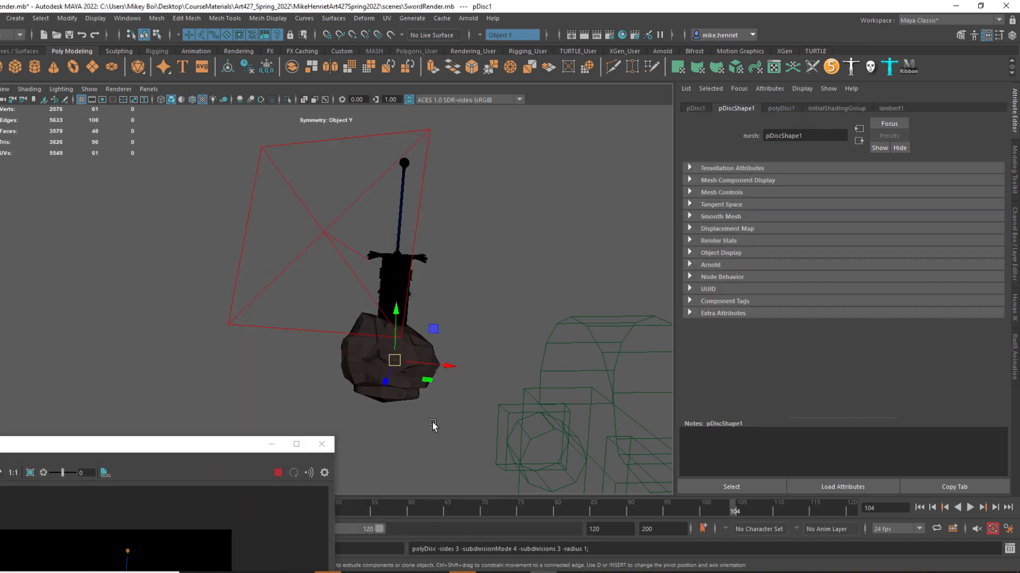
{"action": "key", "text": "r"}
{"action": "left_click_drag", "start_coordinate": [400, 370], "coordinate": [951, 398]}
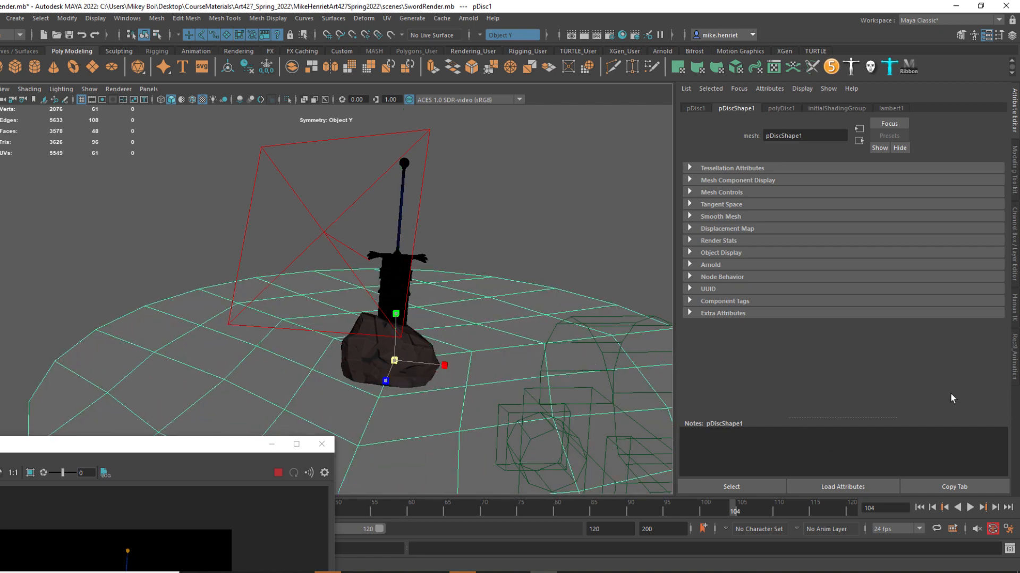
{"action": "left_click_drag", "start_coordinate": [358, 356], "coordinate": [394, 364]}
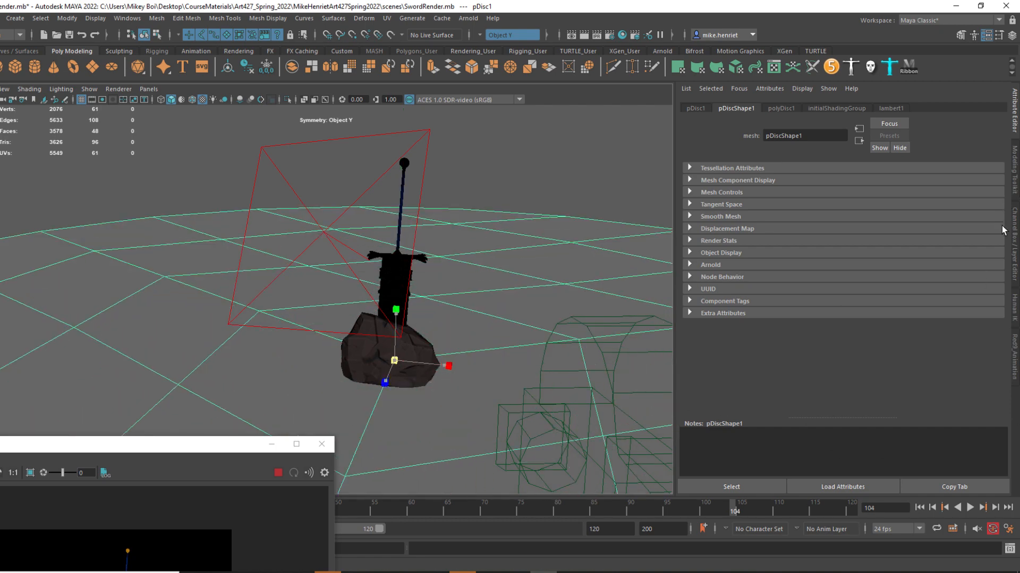
Set the ground disc's Scale X, Y and Z to 100000.
{"action": "left_click", "coordinate": [1014, 236]}
{"action": "left_click_drag", "start_coordinate": [989, 172], "coordinate": [990, 190]}
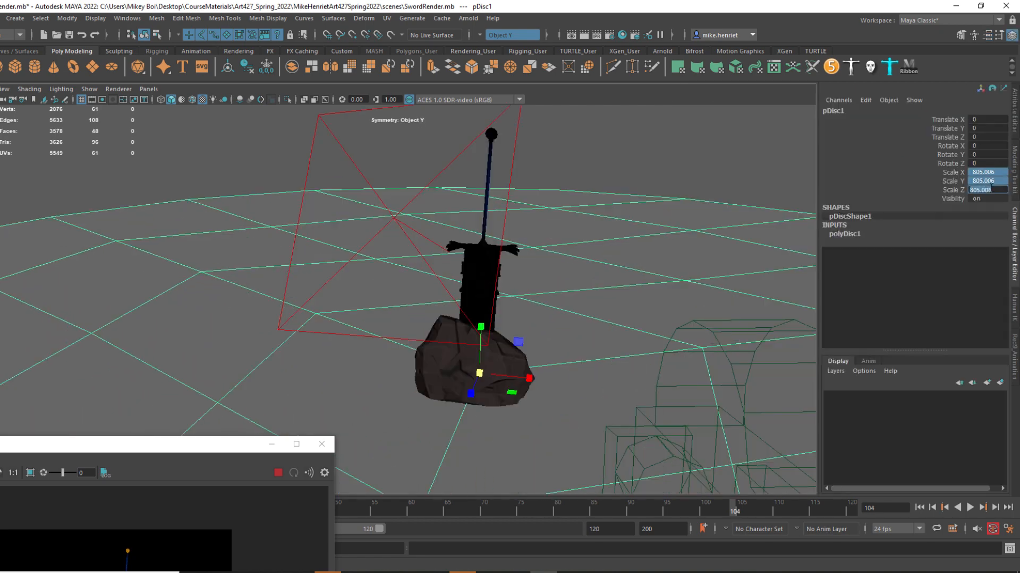
{"action": "type", "text": "100000"}
{"action": "key", "text": "Return"}
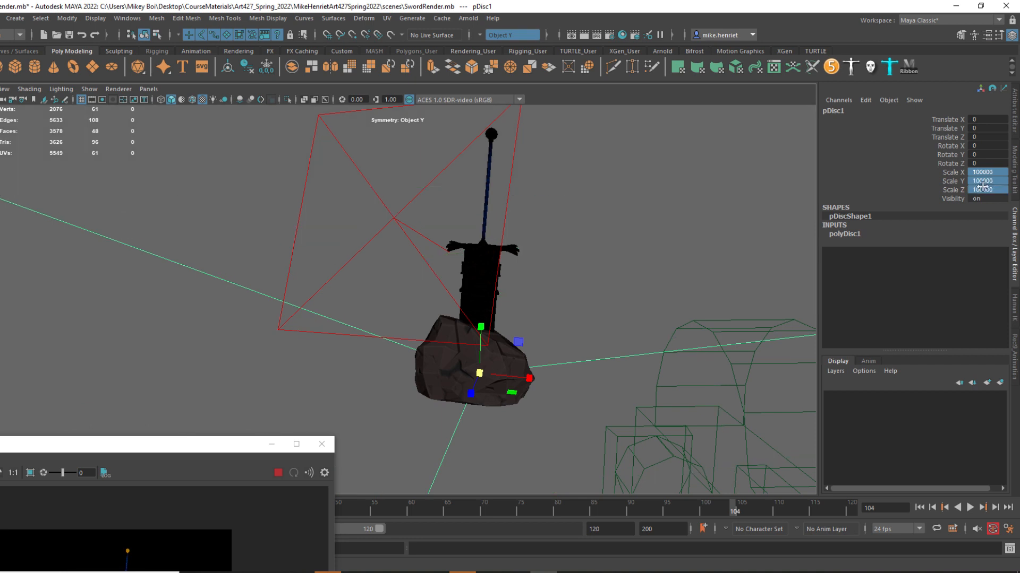
Examine the sword's gold guard, blade and boulder up close in the live Arnold render.
{"action": "left_click_drag", "start_coordinate": [174, 453], "coordinate": [290, 201]}
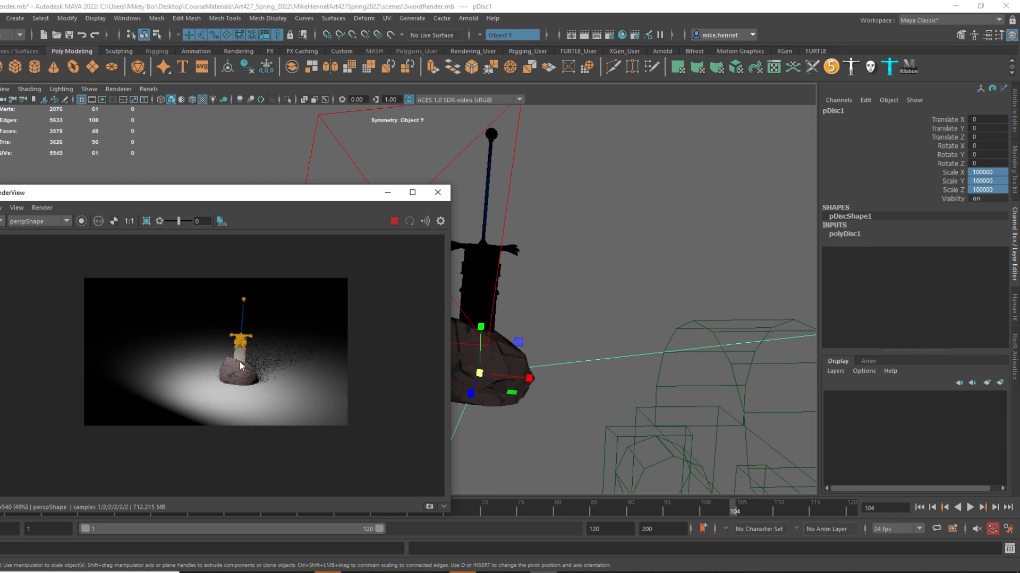
{"action": "scroll", "coordinate": [566, 291], "scroll_direction": "up", "scroll_amount": 5}
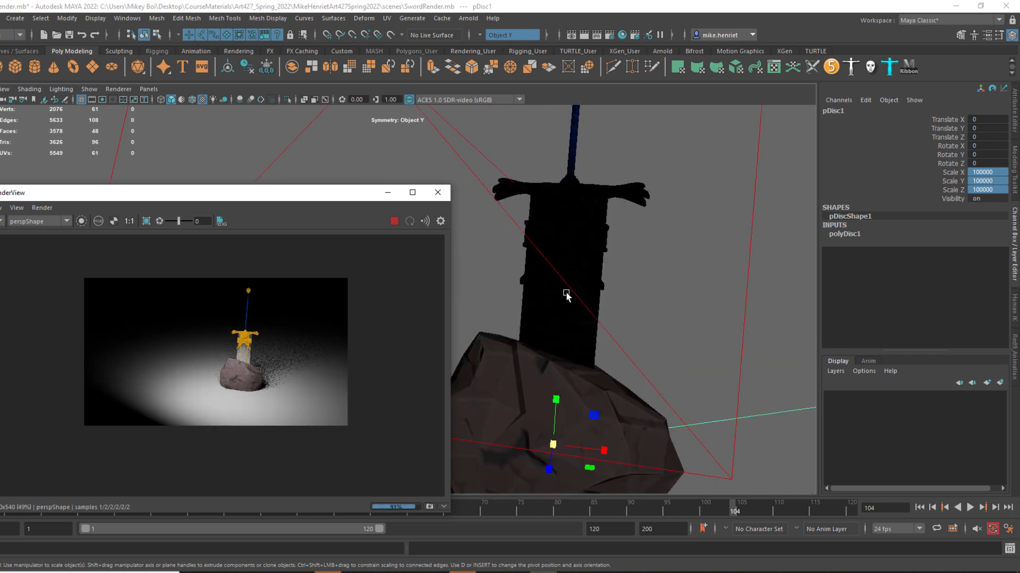
{"action": "left_click_drag", "start_coordinate": [592, 308], "coordinate": [524, 298], "text": "alt"}
{"action": "scroll", "coordinate": [525, 299], "scroll_direction": "up", "scroll_amount": 2}
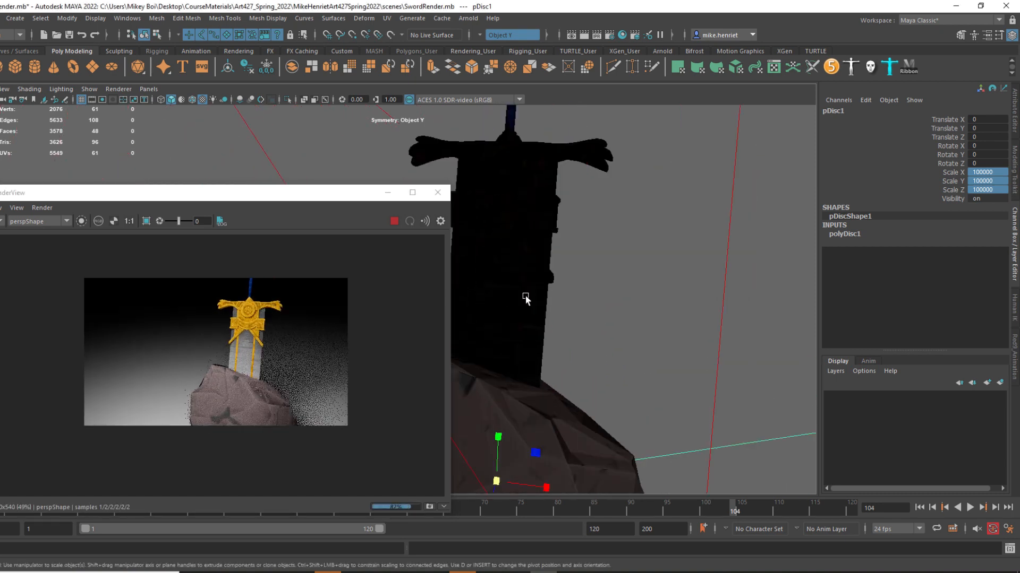
{"action": "left_click_drag", "start_coordinate": [523, 296], "coordinate": [493, 293], "text": "alt"}
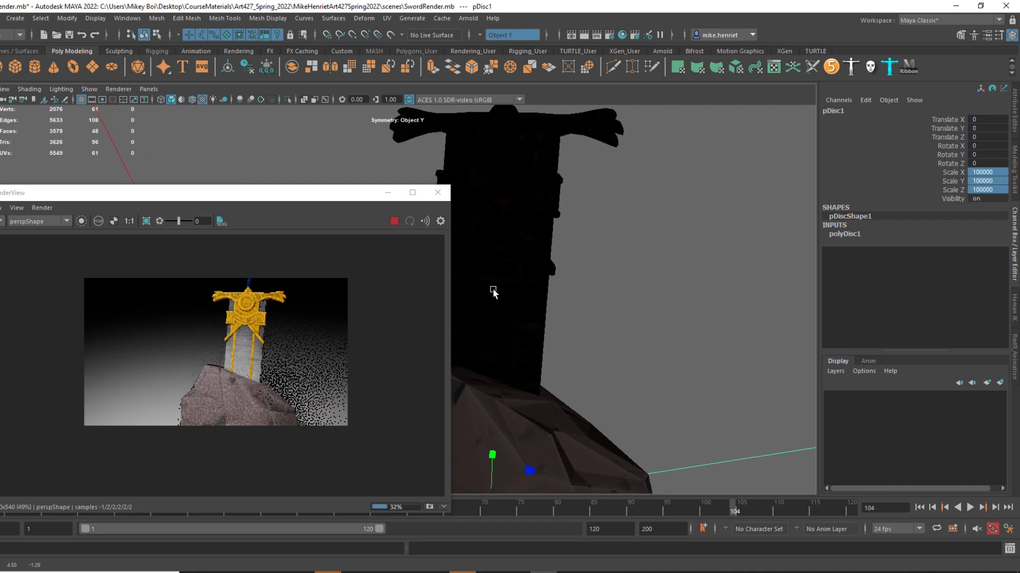
{"action": "scroll", "coordinate": [494, 292], "scroll_direction": "down", "scroll_amount": 1}
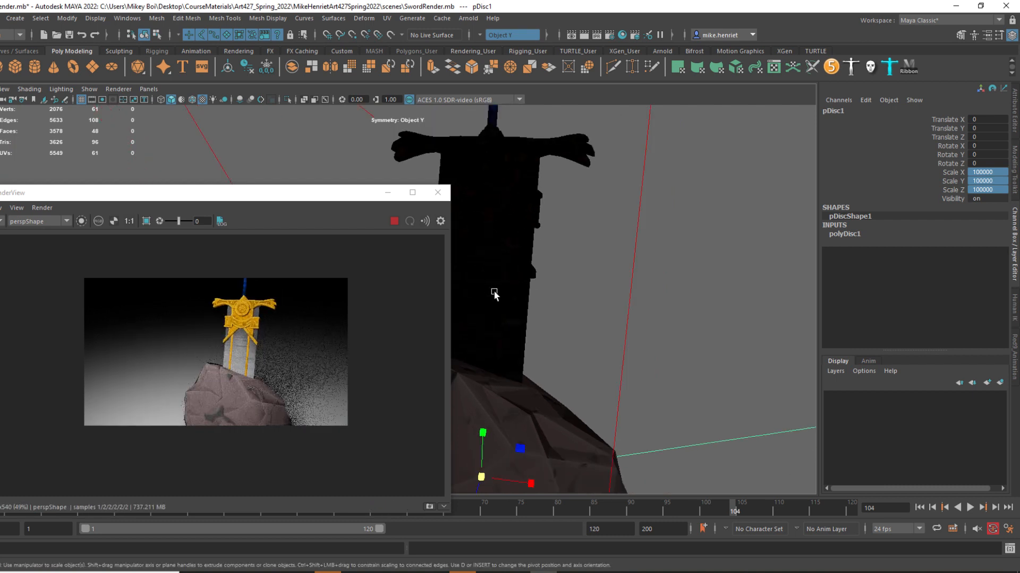
Select the gold band on the sword's blade and open the Hypershade beside the render.
{"action": "left_click", "coordinate": [512, 221]}
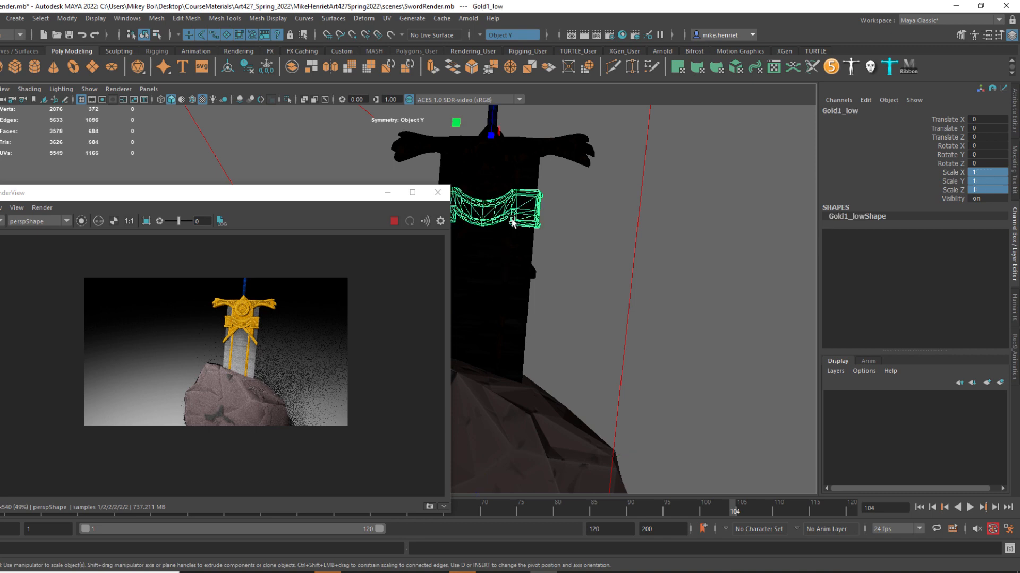
{"action": "right_click", "coordinate": [504, 206]}
{"action": "left_click", "coordinate": [127, 18]}
{"action": "mouse_move", "coordinate": [175, 122]}
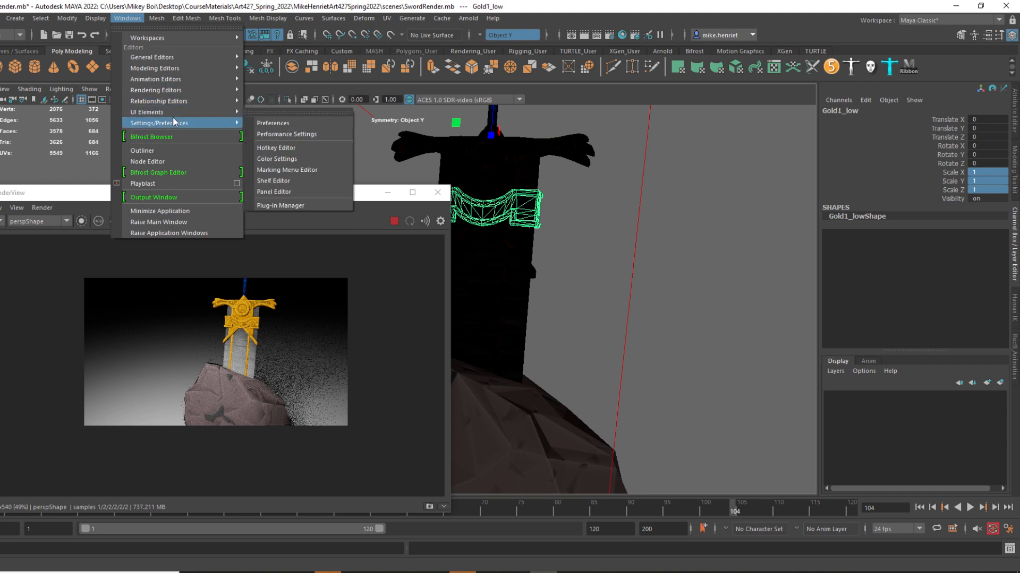
{"action": "mouse_move", "coordinate": [192, 59]}
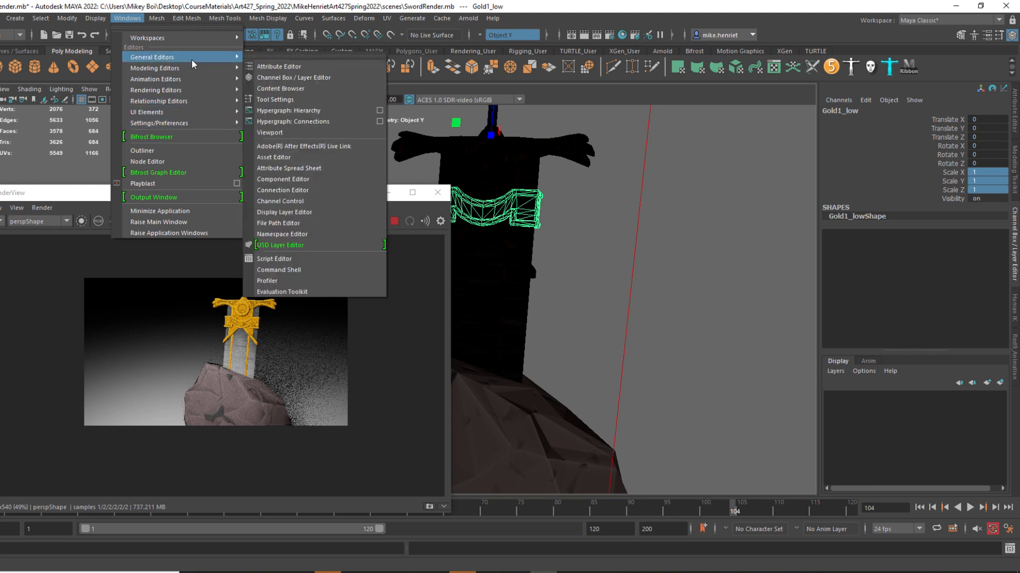
{"action": "mouse_move", "coordinate": [188, 89]}
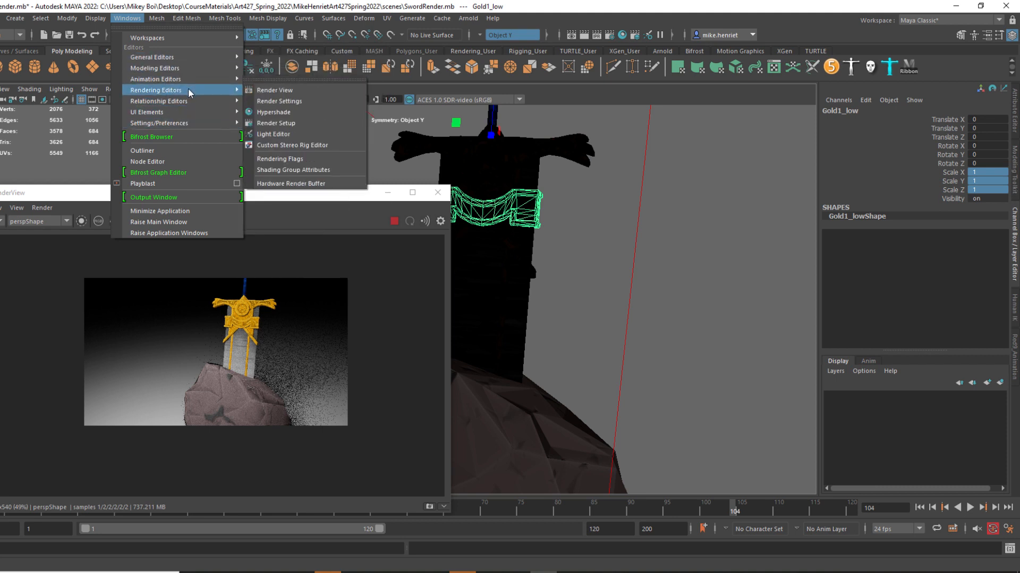
{"action": "left_click", "coordinate": [274, 112]}
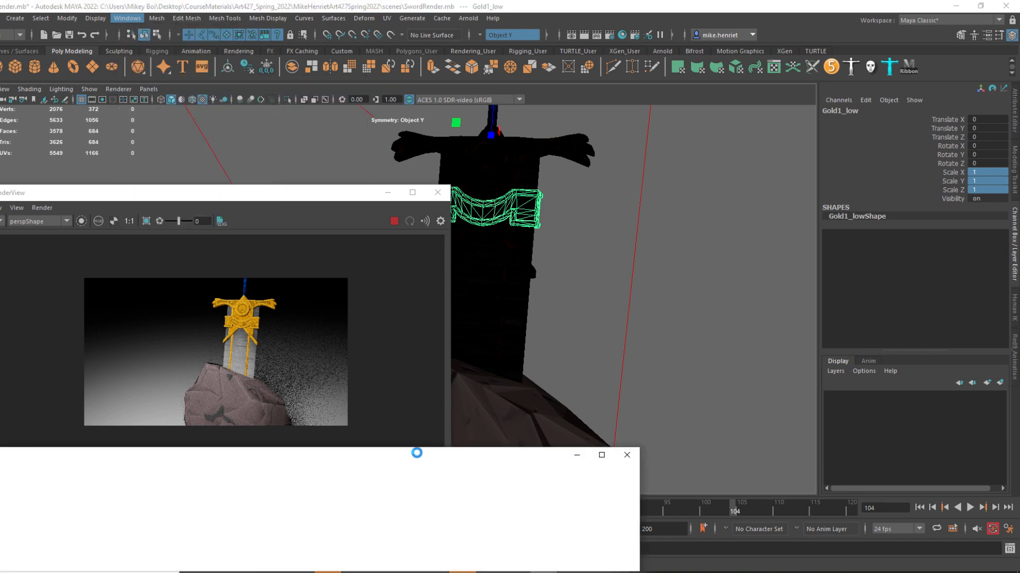
{"action": "left_click_drag", "start_coordinate": [390, 460], "coordinate": [754, 117]}
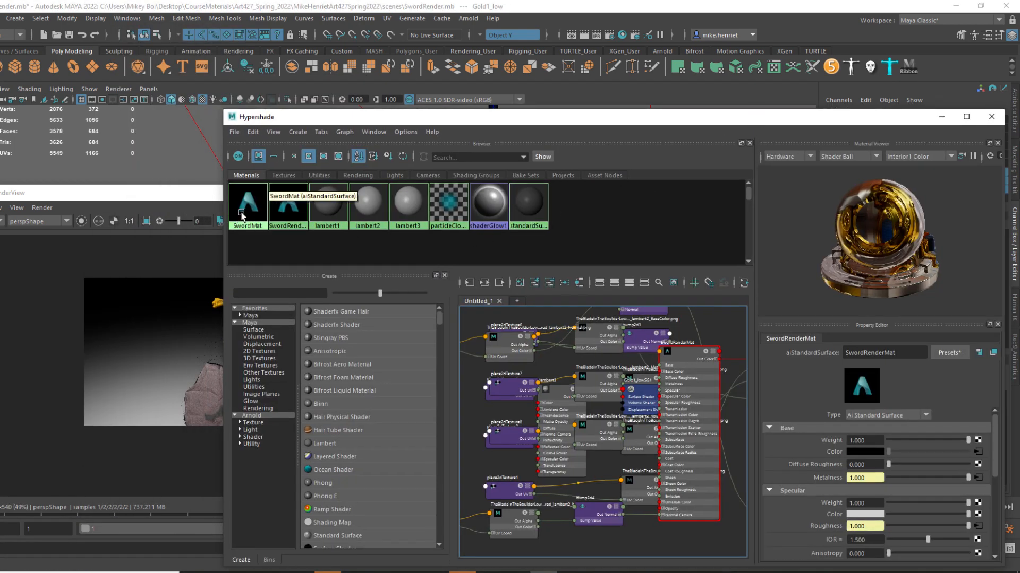
Graph the input and output connections of SwordRenderMat in the Hypershade.
{"action": "left_click", "coordinate": [284, 210]}
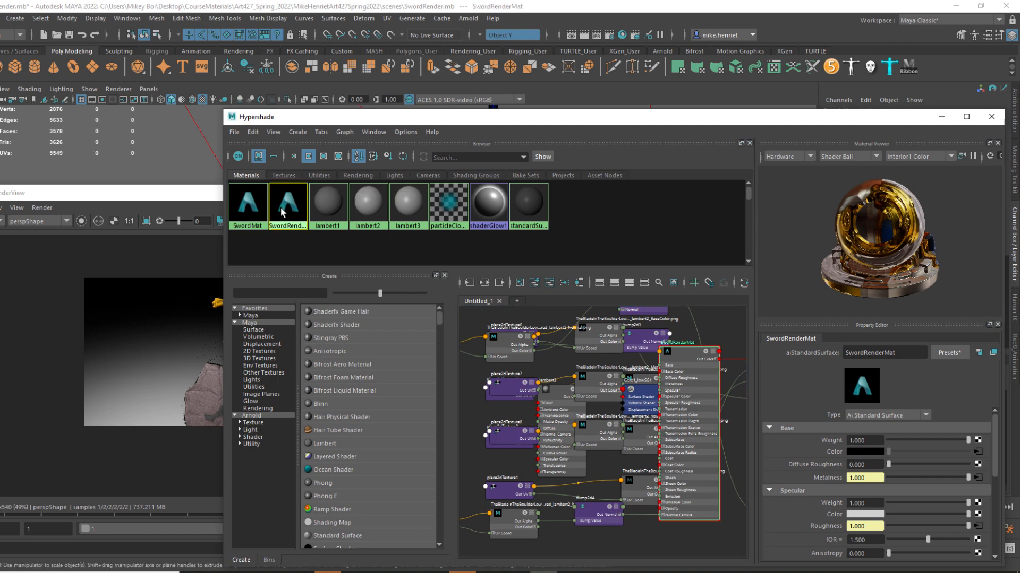
{"action": "left_click", "coordinate": [292, 213]}
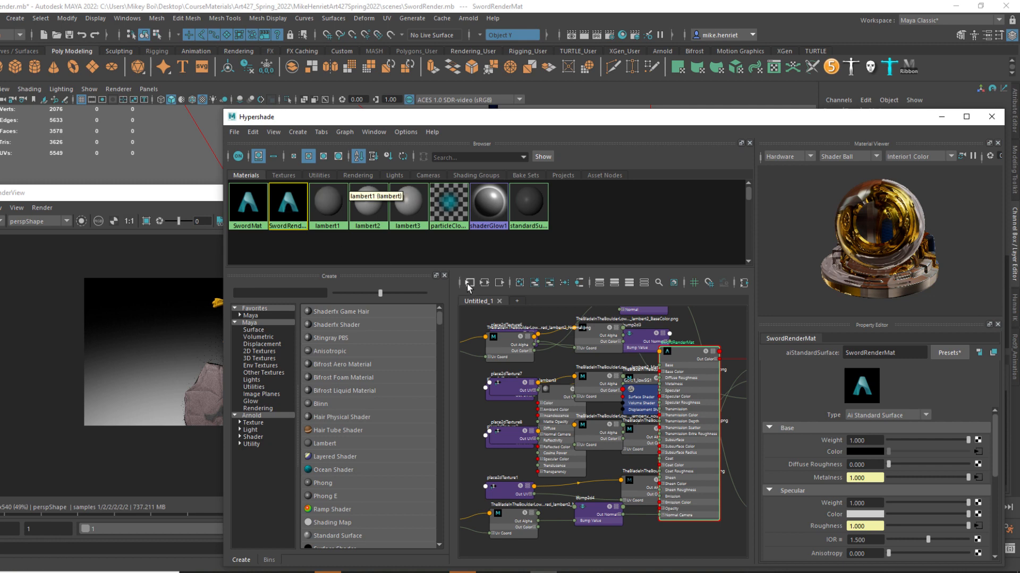
{"action": "left_click", "coordinate": [484, 283]}
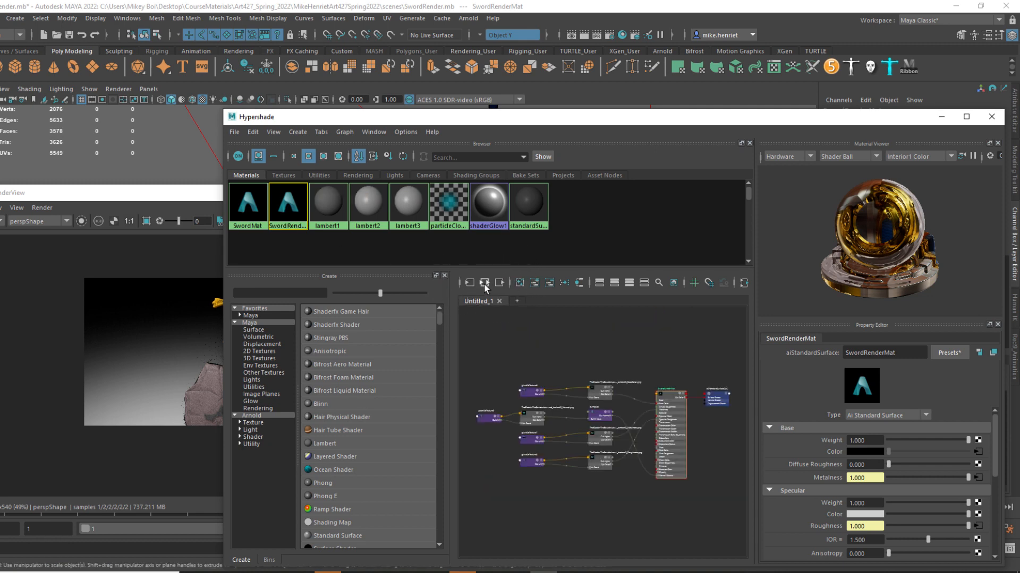
Check the BaseColor texture's connection to SwordRenderMat and its color space.
{"action": "scroll", "coordinate": [701, 396], "scroll_direction": "up", "scroll_amount": 3}
{"action": "scroll", "coordinate": [701, 396], "scroll_direction": "up", "scroll_amount": 2}
{"action": "scroll", "coordinate": [641, 365], "scroll_direction": "down", "scroll_amount": 4}
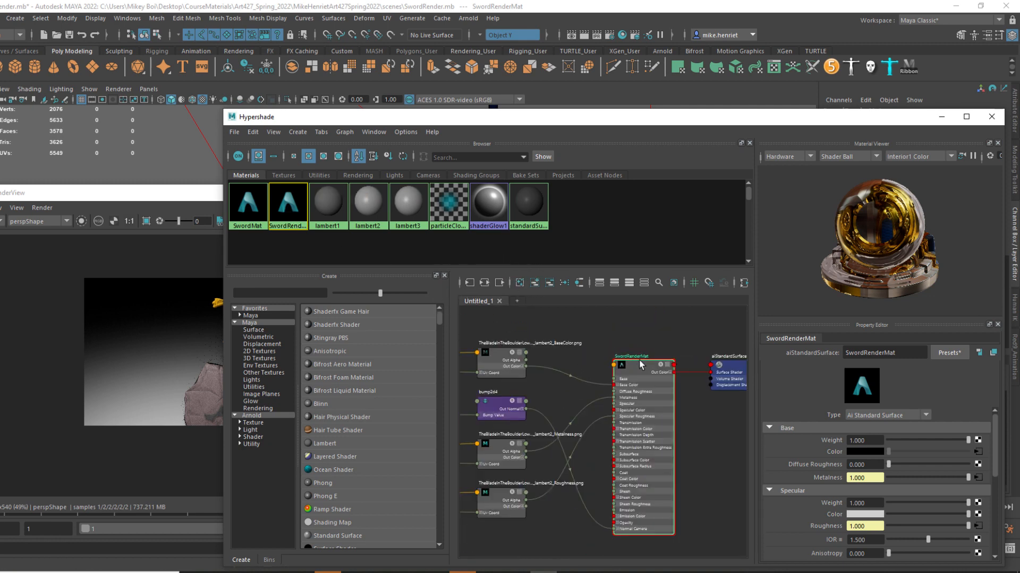
{"action": "scroll", "coordinate": [525, 398], "scroll_direction": "up", "scroll_amount": 3}
{"action": "scroll", "coordinate": [547, 362], "scroll_direction": "down", "scroll_amount": 3}
{"action": "left_click", "coordinate": [504, 342]}
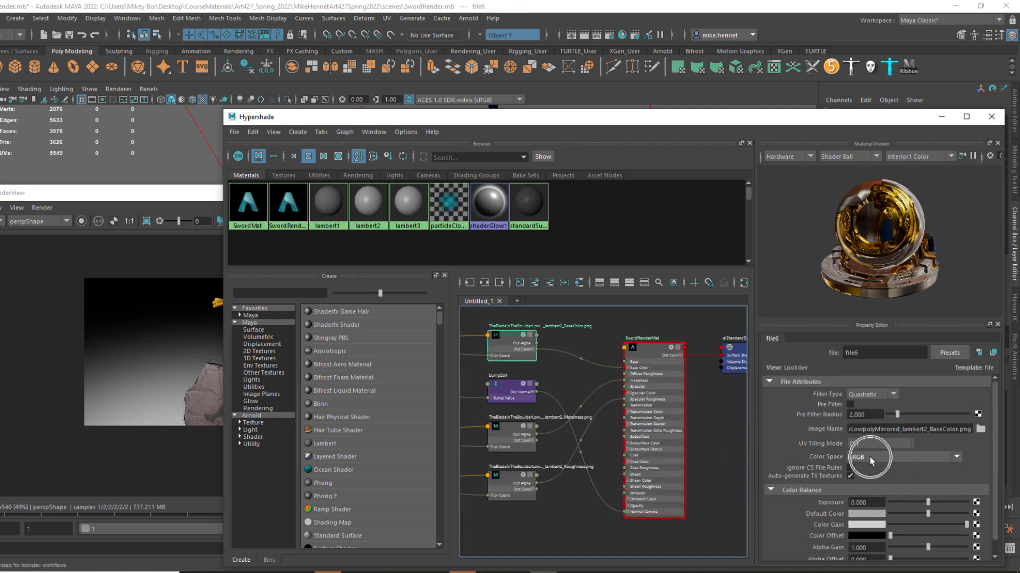
Inspect the Metalness texture's connection to SwordRenderMat, its color space and its Alpha Is Luminance option.
{"action": "scroll", "coordinate": [497, 408], "scroll_direction": "up", "scroll_amount": 3}
{"action": "scroll", "coordinate": [627, 331], "scroll_direction": "down", "scroll_amount": 3}
{"action": "scroll", "coordinate": [642, 429], "scroll_direction": "up", "scroll_amount": 3}
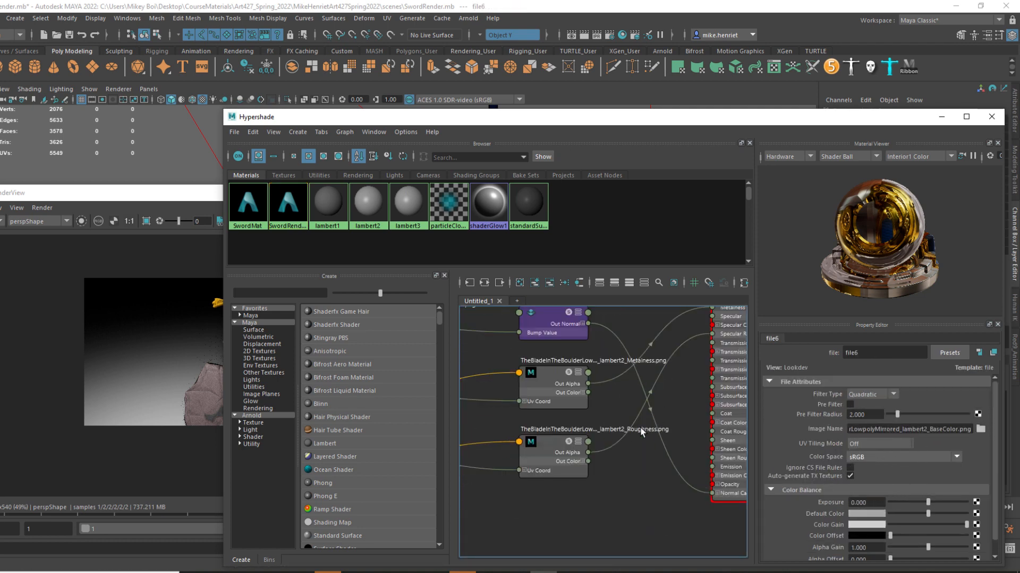
{"action": "scroll", "coordinate": [566, 439], "scroll_direction": "down", "scroll_amount": 3}
{"action": "left_click", "coordinate": [529, 404]}
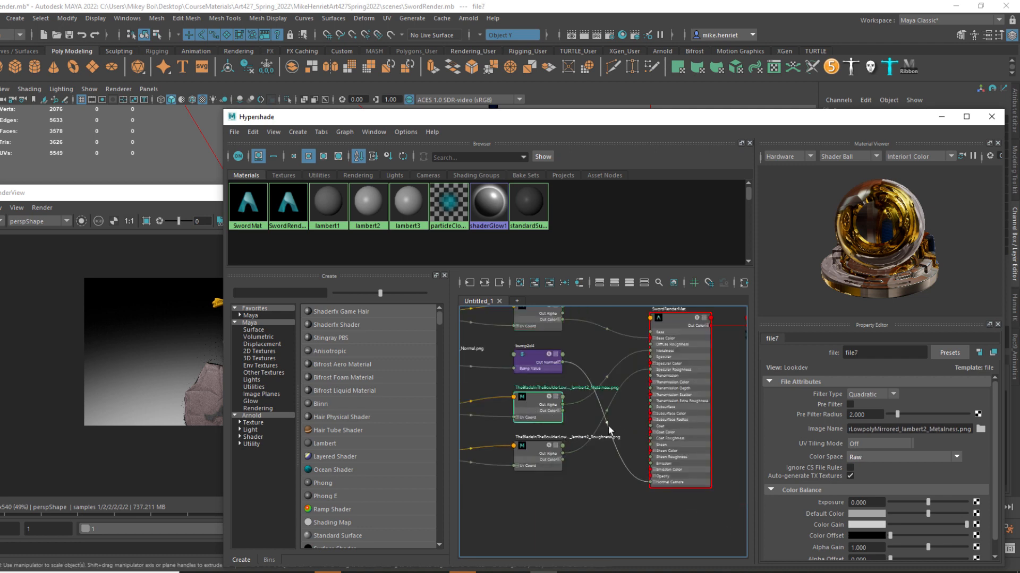
{"action": "scroll", "coordinate": [530, 404], "scroll_direction": "up", "scroll_amount": 4}
{"action": "key", "text": "ctrl"}
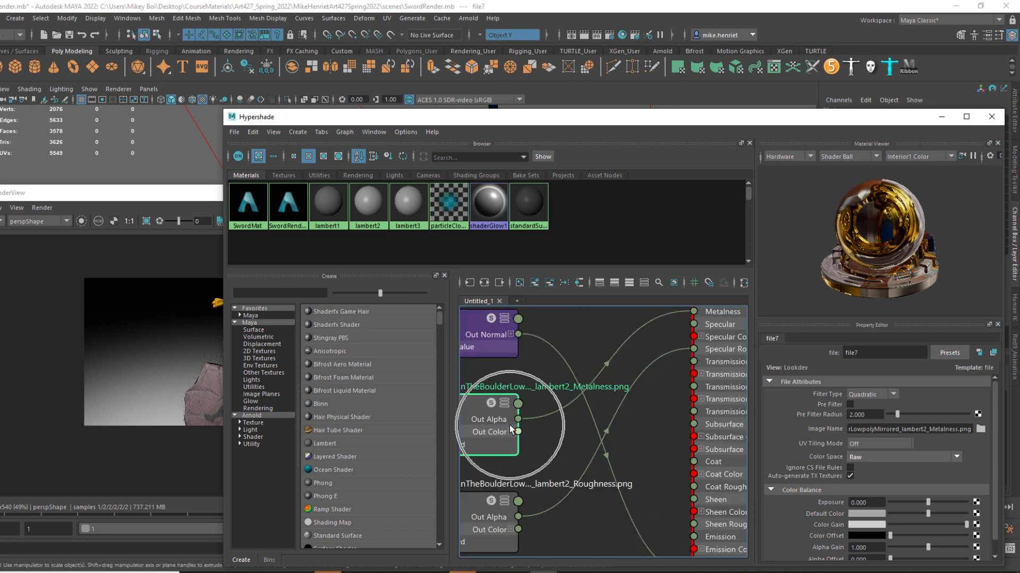
{"action": "key", "text": "ctrl"}
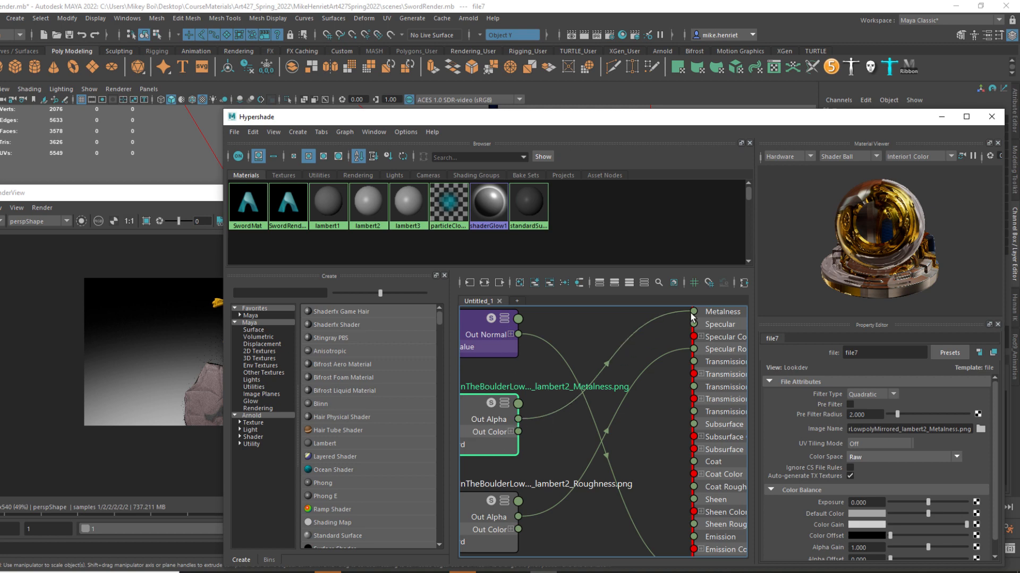
{"action": "scroll", "coordinate": [821, 488], "scroll_direction": "down", "scroll_amount": 1}
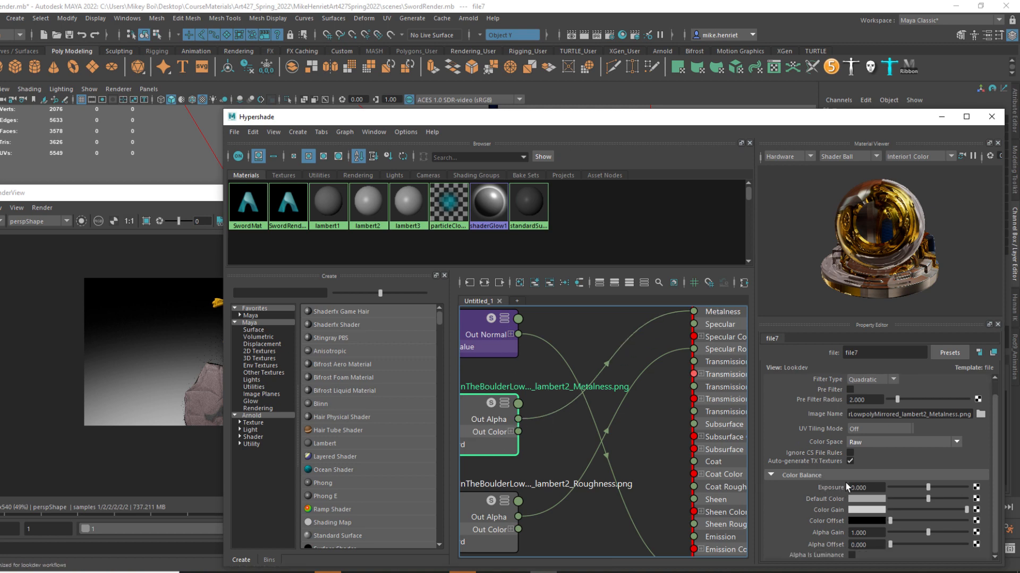
{"action": "key", "text": "ctrl"}
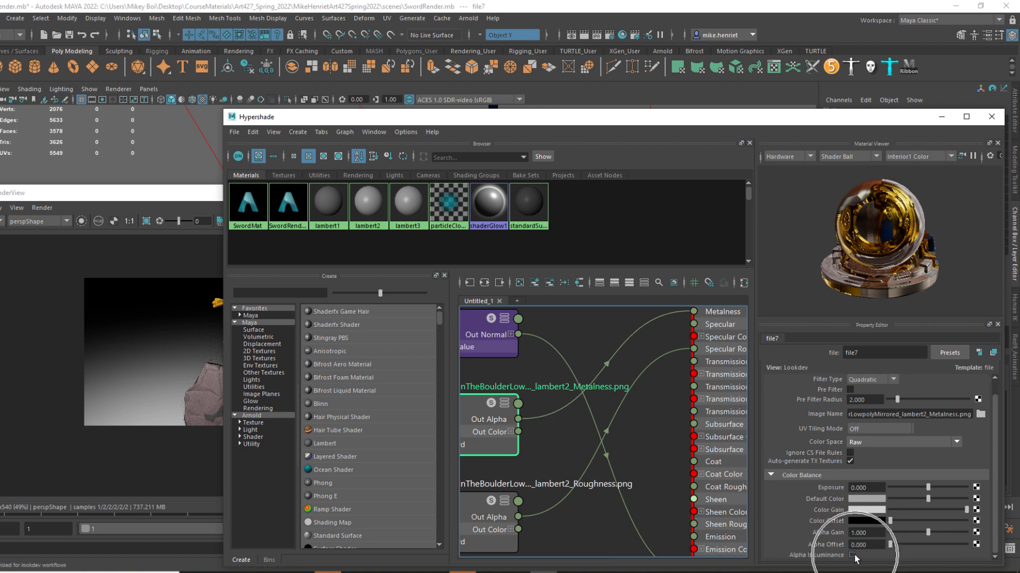
Expand the Metalness texture's Out Color channels and connect Out Color R to SwordRenderMat's Metalness.
{"action": "left_click", "coordinate": [511, 433]}
{"action": "middle_click_drag", "start_coordinate": [586, 432], "coordinate": [644, 436], "text": "alt"}
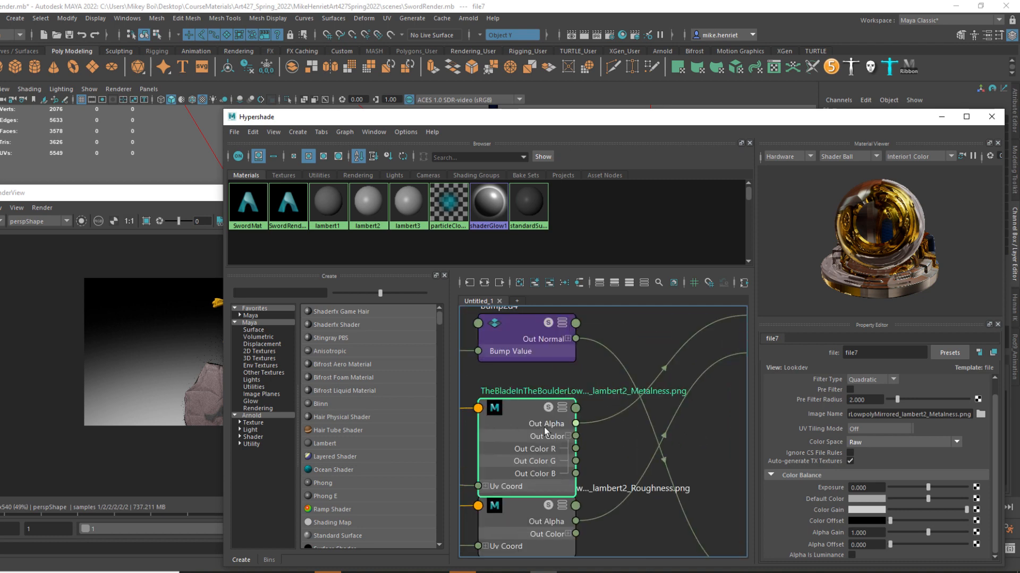
{"action": "left_click_drag", "start_coordinate": [524, 425], "coordinate": [522, 401]}
{"action": "scroll", "coordinate": [563, 434], "scroll_direction": "down", "scroll_amount": 3}
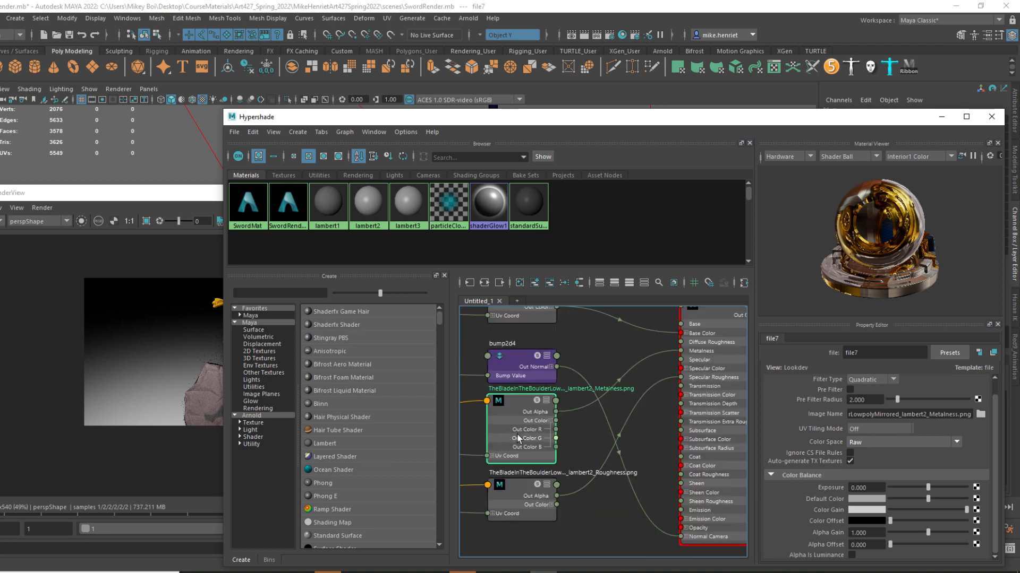
{"action": "scroll", "coordinate": [565, 433], "scroll_direction": "up", "scroll_amount": 3}
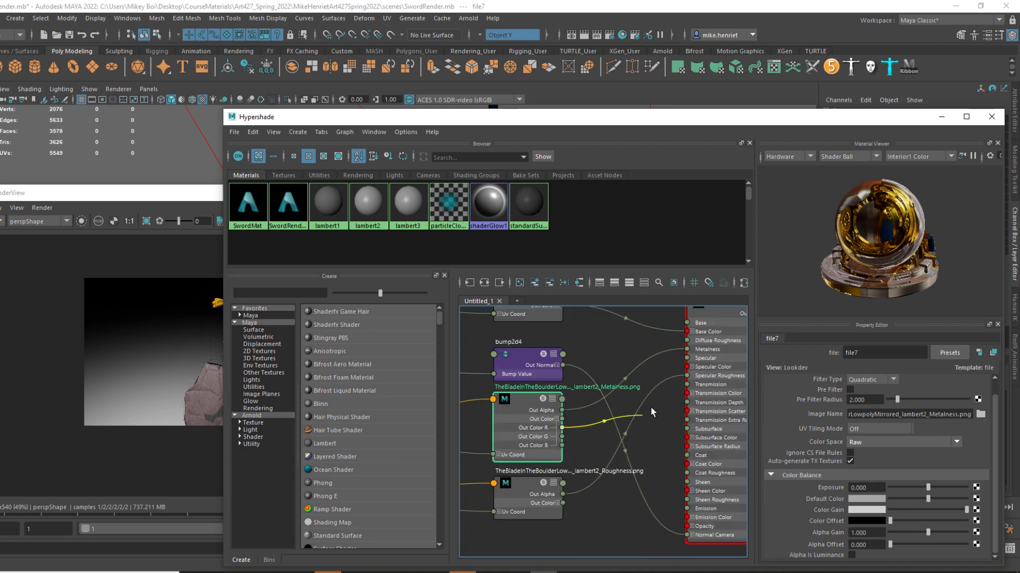
{"action": "left_click_drag", "start_coordinate": [562, 427], "coordinate": [689, 350]}
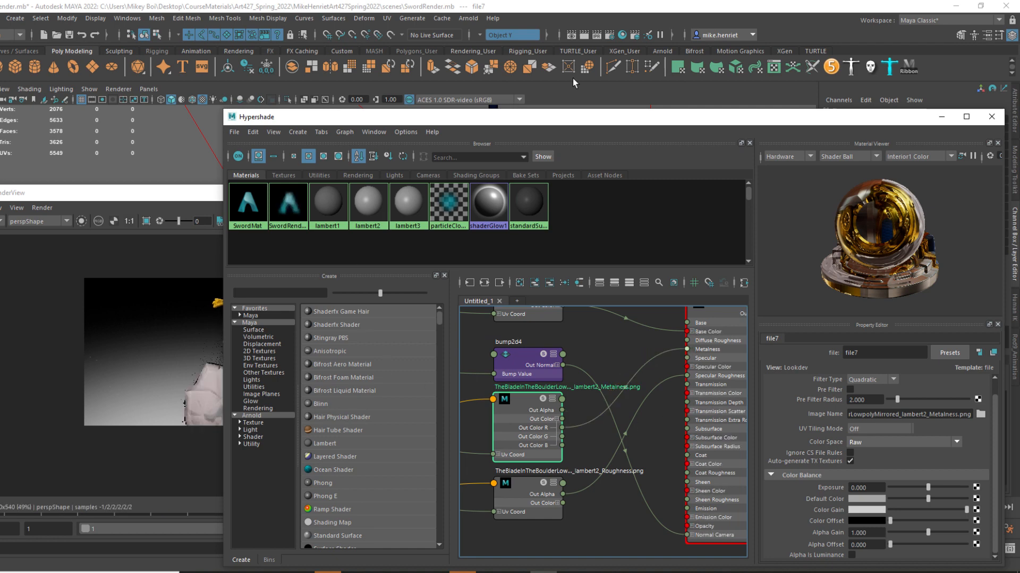
Move the Hypershade clear of the render and connect the Roughness texture's Out Color R to SwordRenderMat's Specular Roughness.
{"action": "left_click_drag", "start_coordinate": [571, 122], "coordinate": [703, 130]}
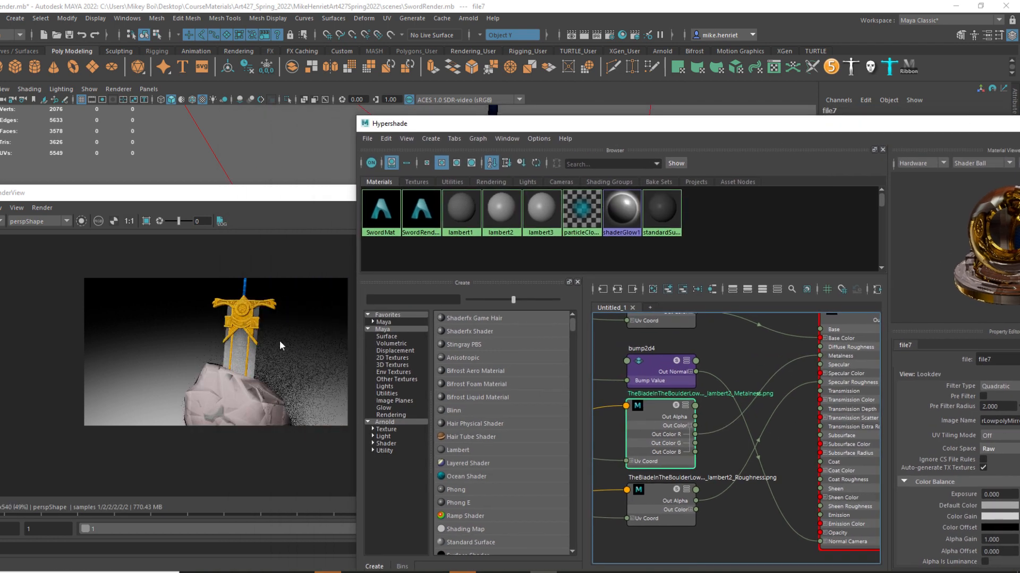
{"action": "scroll", "coordinate": [678, 531], "scroll_direction": "down", "scroll_amount": 3}
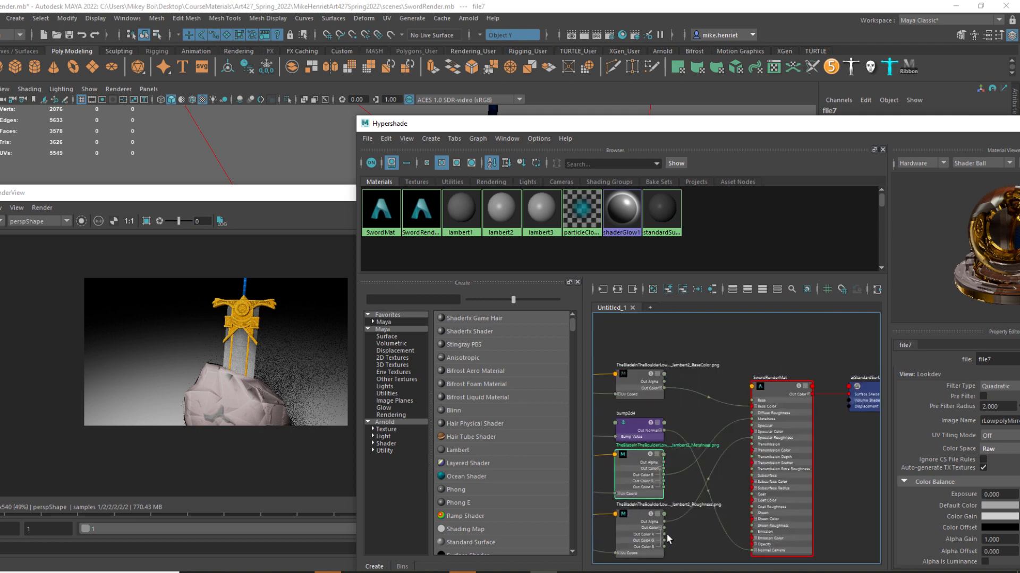
{"action": "left_click_drag", "start_coordinate": [664, 536], "coordinate": [755, 439]}
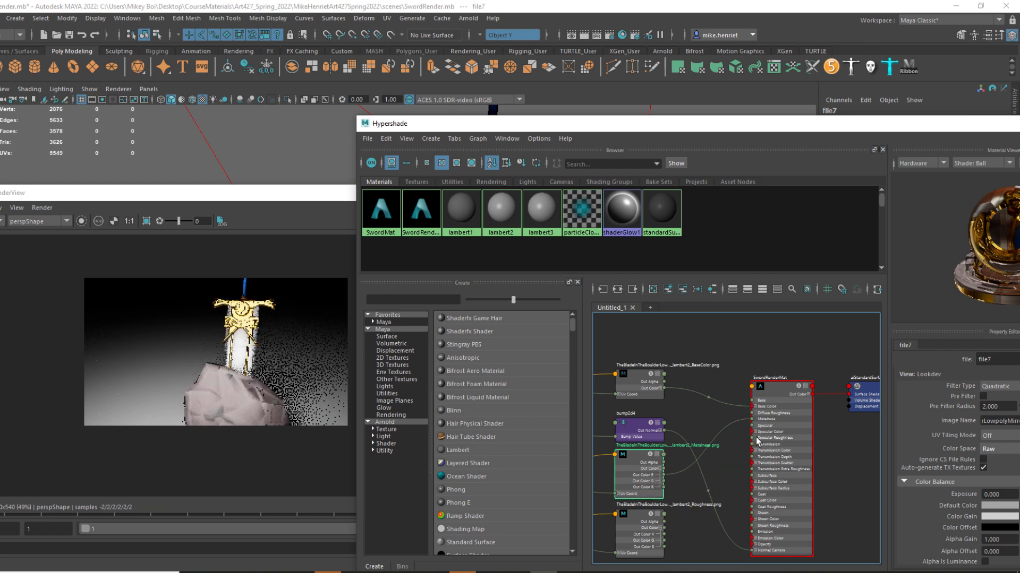
Check the Roughness texture's color space and view the sword and boulder render from a different angle.
{"action": "left_click", "coordinate": [647, 539]}
{"action": "key", "text": "ctrl"}
{"action": "key", "text": "ctrl"}
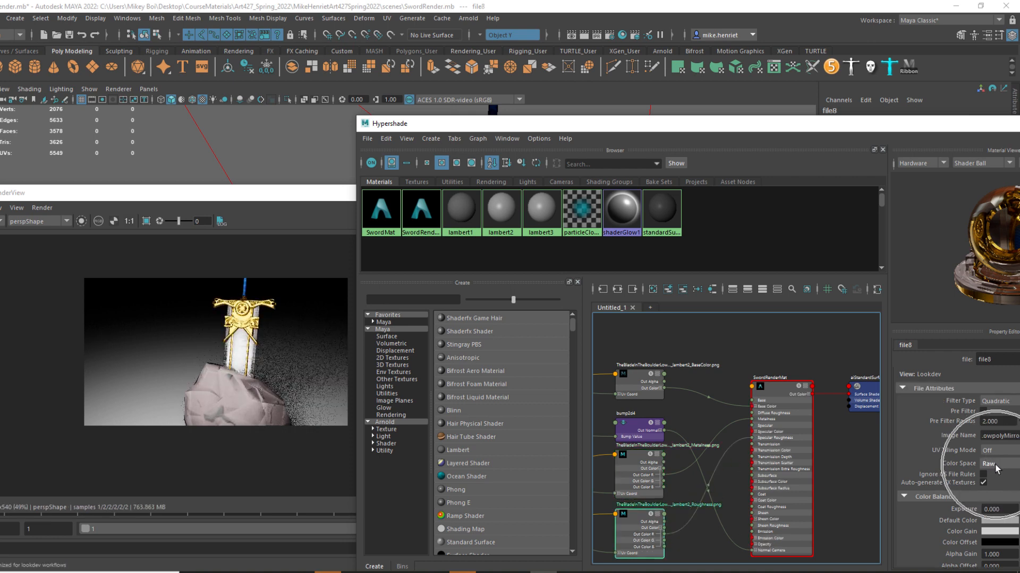
{"action": "key", "text": "ctrl"}
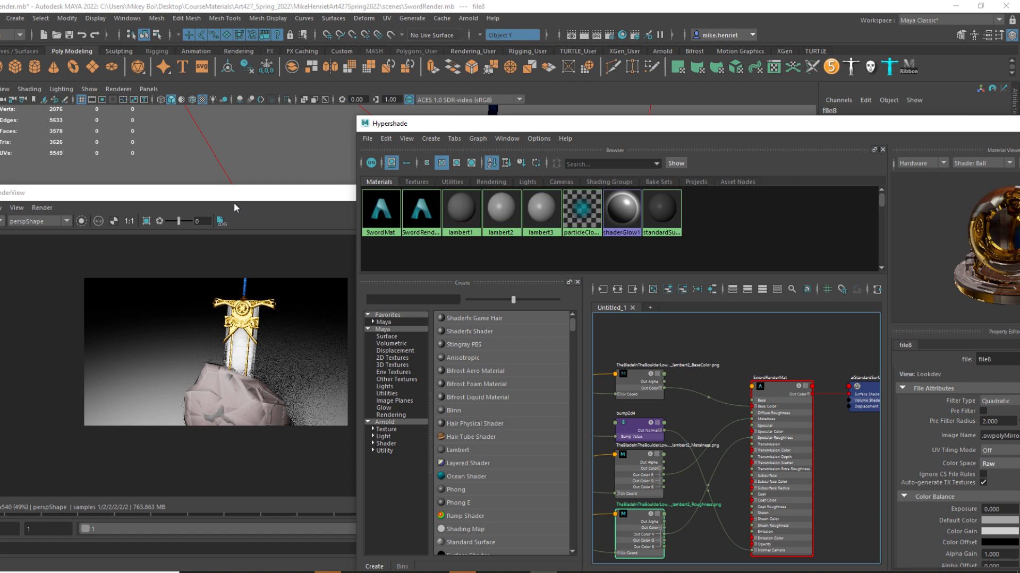
{"action": "left_click", "coordinate": [210, 373]}
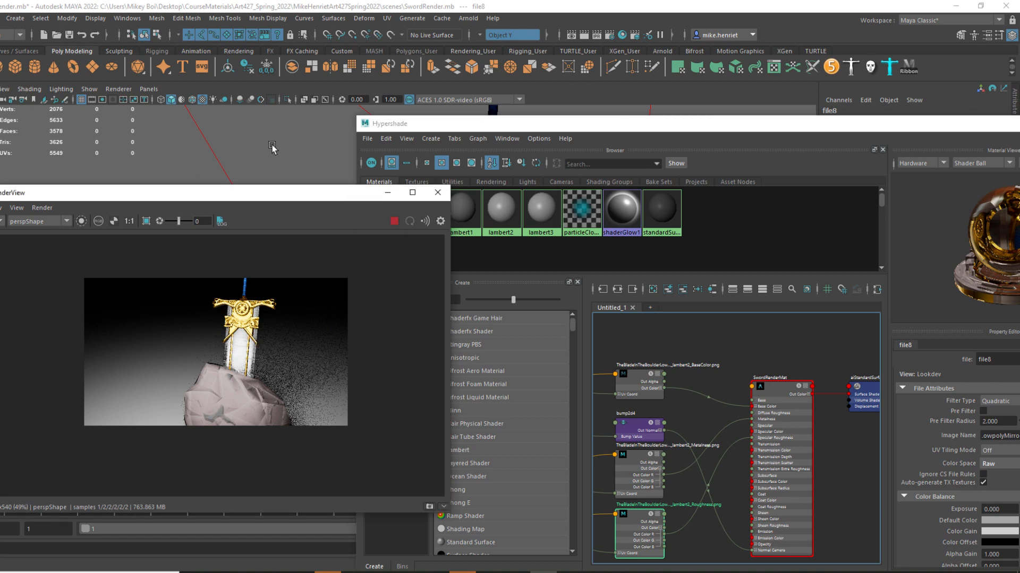
{"action": "left_click_drag", "start_coordinate": [266, 144], "coordinate": [219, 121], "text": "alt"}
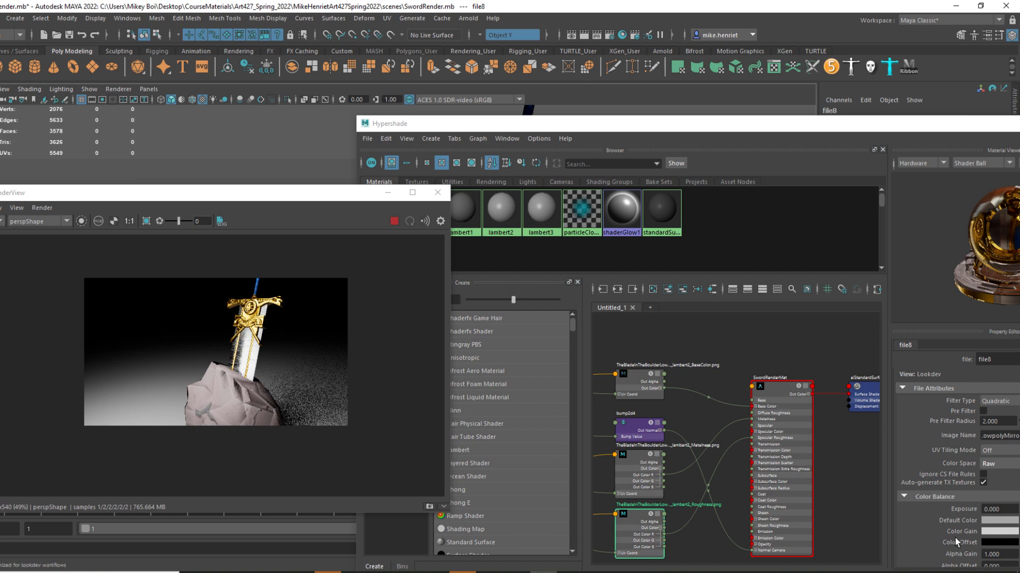
Examine the attributes of the bump2d4 node between the Normal texture and SwordRenderMat.
{"action": "scroll", "coordinate": [951, 537], "scroll_direction": "down", "scroll_amount": 1}
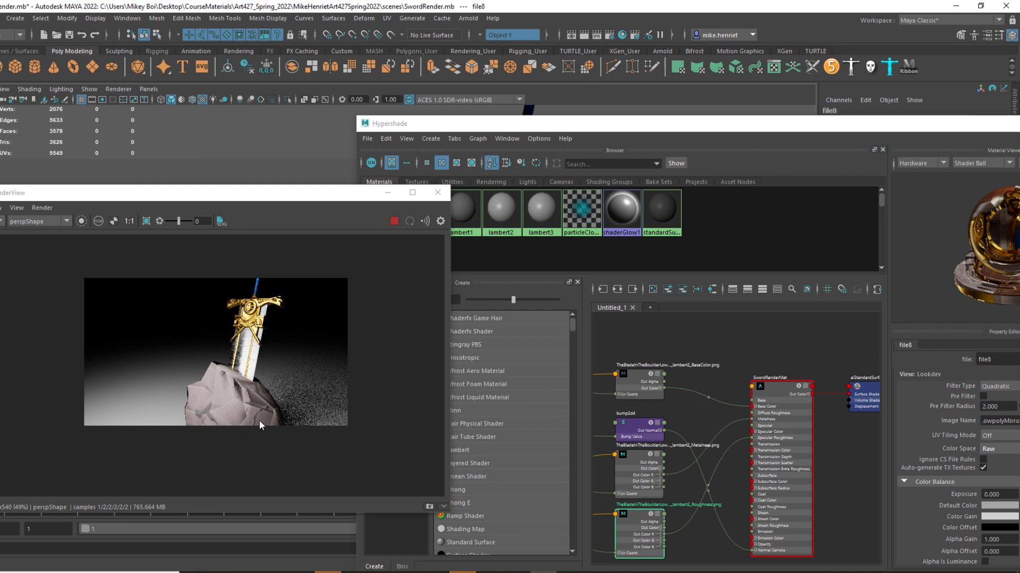
{"action": "scroll", "coordinate": [750, 436], "scroll_direction": "down", "scroll_amount": 4}
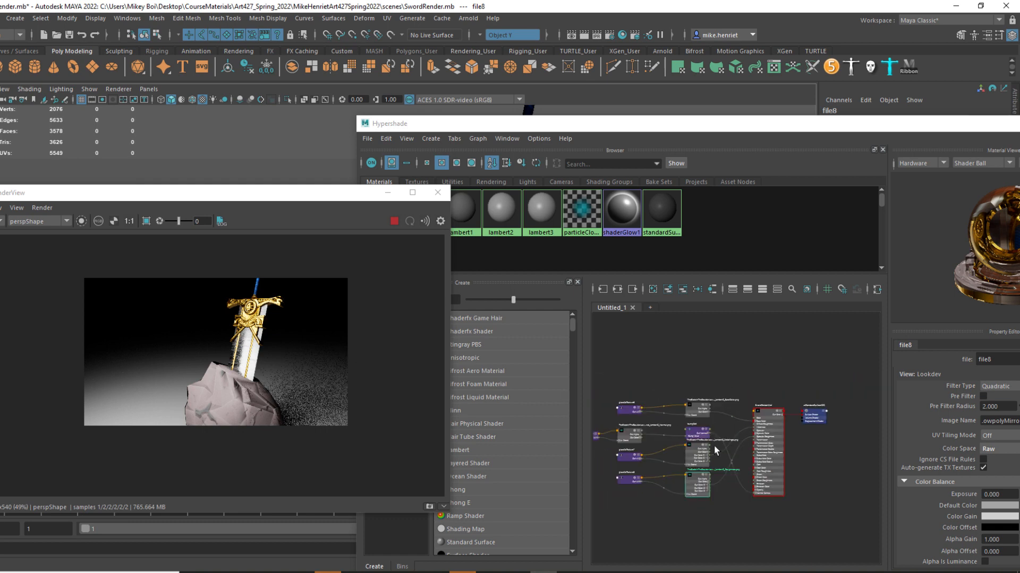
{"action": "scroll", "coordinate": [714, 445], "scroll_direction": "up", "scroll_amount": 6}
{"action": "left_click", "coordinate": [683, 422]}
{"action": "scroll", "coordinate": [744, 454], "scroll_direction": "down", "scroll_amount": 3}
{"action": "scroll", "coordinate": [727, 389], "scroll_direction": "up", "scroll_amount": 2}
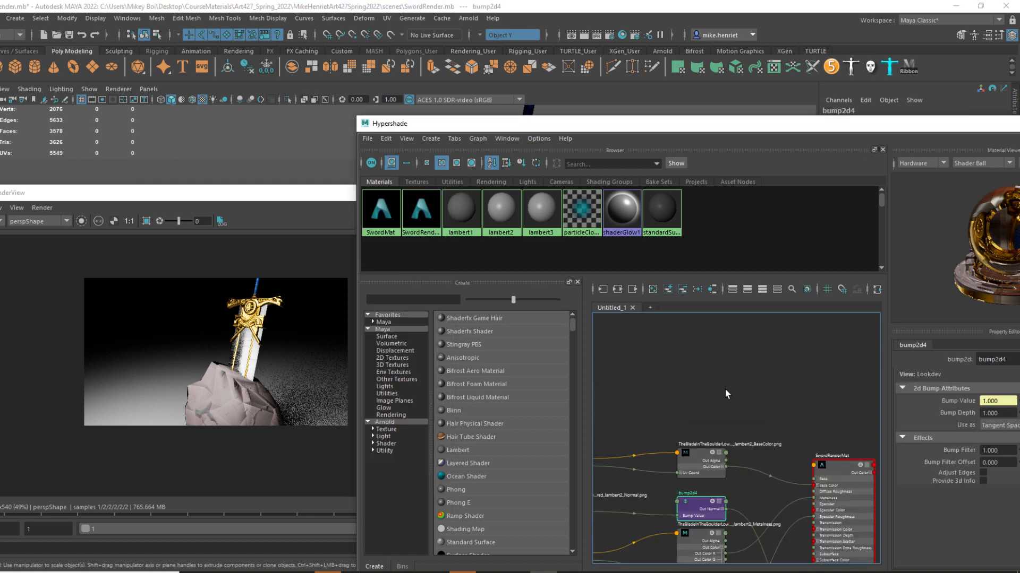
Add an aiNormalMap node in an empty area above the SwordRenderMat texture nodes.
{"action": "left_click", "coordinate": [684, 411]}
{"action": "scroll", "coordinate": [683, 411], "scroll_direction": "down", "scroll_amount": 2}
{"action": "scroll", "coordinate": [672, 410], "scroll_direction": "up", "scroll_amount": 2}
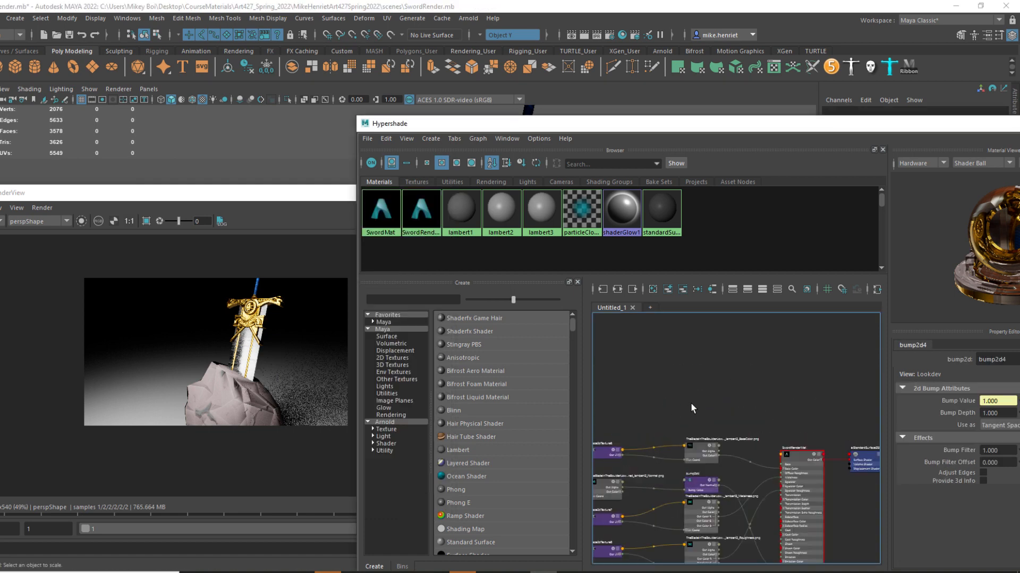
{"action": "key", "text": "Tab"}
{"action": "type", "text": "ai"}
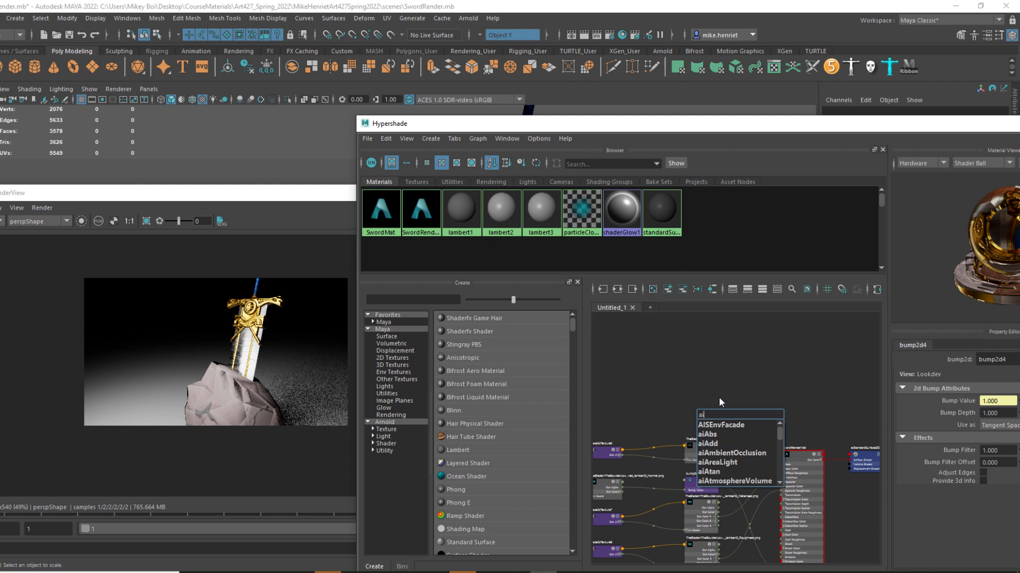
{"action": "type", "text": "no"}
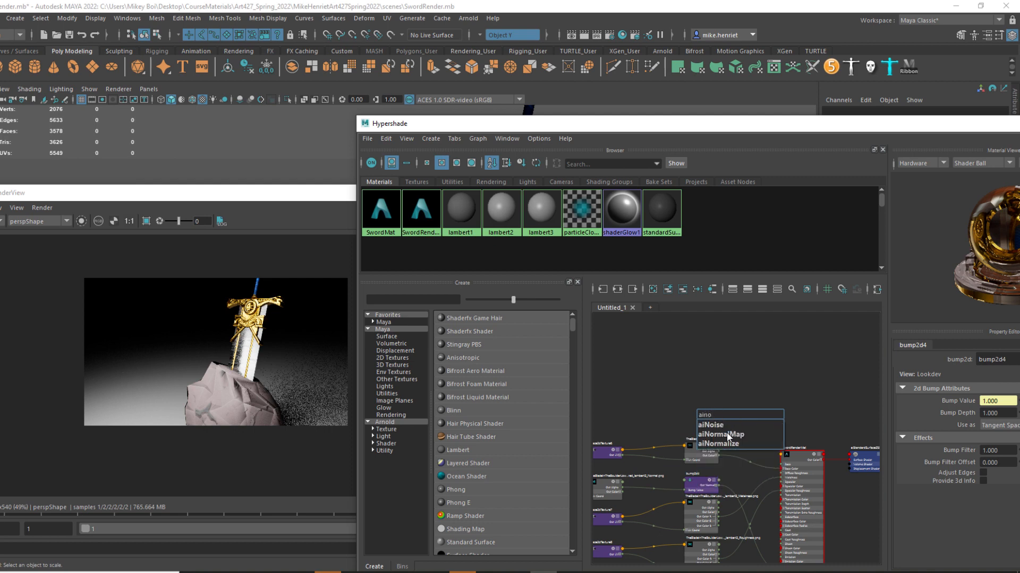
{"action": "key", "text": "Return"}
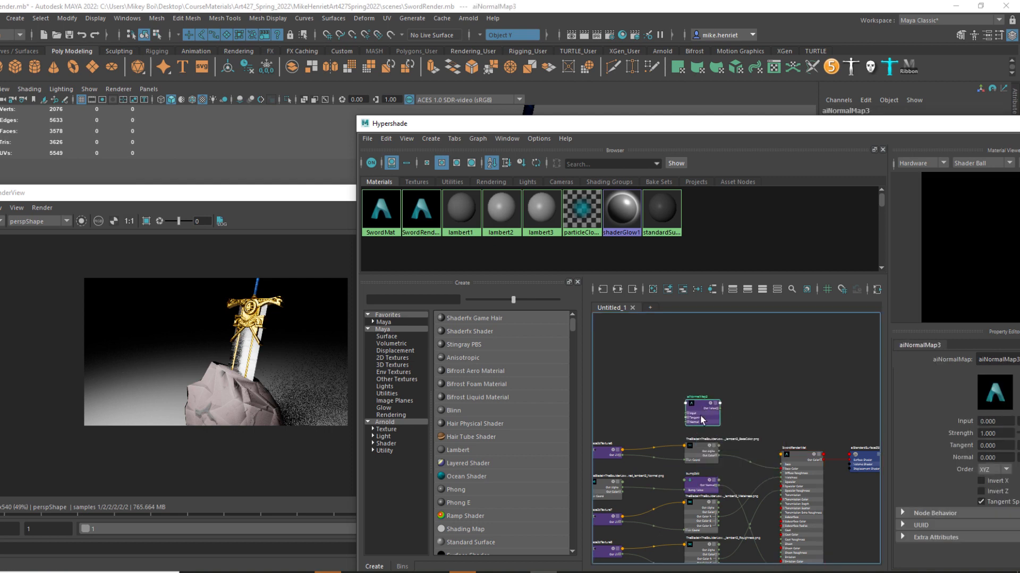
Connect the Normal texture's Out Color to the new aiNormalMap's Input, and the aiNormalMap's Out Value to SwordRenderMat's Normal Camera.
{"action": "scroll", "coordinate": [607, 455], "scroll_direction": "up", "scroll_amount": 1}
{"action": "scroll", "coordinate": [746, 403], "scroll_direction": "down", "scroll_amount": 1}
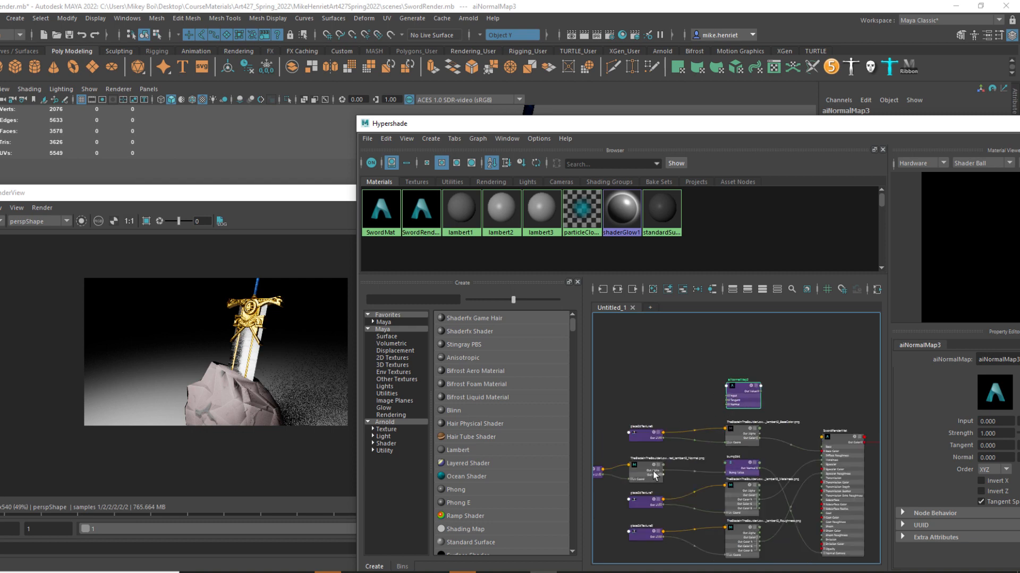
{"action": "scroll", "coordinate": [664, 467], "scroll_direction": "up", "scroll_amount": 2}
{"action": "scroll", "coordinate": [674, 476], "scroll_direction": "down", "scroll_amount": 2}
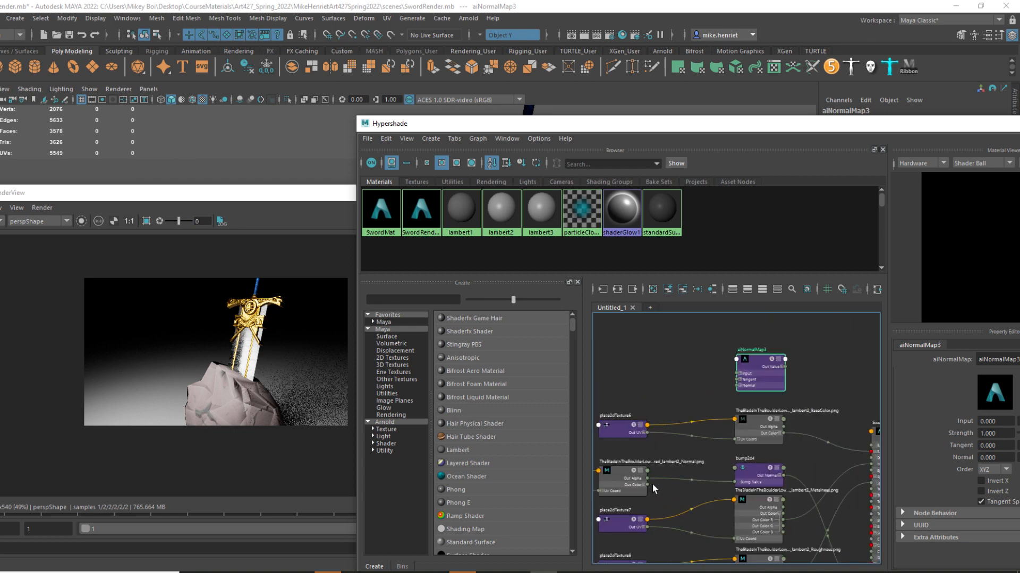
{"action": "scroll", "coordinate": [652, 483], "scroll_direction": "up", "scroll_amount": 2}
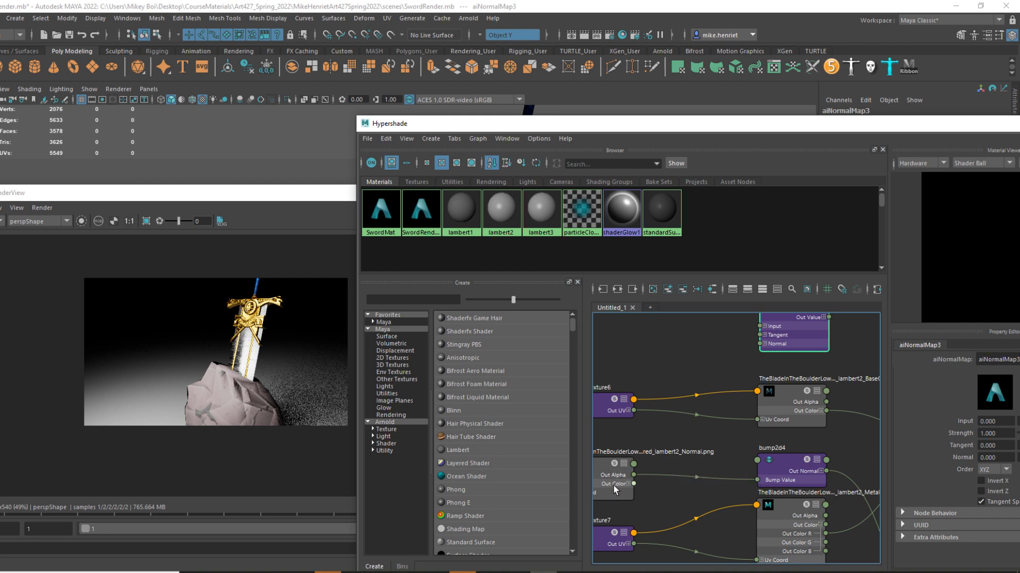
{"action": "scroll", "coordinate": [622, 485], "scroll_direction": "down", "scroll_amount": 3}
{"action": "scroll", "coordinate": [625, 489], "scroll_direction": "up", "scroll_amount": 2}
{"action": "left_click_drag", "start_coordinate": [625, 488], "coordinate": [746, 380]}
{"action": "left_click_drag", "start_coordinate": [761, 346], "coordinate": [821, 496]}
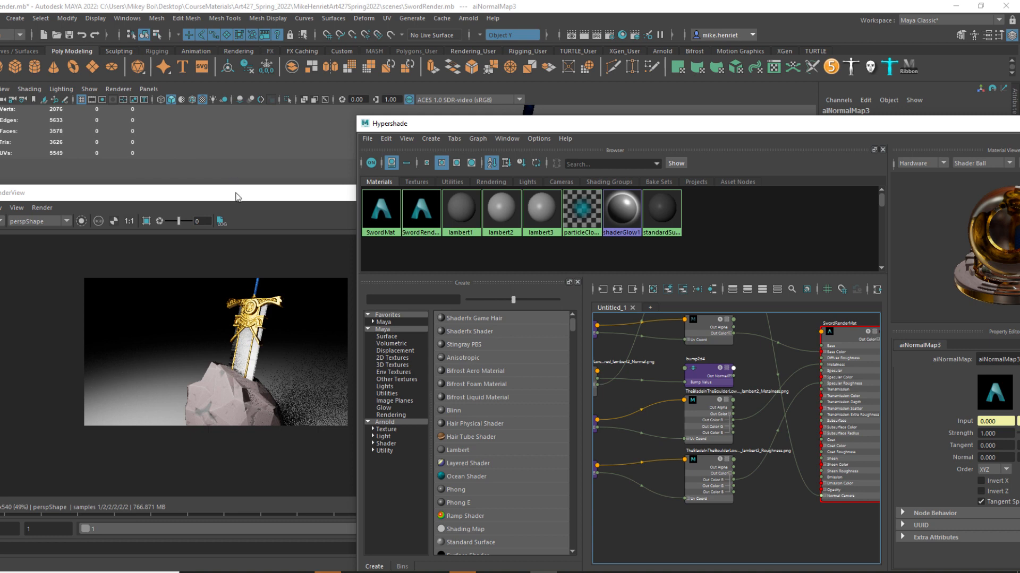
{"action": "left_click_drag", "start_coordinate": [233, 197], "coordinate": [266, 167]}
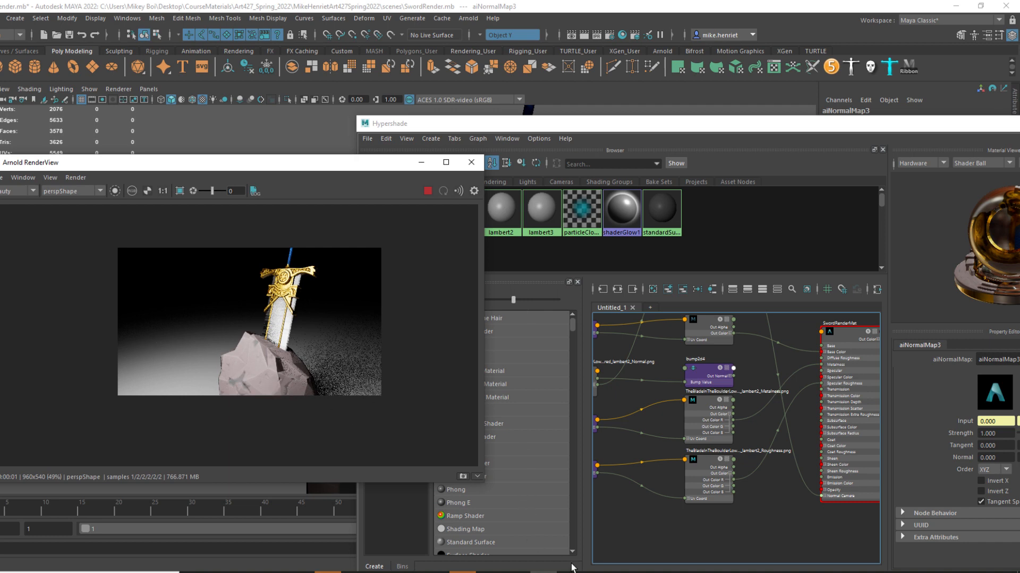
Switch to Substance 3D Painter, close the Export textures dialog, orbit the sword and boulder for comparison, and return to Maya.
{"action": "mouse_move", "coordinate": [568, 572]}
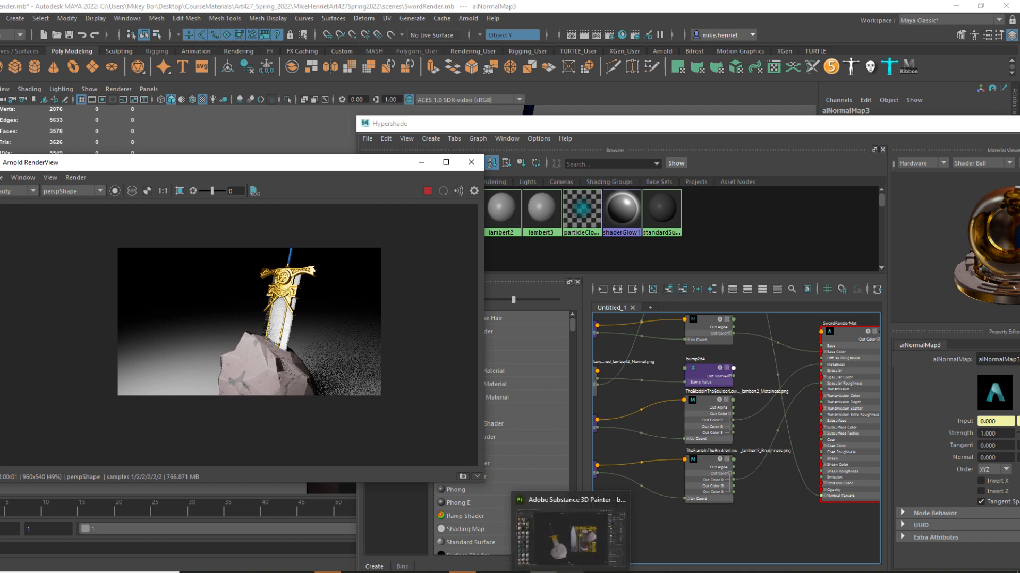
{"action": "left_click", "coordinate": [557, 540]}
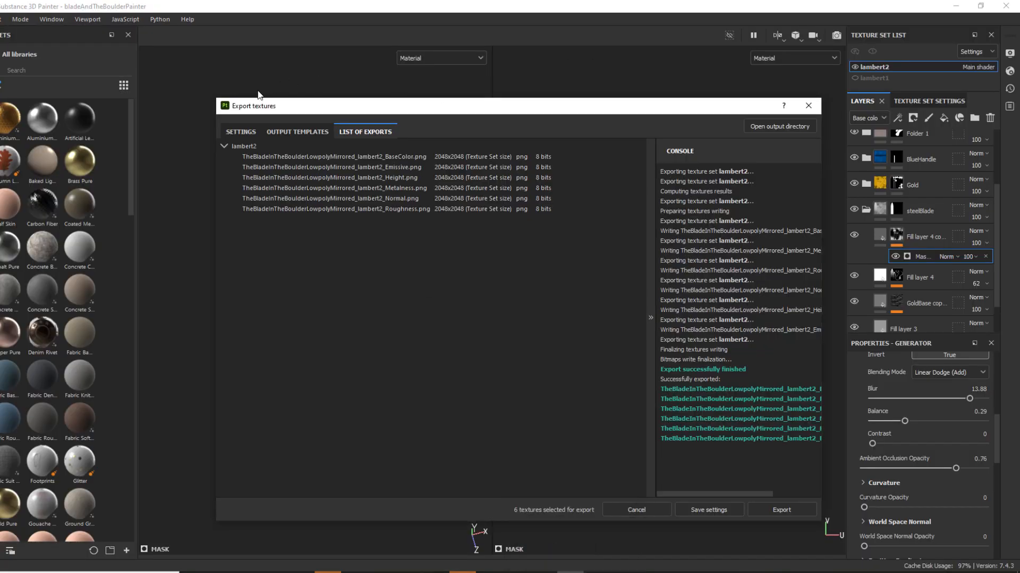
{"action": "left_click", "coordinate": [809, 106]}
{"action": "left_click_drag", "start_coordinate": [441, 357], "coordinate": [424, 529], "text": "alt"}
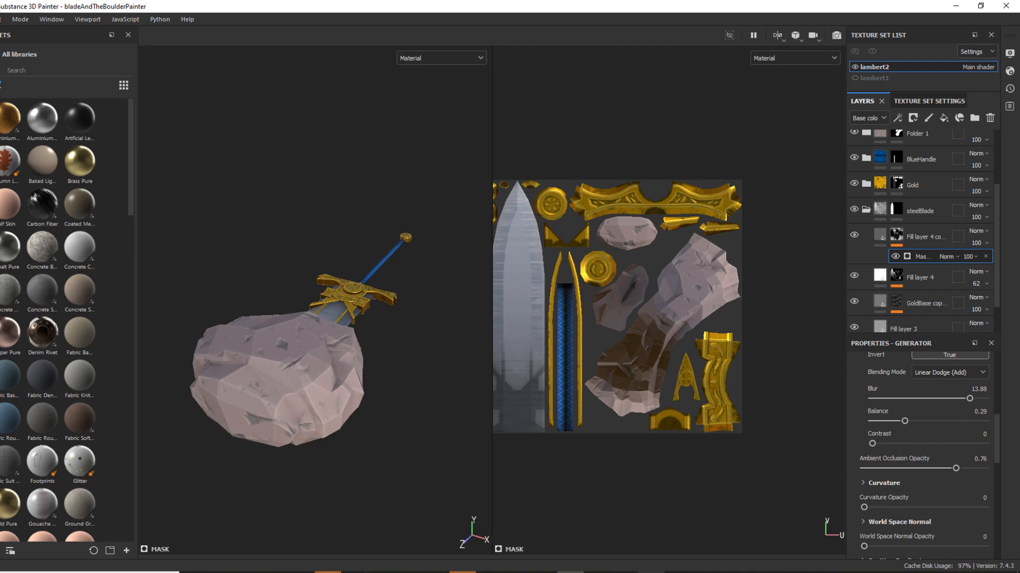
{"action": "left_click", "coordinate": [543, 572]}
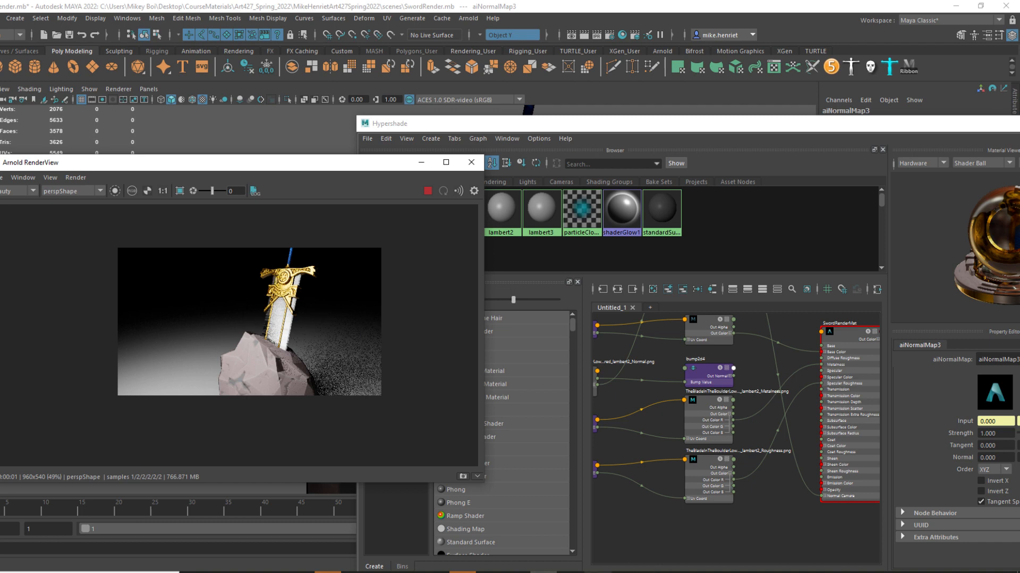
Switch to Substance 3D Painter, orbit the sword and boulder to compare their materials, and return to Maya.
{"action": "mouse_move", "coordinate": [632, 571]}
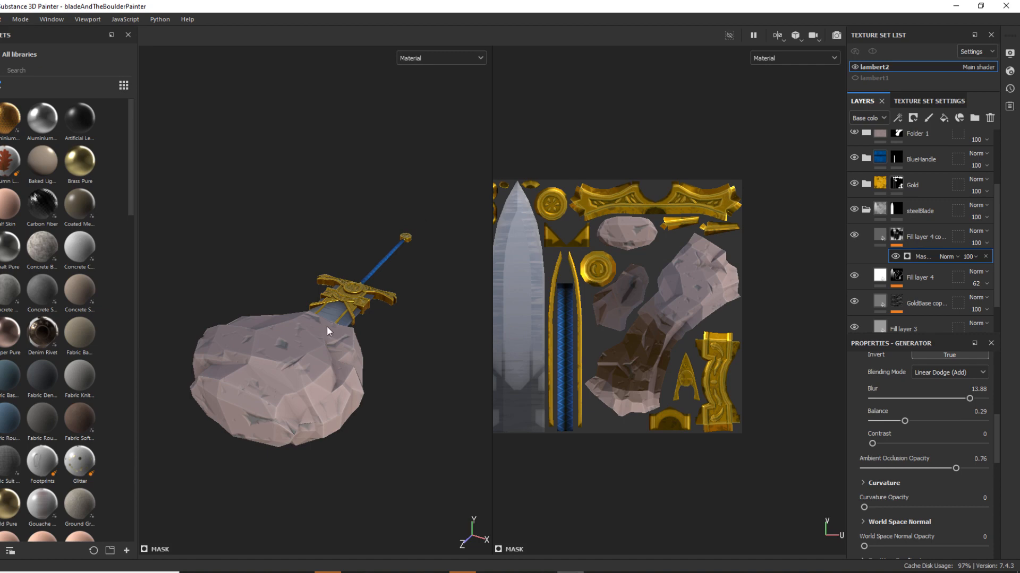
{"action": "left_click_drag", "start_coordinate": [381, 407], "coordinate": [460, 493], "text": "alt"}
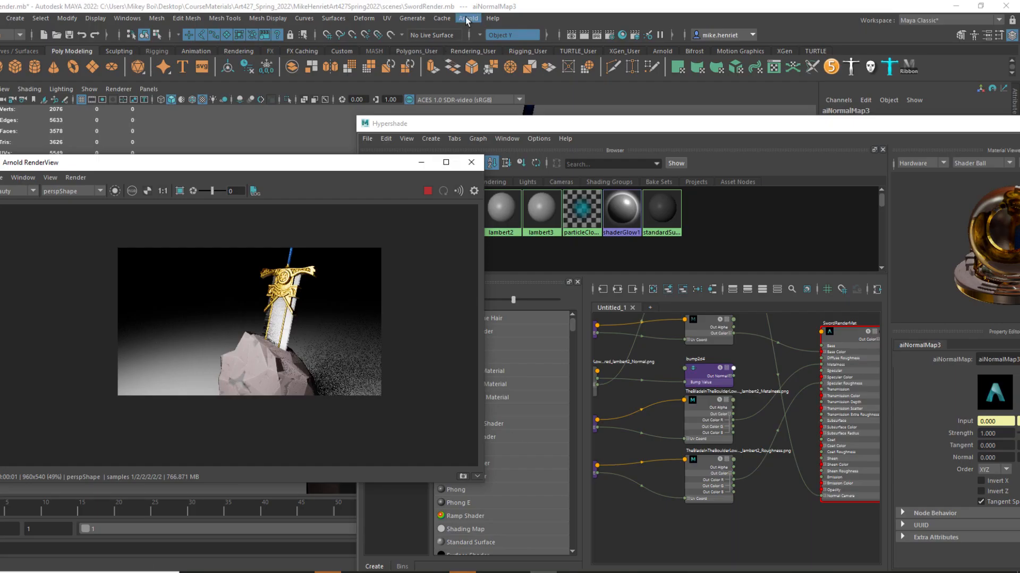
Add an Arnold Skydome Light to the sword scene.
{"action": "left_click", "coordinate": [468, 18]}
{"action": "mouse_move", "coordinate": [548, 78]}
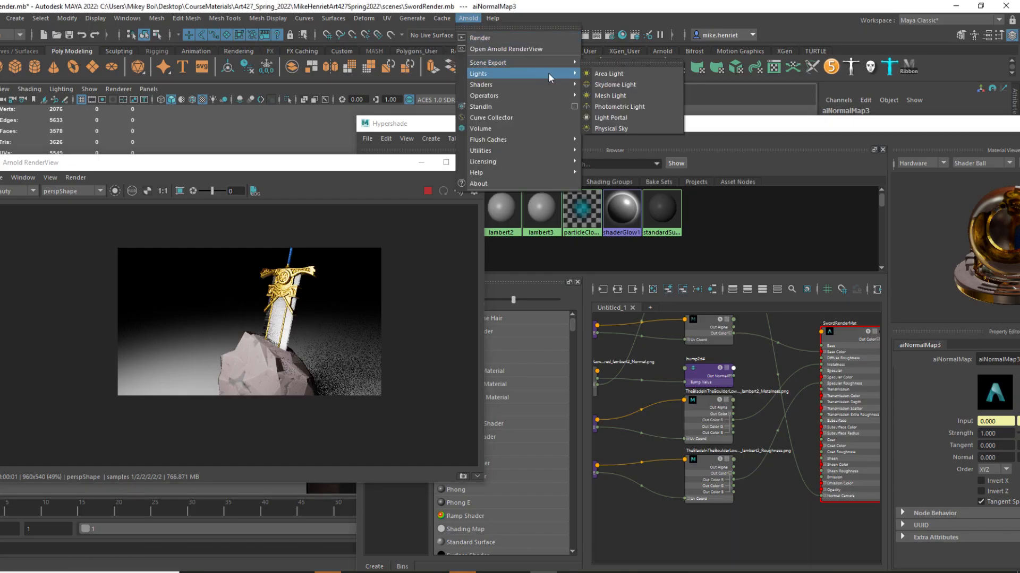
{"action": "left_click", "coordinate": [619, 86]}
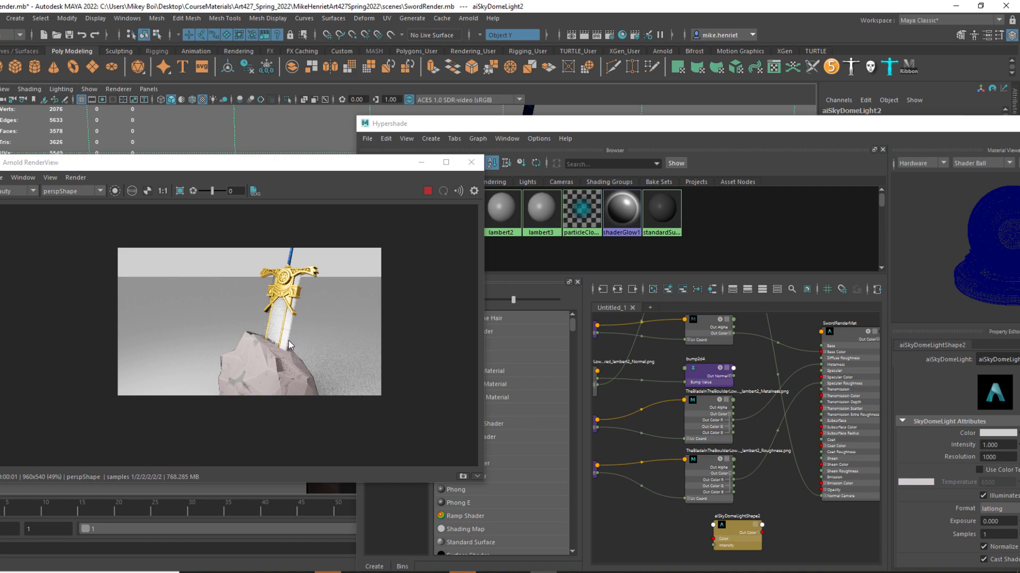
Close the Hypershade and show the skydome light's settings in the Attribute Editor.
{"action": "left_click_drag", "start_coordinate": [653, 120], "coordinate": [374, 157]}
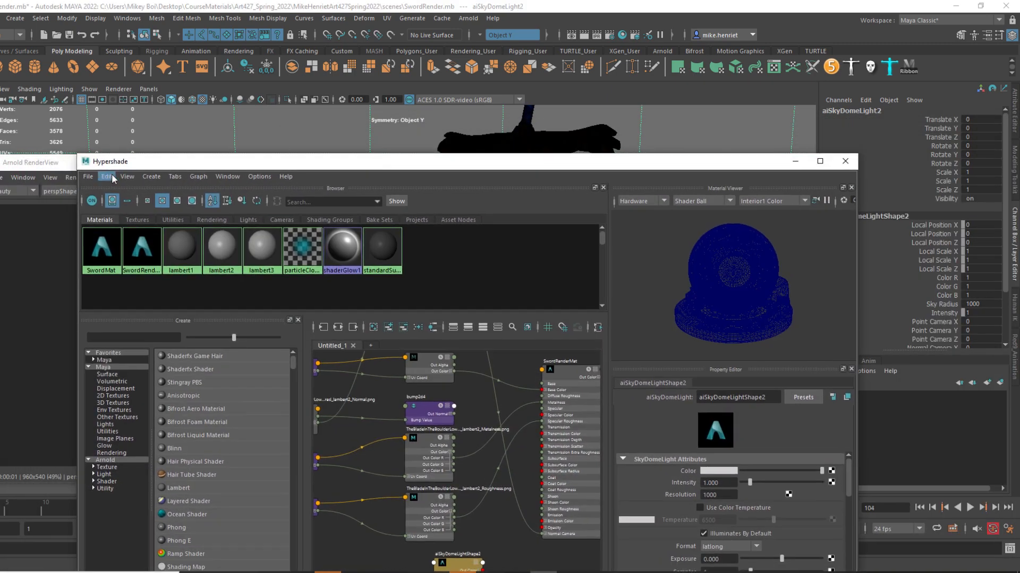
{"action": "left_click", "coordinate": [844, 161]}
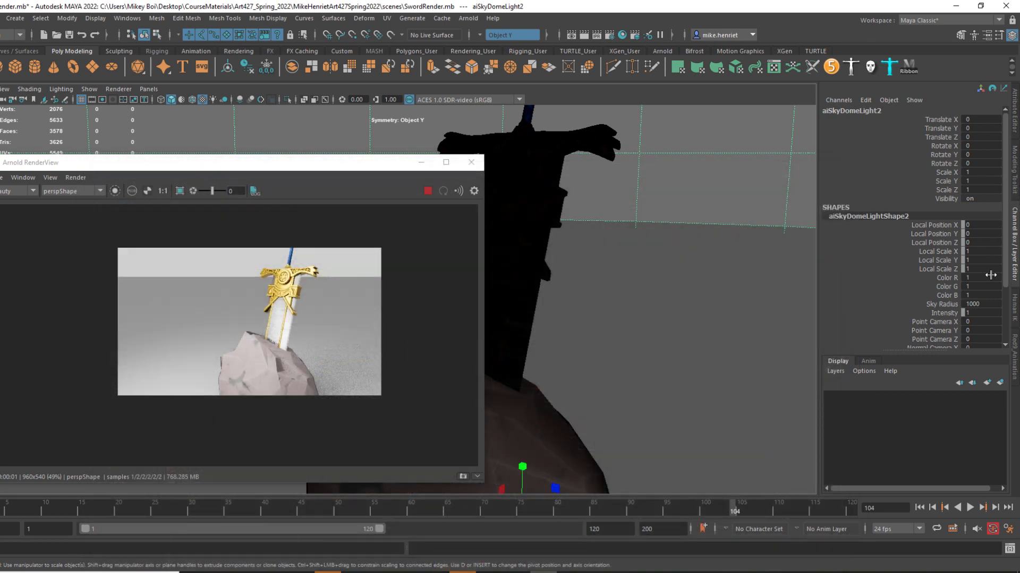
{"action": "left_click", "coordinate": [1015, 124]}
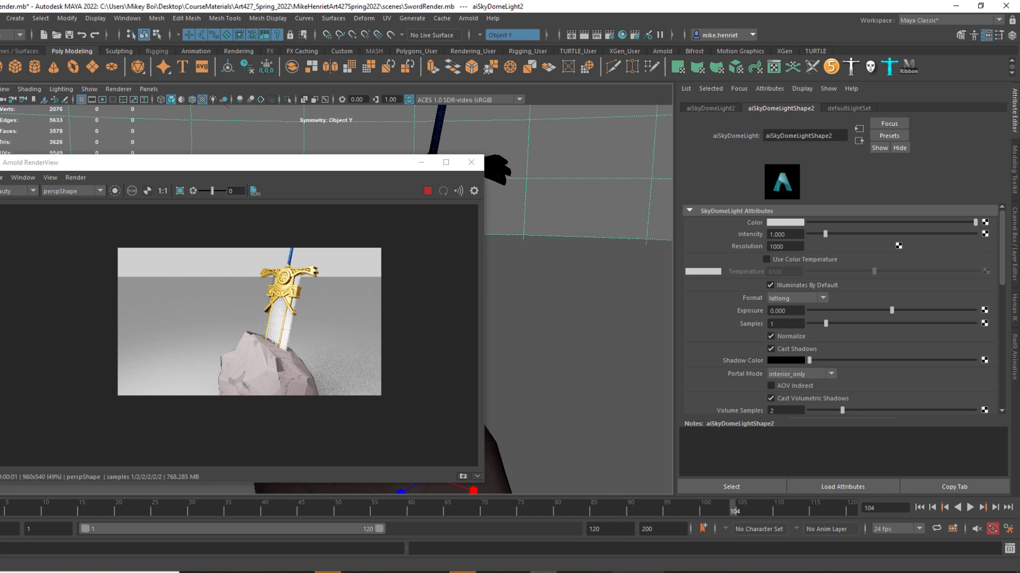
Delete the skydome light and add an Arnold Physical Sky in its place.
{"action": "mouse_move", "coordinate": [638, 572]}
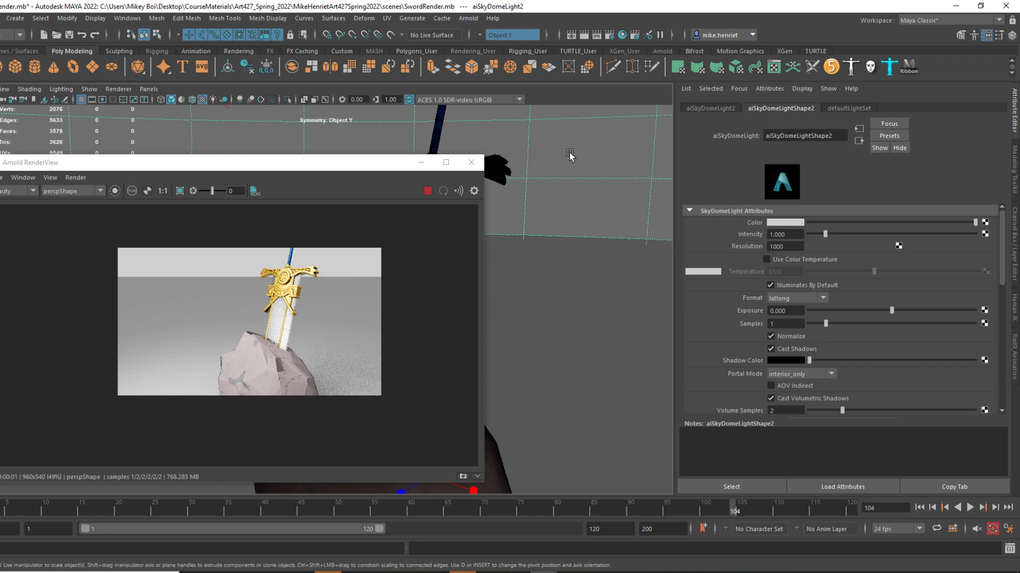
{"action": "key", "text": "Delete"}
{"action": "left_click", "coordinate": [468, 18]}
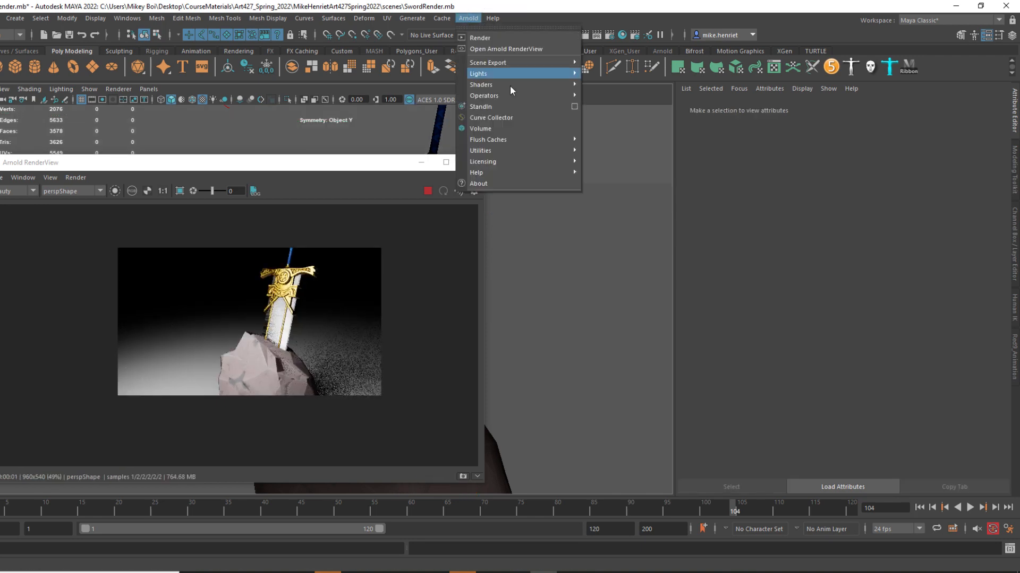
{"action": "mouse_move", "coordinate": [552, 73]}
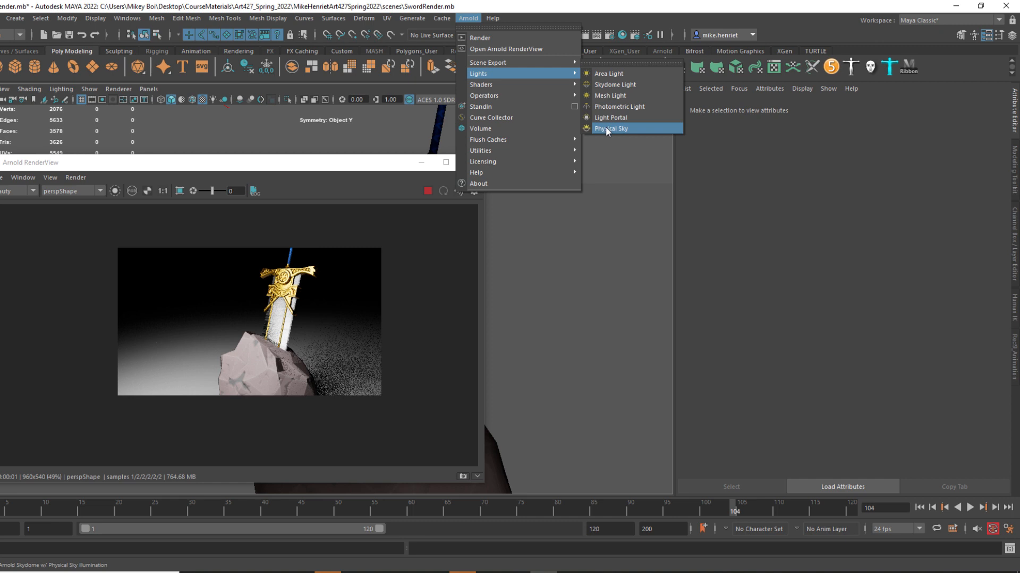
{"action": "left_click", "coordinate": [605, 129]}
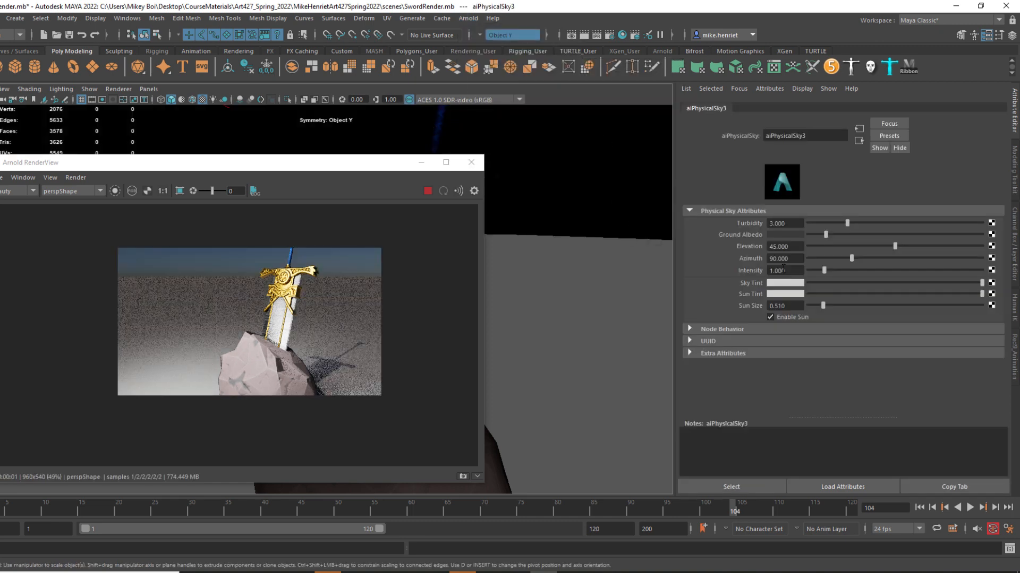
Raise the physical sky's Intensity to about 2.25 and reposition the Arnold RenderView clear of its attributes.
{"action": "left_click", "coordinate": [825, 270]}
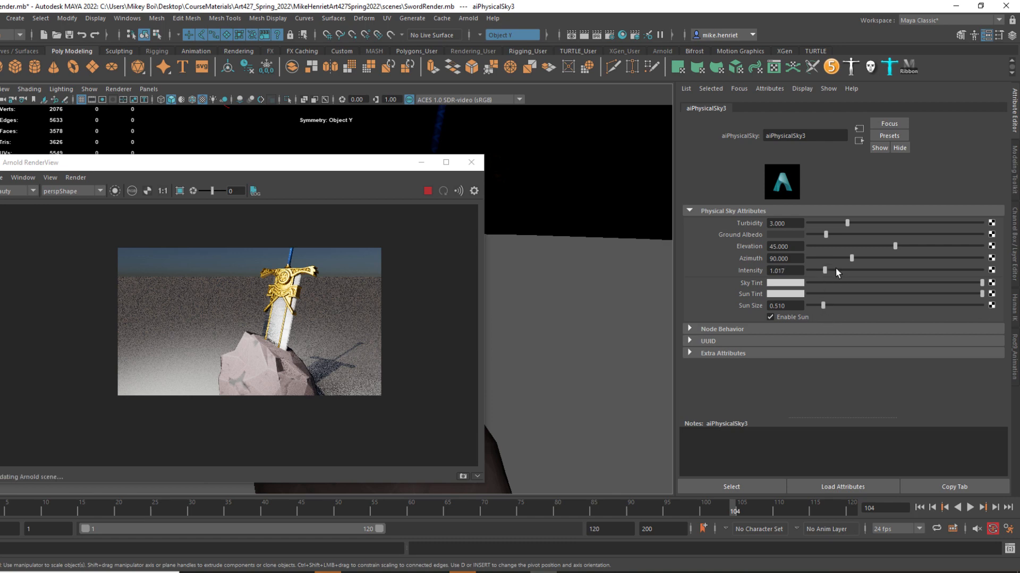
{"action": "left_click", "coordinate": [836, 270]}
{"action": "left_click_drag", "start_coordinate": [836, 271], "coordinate": [845, 271]}
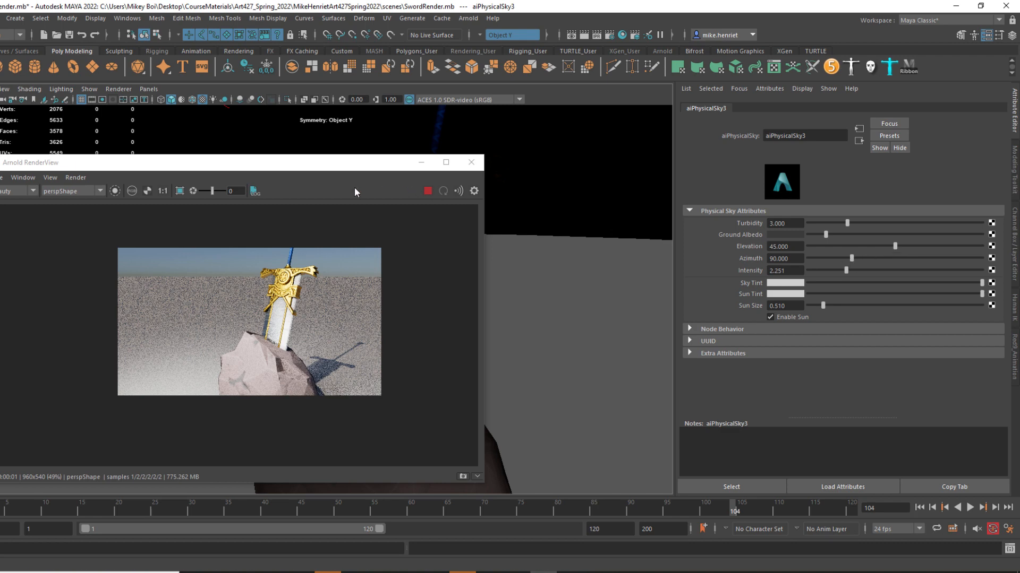
{"action": "left_click_drag", "start_coordinate": [239, 162], "coordinate": [689, 277]}
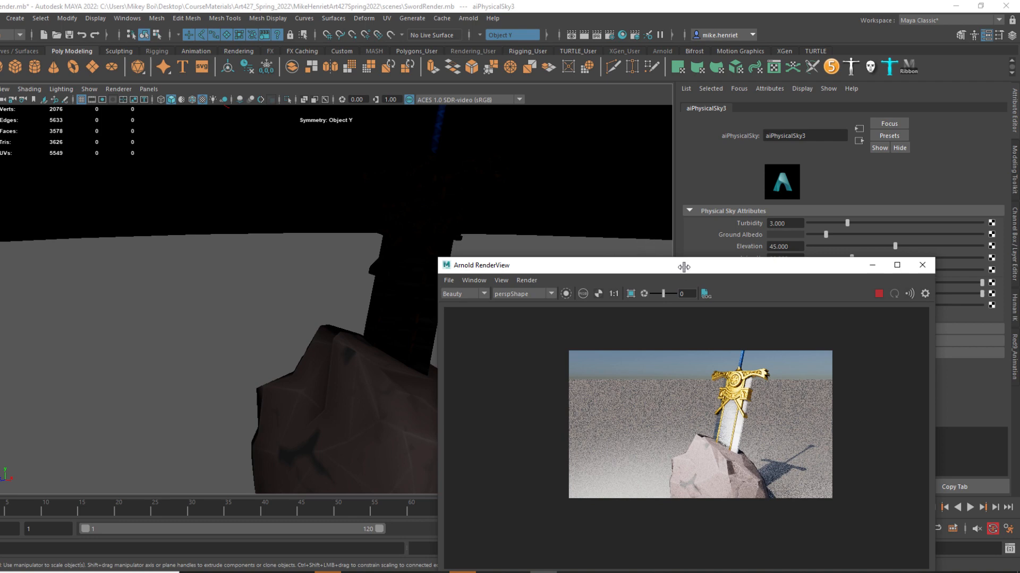
{"action": "left_click_drag", "start_coordinate": [674, 265], "coordinate": [231, 154]}
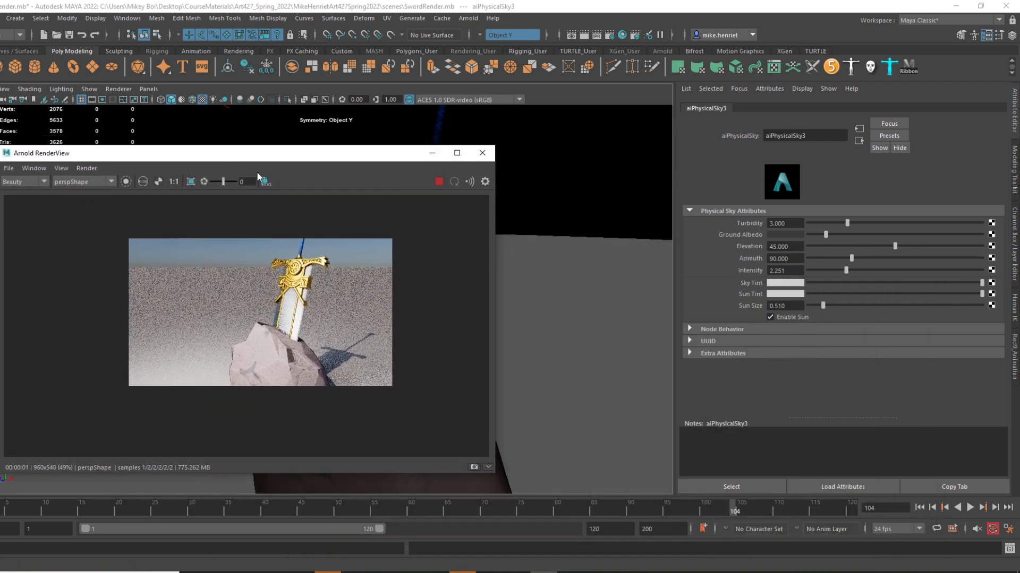
Set the physical sky's Azimuth to about 109 to redirect the sunlight and shadow.
{"action": "left_click", "coordinate": [852, 259]}
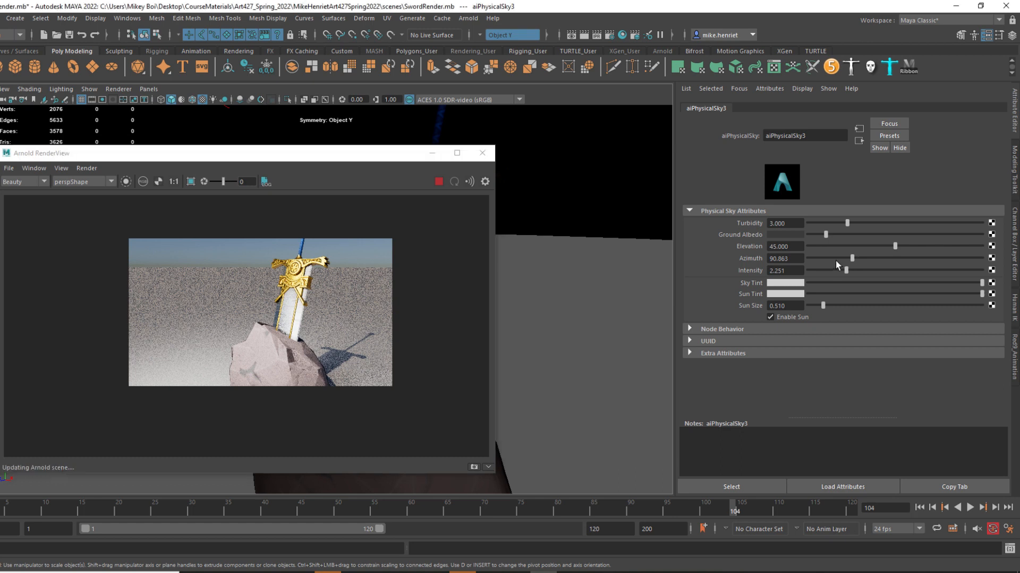
{"action": "left_click_drag", "start_coordinate": [833, 261], "coordinate": [872, 263]}
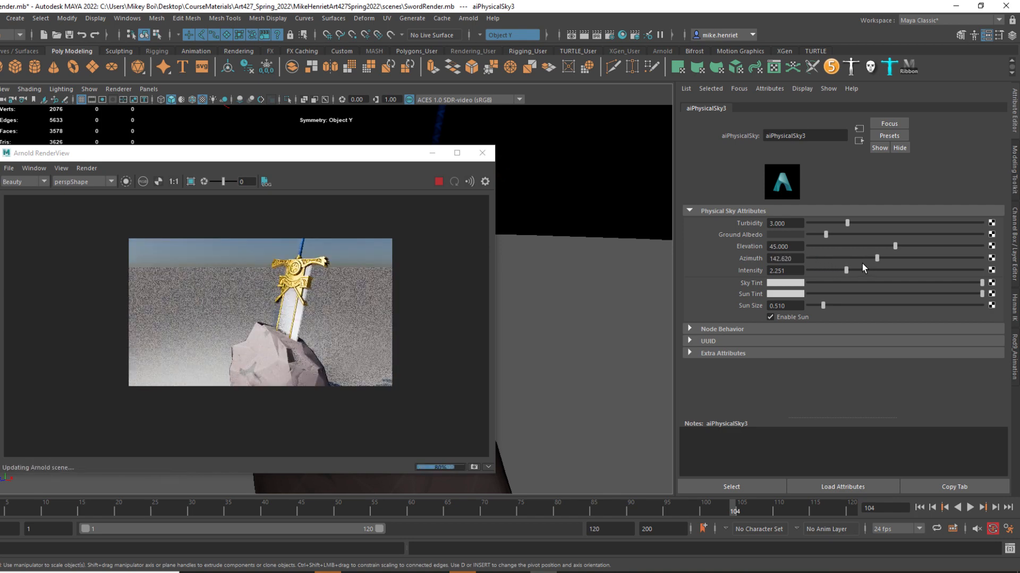
{"action": "left_click_drag", "start_coordinate": [856, 262], "coordinate": [853, 262]}
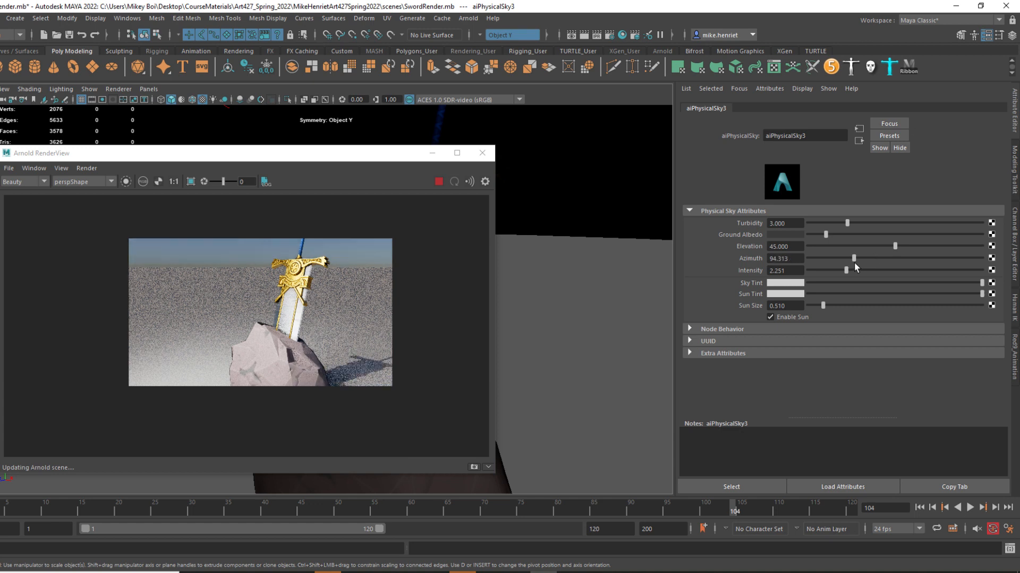
{"action": "left_click_drag", "start_coordinate": [854, 263], "coordinate": [859, 264]}
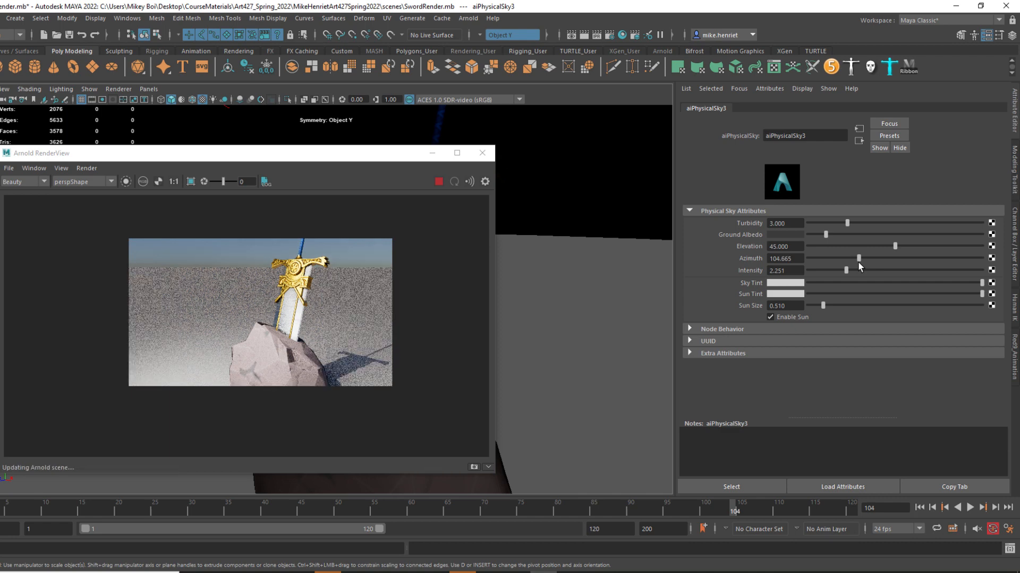
{"action": "left_click_drag", "start_coordinate": [859, 262], "coordinate": [861, 260]}
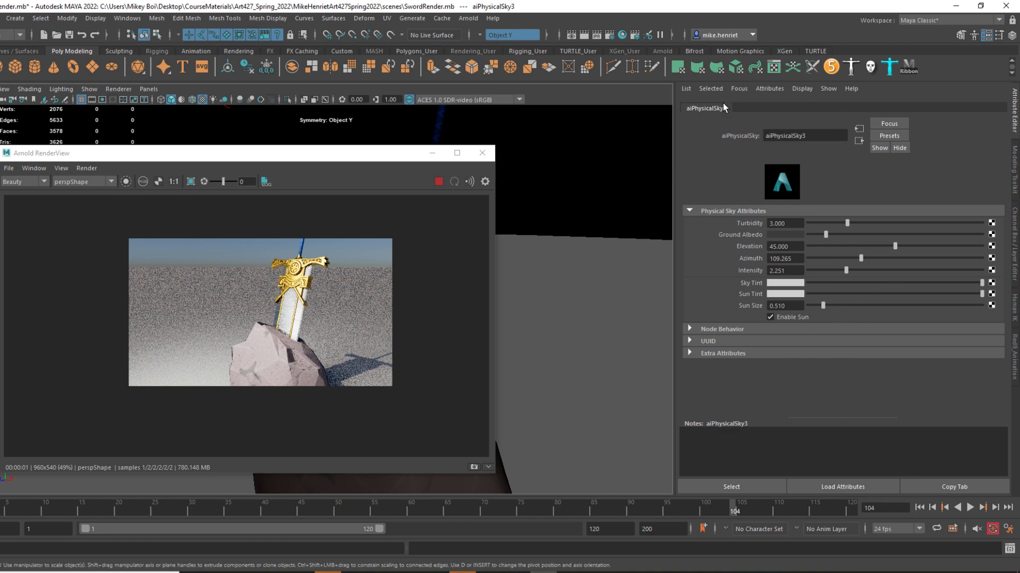
Open the Outliner, select aiSkyDomeLight2 to show its attributes, and enlarge the rendered sword and boulder for inspection.
{"action": "left_click_drag", "start_coordinate": [330, 155], "coordinate": [696, 263]}
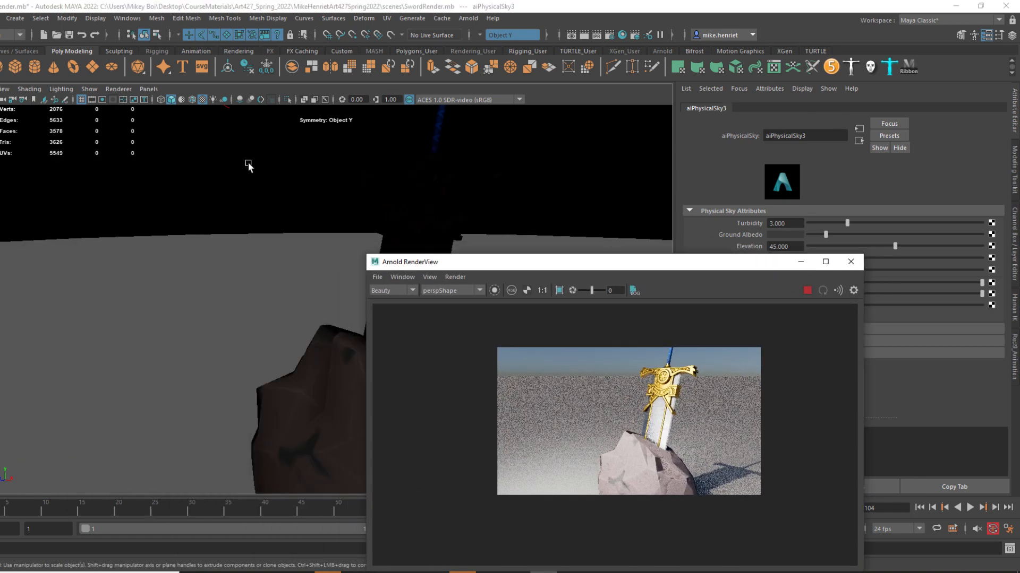
{"action": "left_click", "coordinate": [127, 18]}
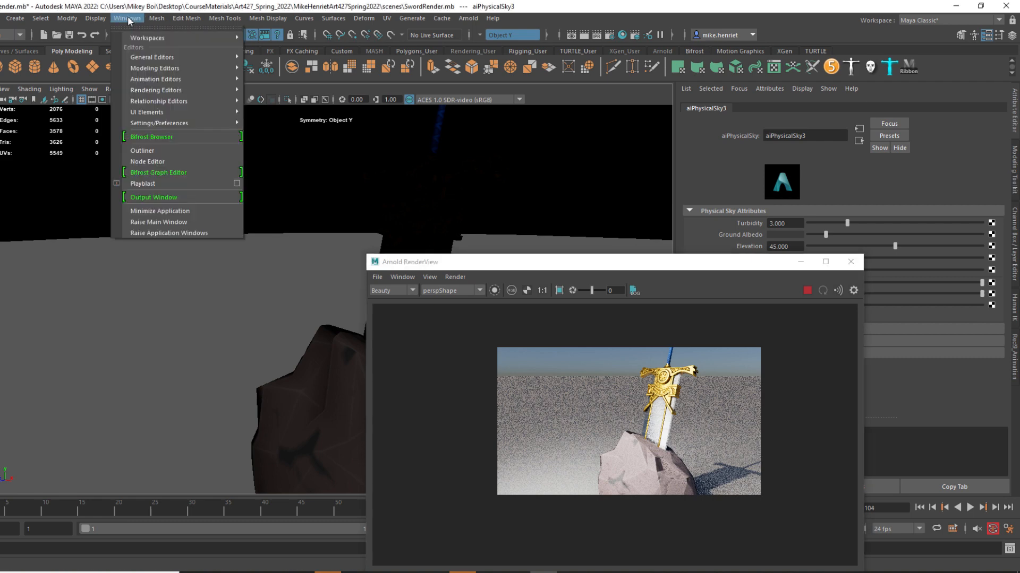
{"action": "left_click", "coordinate": [162, 149]}
{"action": "left_click", "coordinate": [47, 375]}
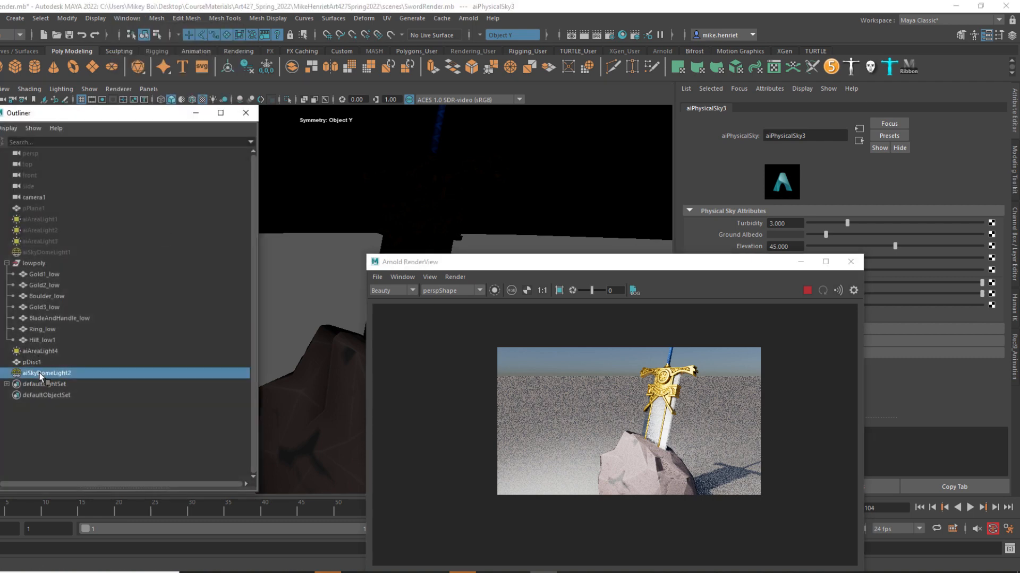
{"action": "left_click_drag", "start_coordinate": [598, 267], "coordinate": [394, 168]}
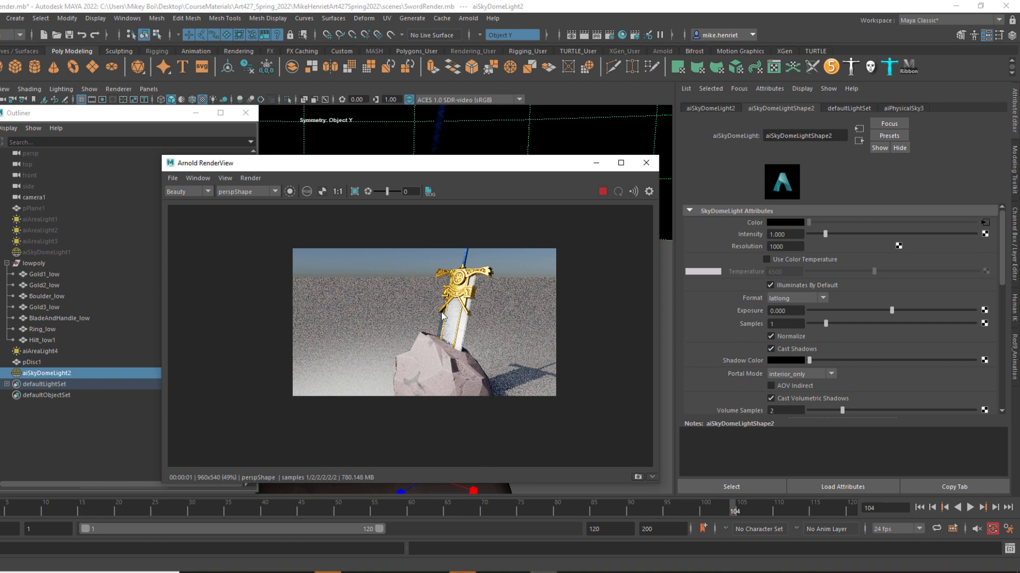
{"action": "scroll", "coordinate": [501, 346], "scroll_direction": "up", "scroll_amount": 3}
{"action": "scroll", "coordinate": [422, 321], "scroll_direction": "down", "scroll_amount": 1}
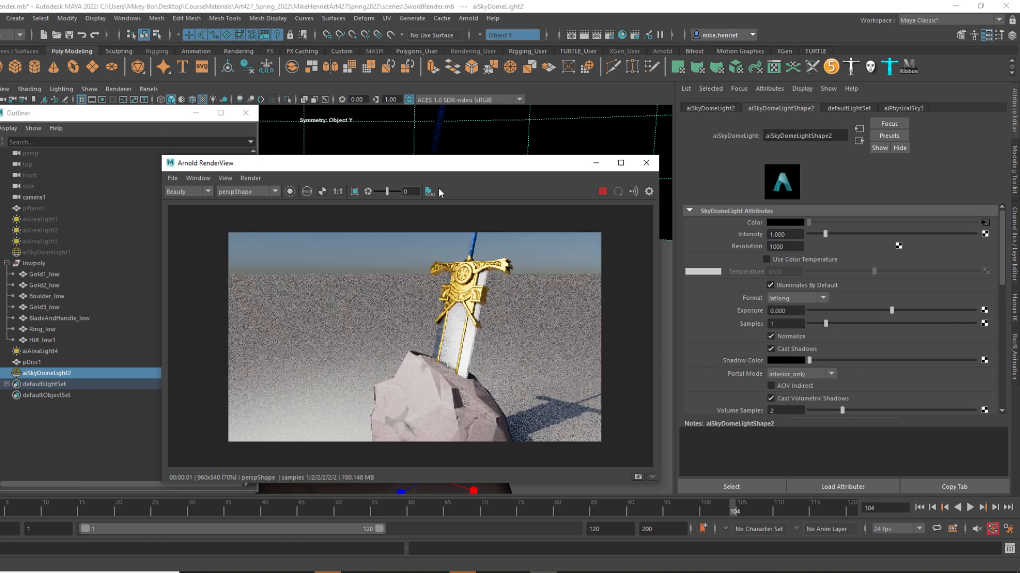
{"action": "left_click_drag", "start_coordinate": [412, 164], "coordinate": [379, 171]}
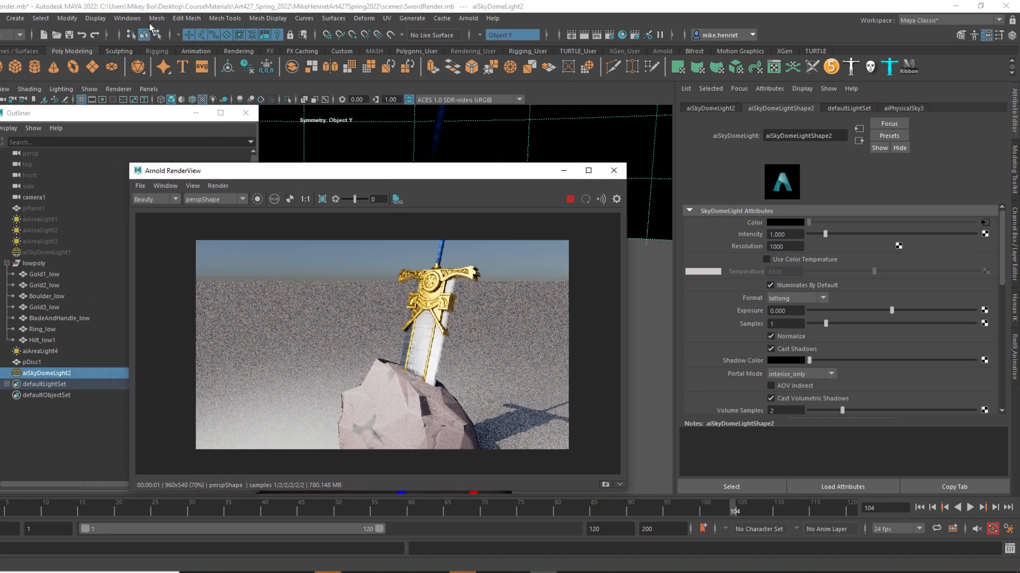
Open the Render Settings, choose name#.ext as the Frame/Animation ext, and review the common output and frame range settings.
{"action": "left_click", "coordinate": [120, 19]}
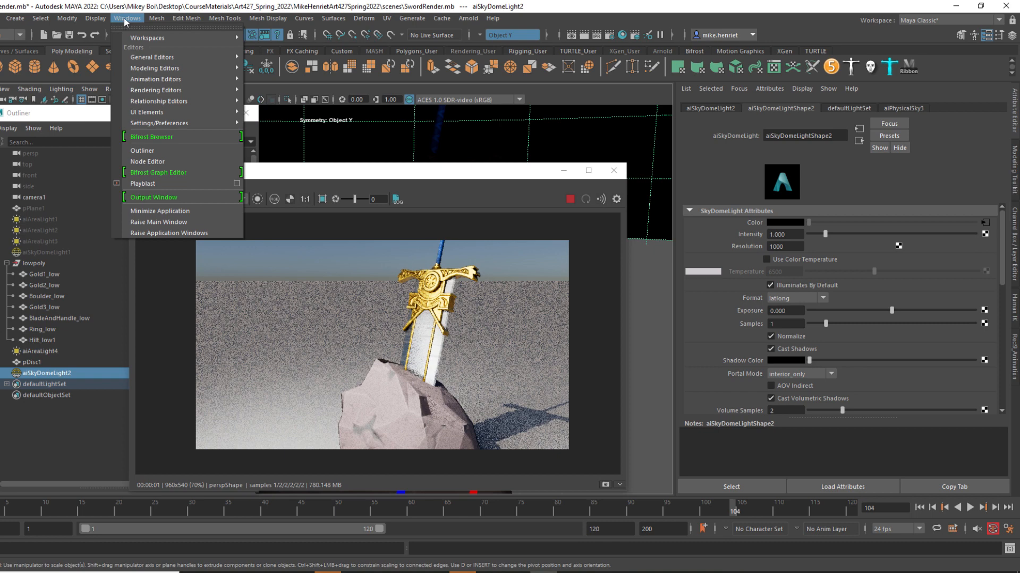
{"action": "mouse_move", "coordinate": [159, 90]}
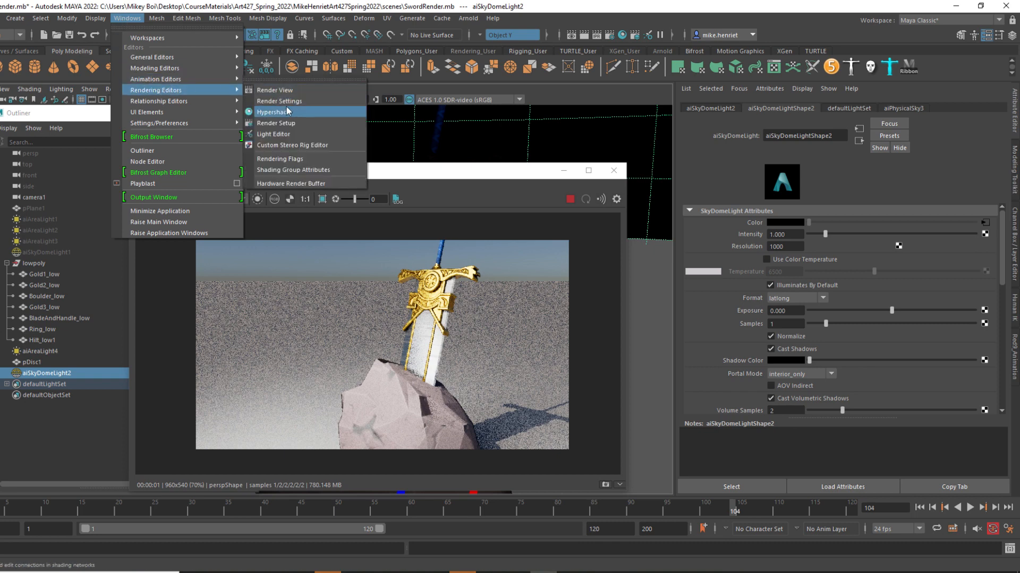
{"action": "left_click", "coordinate": [289, 101]}
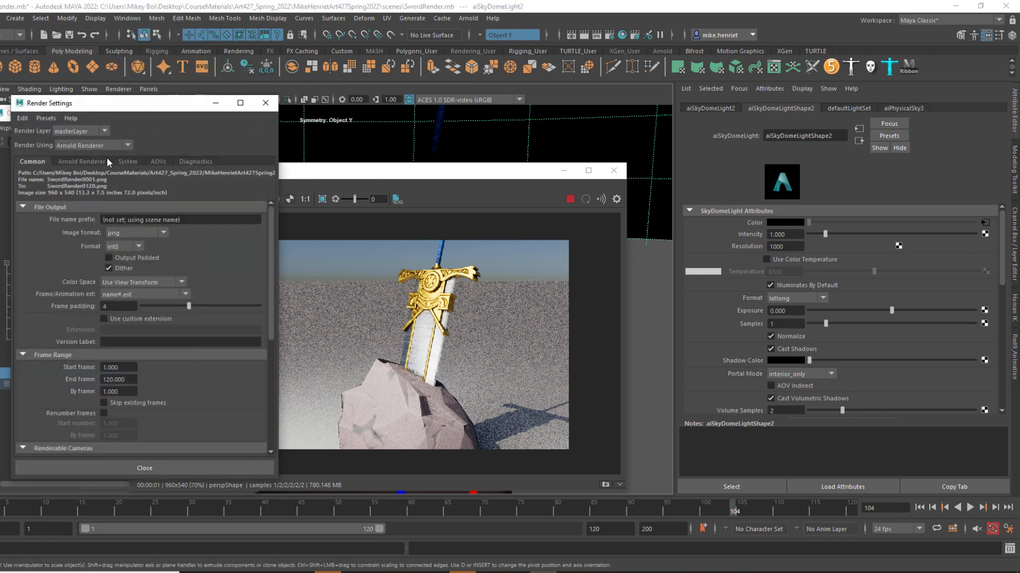
{"action": "left_click", "coordinate": [120, 233]}
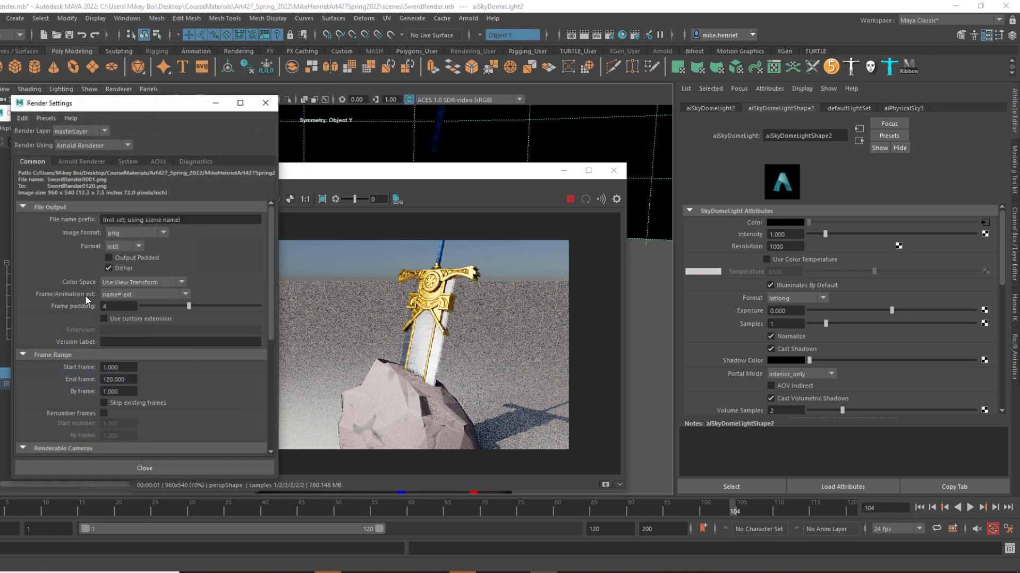
{"action": "left_click", "coordinate": [127, 296]}
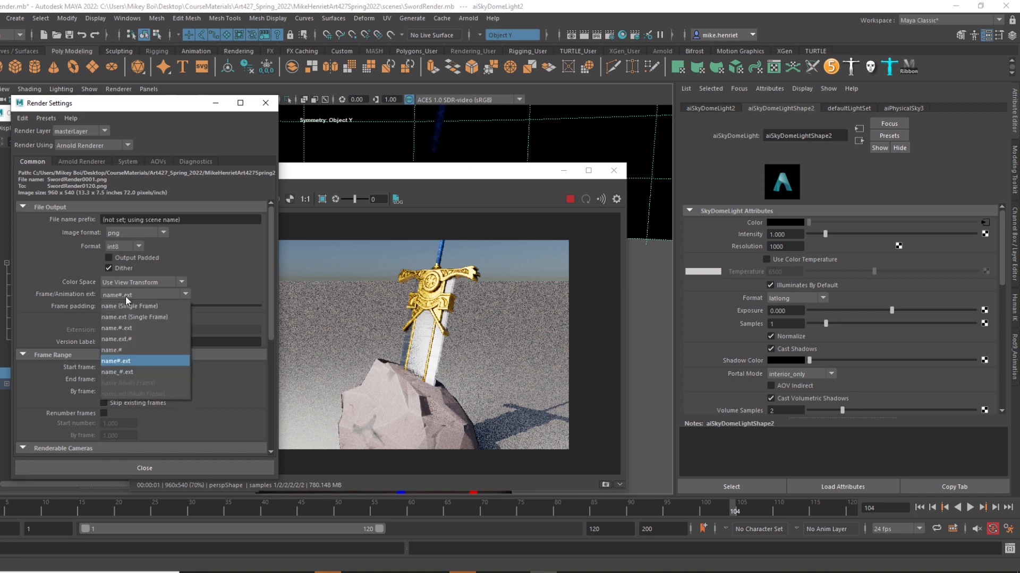
{"action": "left_click", "coordinate": [122, 362]}
{"action": "left_click", "coordinate": [123, 364]}
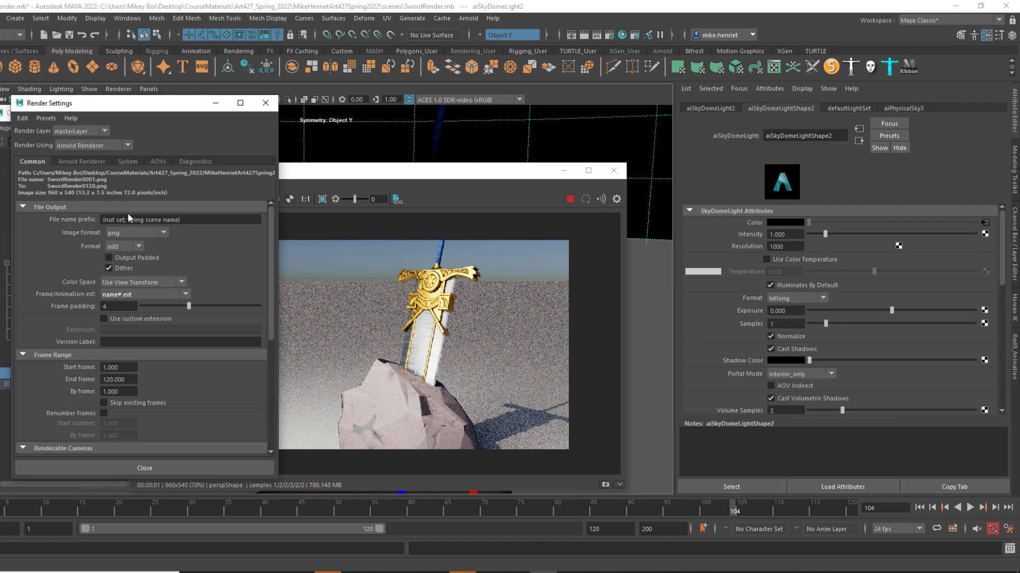
{"action": "scroll", "coordinate": [149, 391], "scroll_direction": "down", "scroll_amount": 2}
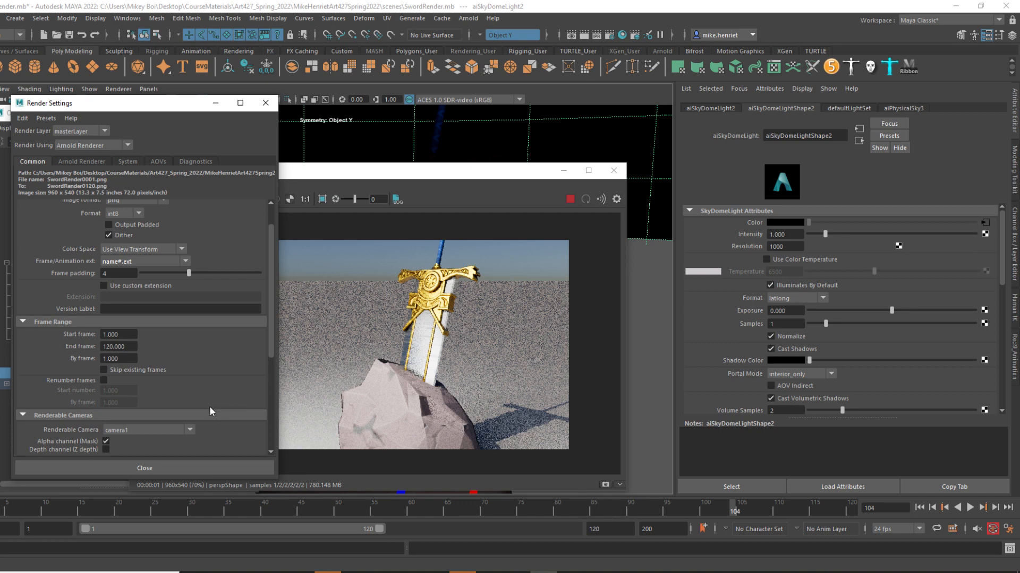
{"action": "left_click", "coordinate": [131, 346]}
{"action": "type", "text": "900"}
{"action": "key", "text": "Return"}
Move the Render Settings and Arnold RenderView windows off the viewport and create a new camera.
{"action": "scroll", "coordinate": [195, 381], "scroll_direction": "down", "scroll_amount": 3}
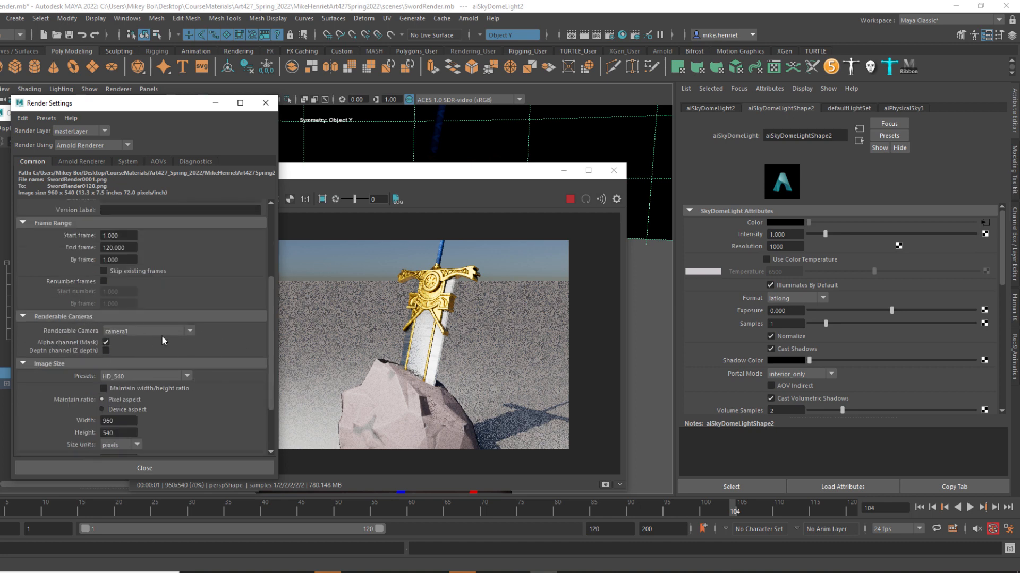
{"action": "left_click_drag", "start_coordinate": [79, 112], "coordinate": [31, 184]}
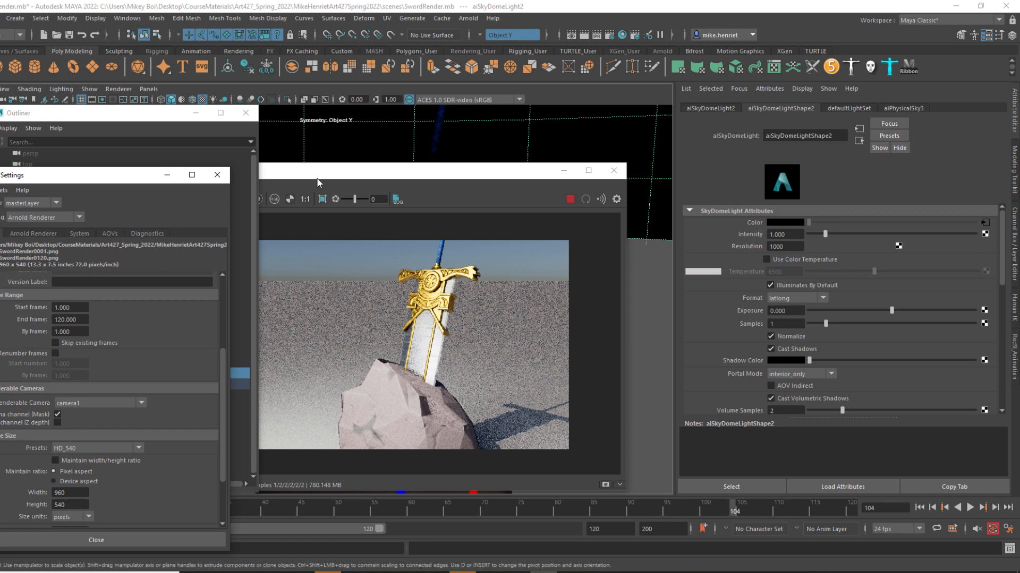
{"action": "left_click_drag", "start_coordinate": [315, 173], "coordinate": [672, 190]}
{"action": "left_click", "coordinate": [0, 18]}
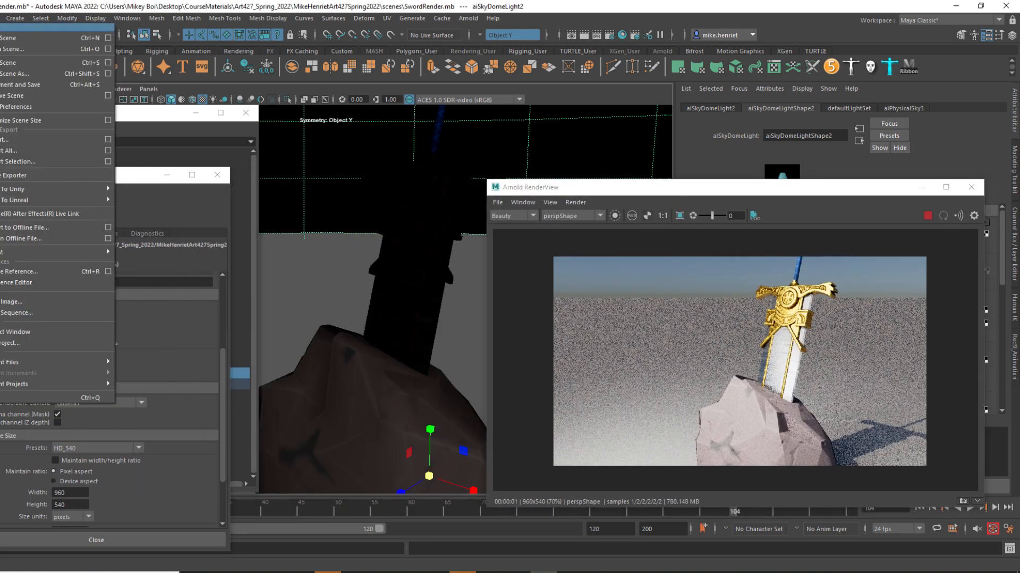
{"action": "mouse_move", "coordinate": [15, 22]}
{"action": "mouse_move", "coordinate": [96, 88]}
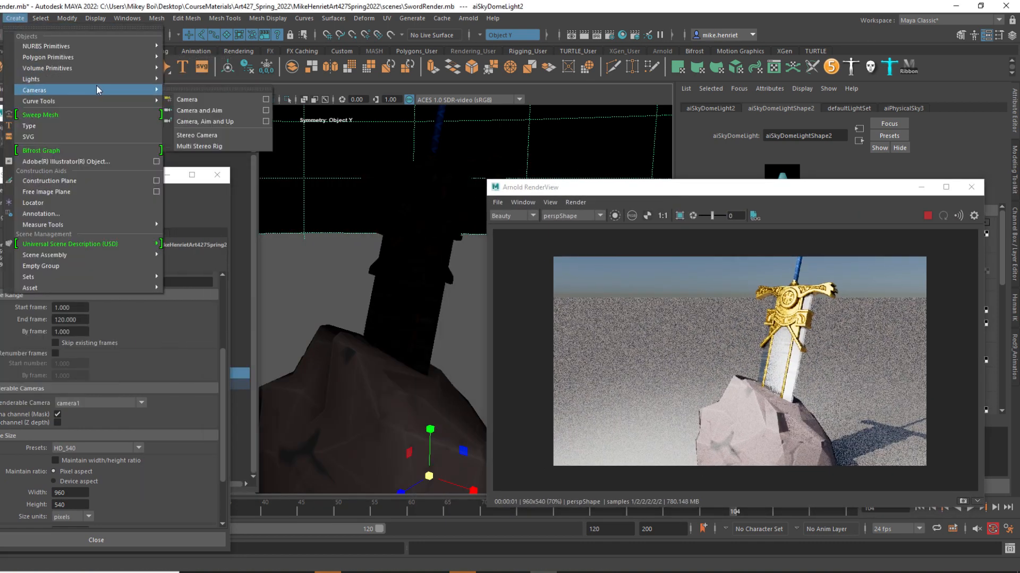
{"action": "left_click", "coordinate": [208, 98]}
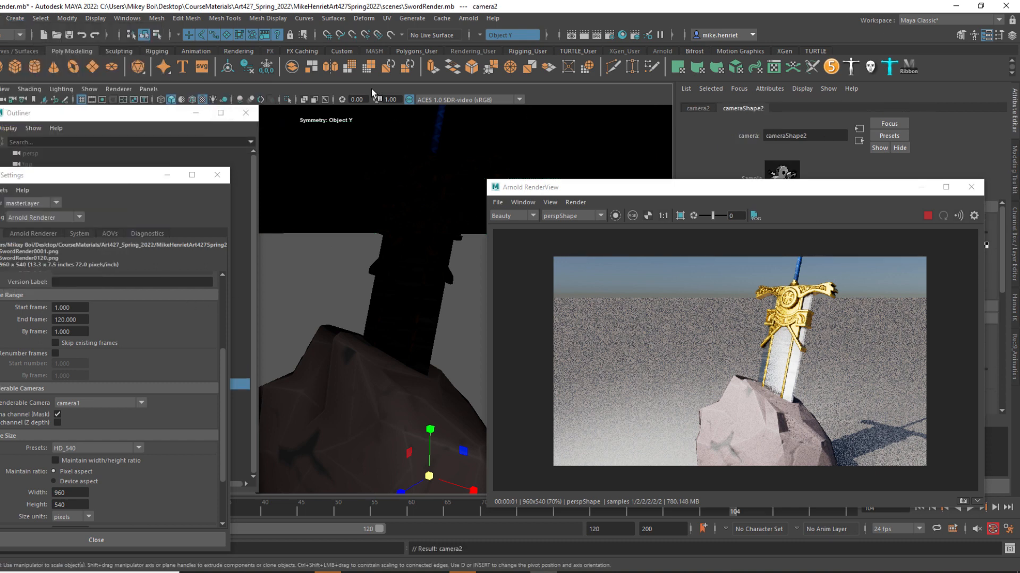
Switch to the four-view layout, reopen the Outliner beside the views, and rename the new camera as renderCamera.
{"action": "key", "text": "space"}
{"action": "left_click", "coordinate": [245, 112]}
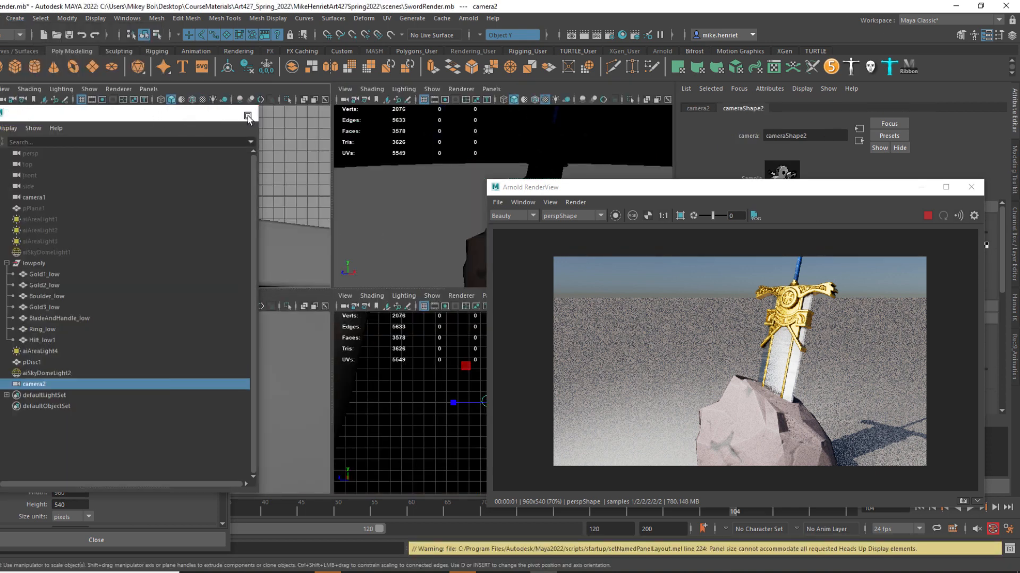
{"action": "left_click_drag", "start_coordinate": [93, 175], "coordinate": [817, 184]}
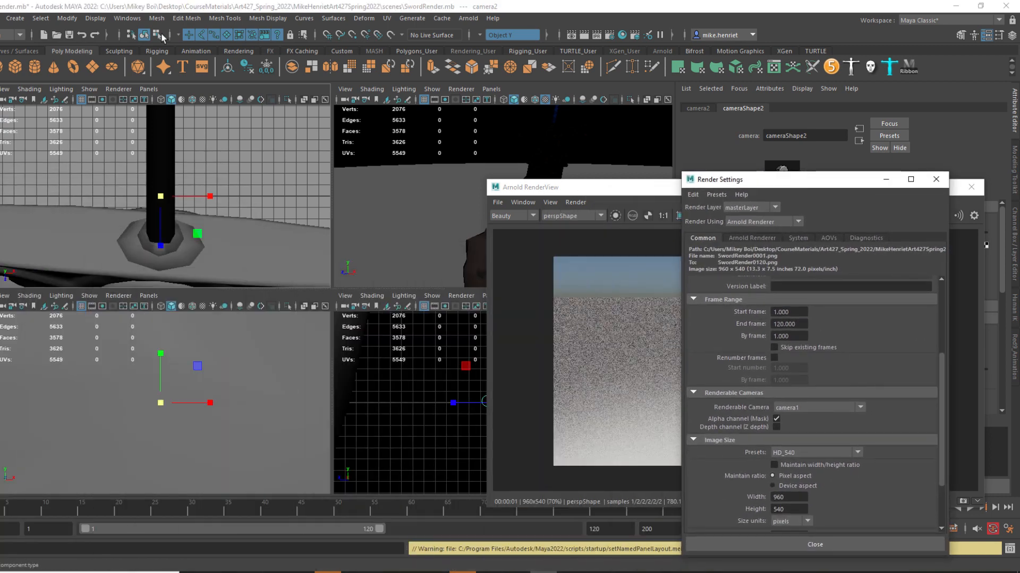
{"action": "left_click", "coordinate": [127, 18]}
{"action": "left_click", "coordinate": [147, 150]}
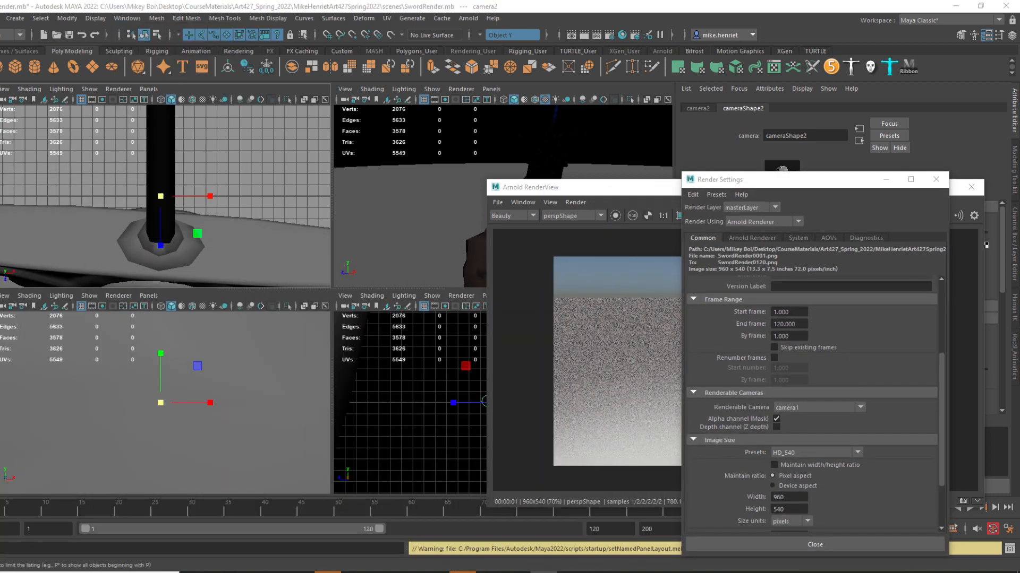
{"action": "left_click_drag", "start_coordinate": [122, 116], "coordinate": [476, 105]}
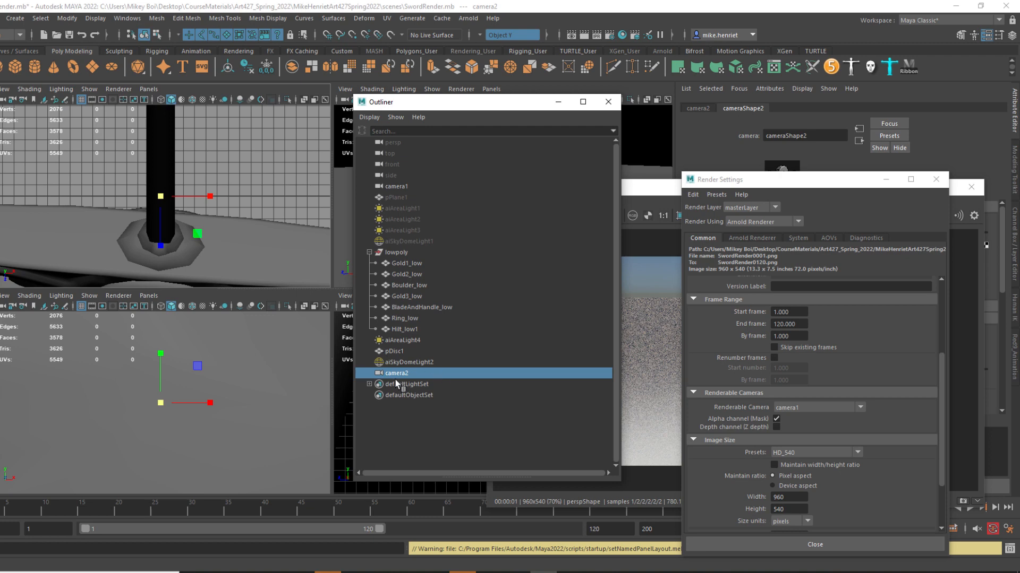
{"action": "double_click", "coordinate": [400, 374]}
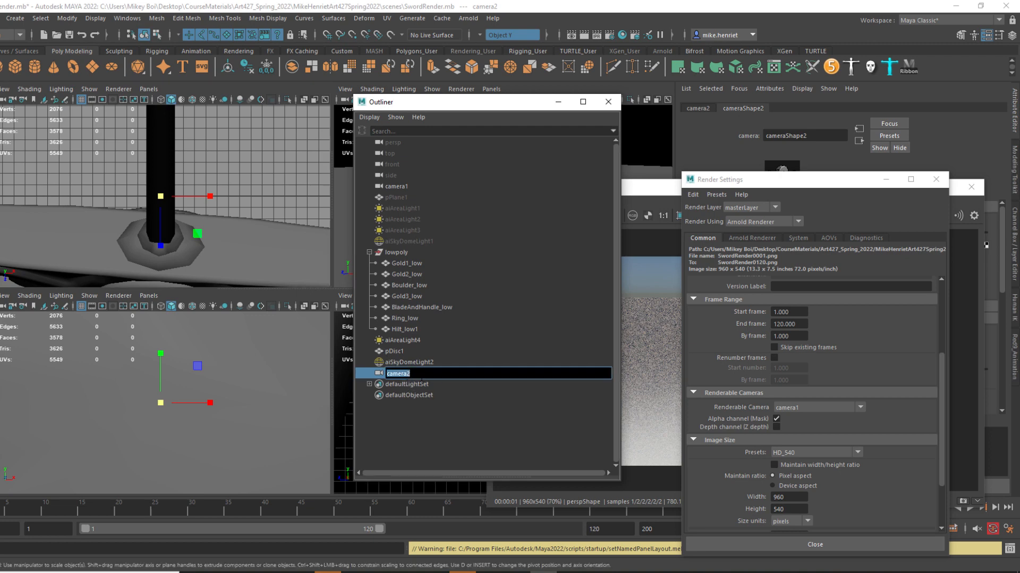
{"action": "type", "text": "renderCamera"}
{"action": "key", "text": "Return"}
Look through renderCamera in one of the views, pull back to frame the sword and boulder, and maximize that view.
{"action": "middle_click_drag", "start_coordinate": [412, 372], "coordinate": [214, 154]}
{"action": "scroll", "coordinate": [211, 179], "scroll_direction": "down", "scroll_amount": 3}
{"action": "scroll", "coordinate": [227, 174], "scroll_direction": "down", "scroll_amount": 10}
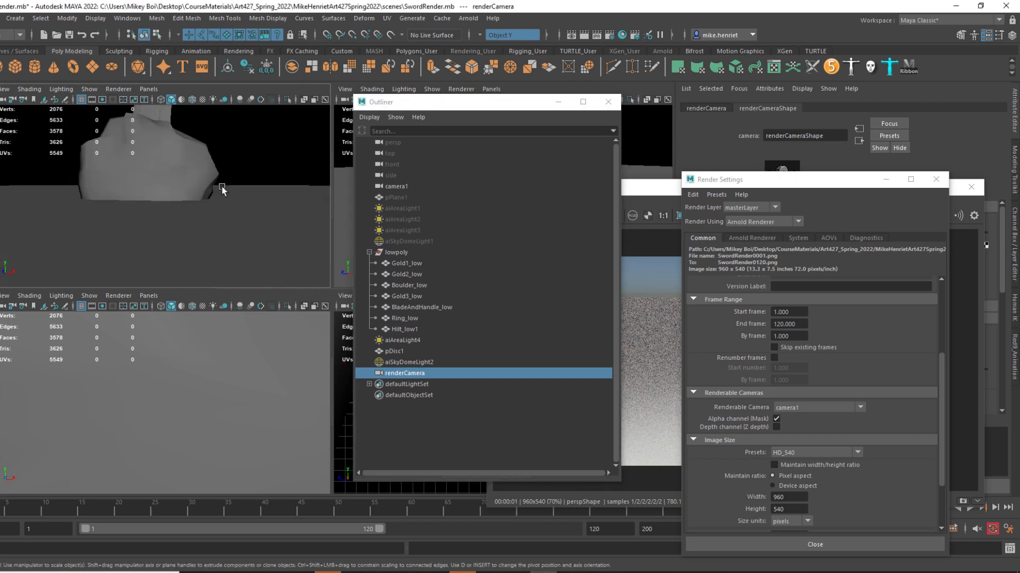
{"action": "middle_click_drag", "start_coordinate": [223, 189], "coordinate": [239, 266], "text": "alt"}
{"action": "scroll", "coordinate": [239, 265], "scroll_direction": "down", "scroll_amount": 6}
{"action": "key", "text": "space"}
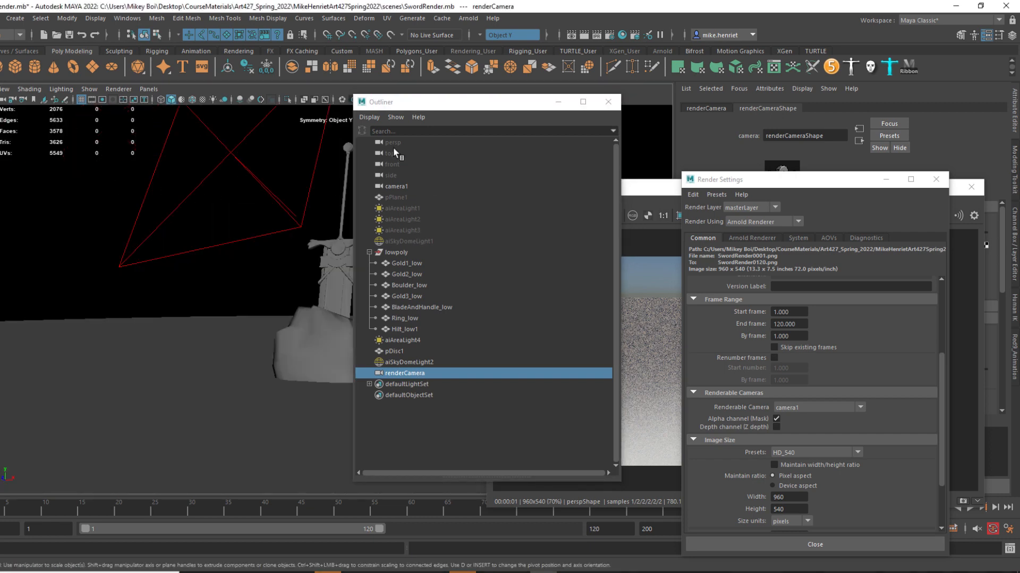
Show the resolution gate in the renderCamera view and adjust the framing around the sword and boulder.
{"action": "left_click_drag", "start_coordinate": [445, 103], "coordinate": [694, 137]}
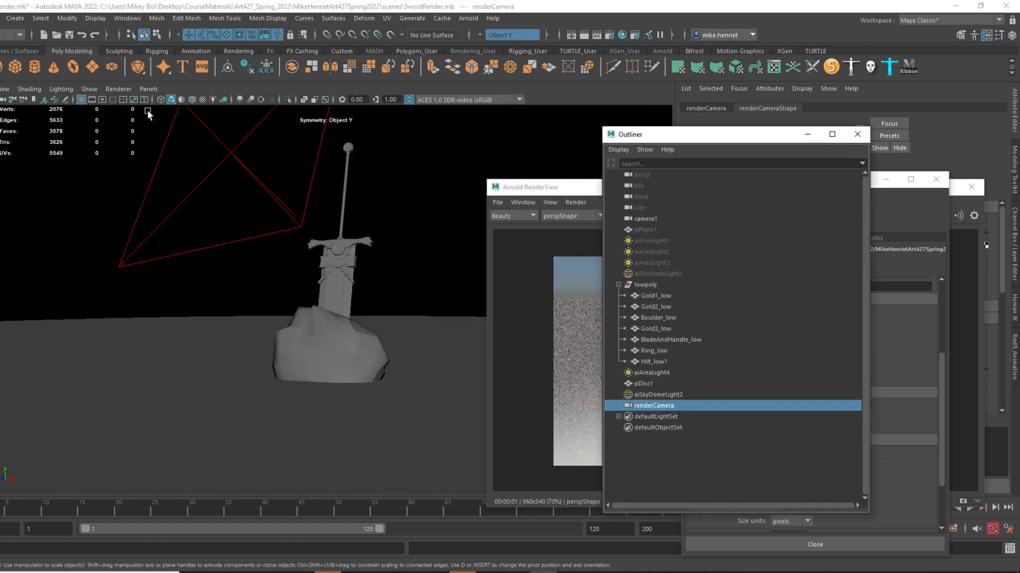
{"action": "left_click", "coordinate": [102, 100]}
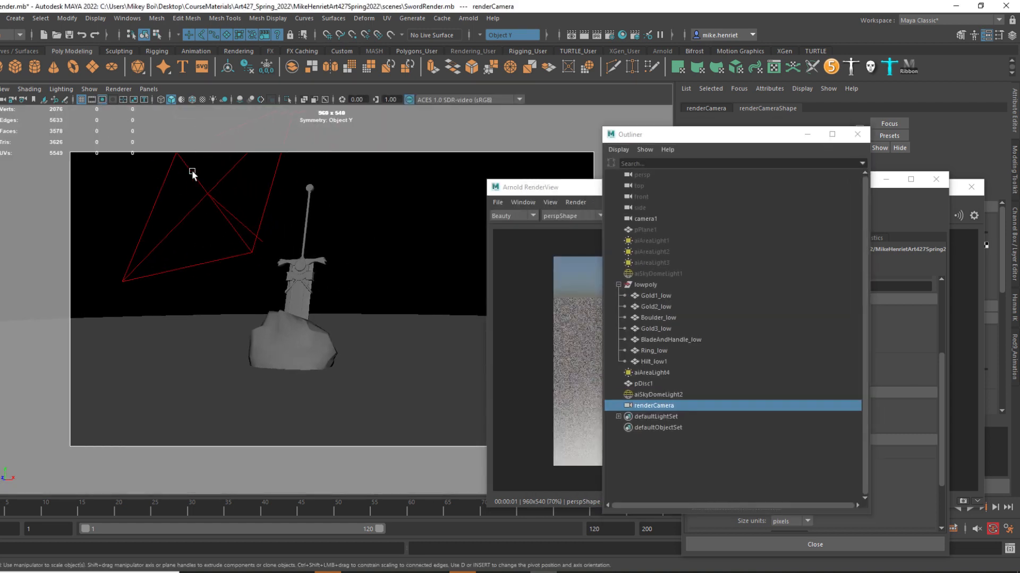
{"action": "scroll", "coordinate": [252, 203], "scroll_direction": "up", "scroll_amount": 5}
{"action": "middle_click_drag", "start_coordinate": [253, 204], "coordinate": [296, 238], "text": "alt"}
{"action": "scroll", "coordinate": [296, 238], "scroll_direction": "down", "scroll_amount": 3}
{"action": "left_click_drag", "start_coordinate": [296, 238], "coordinate": [324, 248], "text": "alt"}
Try to render through cameraShape2 in the Arnold RenderView.
{"action": "left_click", "coordinate": [554, 190]}
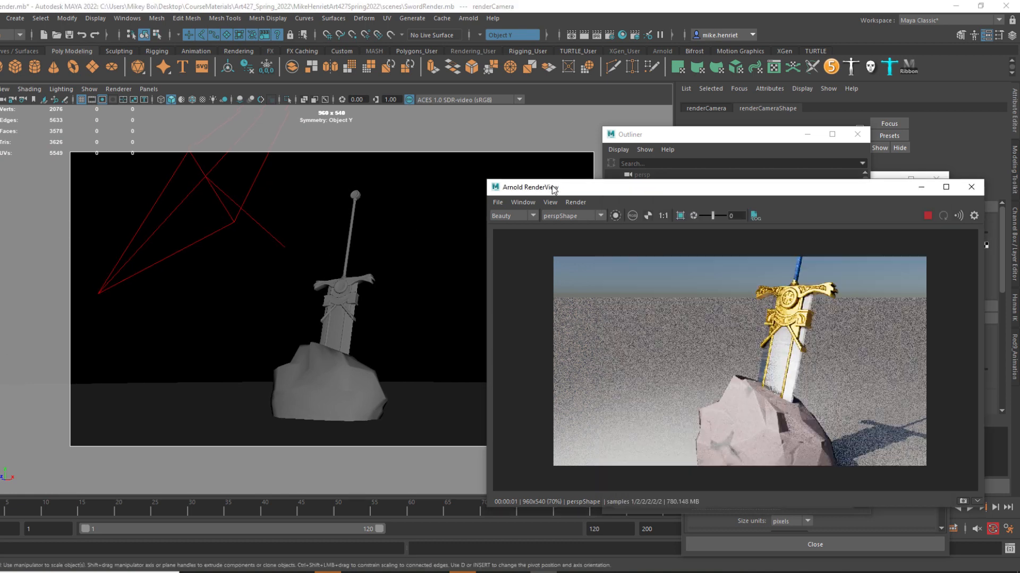
{"action": "left_click", "coordinate": [585, 215]}
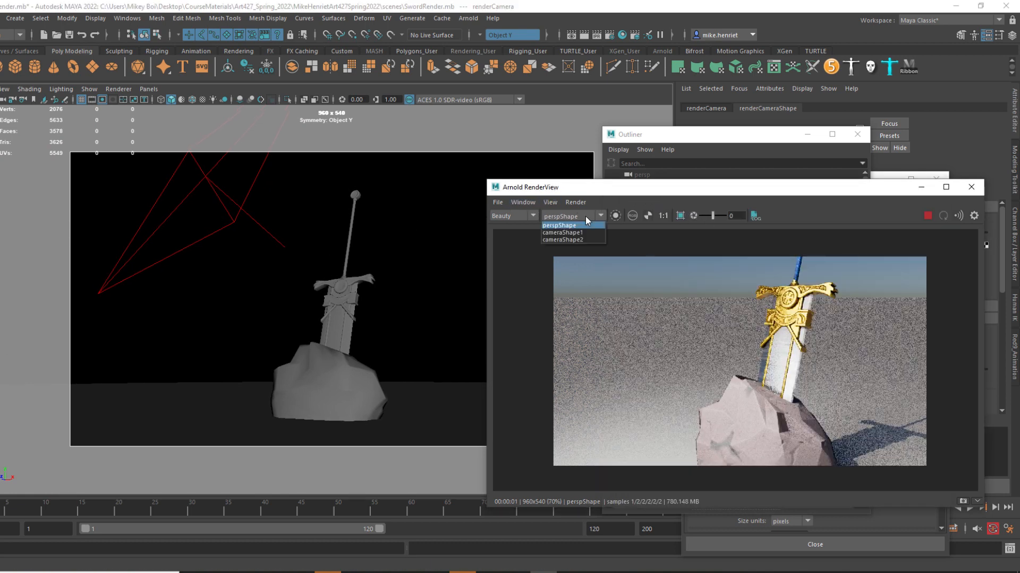
{"action": "left_click", "coordinate": [564, 240]}
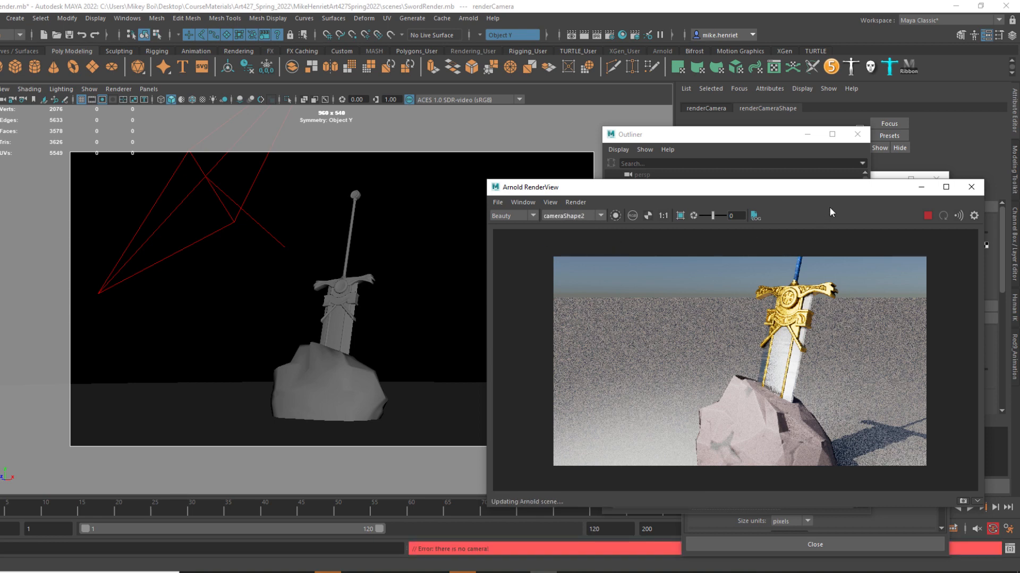
Reopen the Arnold RenderView and choose renderCameraShape as its render camera.
{"action": "left_click", "coordinate": [921, 187]}
{"action": "left_click", "coordinate": [468, 18]}
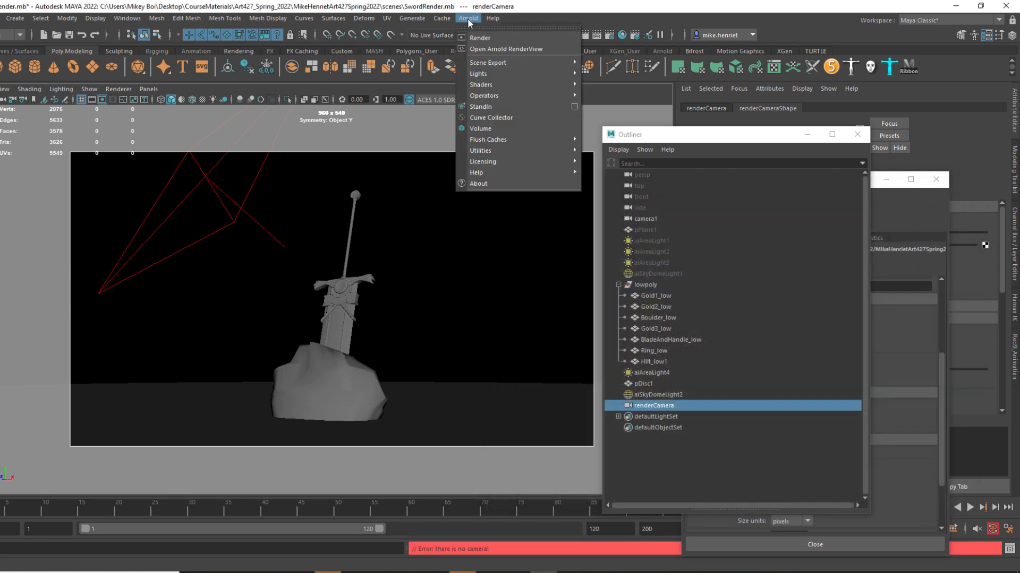
{"action": "left_click", "coordinate": [494, 50]}
{"action": "left_click", "coordinate": [600, 216]}
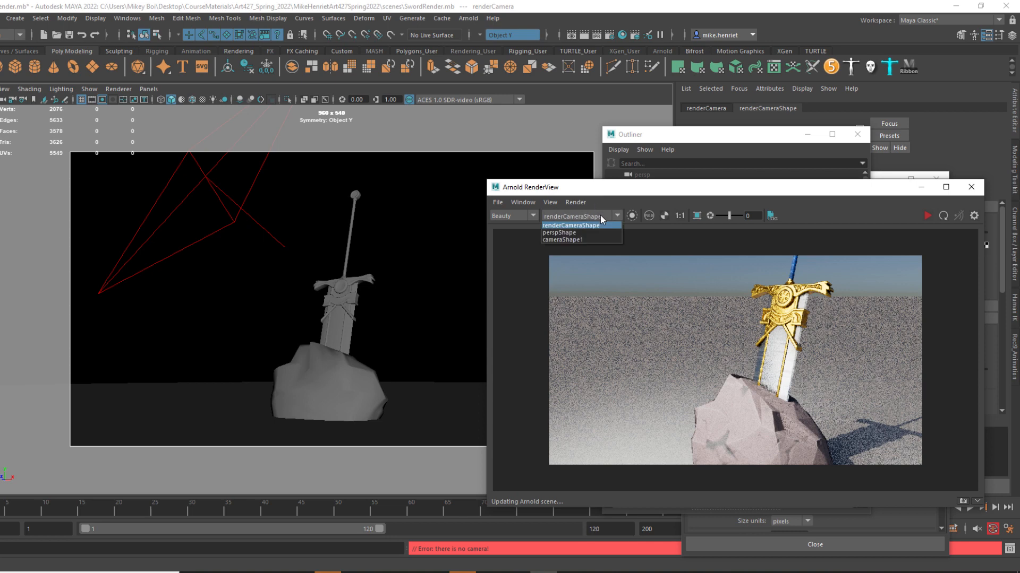
{"action": "left_click", "coordinate": [581, 226]}
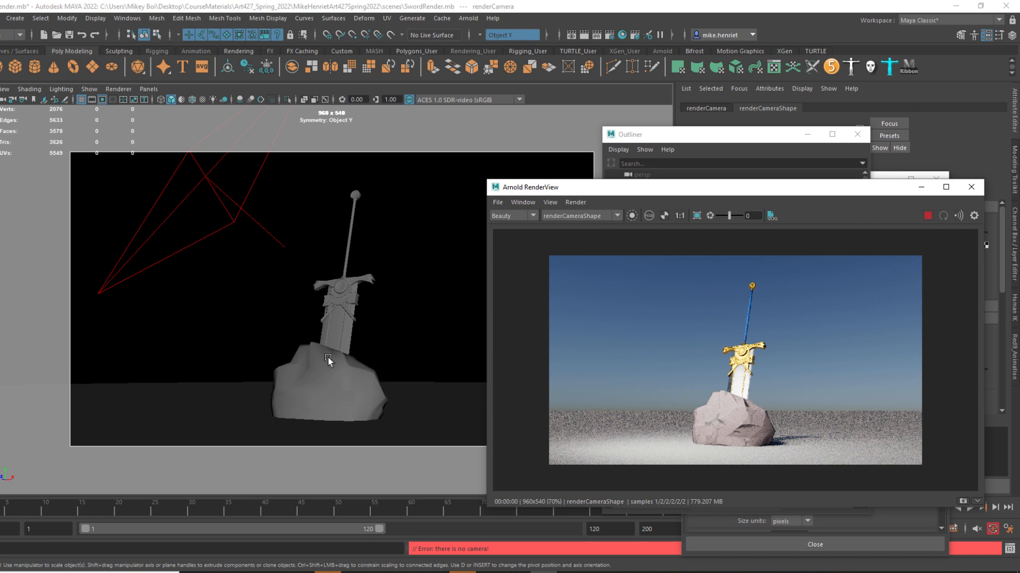
Restore the Render Settings window beside the render and set the Renderable Camera to renderCamera.
{"action": "left_click", "coordinate": [877, 174]}
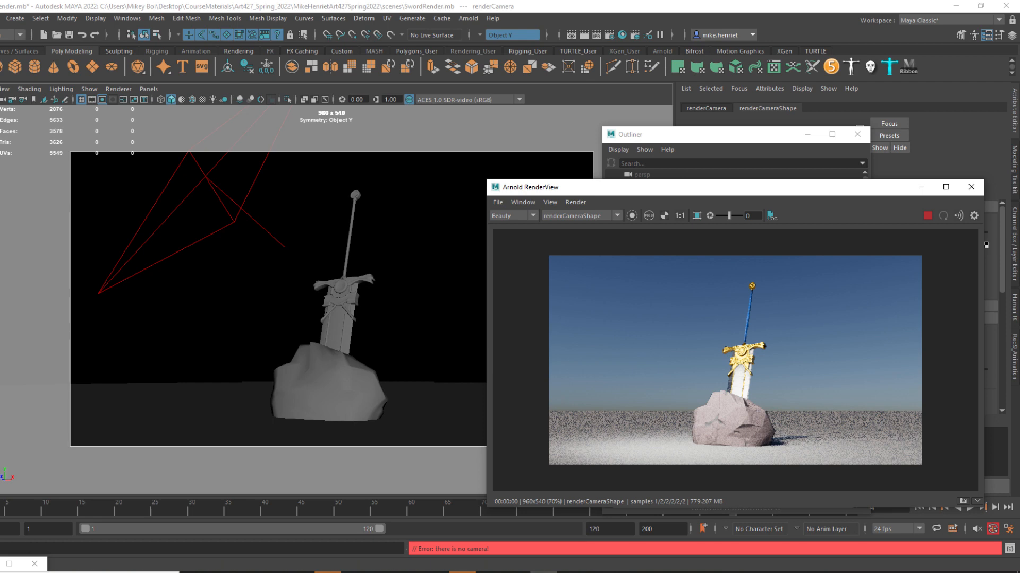
{"action": "left_click", "coordinate": [22, 564]}
{"action": "left_click", "coordinate": [21, 484]}
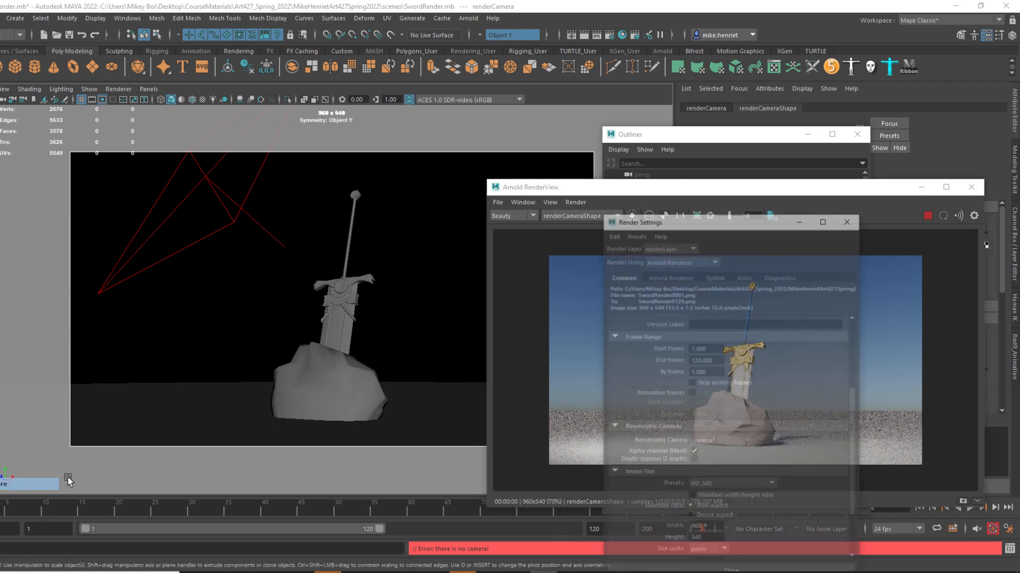
{"action": "left_click_drag", "start_coordinate": [743, 177], "coordinate": [103, 215]}
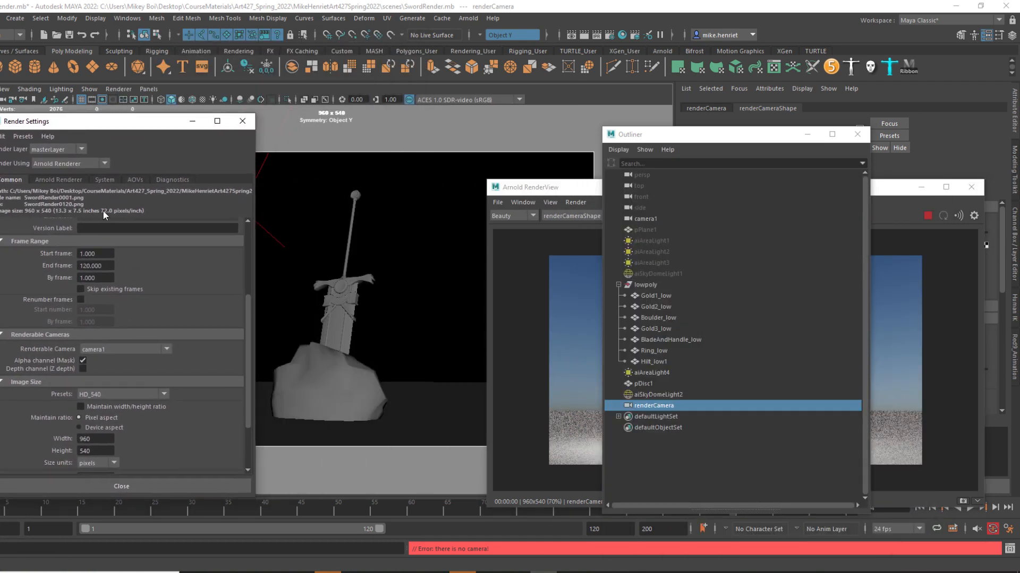
{"action": "left_click", "coordinate": [165, 351]}
{"action": "left_click", "coordinate": [101, 385]}
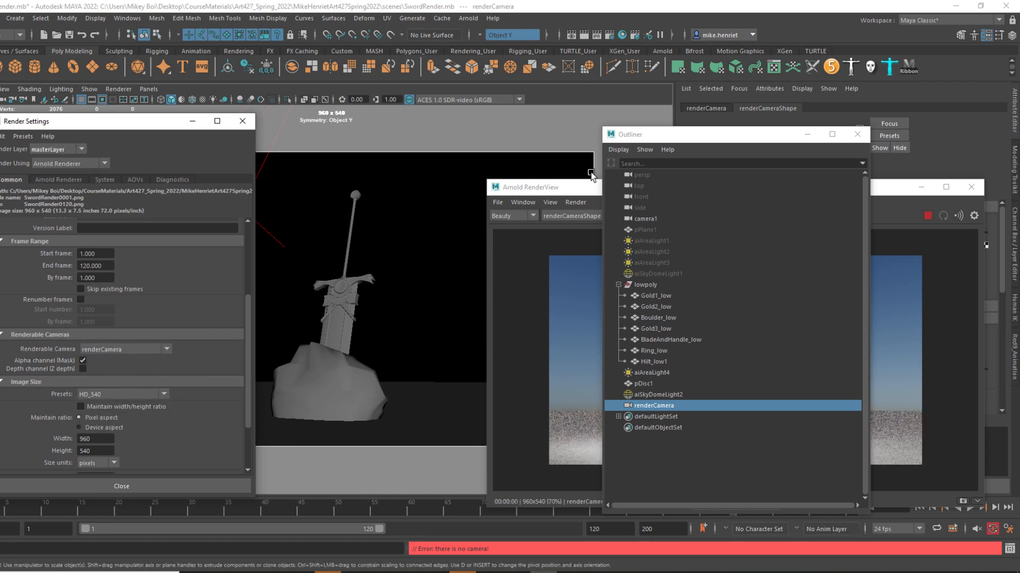
Set the image size preset to HD_1080 and inspect the sword, boulder and ground in the enlarged render.
{"action": "left_click_drag", "start_coordinate": [577, 191], "coordinate": [562, 117]}
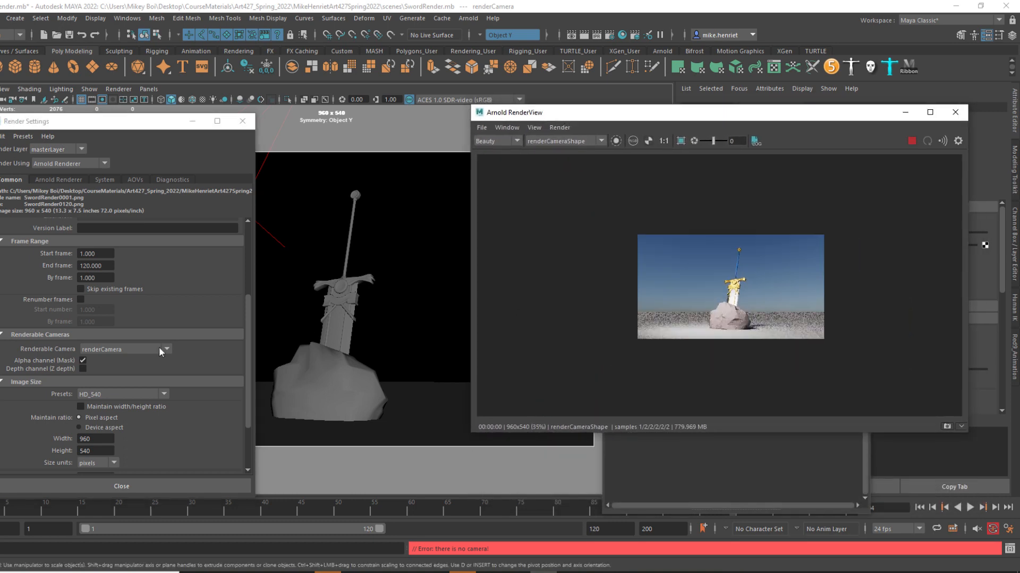
{"action": "left_click", "coordinate": [107, 395]}
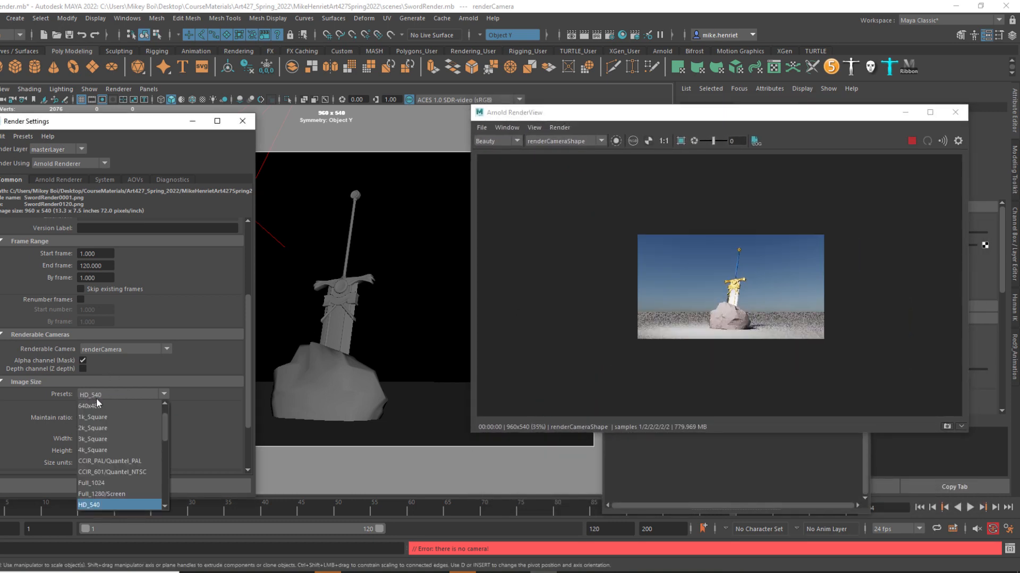
{"action": "scroll", "coordinate": [103, 497], "scroll_direction": "down", "scroll_amount": 1}
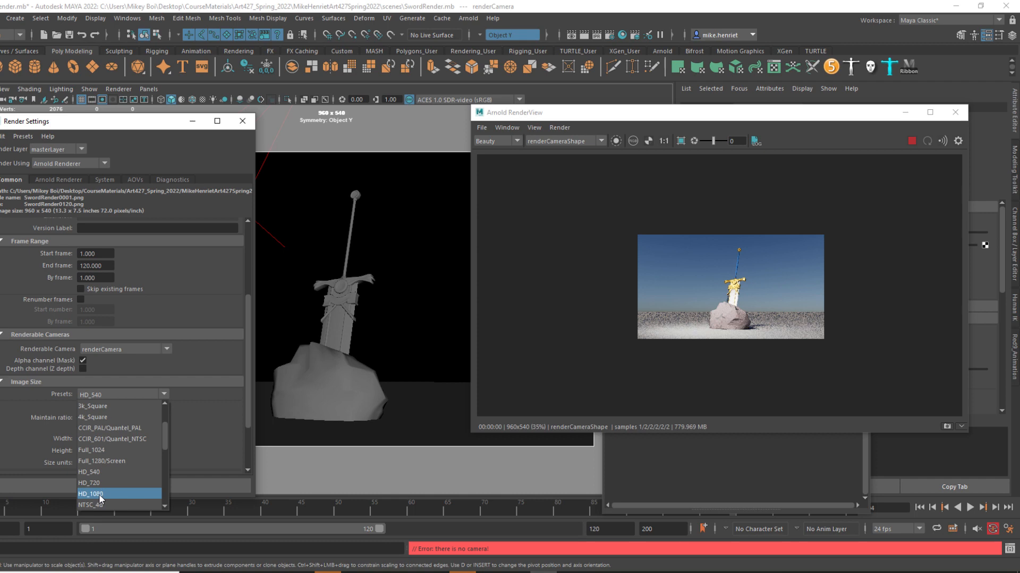
{"action": "left_click", "coordinate": [99, 495]}
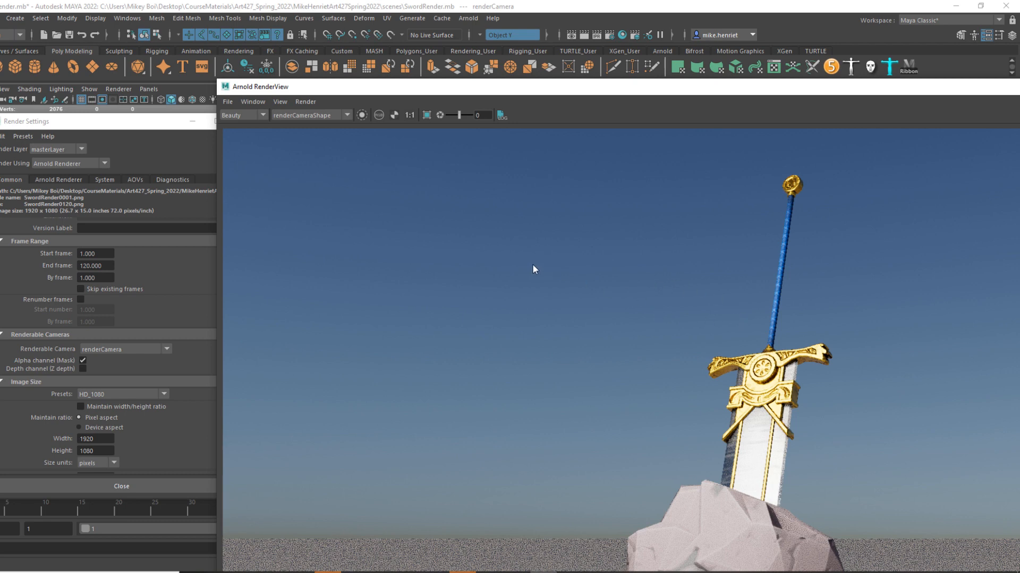
{"action": "scroll", "coordinate": [533, 265], "scroll_direction": "down", "scroll_amount": 2}
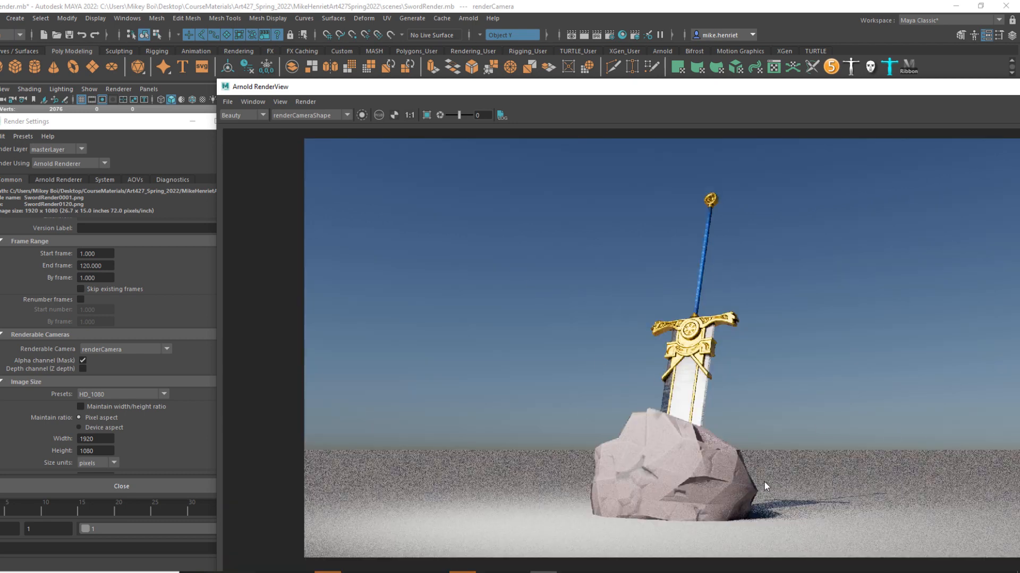
{"action": "scroll", "coordinate": [764, 475], "scroll_direction": "up", "scroll_amount": 5}
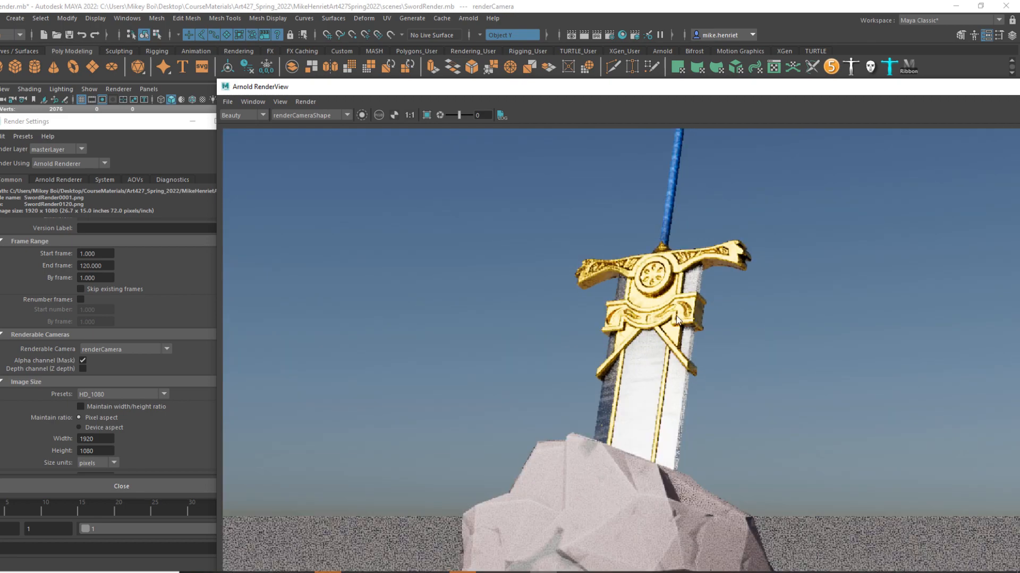
{"action": "scroll", "coordinate": [657, 343], "scroll_direction": "down", "scroll_amount": 4}
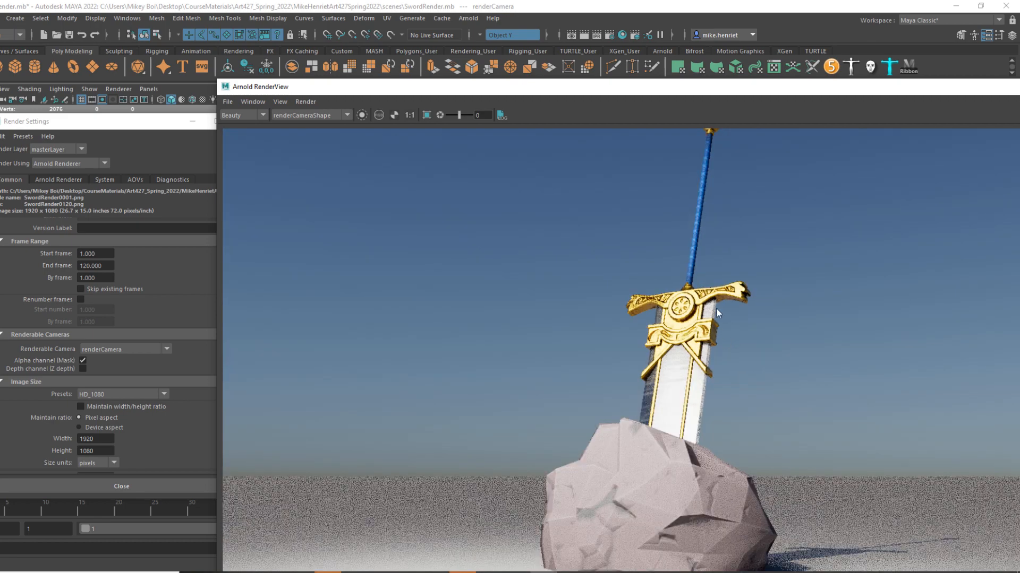
{"action": "left_click", "coordinate": [709, 312]}
{"action": "scroll", "coordinate": [781, 503], "scroll_direction": "down", "scroll_amount": 2}
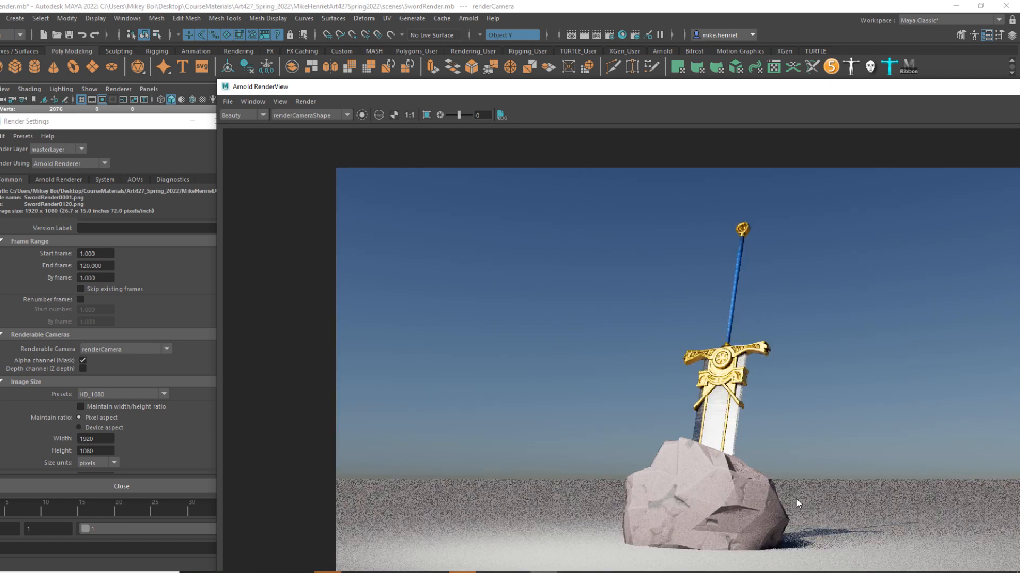
Bring the Render Settings forward and set the Arnold Camera (AA) samples to 3.
{"action": "left_click_drag", "start_coordinate": [619, 96], "coordinate": [568, 93]}
{"action": "left_click", "coordinate": [178, 122]}
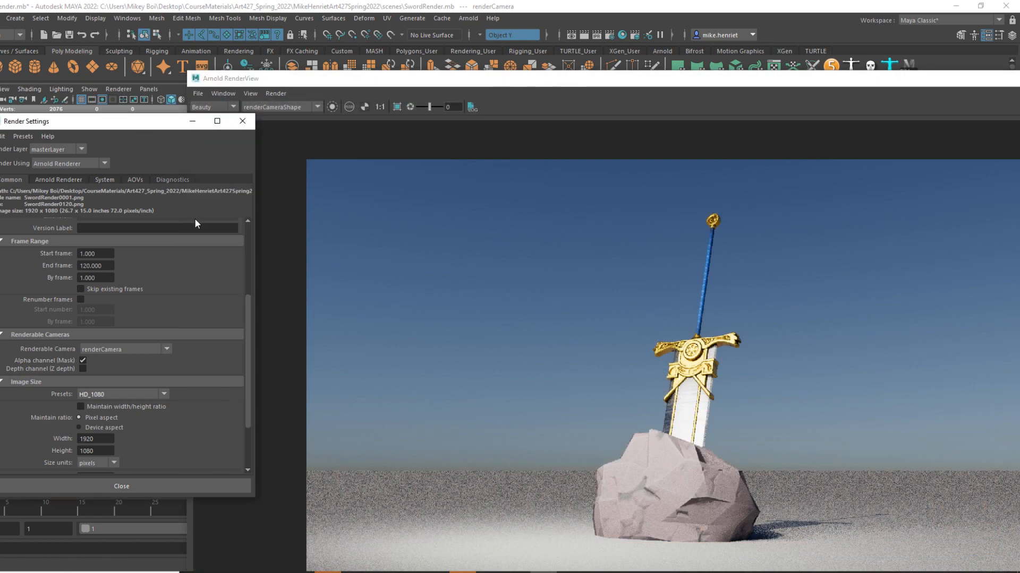
{"action": "left_click", "coordinate": [58, 180]}
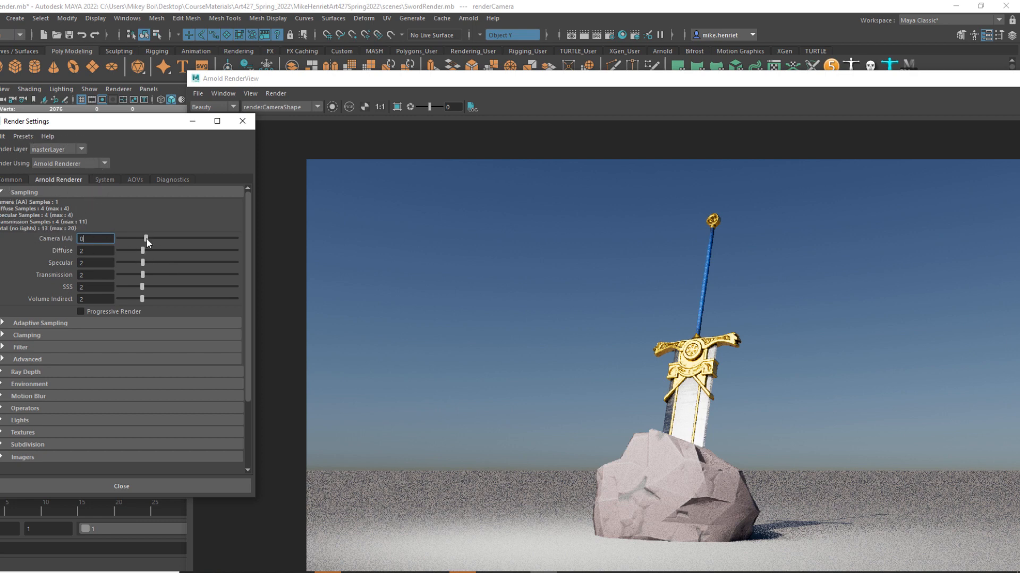
{"action": "left_click", "coordinate": [172, 238]}
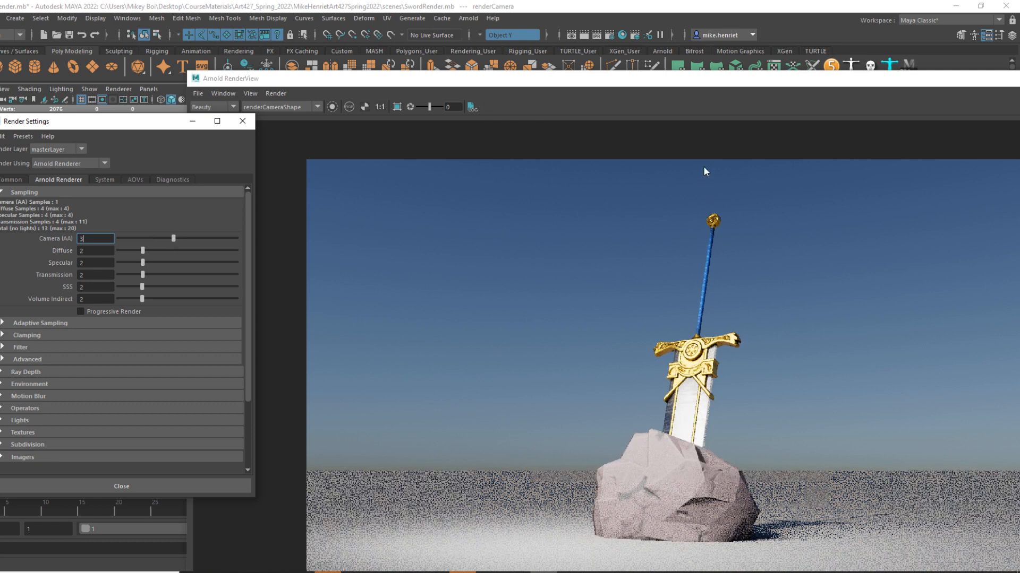
Reposition the Arnold RenderView and inspect the noise on the ground, the boulder's shadow and the sword in the updated render.
{"action": "left_click_drag", "start_coordinate": [742, 84], "coordinate": [690, 75]}
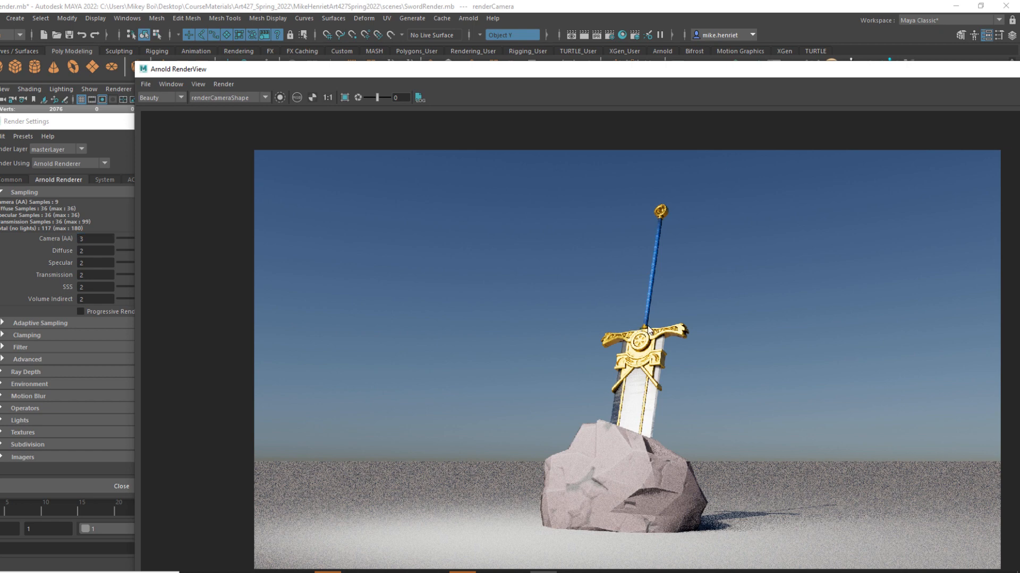
{"action": "left_click_drag", "start_coordinate": [687, 74], "coordinate": [686, 61]}
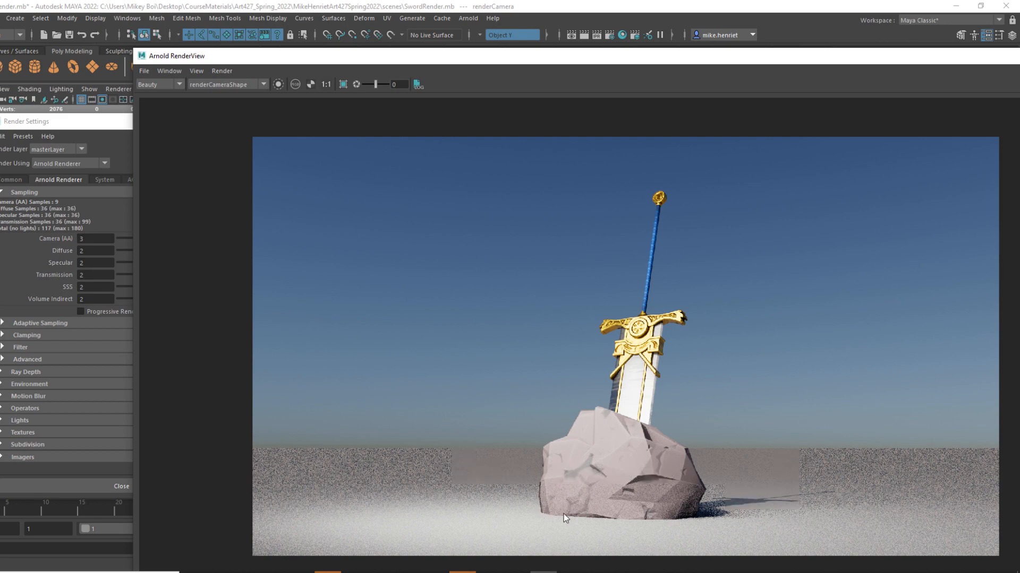
{"action": "scroll", "coordinate": [767, 511], "scroll_direction": "up", "scroll_amount": 5}
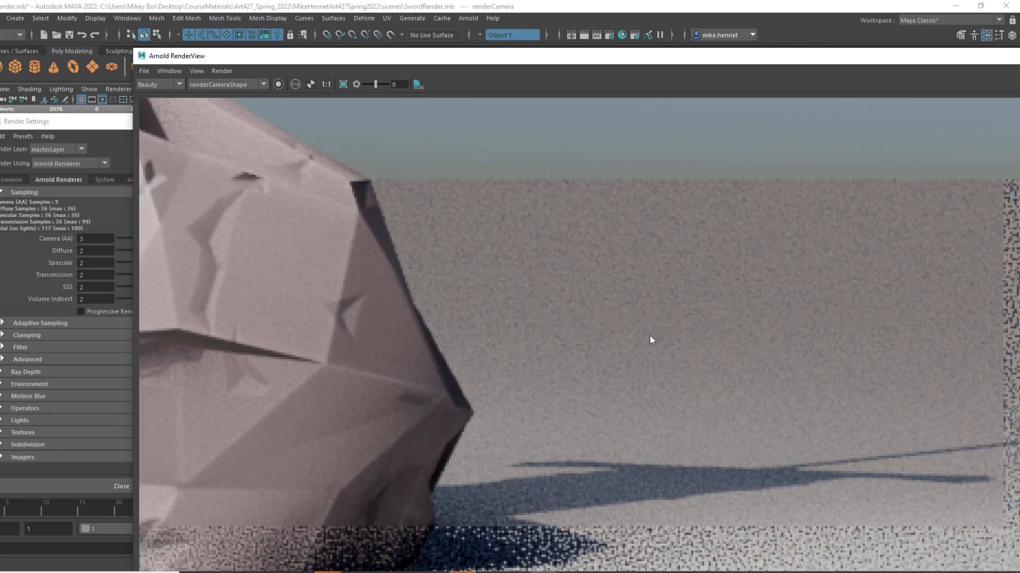
{"action": "scroll", "coordinate": [595, 399], "scroll_direction": "down", "scroll_amount": 3}
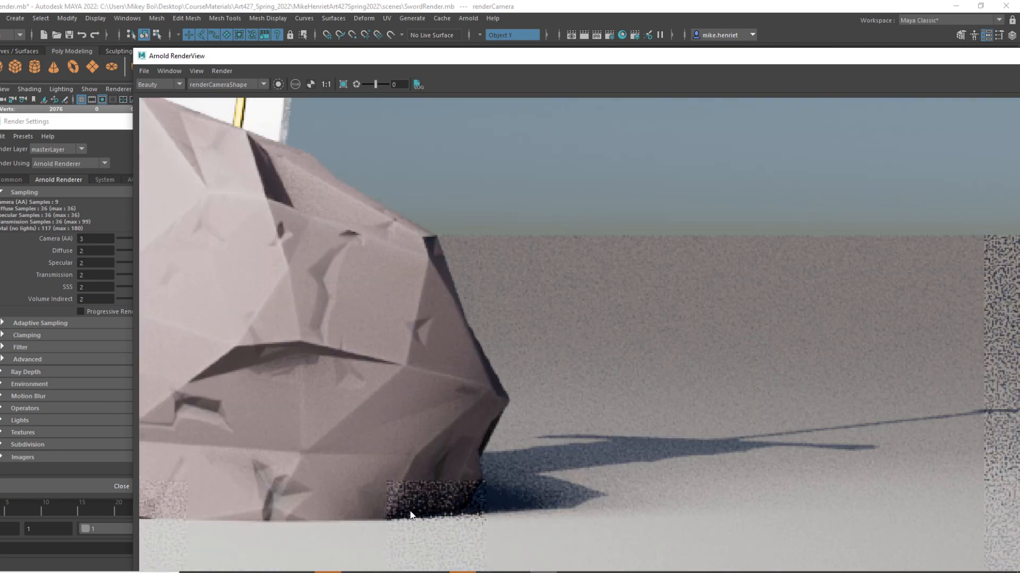
{"action": "scroll", "coordinate": [571, 390], "scroll_direction": "down", "scroll_amount": 5}
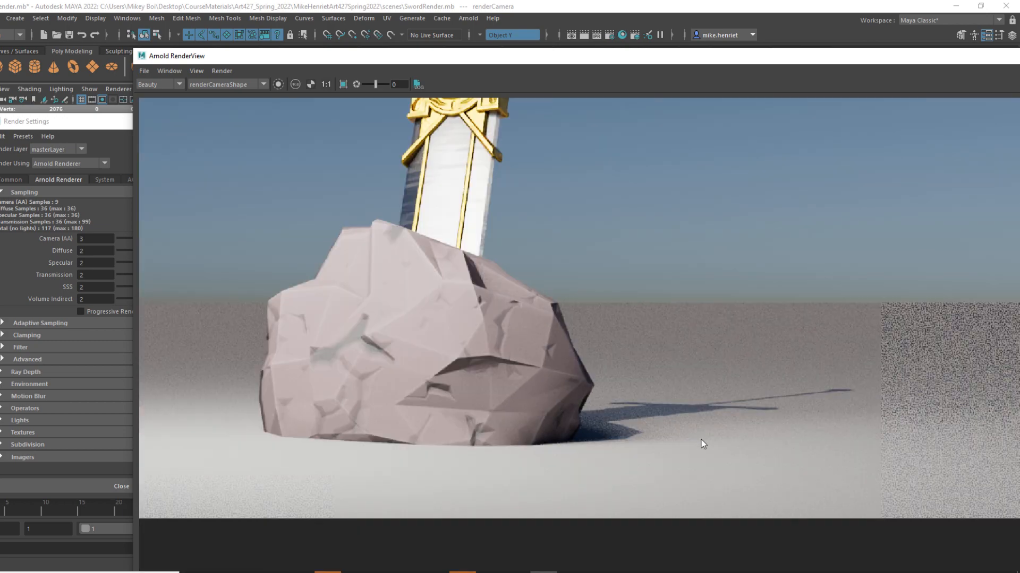
{"action": "scroll", "coordinate": [586, 282], "scroll_direction": "down", "scroll_amount": 2}
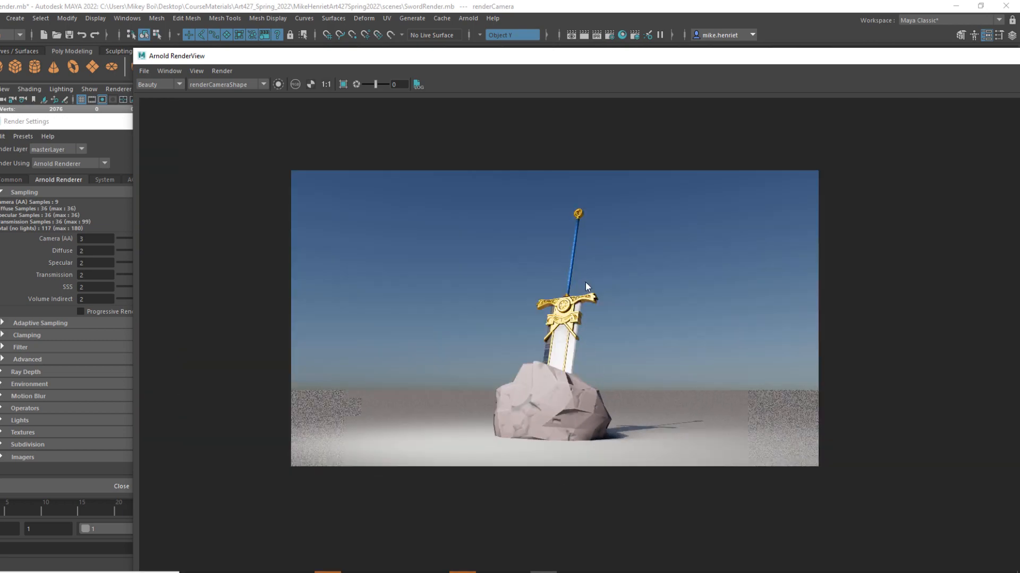
{"action": "scroll", "coordinate": [584, 396], "scroll_direction": "up", "scroll_amount": 4}
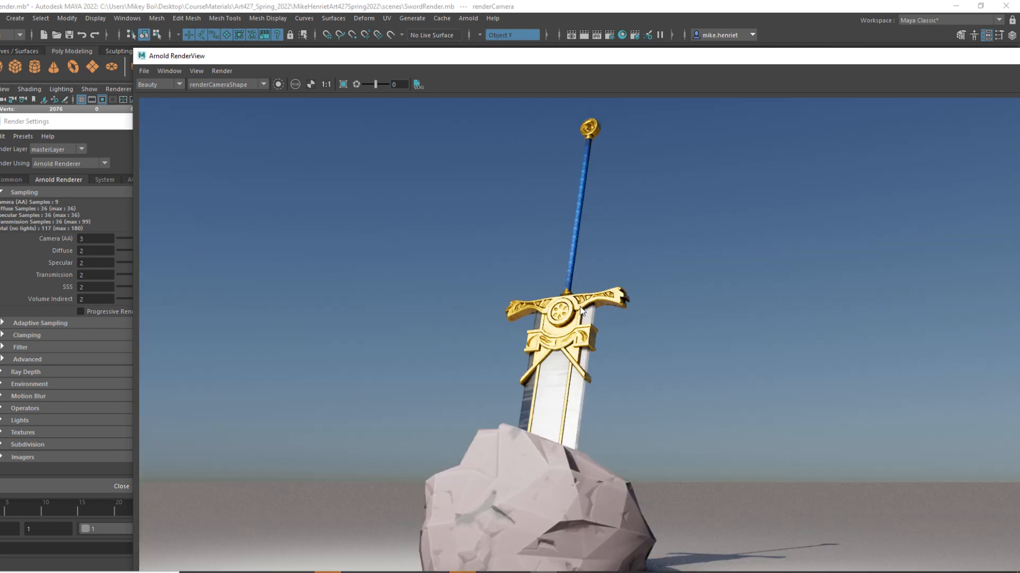
Bring the Render Settings forward, narrow the window slightly and place it beside the render while checking the ground's grain.
{"action": "left_click", "coordinate": [81, 123]}
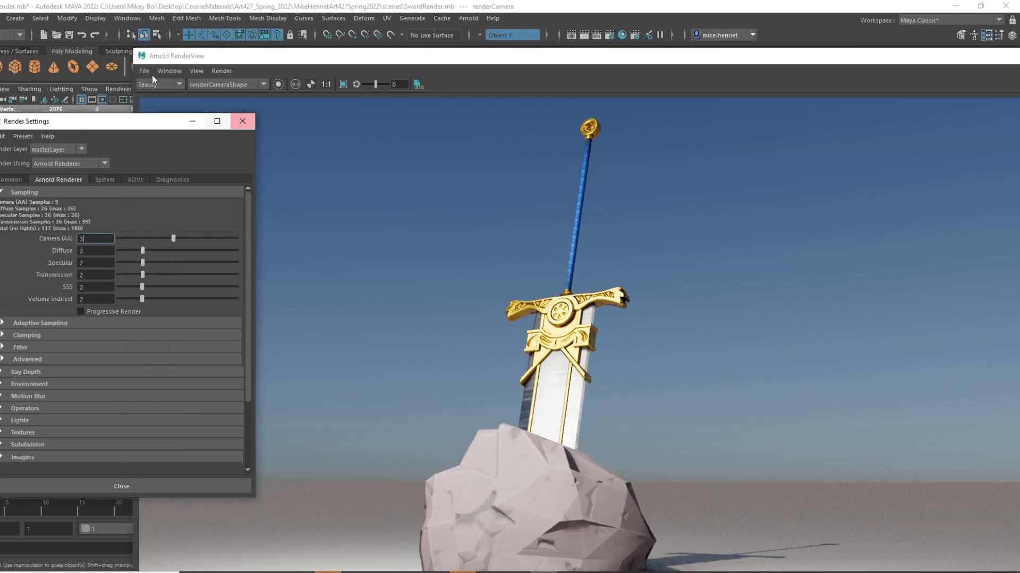
{"action": "left_click_drag", "start_coordinate": [122, 124], "coordinate": [408, 165]}
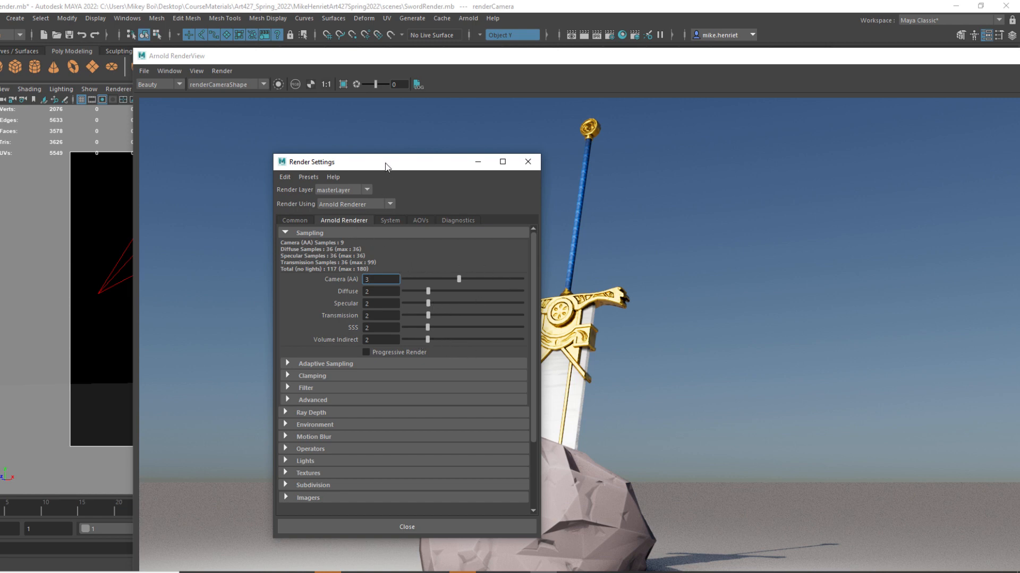
{"action": "left_click_drag", "start_coordinate": [386, 167], "coordinate": [62, 161]}
{"action": "scroll", "coordinate": [626, 408], "scroll_direction": "down", "scroll_amount": 2}
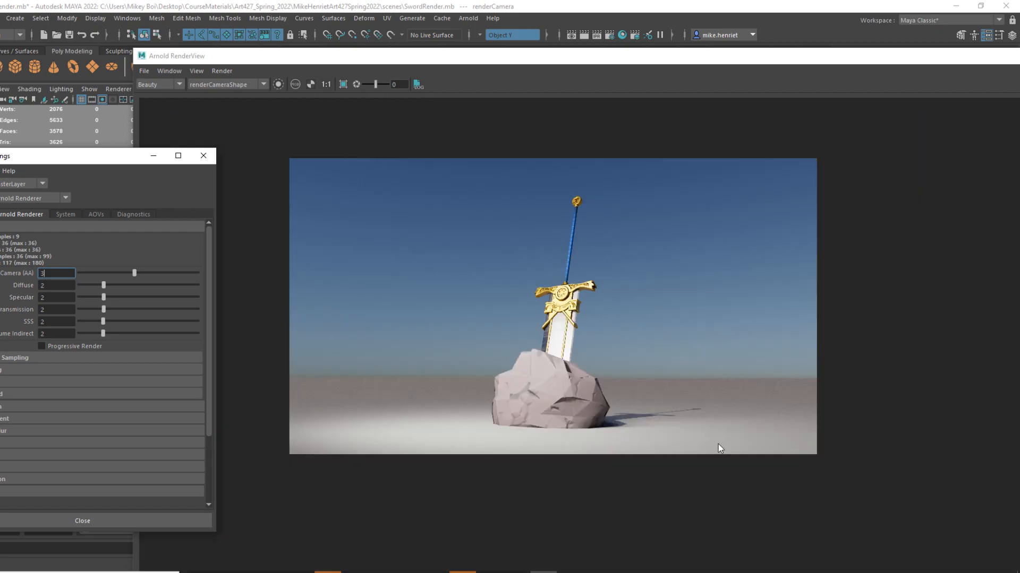
{"action": "scroll", "coordinate": [629, 428], "scroll_direction": "up", "scroll_amount": 4}
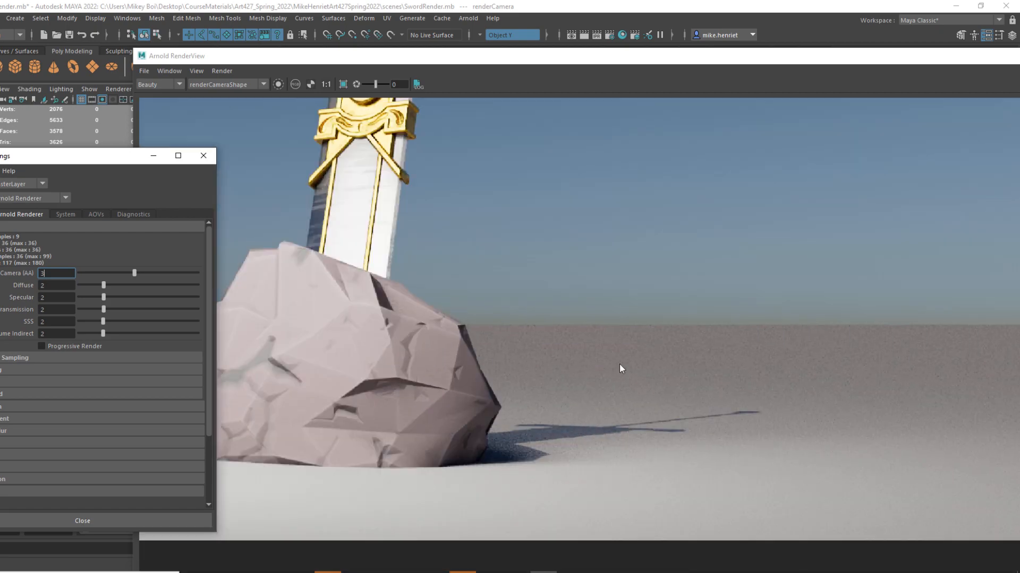
{"action": "scroll", "coordinate": [536, 385], "scroll_direction": "up", "scroll_amount": 3}
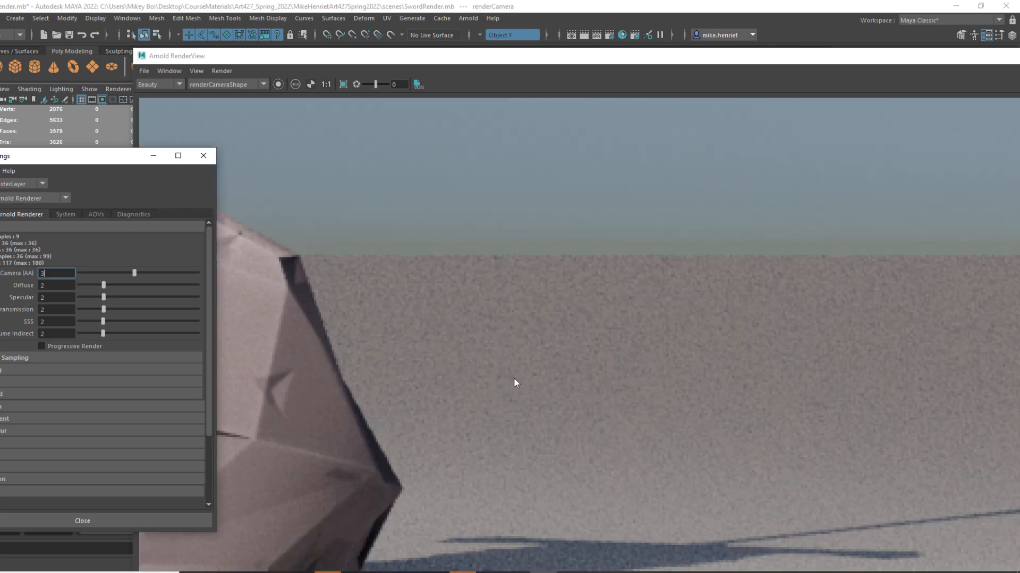
{"action": "scroll", "coordinate": [666, 311], "scroll_direction": "down", "scroll_amount": 3}
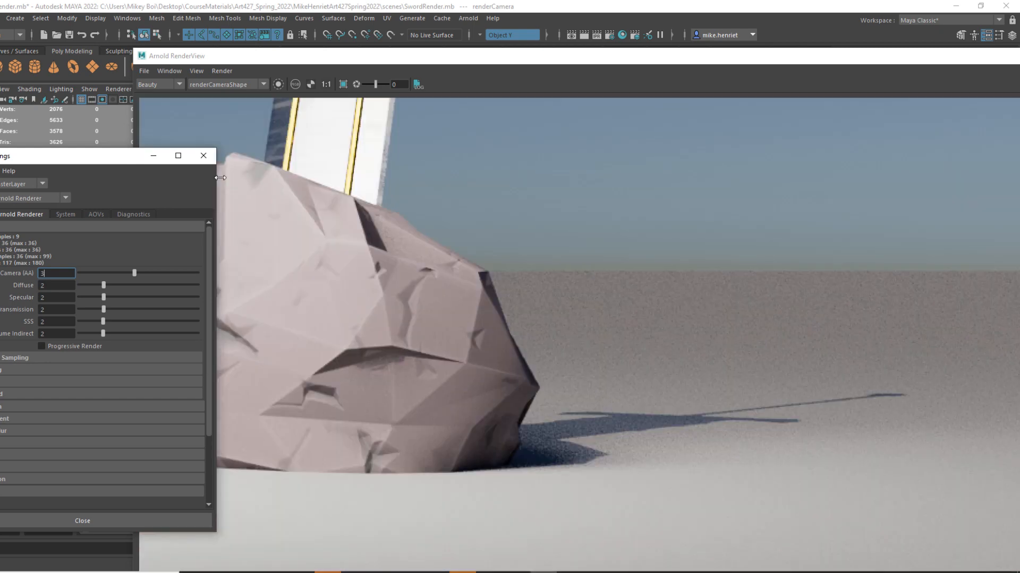
{"action": "left_click_drag", "start_coordinate": [60, 154], "coordinate": [212, 156]}
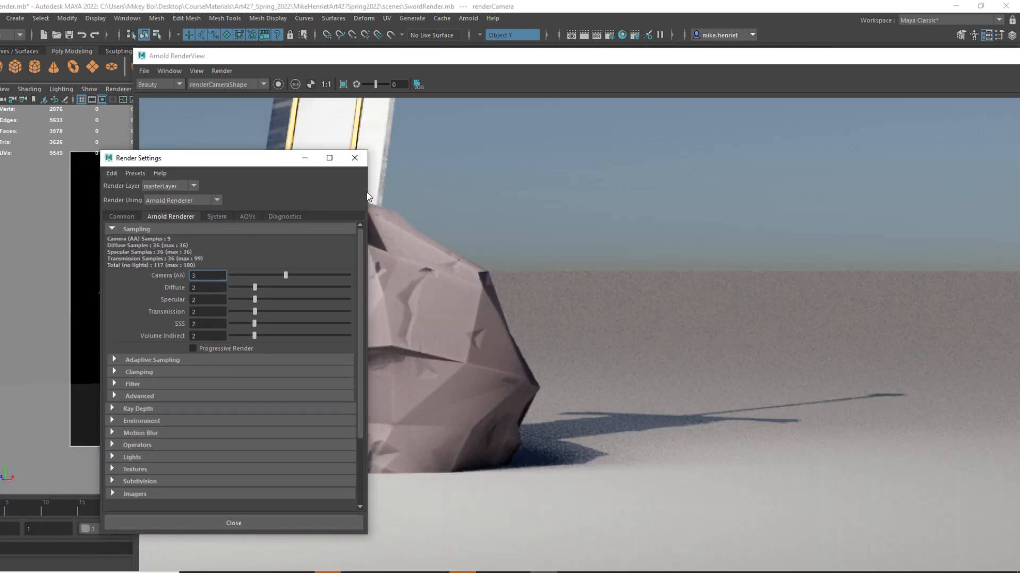
{"action": "mouse_move", "coordinate": [367, 191]}
{"action": "left_mouse_down"}
{"action": "mouse_move", "coordinate": [285, 192]}
{"action": "mouse_move", "coordinate": [349, 192]}
{"action": "left_mouse_up"}
{"action": "left_click_drag", "start_coordinate": [221, 166], "coordinate": [113, 124]}
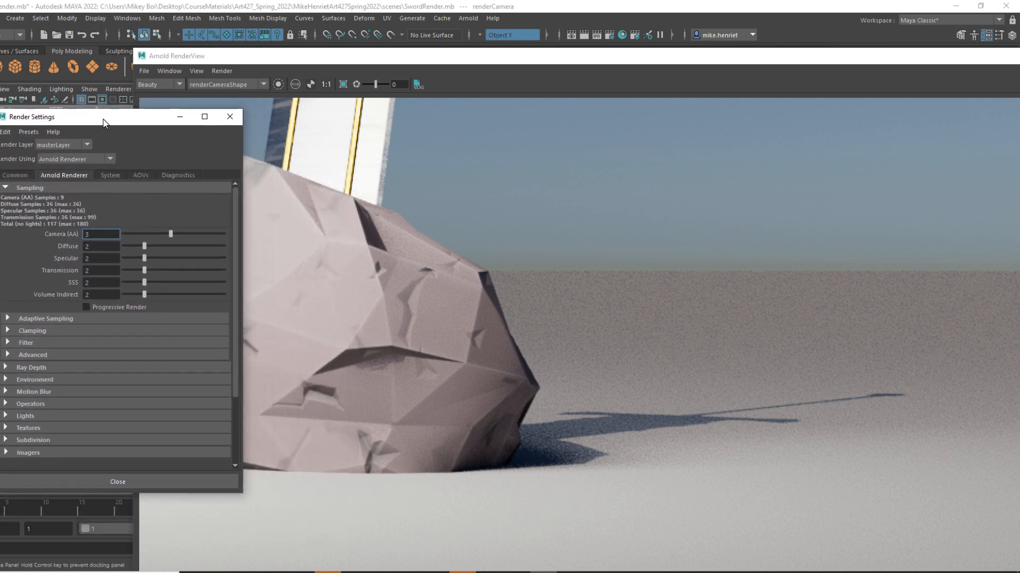
Inspect the boulder and sword again, and reposition the Arnold RenderView so its render-time status line can be read.
{"action": "scroll", "coordinate": [446, 223], "scroll_direction": "down", "scroll_amount": 4}
{"action": "scroll", "coordinate": [469, 298], "scroll_direction": "up", "scroll_amount": 5}
{"action": "scroll", "coordinate": [599, 435], "scroll_direction": "down", "scroll_amount": 7}
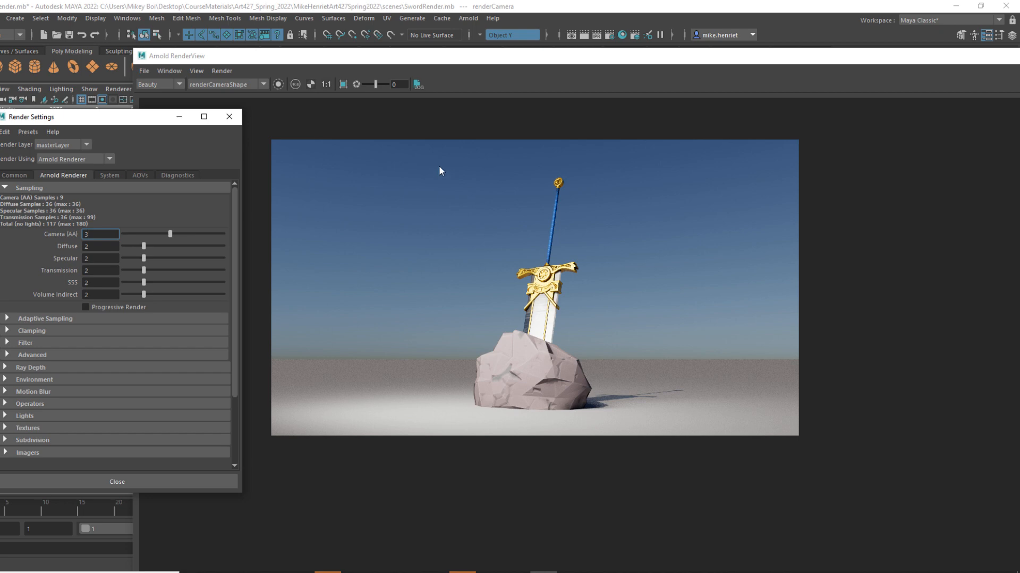
{"action": "scroll", "coordinate": [439, 169], "scroll_direction": "up", "scroll_amount": 2}
{"action": "left_click_drag", "start_coordinate": [396, 60], "coordinate": [404, 28]}
{"action": "left_click_drag", "start_coordinate": [132, 15], "coordinate": [273, 165]}
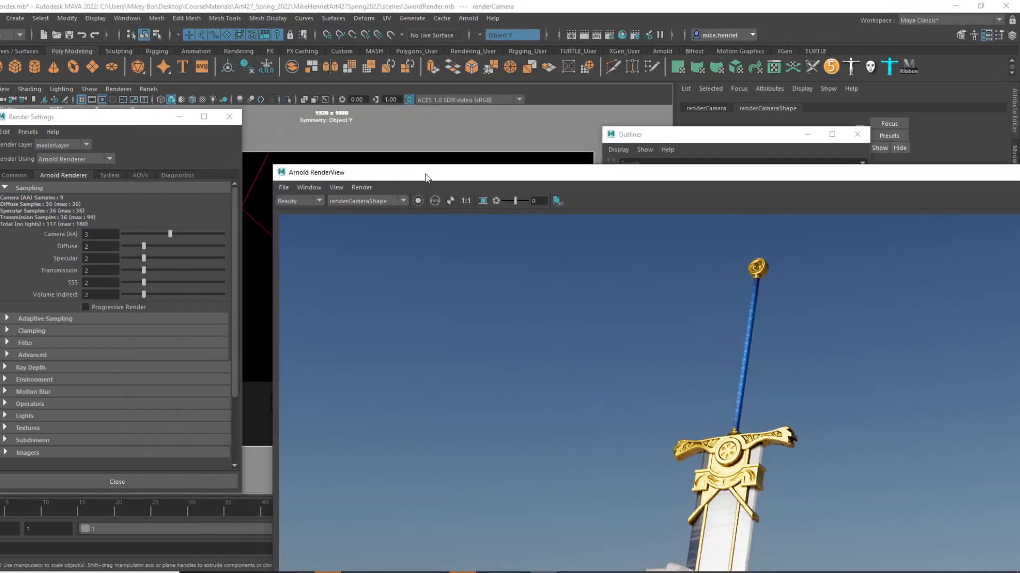
{"action": "left_click_drag", "start_coordinate": [419, 172], "coordinate": [380, 76]}
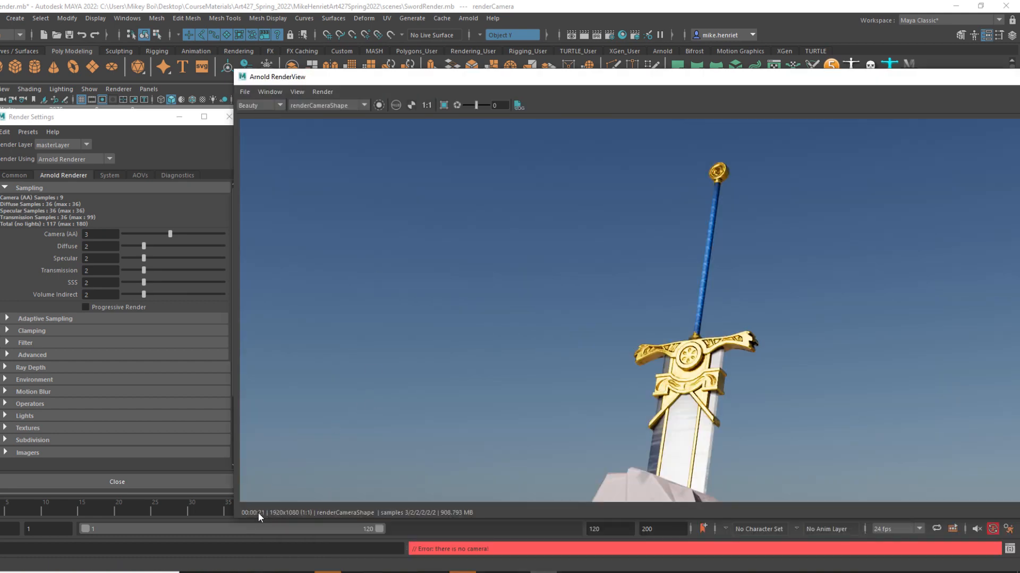
Switch to the Windows Calculator and place it over the render view.
{"action": "left_click", "coordinate": [125, 572]}
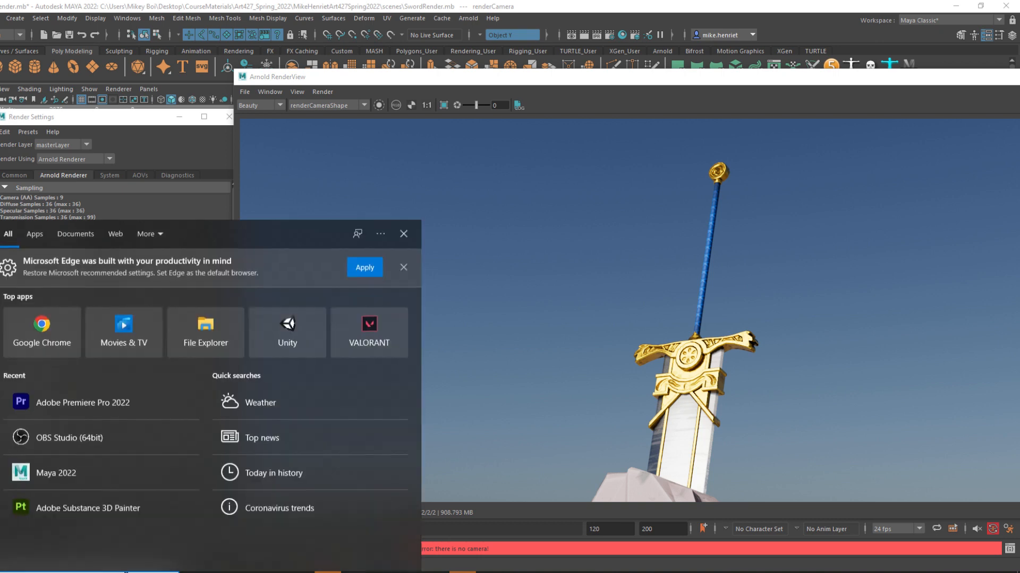
{"action": "type", "text": "cal"}
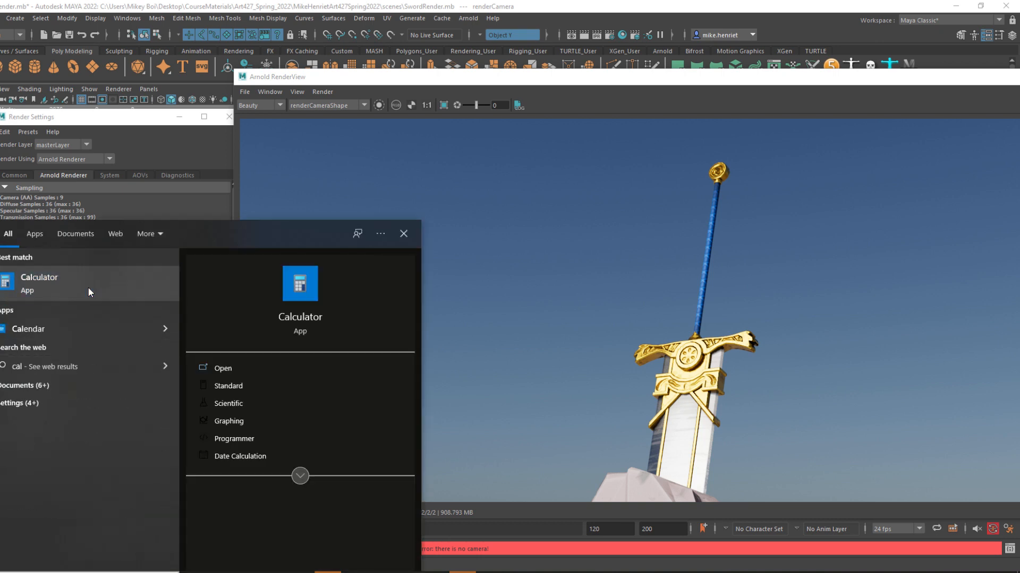
{"action": "left_click", "coordinate": [88, 292]}
{"action": "left_click_drag", "start_coordinate": [765, 95], "coordinate": [471, 111]}
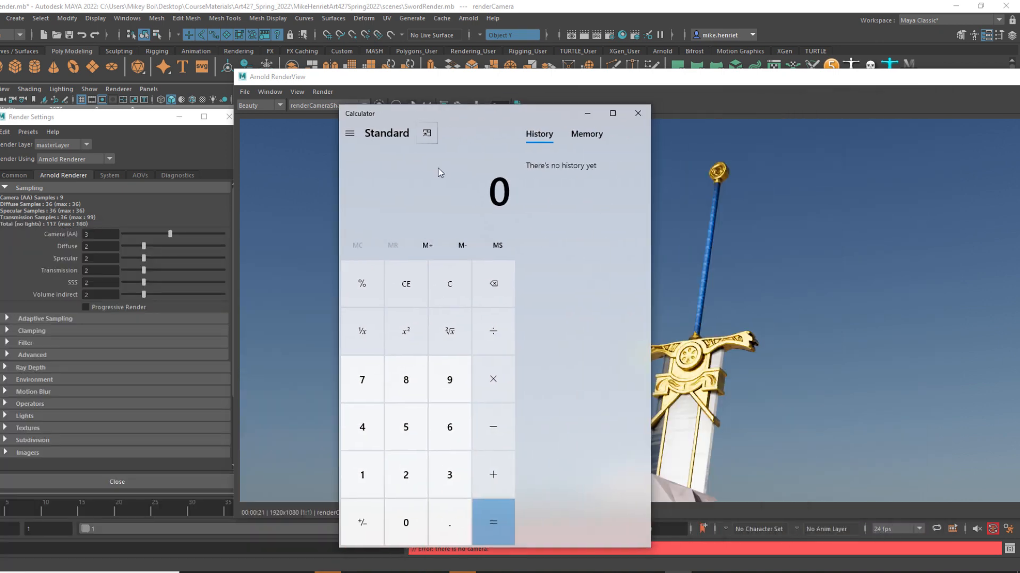
Multiply 120 frames by 24 in the Calculator to estimate the total render time.
{"action": "left_click", "coordinate": [366, 481]}
{"action": "left_click", "coordinate": [408, 478]}
{"action": "left_click", "coordinate": [409, 525]}
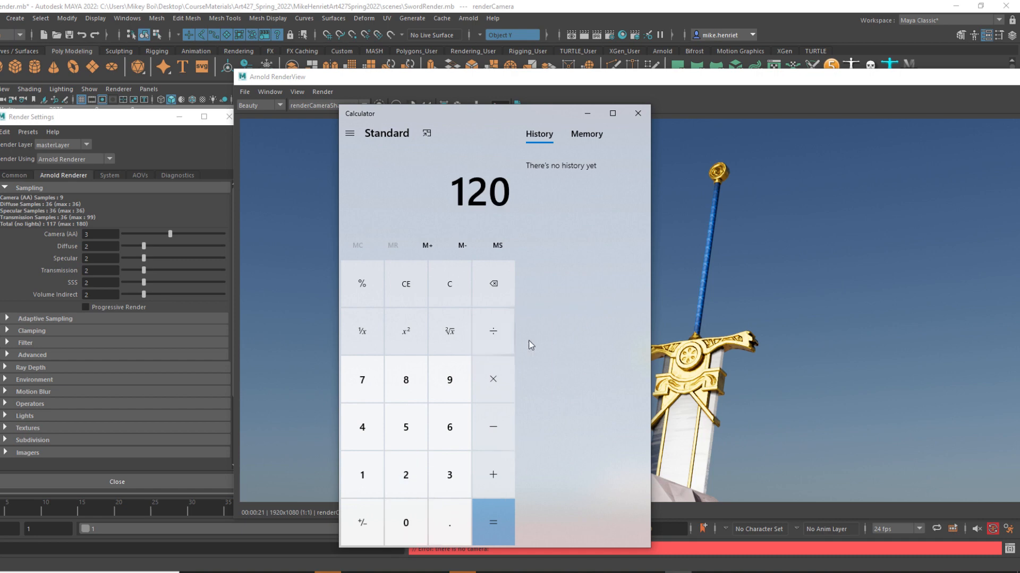
{"action": "left_click", "coordinate": [503, 378]}
{"action": "left_click", "coordinate": [407, 473]}
{"action": "left_click", "coordinate": [363, 428]}
{"action": "left_click", "coordinate": [493, 523]}
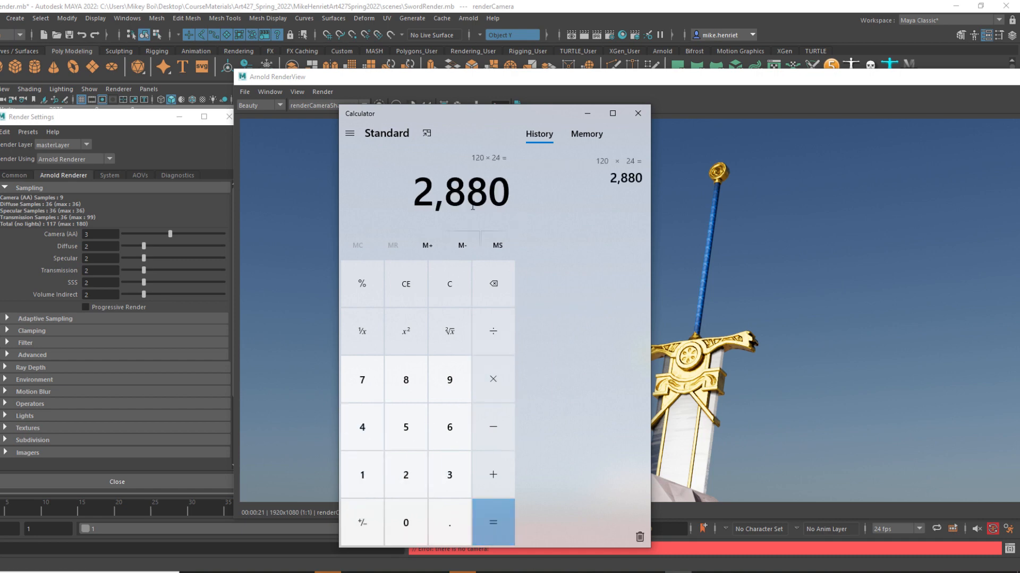
Divide the product by 60 to convert the render-time estimate, and switch back to Maya's Arnold RenderView.
{"action": "left_click", "coordinate": [499, 334]}
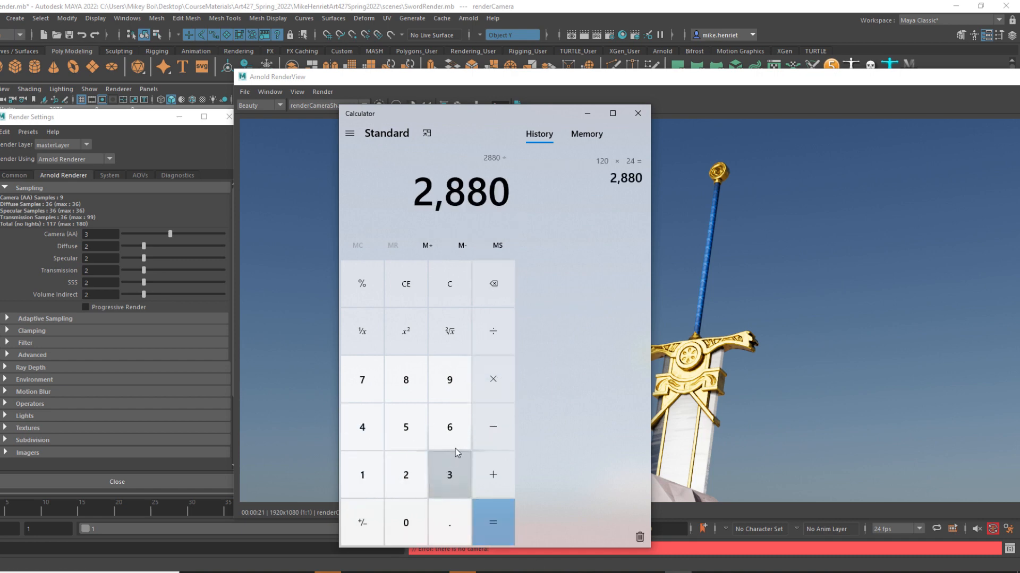
{"action": "left_click", "coordinate": [449, 428]}
{"action": "left_click", "coordinate": [405, 523]}
{"action": "left_click", "coordinate": [493, 522]}
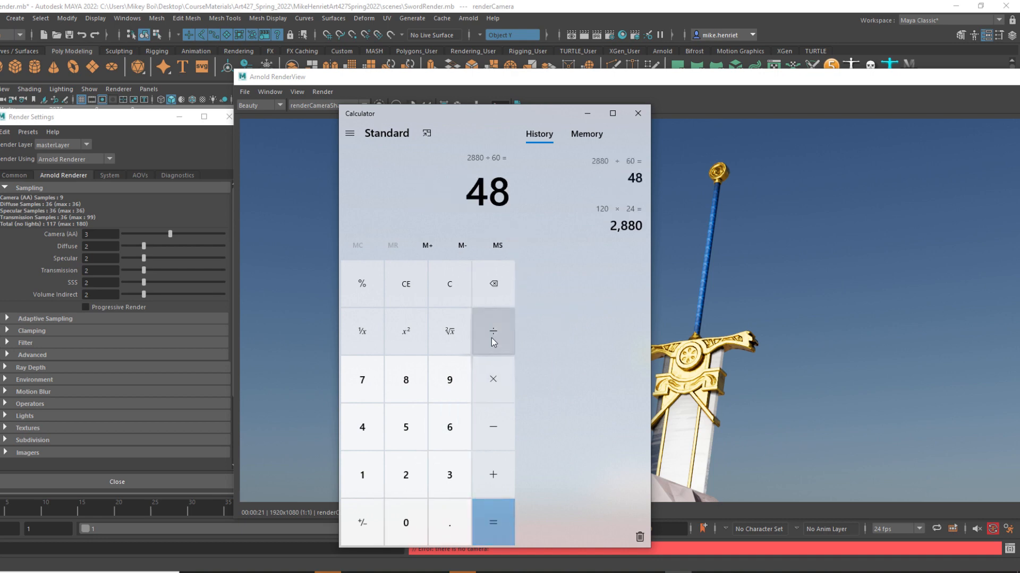
{"action": "left_click", "coordinate": [568, 89]}
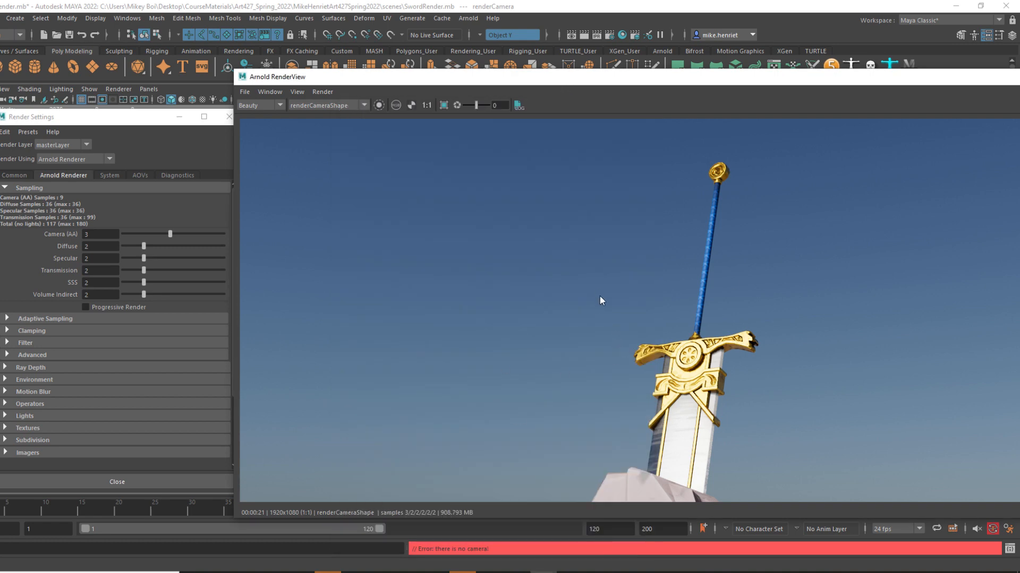
View the complete sword-and-boulder image, then shrink the Arnold RenderView and close it to uncover the scene.
{"action": "scroll", "coordinate": [531, 348], "scroll_direction": "down", "scroll_amount": 2}
{"action": "scroll", "coordinate": [530, 347], "scroll_direction": "down", "scroll_amount": 2}
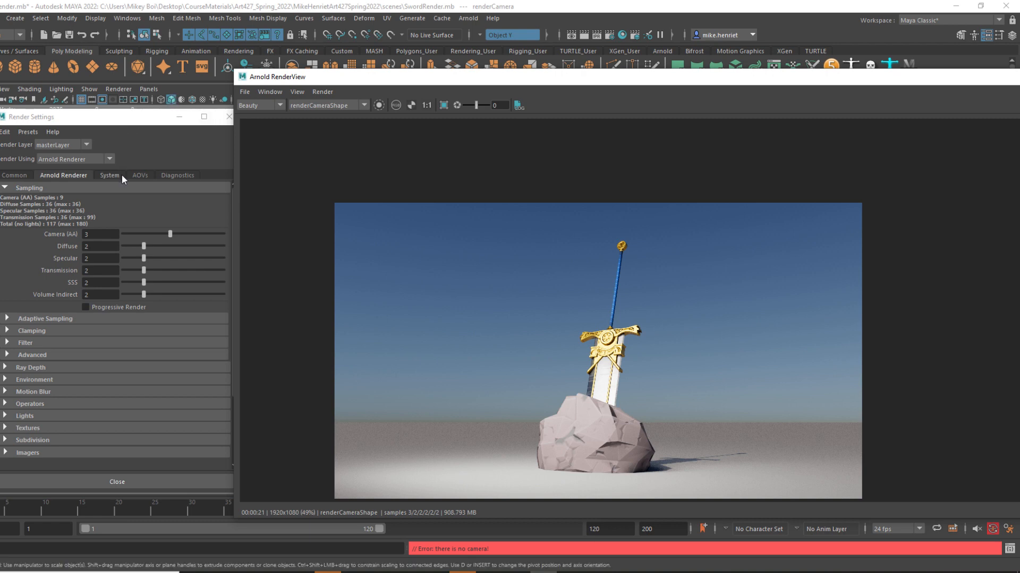
{"action": "left_click_drag", "start_coordinate": [906, 82], "coordinate": [756, 85]}
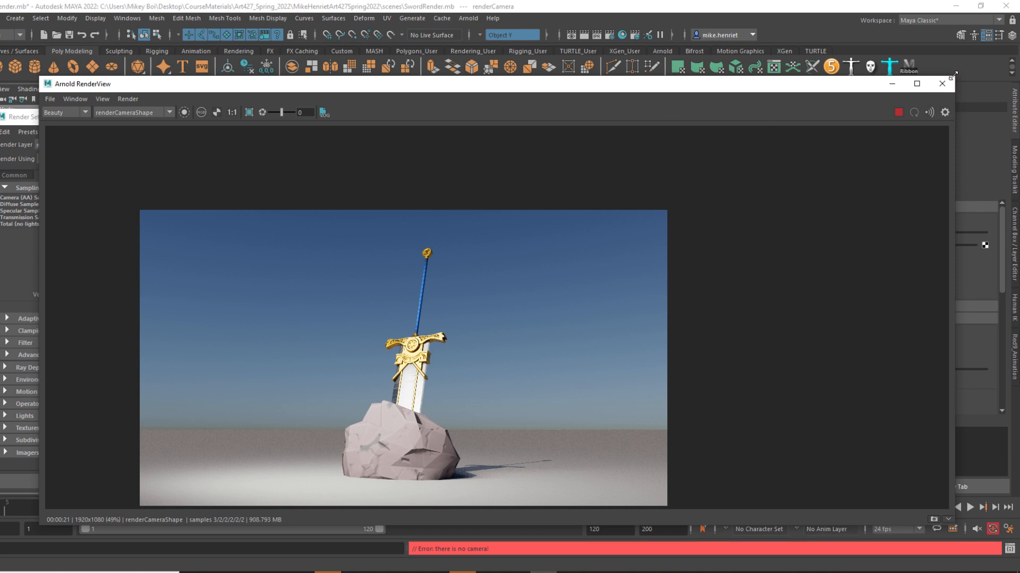
{"action": "left_click_drag", "start_coordinate": [951, 76], "coordinate": [812, 110]}
{"action": "left_click", "coordinate": [800, 117]}
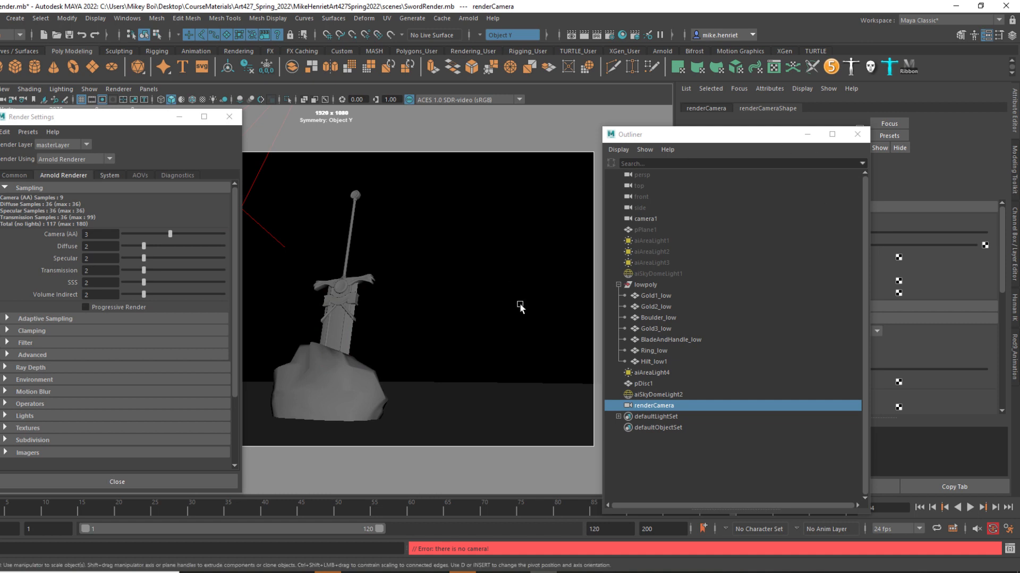
Place the lowpoly sword-and-boulder group inside a new parent group and activate the Move tool.
{"action": "left_click", "coordinate": [645, 286]}
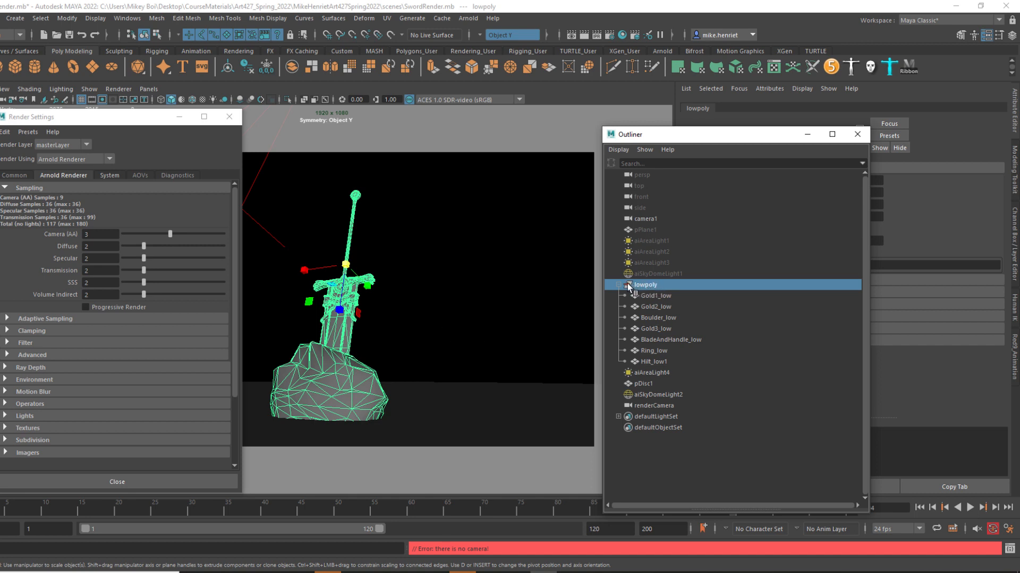
{"action": "key", "text": "ctrl+g"}
{"action": "key", "text": "w"}
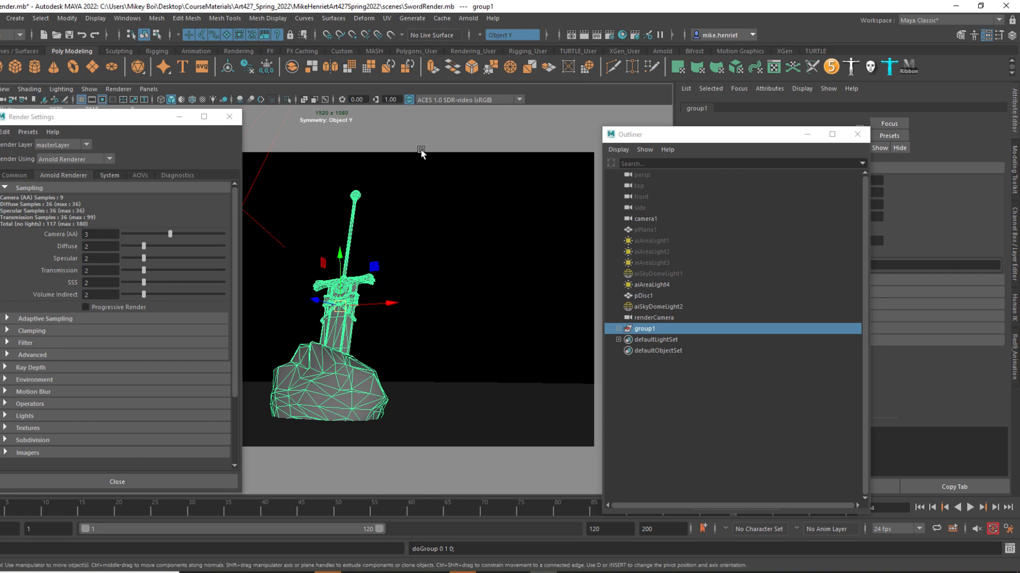
In an angled perspective view, move the new group's pivot down to the base of the boulder.
{"action": "key", "text": "space"}
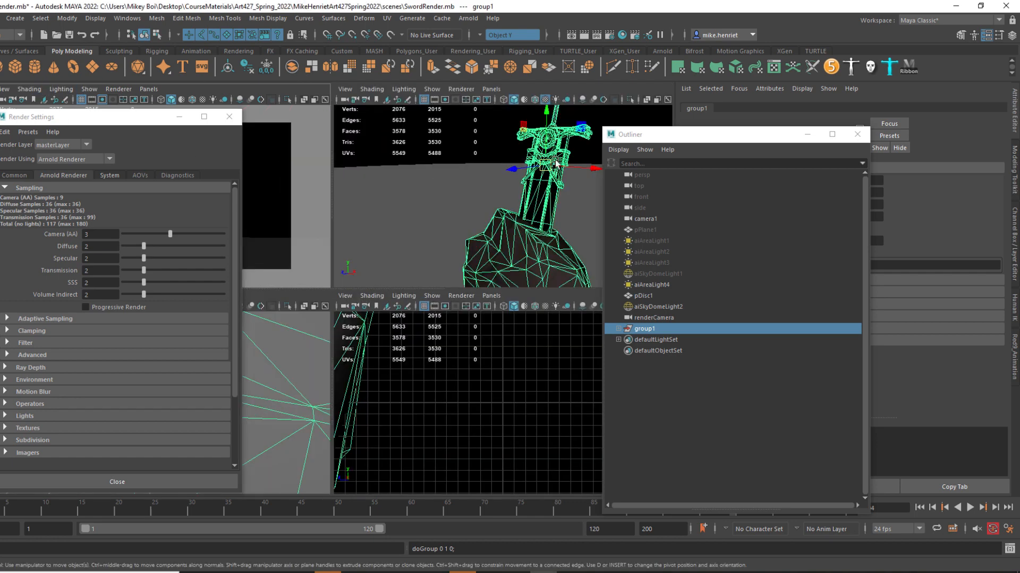
{"action": "key", "text": "space"}
{"action": "left_click_drag", "start_coordinate": [476, 298], "coordinate": [368, 286], "text": "alt"}
{"action": "scroll", "coordinate": [387, 306], "scroll_direction": "down", "scroll_amount": 6}
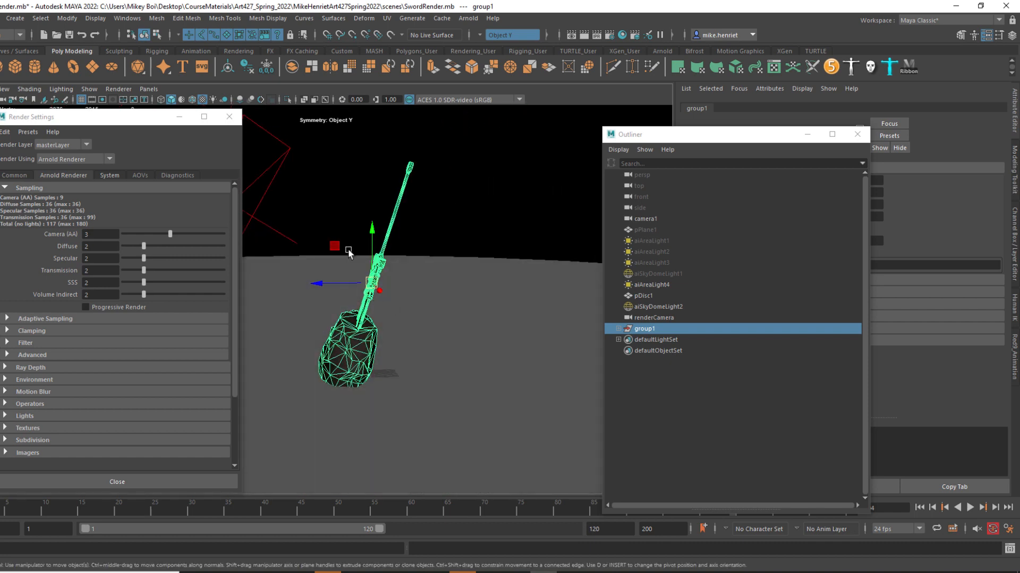
{"action": "key", "text": "d"}
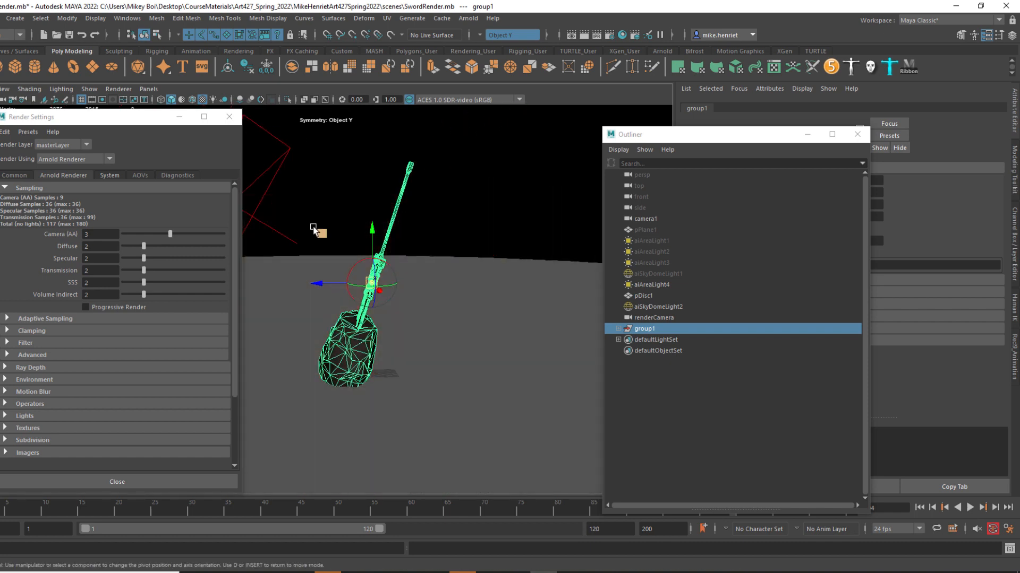
{"action": "middle_click_drag", "start_coordinate": [321, 235], "coordinate": [303, 328]}
{"action": "key", "text": "d"}
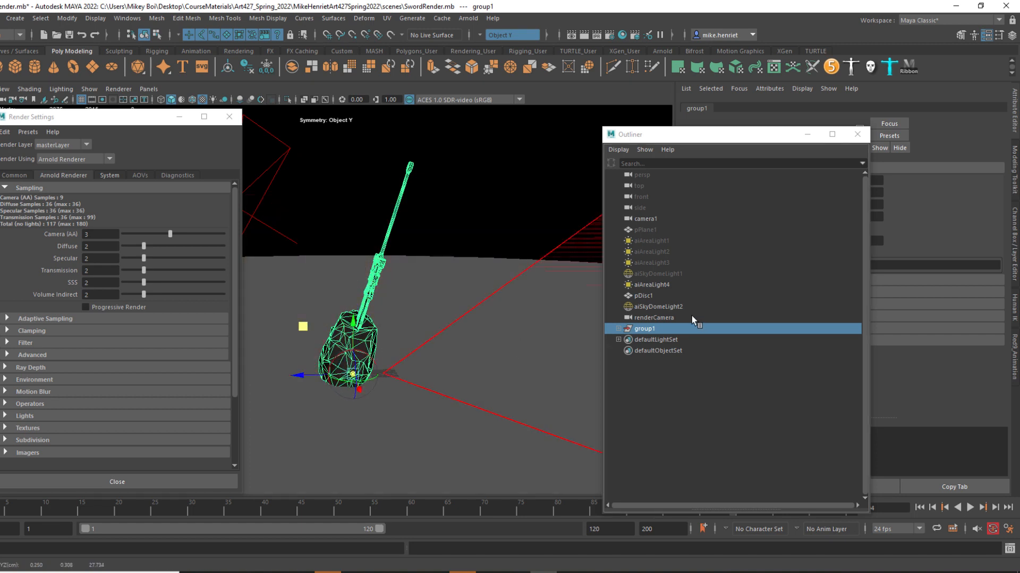
Compare the pivots of the nested lowpoly group and its parent group, and leave pivot editing with the parent selected.
{"action": "left_click", "coordinate": [618, 329]}
{"action": "left_click", "coordinate": [650, 340]}
{"action": "left_click", "coordinate": [625, 339]}
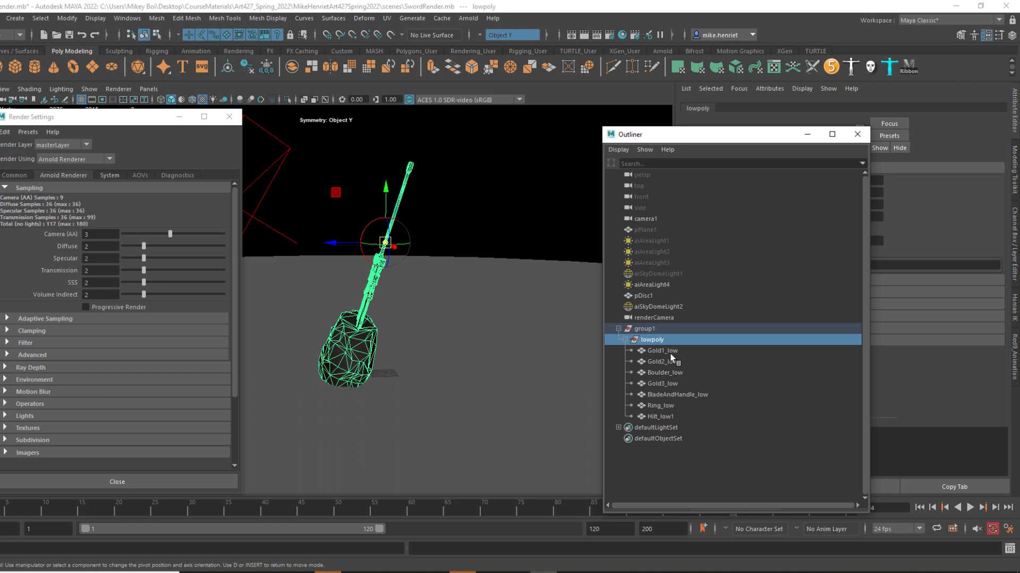
{"action": "left_click", "coordinate": [655, 329]}
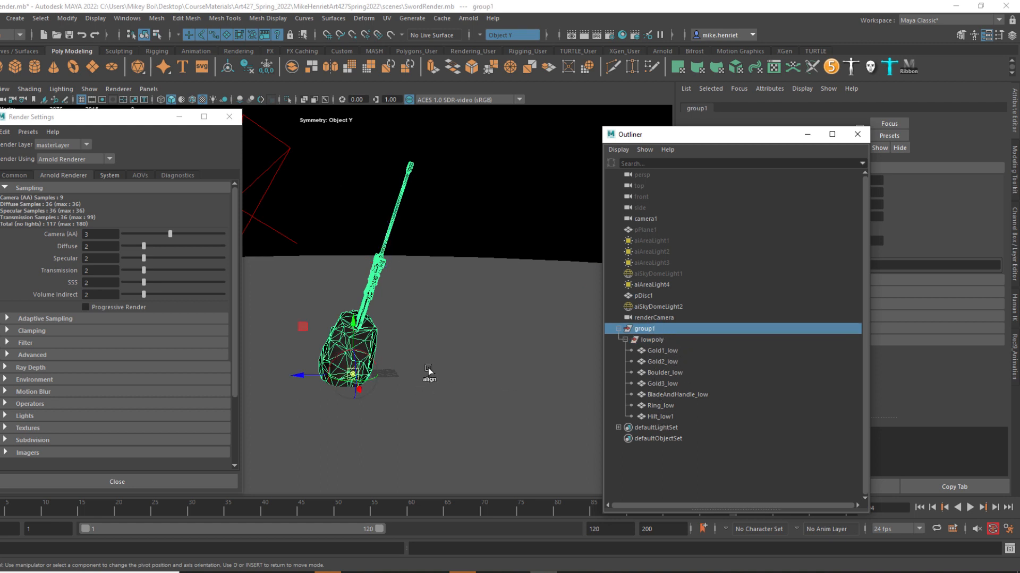
{"action": "key", "text": "d"}
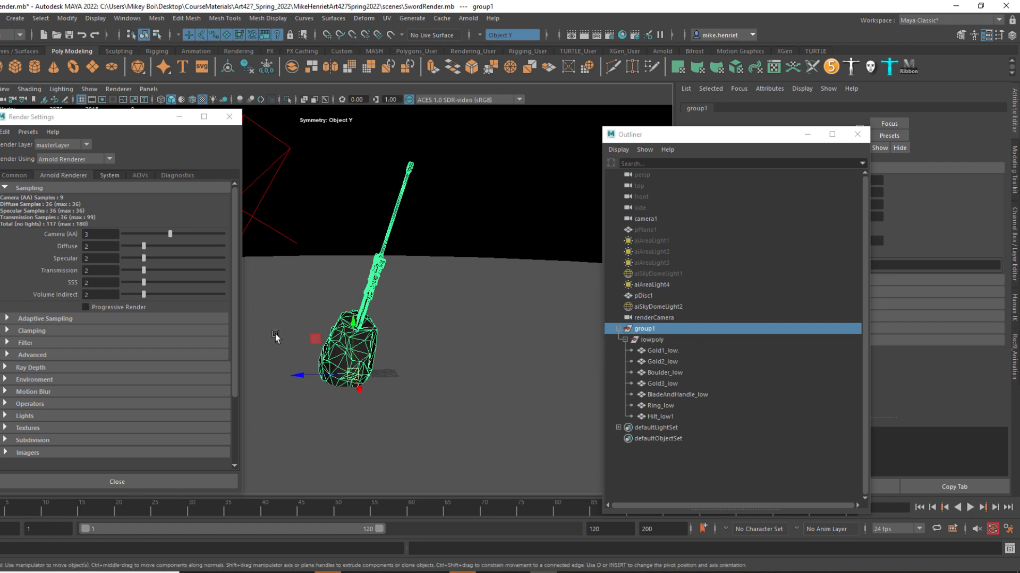
Set a keyframe on all transform channels of the parent group at frame 1.
{"action": "key", "text": "s"}
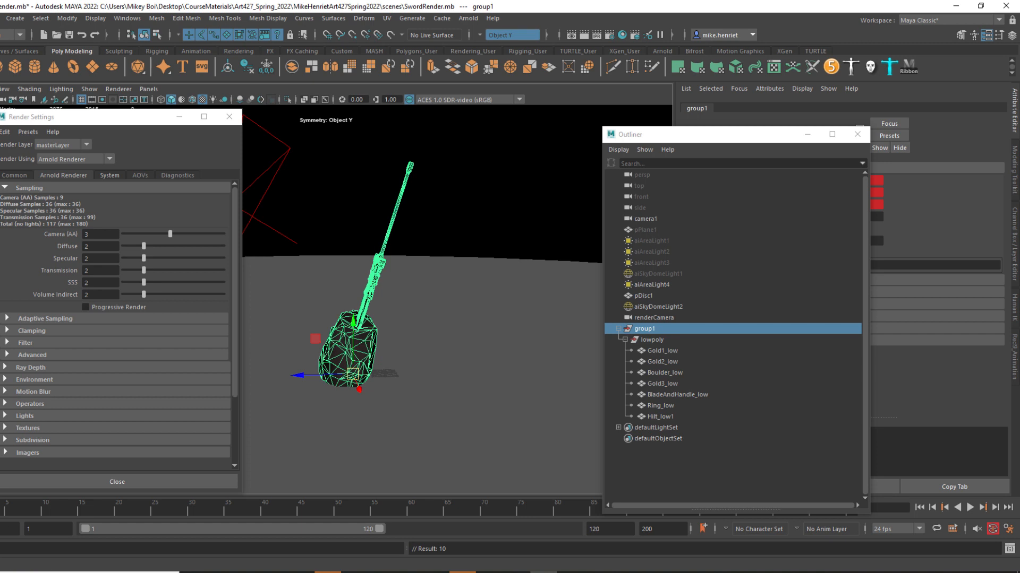
{"action": "key", "text": "alt+v"}
{"action": "key", "text": "alt+v"}
At frame 120, set the parent group's Rotate Y to 360 and key it.
{"action": "left_click_drag", "start_coordinate": [744, 134], "coordinate": [516, 107]}
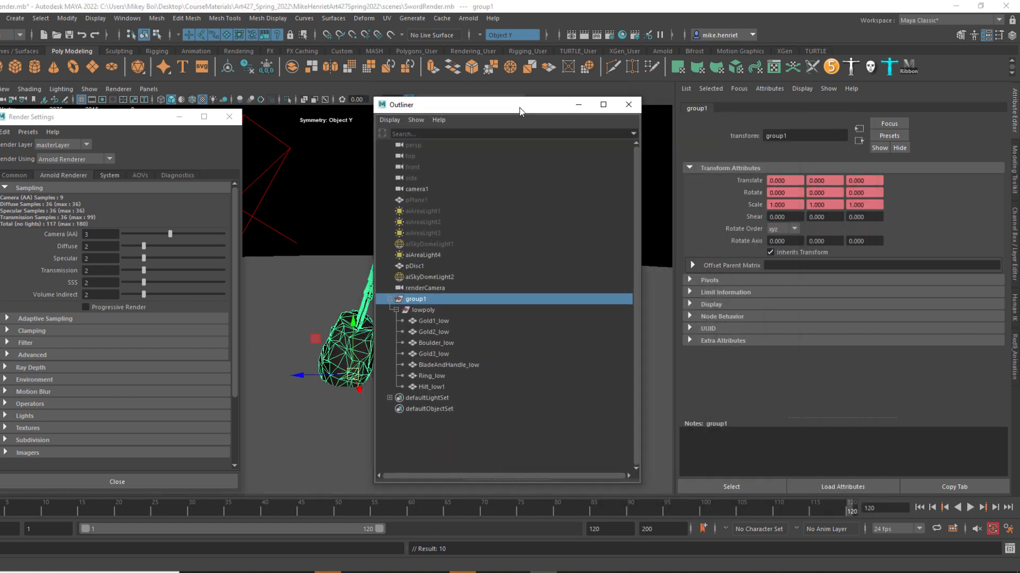
{"action": "left_click", "coordinate": [1014, 226]}
{"action": "double_click", "coordinate": [985, 154]}
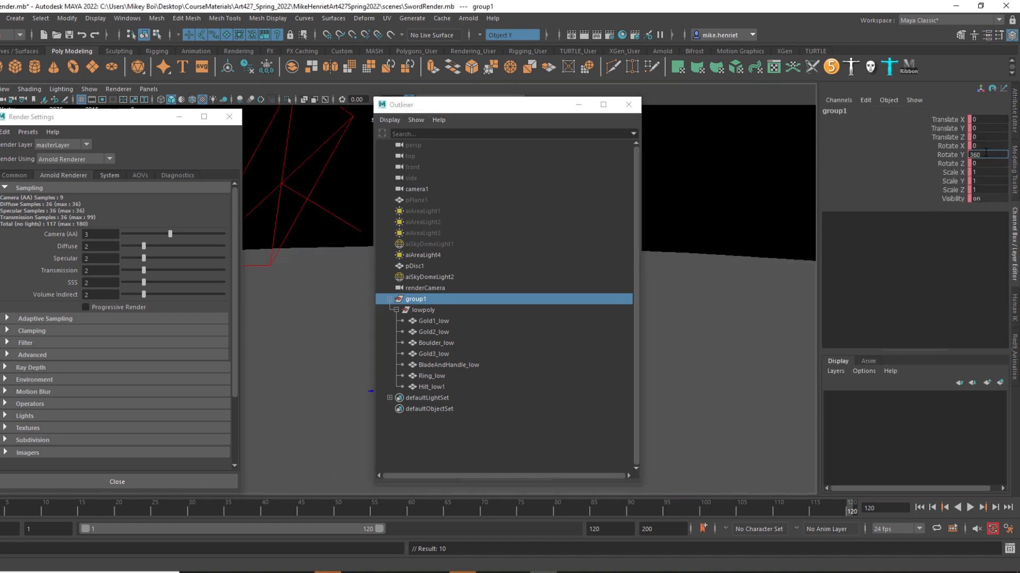
{"action": "key", "text": "Return"}
{"action": "left_click", "coordinate": [848, 509]}
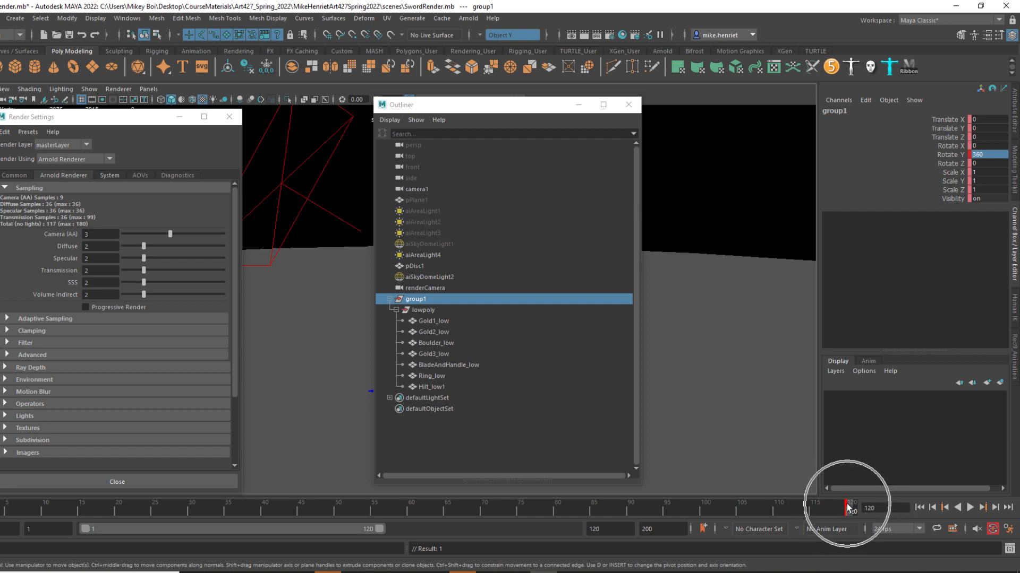
Move the Outliner clear of the model, and scrub and play the timeline to check the group's full rotation.
{"action": "left_click_drag", "start_coordinate": [506, 109], "coordinate": [865, 181]}
{"action": "left_click_drag", "start_coordinate": [648, 511], "coordinate": [5, 509]}
{"action": "left_click_drag", "start_coordinate": [865, 180], "coordinate": [720, 131]}
{"action": "left_click", "coordinate": [969, 508]}
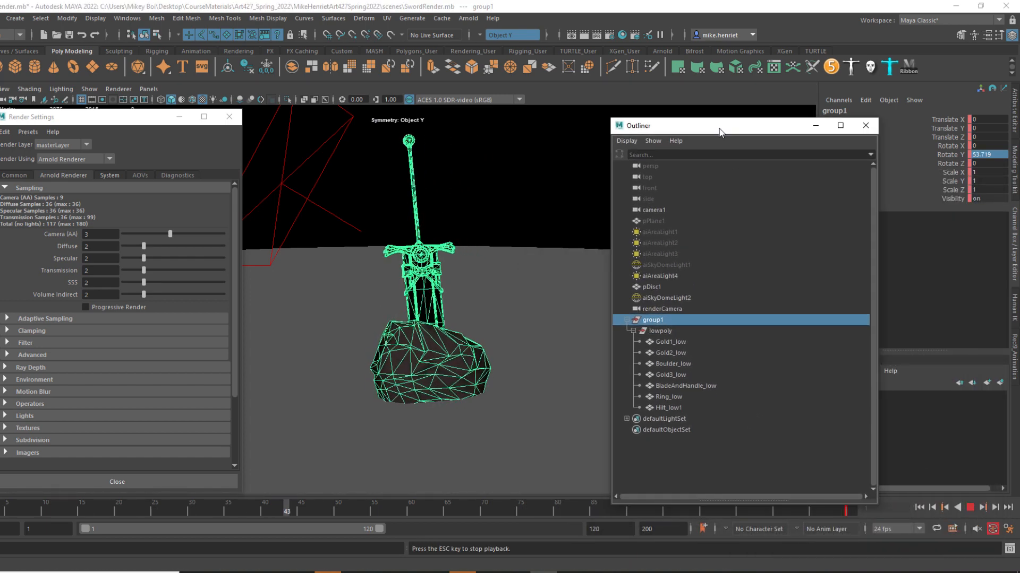
{"action": "left_click", "coordinate": [970, 508]}
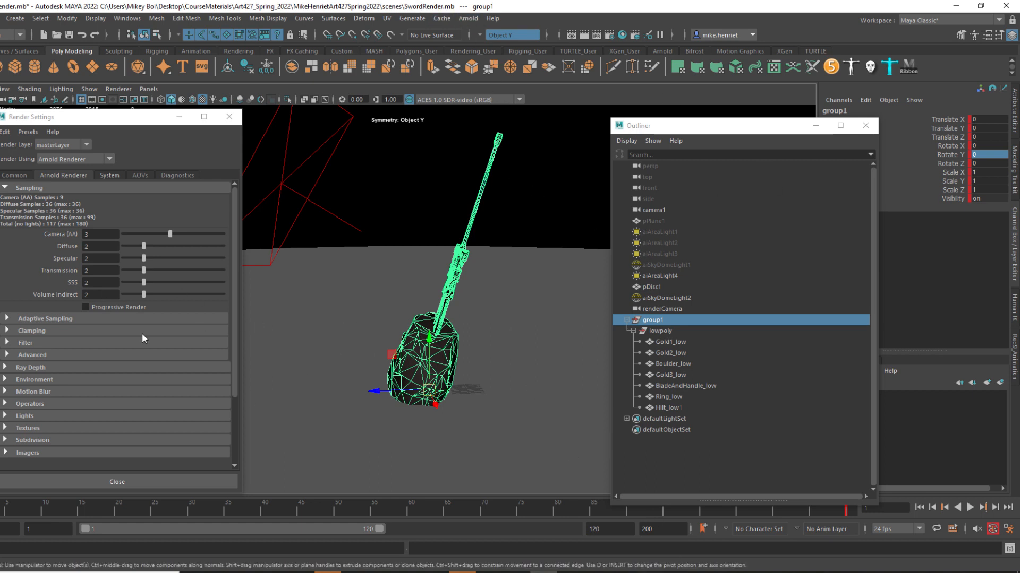
Review the Common render settings for the frame range, renderable camera and image size.
{"action": "scroll", "coordinate": [152, 366], "scroll_direction": "down", "scroll_amount": 3}
{"action": "scroll", "coordinate": [140, 387], "scroll_direction": "up", "scroll_amount": 3}
{"action": "left_click", "coordinate": [14, 175]}
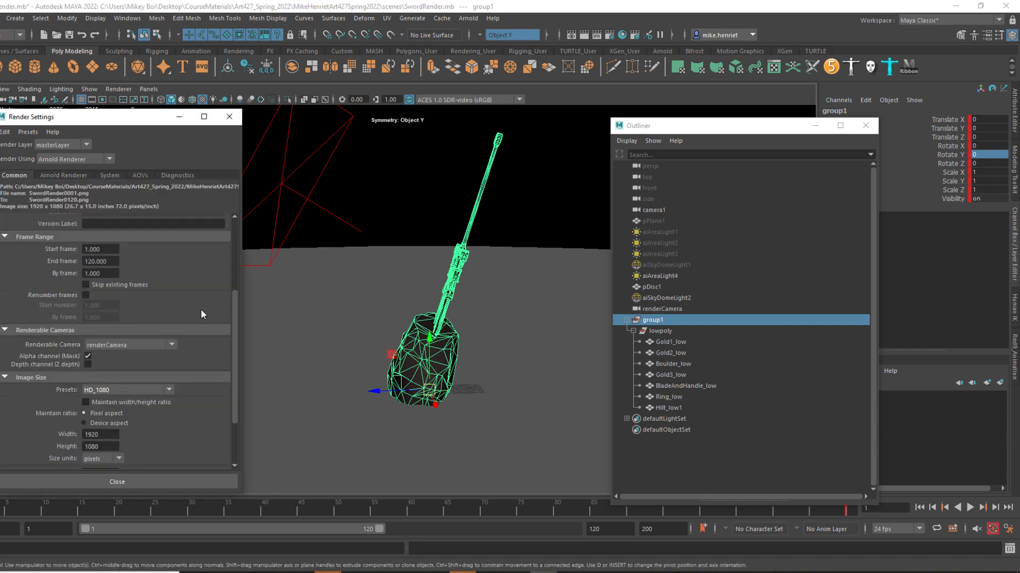
{"action": "scroll", "coordinate": [126, 365], "scroll_direction": "up", "scroll_amount": 2}
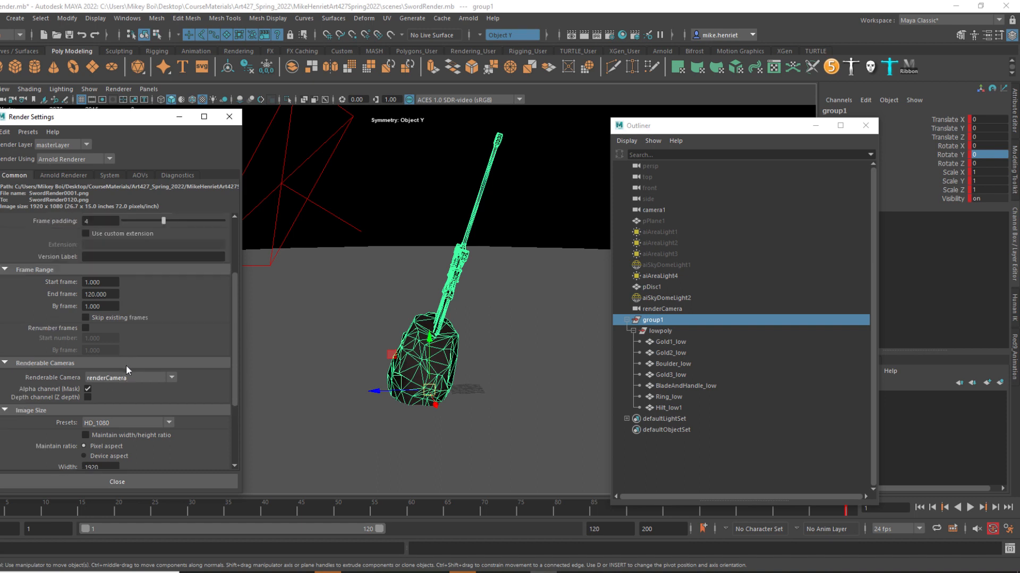
{"action": "scroll", "coordinate": [127, 365], "scroll_direction": "down", "scroll_amount": 2}
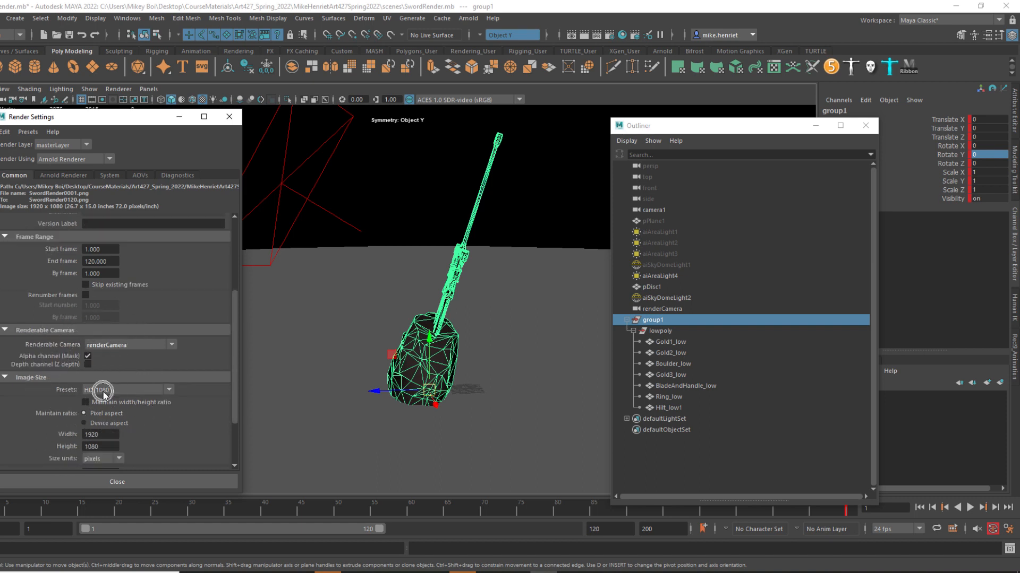
{"action": "scroll", "coordinate": [101, 383], "scroll_direction": "up", "scroll_amount": 6}
{"action": "left_click", "coordinate": [95, 364]}
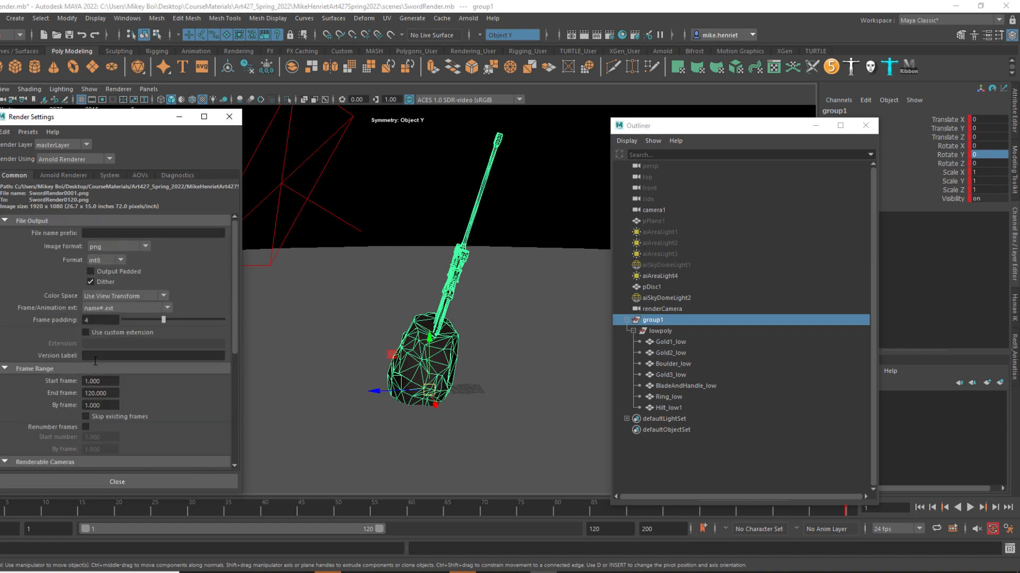
Check the file output format and the renderer choice in the render settings, keeping Arnold Renderer.
{"action": "scroll", "coordinate": [154, 348], "scroll_direction": "up", "scroll_amount": 2}
{"action": "key", "text": "ctrl"}
{"action": "key", "text": "ctrl"}
{"action": "key", "text": "ctrl"}
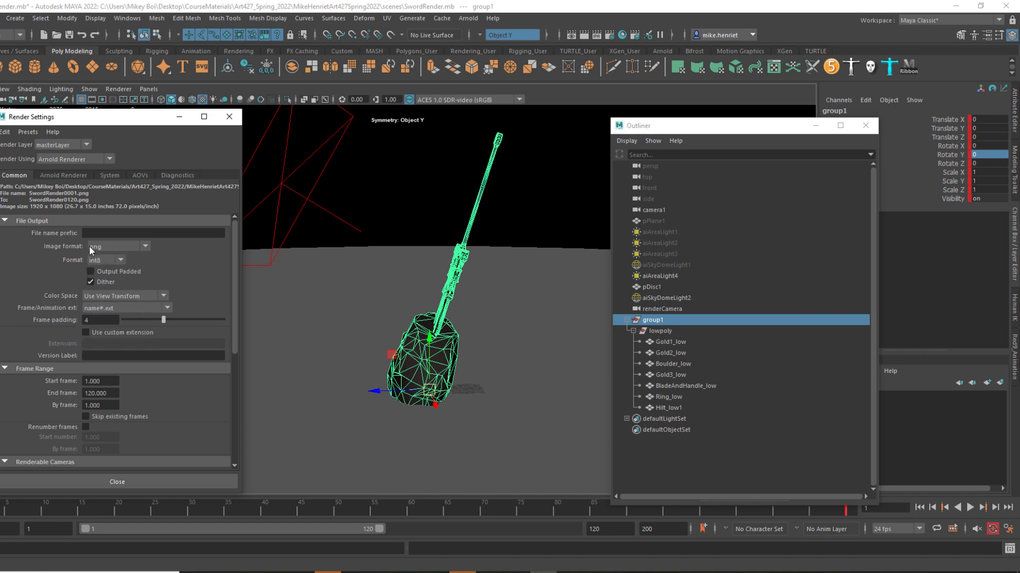
{"action": "key", "text": "ctrl"}
{"action": "key", "text": "ctrl"}
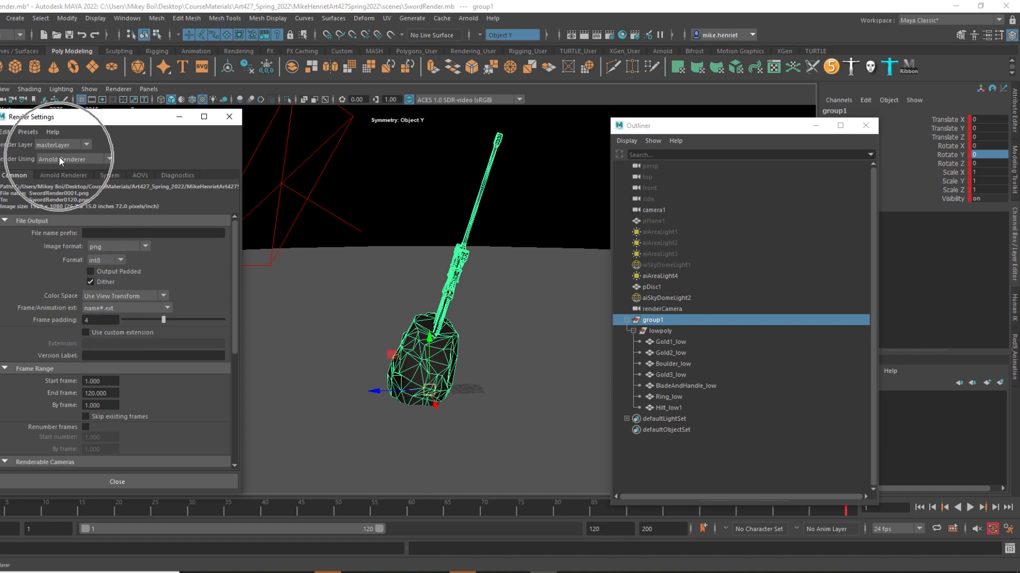
{"action": "key", "text": "ctrl"}
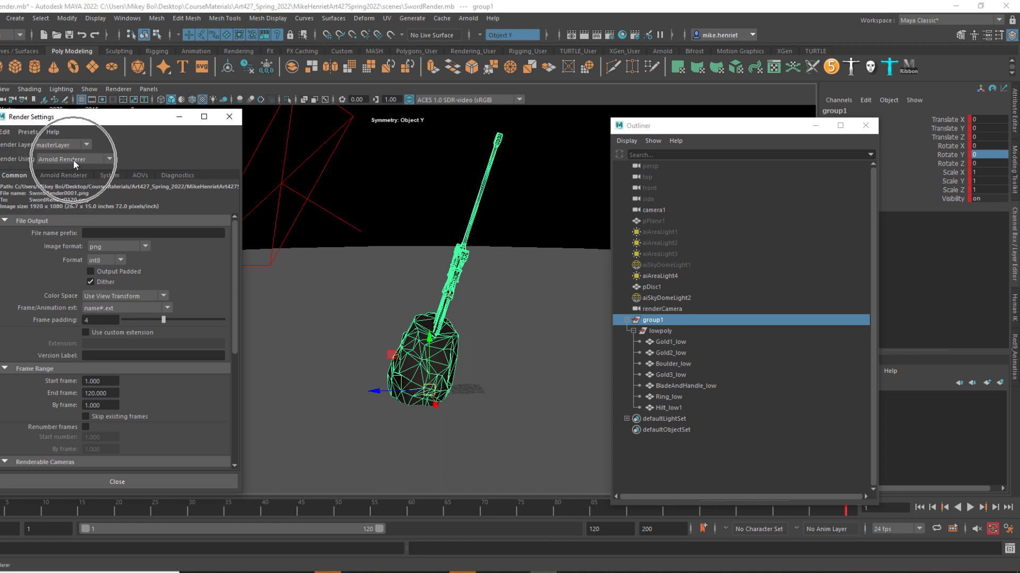
{"action": "left_click", "coordinate": [73, 159]}
{"action": "left_click", "coordinate": [63, 158]}
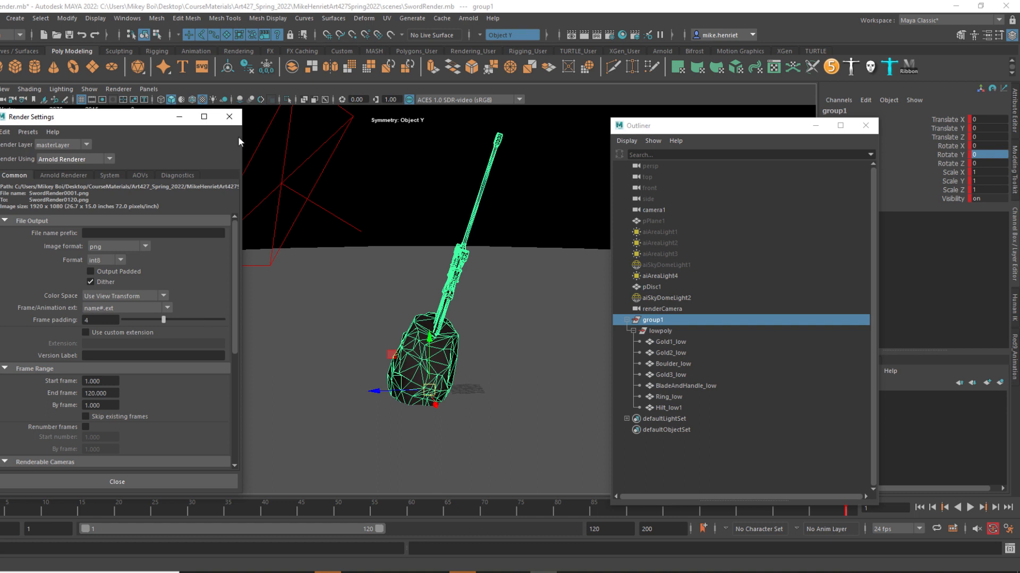
Save the SwordRender scene and switch Maya's command set to Rendering.
{"action": "left_click", "coordinate": [0, 18]}
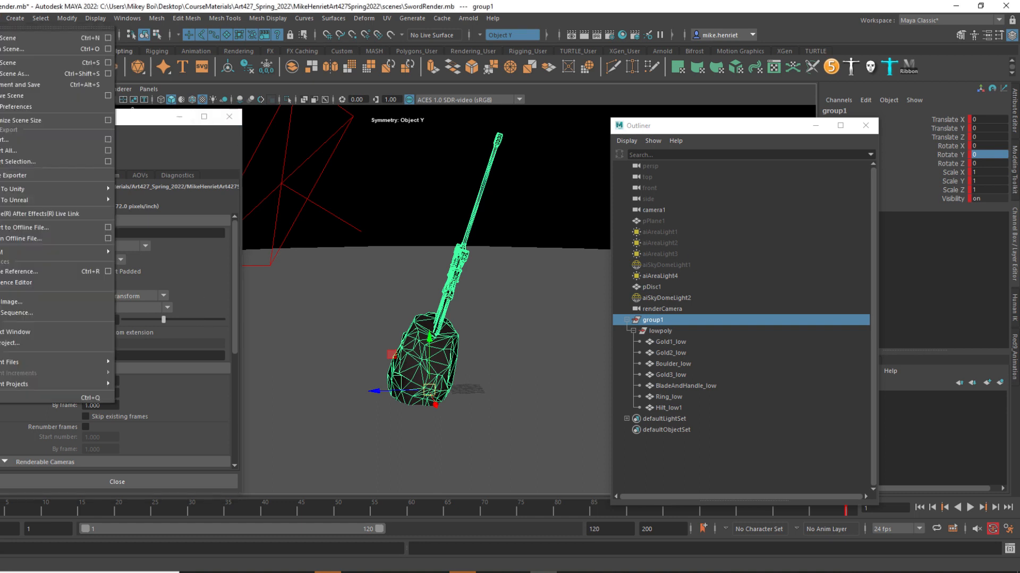
{"action": "left_click", "coordinate": [4, 64]}
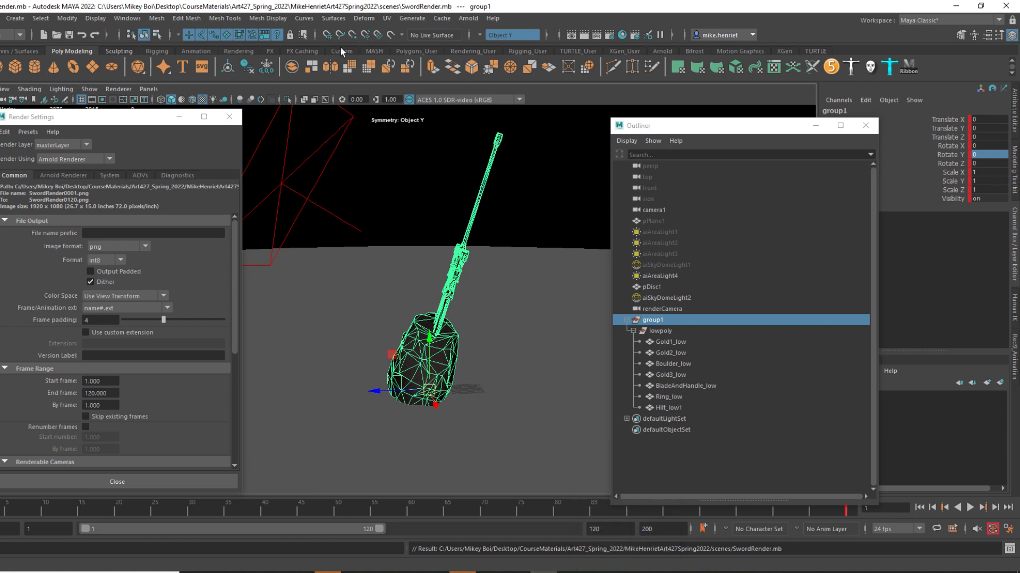
{"action": "left_click", "coordinate": [11, 35]}
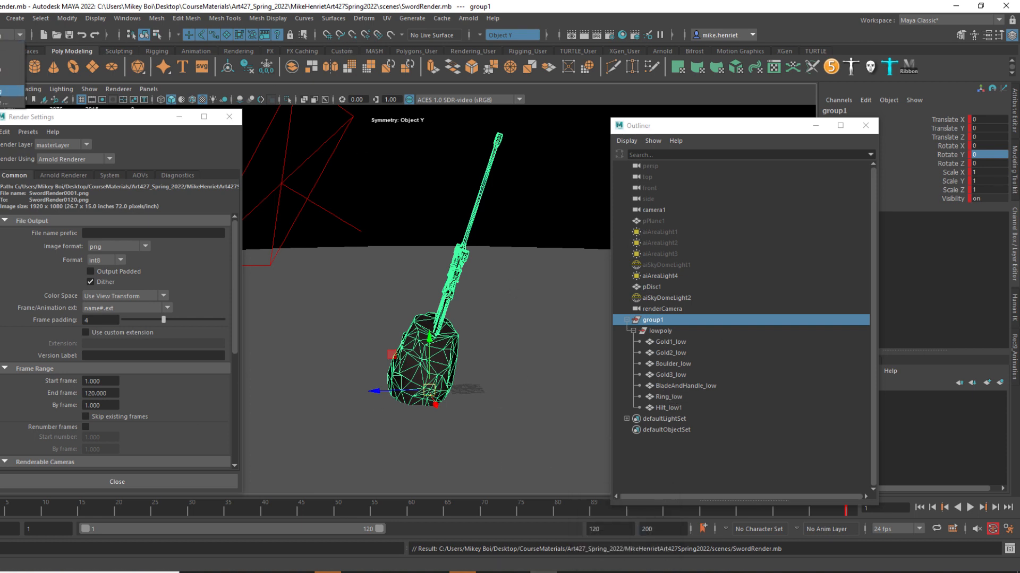
{"action": "left_click", "coordinate": [11, 91]}
Open the Render Sequence options and set the current camera to renderCamera.
{"action": "left_click", "coordinate": [251, 19]}
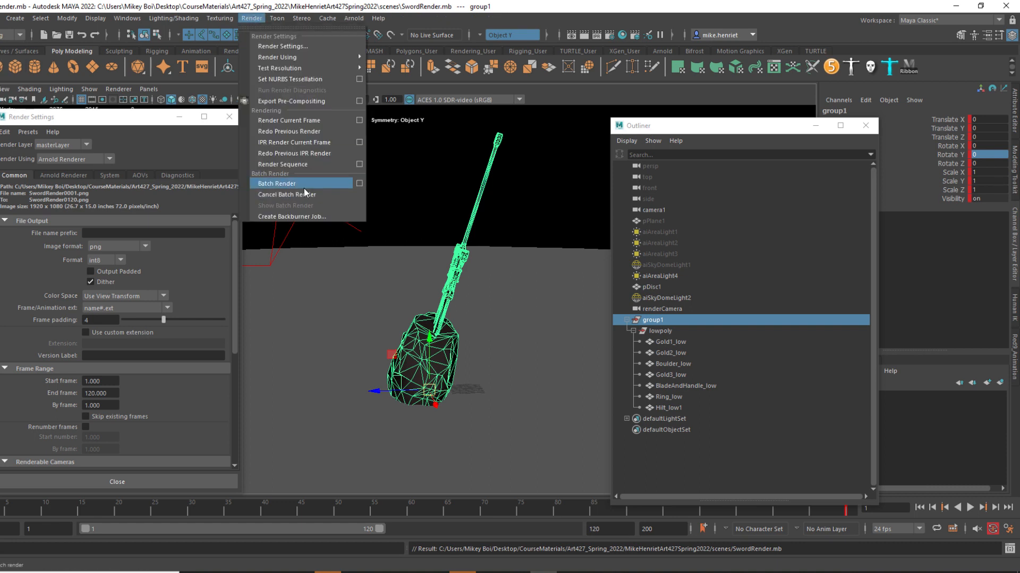
{"action": "left_click", "coordinate": [360, 164]}
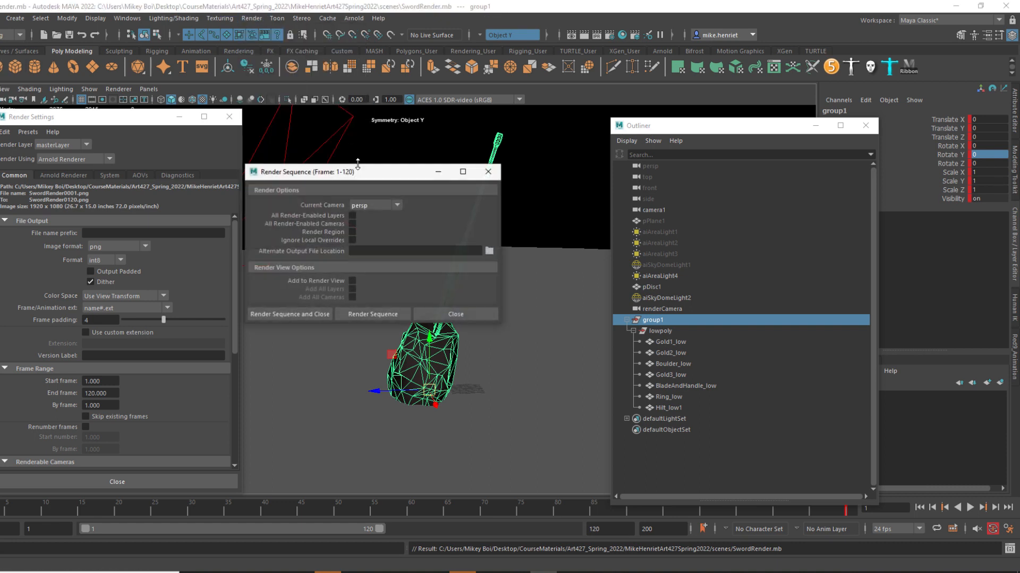
{"action": "left_click_drag", "start_coordinate": [358, 175], "coordinate": [402, 170]}
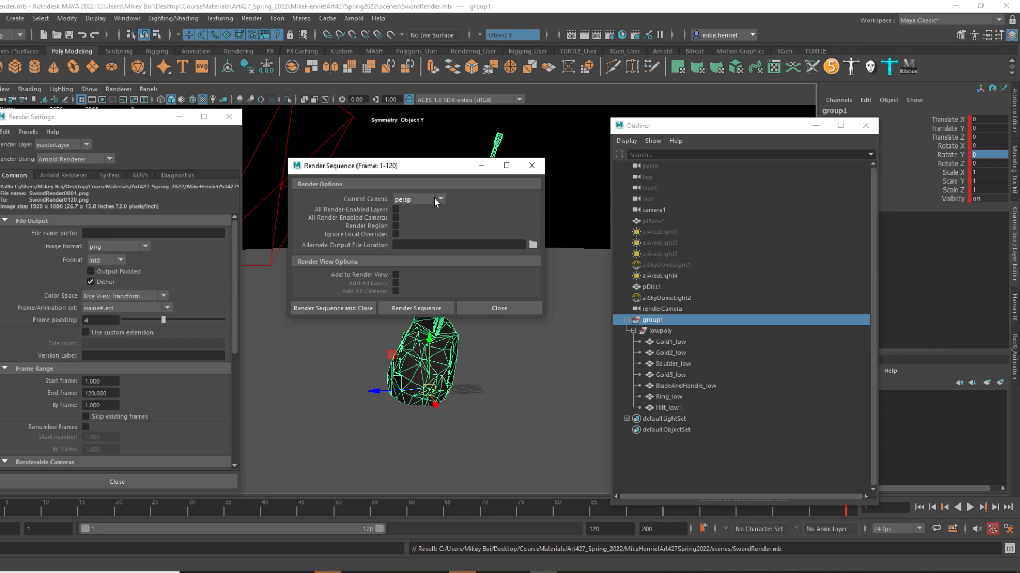
{"action": "left_click", "coordinate": [436, 200]}
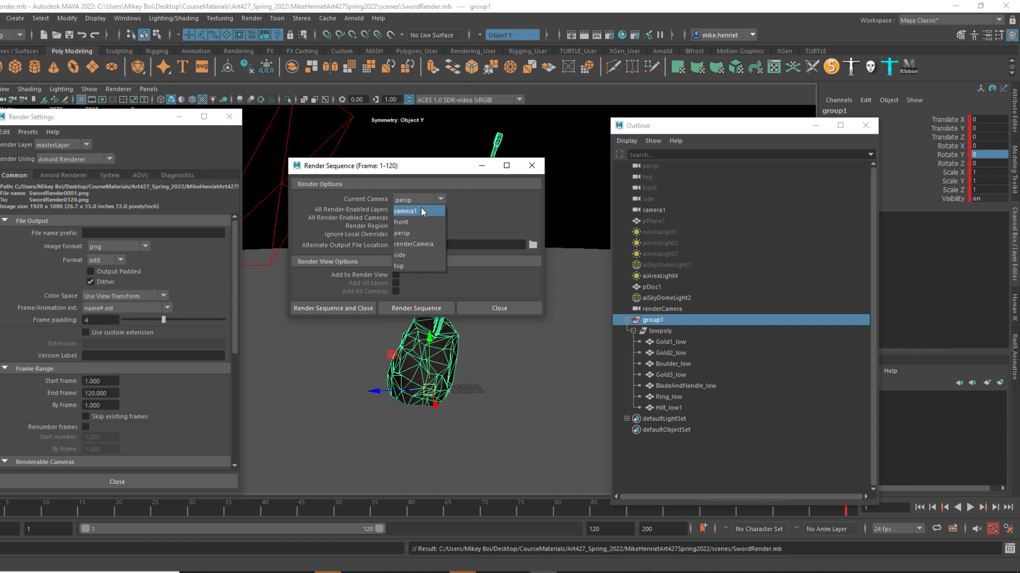
{"action": "left_click", "coordinate": [408, 244]}
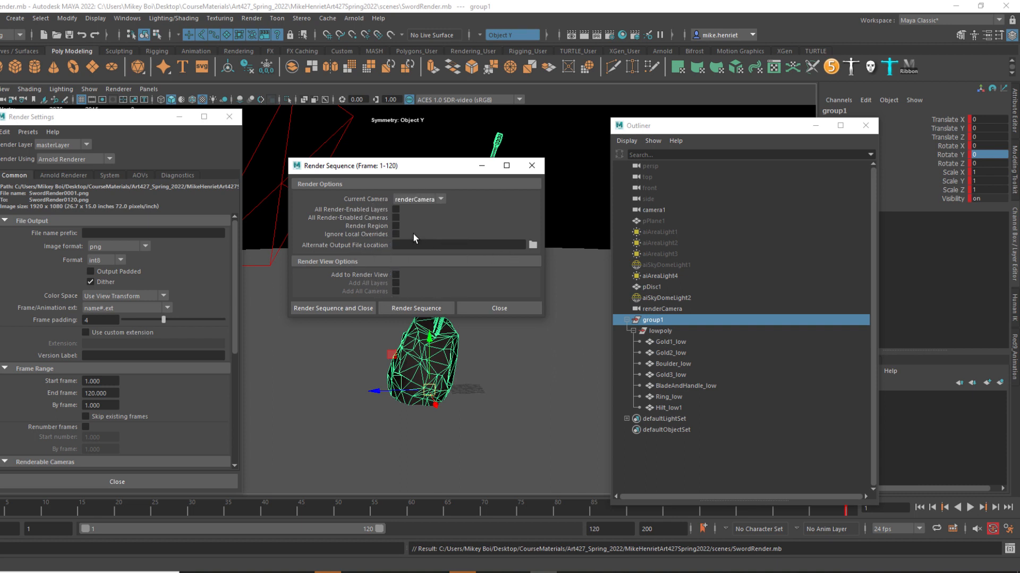
Create an "images" folder inside Desktop/meshDemo/Materials and choose it as the sequence's alternate output file location.
{"action": "left_click", "coordinate": [532, 246]}
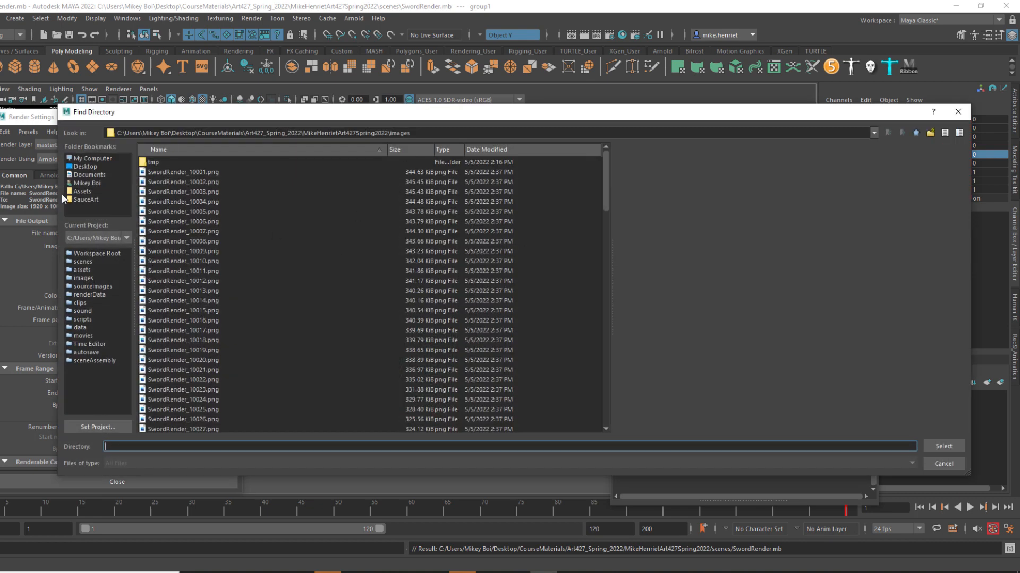
{"action": "left_click", "coordinate": [85, 167]}
{"action": "double_click", "coordinate": [162, 192]}
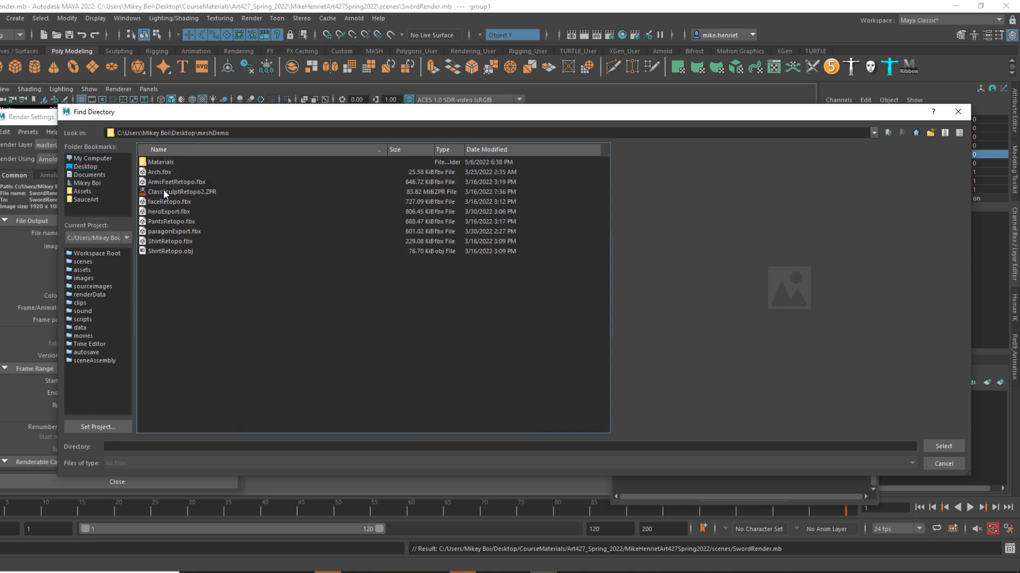
{"action": "double_click", "coordinate": [160, 162]}
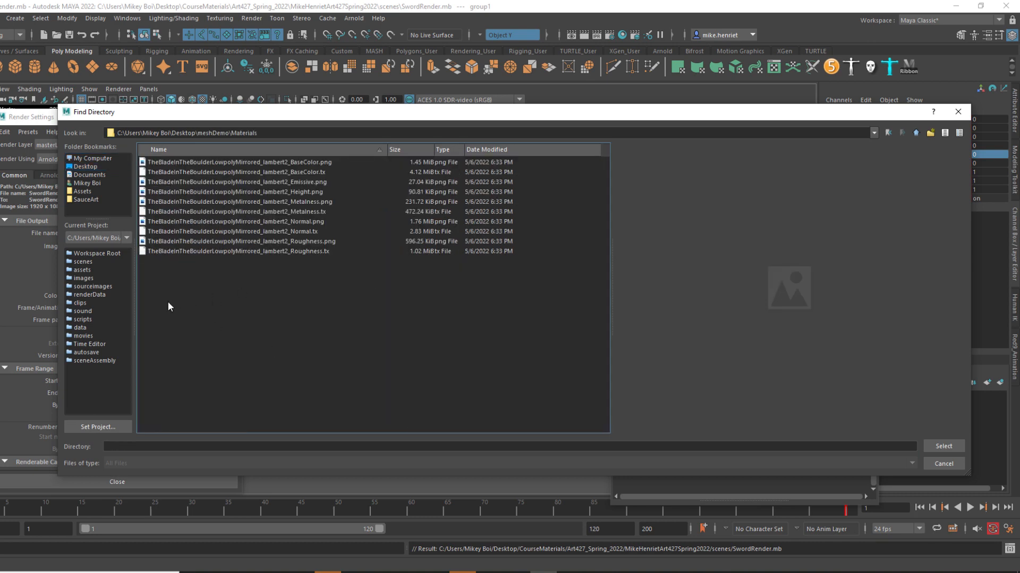
{"action": "right_click", "coordinate": [209, 302]}
{"action": "left_click", "coordinate": [218, 319]}
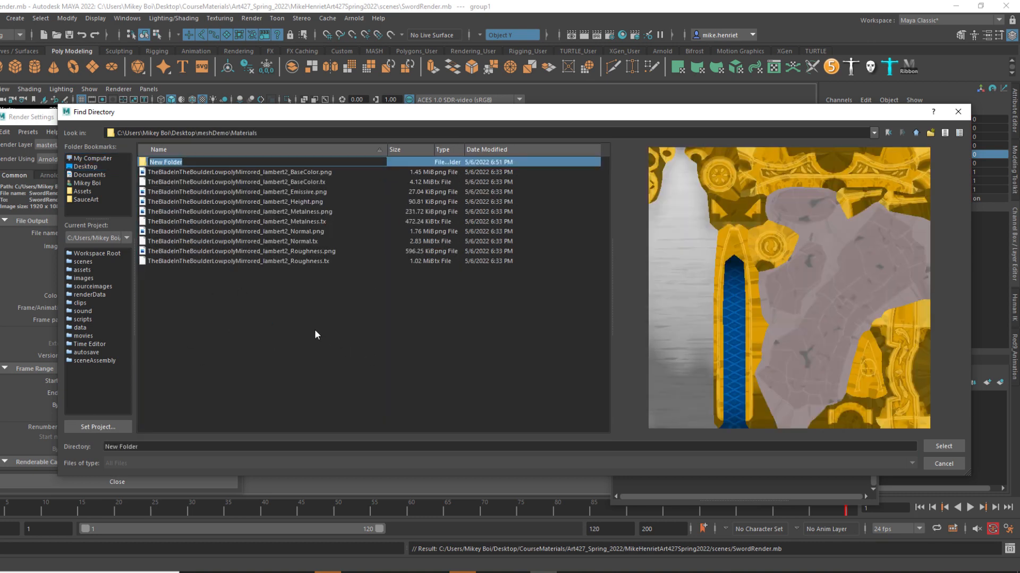
{"action": "type", "text": "images"}
{"action": "key", "text": "Return"}
{"action": "double_click", "coordinate": [200, 163]}
{"action": "left_click", "coordinate": [936, 447]}
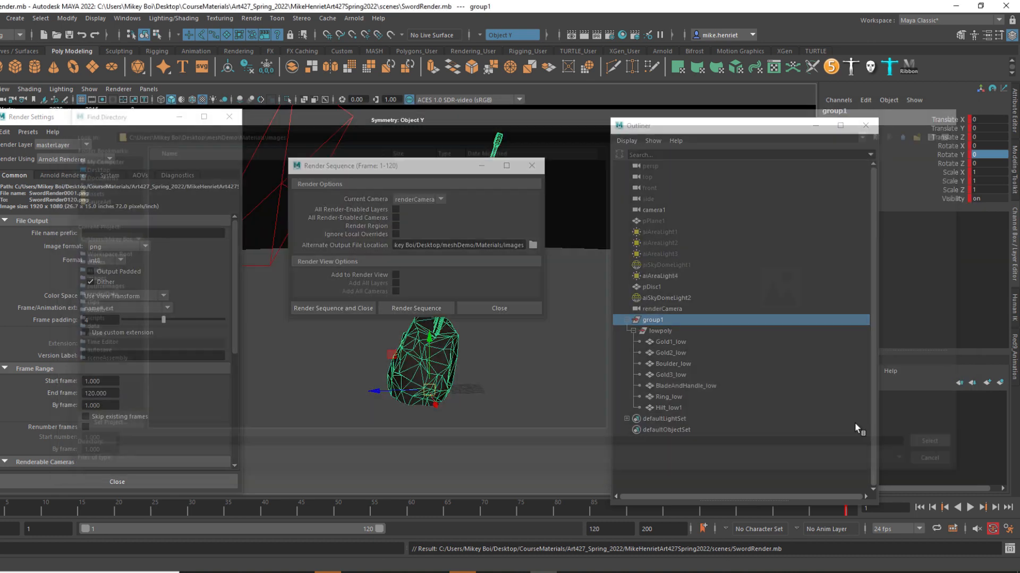
Close the Render Sequence options and set the image size preset to HD_540 in the render settings.
{"action": "left_click", "coordinate": [341, 307]}
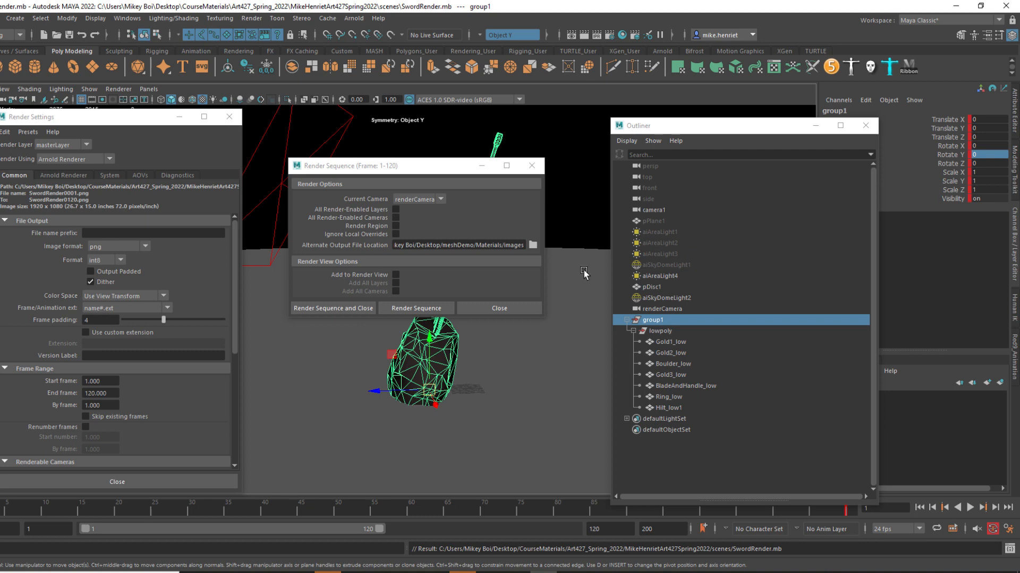
{"action": "left_click", "coordinate": [487, 307]}
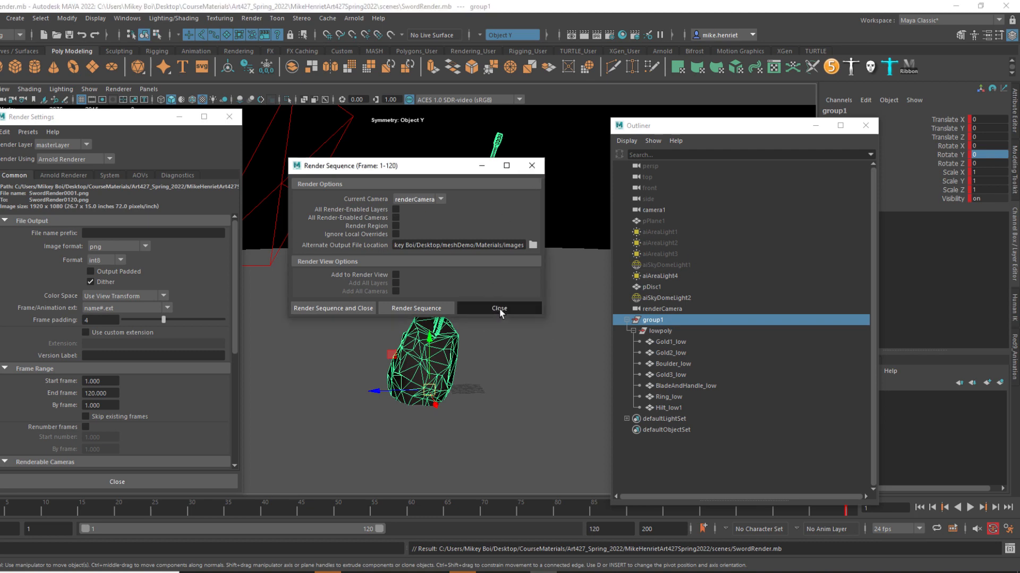
{"action": "scroll", "coordinate": [149, 315], "scroll_direction": "down", "scroll_amount": 5}
{"action": "left_click", "coordinate": [138, 357]}
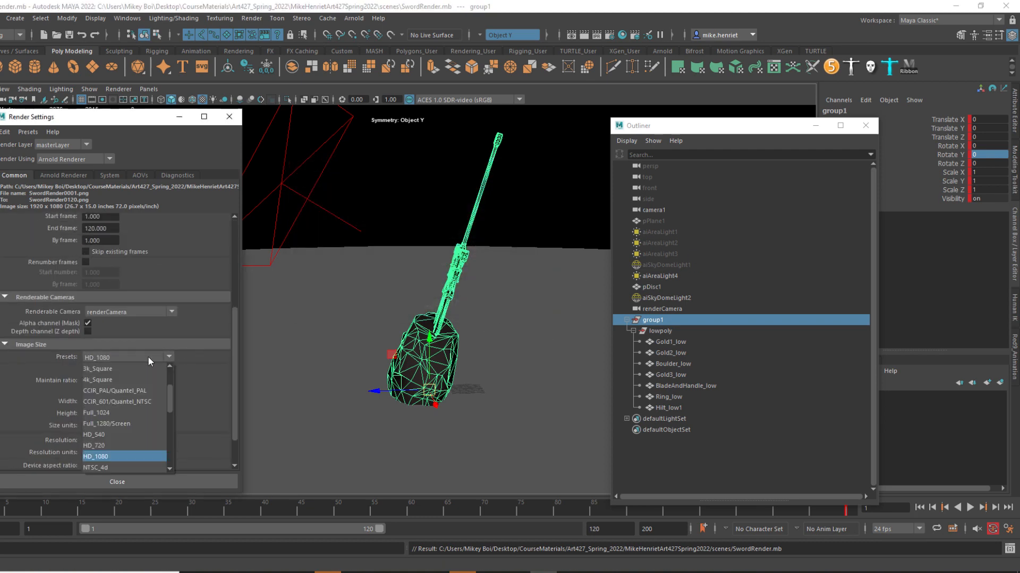
{"action": "left_click", "coordinate": [110, 444]}
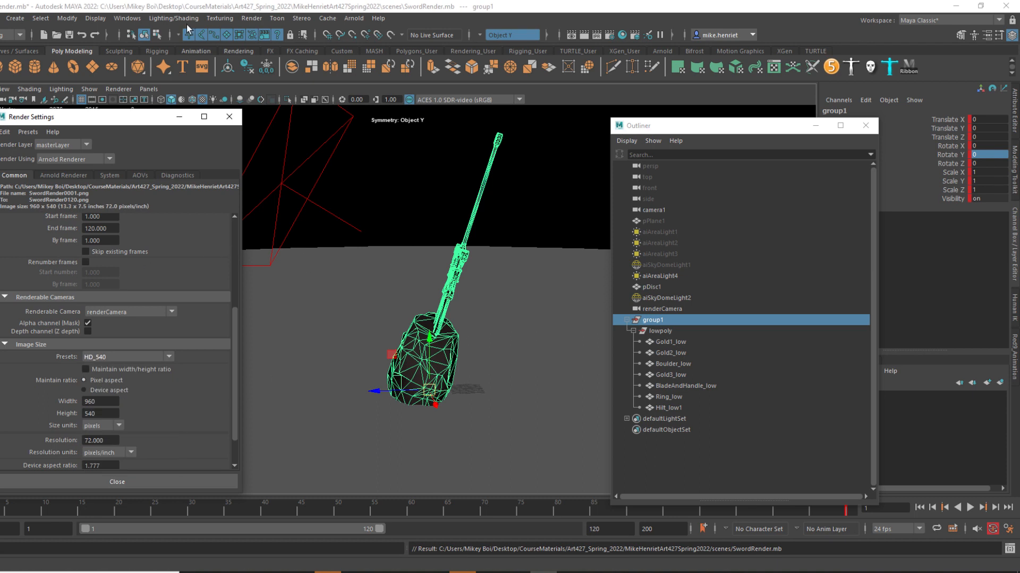
Set the Arnold Camera (AA) samples to 0 in the render settings.
{"action": "left_click", "coordinate": [250, 18]}
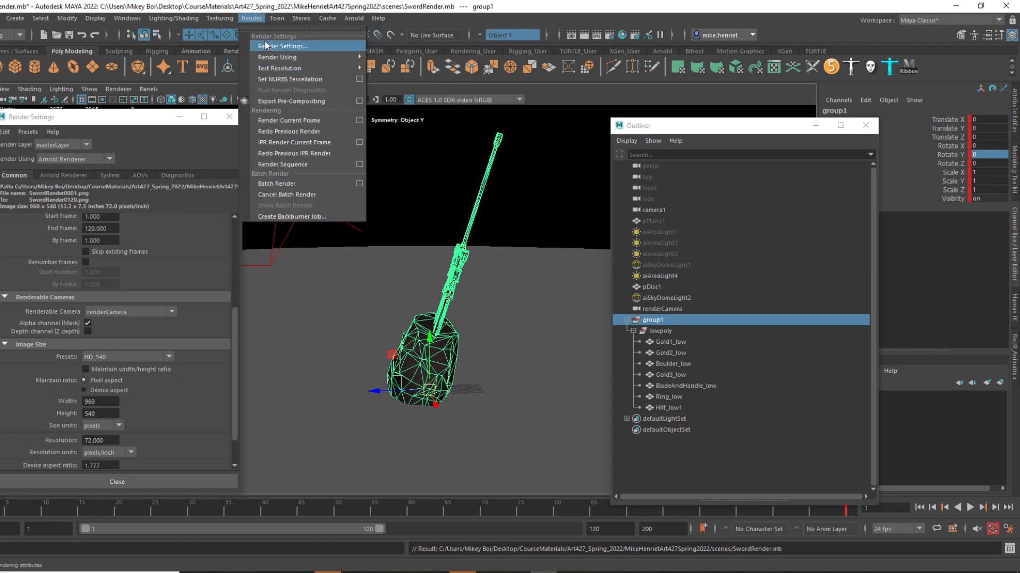
{"action": "left_click", "coordinate": [61, 175]}
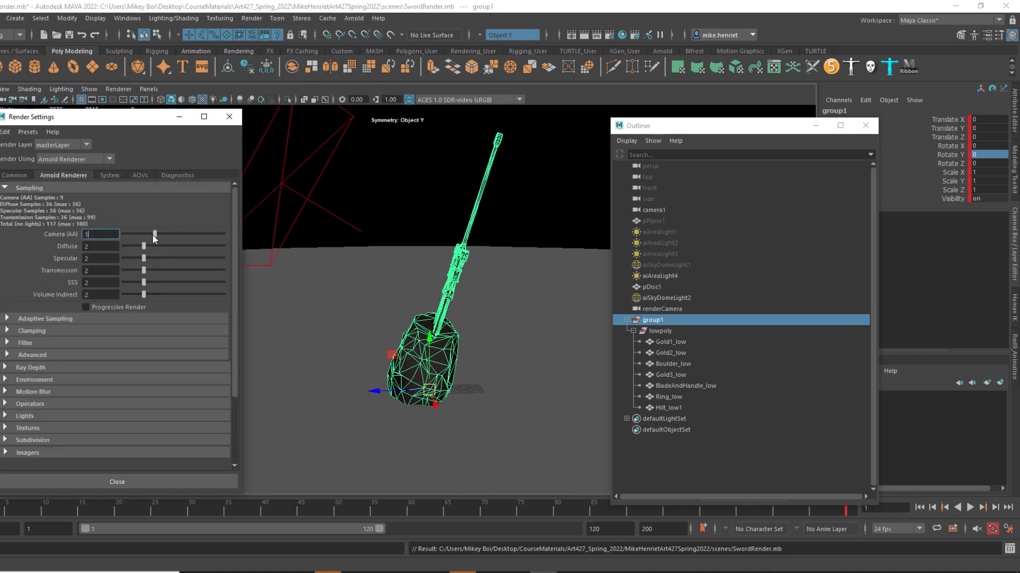
{"action": "left_click_drag", "start_coordinate": [168, 233], "coordinate": [140, 237]}
{"action": "key", "text": "Return"}
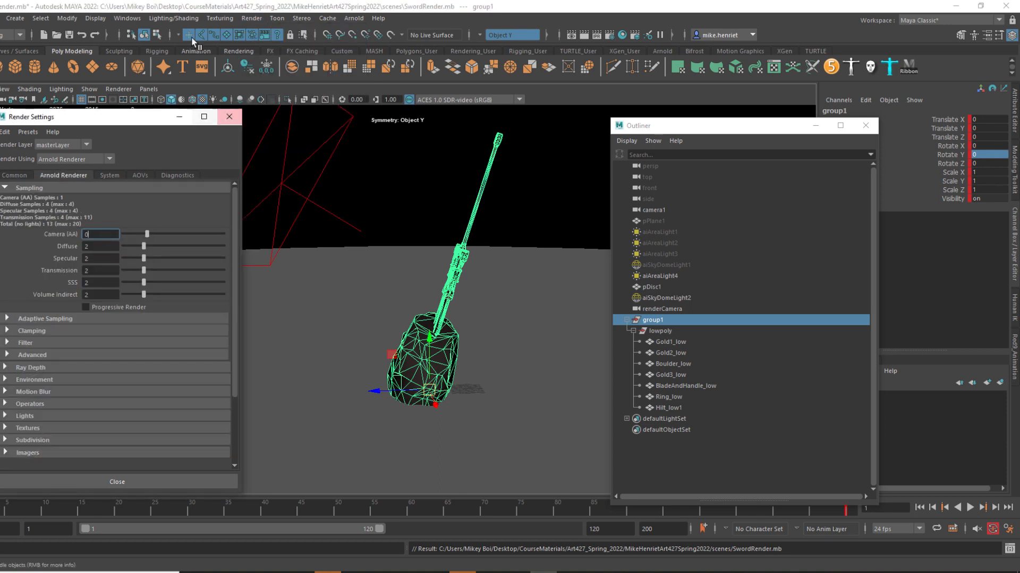
Run a test render of the perspective view in the Arnold RenderView, and close it.
{"action": "left_click", "coordinate": [251, 18]}
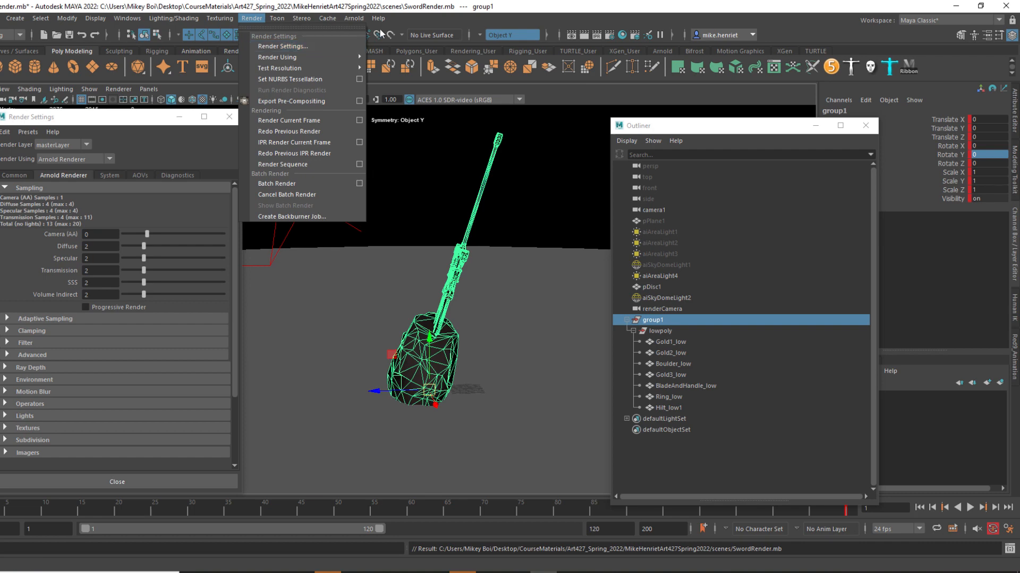
{"action": "left_click", "coordinate": [354, 18]}
{"action": "left_click", "coordinate": [373, 48]}
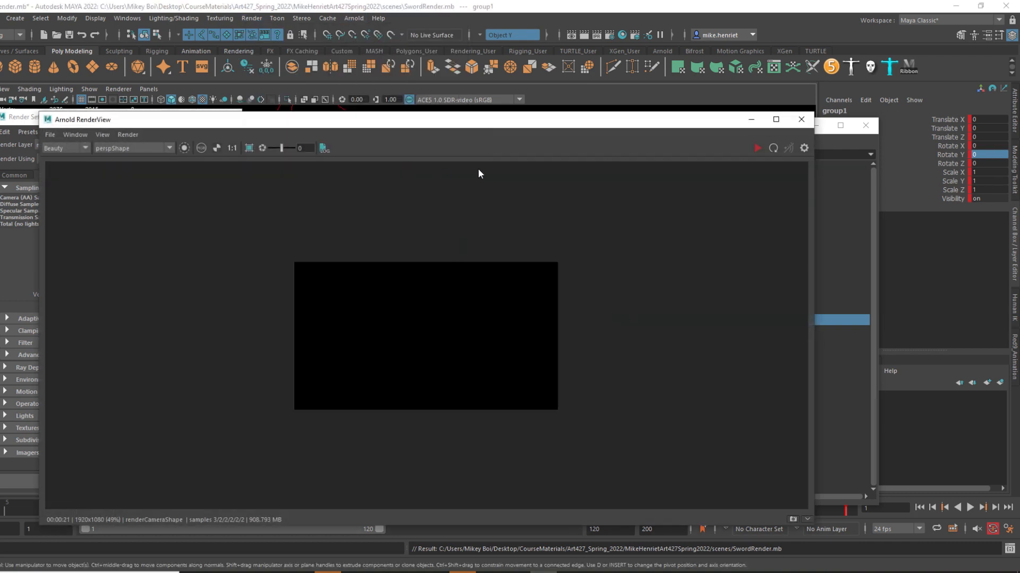
{"action": "left_click", "coordinate": [757, 149]}
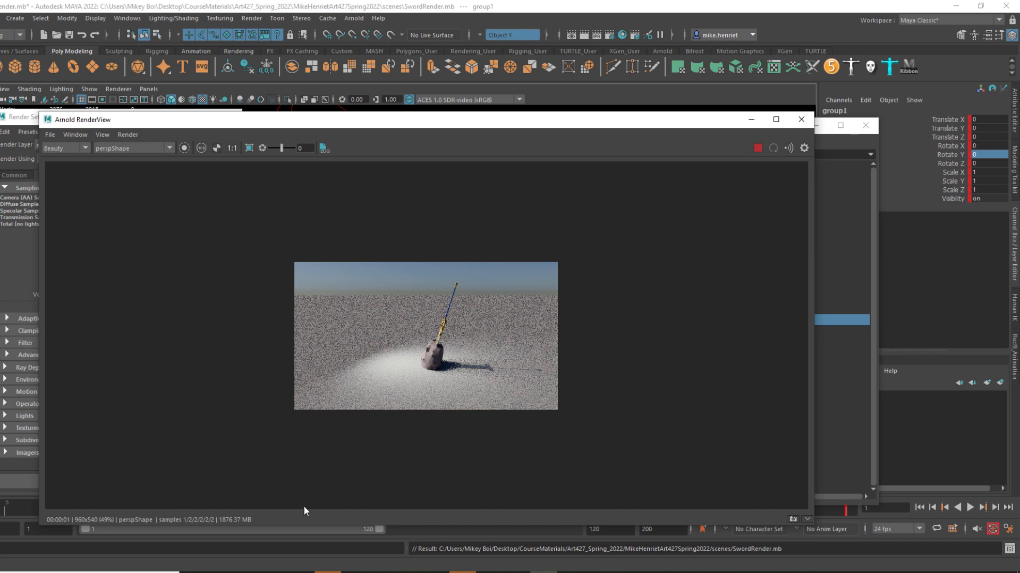
{"action": "left_click", "coordinate": [801, 119]}
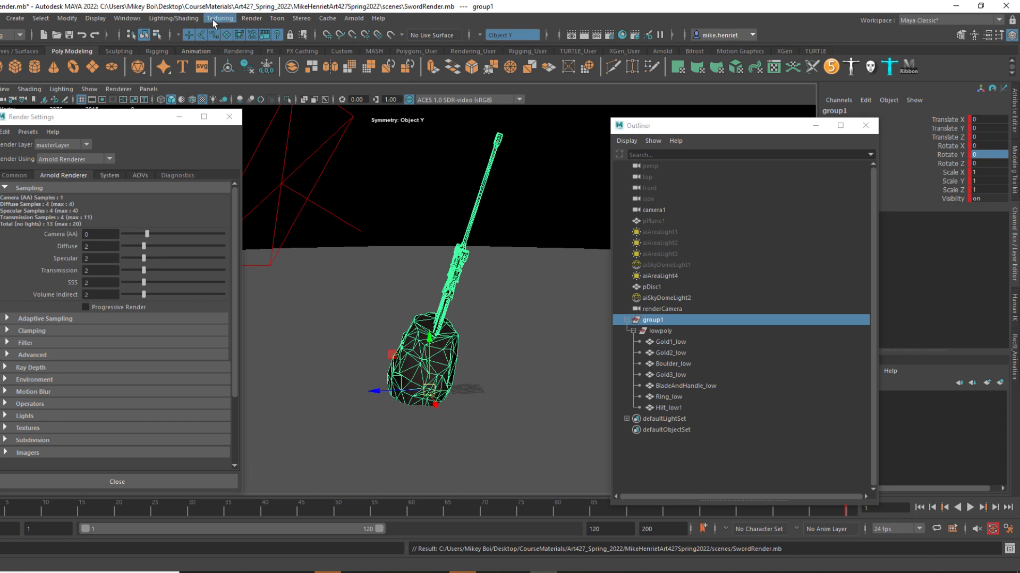
Reopen the Render Sequence options and render frames 1-120 from renderCamera into the meshDemo/Materials/images folder.
{"action": "left_click", "coordinate": [241, 19]}
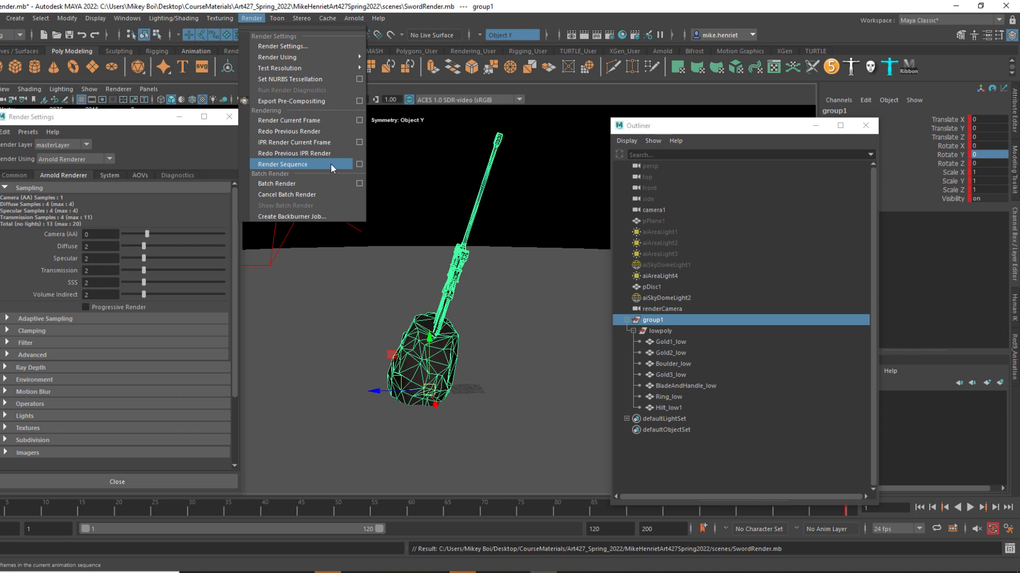
{"action": "left_click", "coordinate": [360, 165]}
{"action": "left_click_drag", "start_coordinate": [376, 167], "coordinate": [297, 172]}
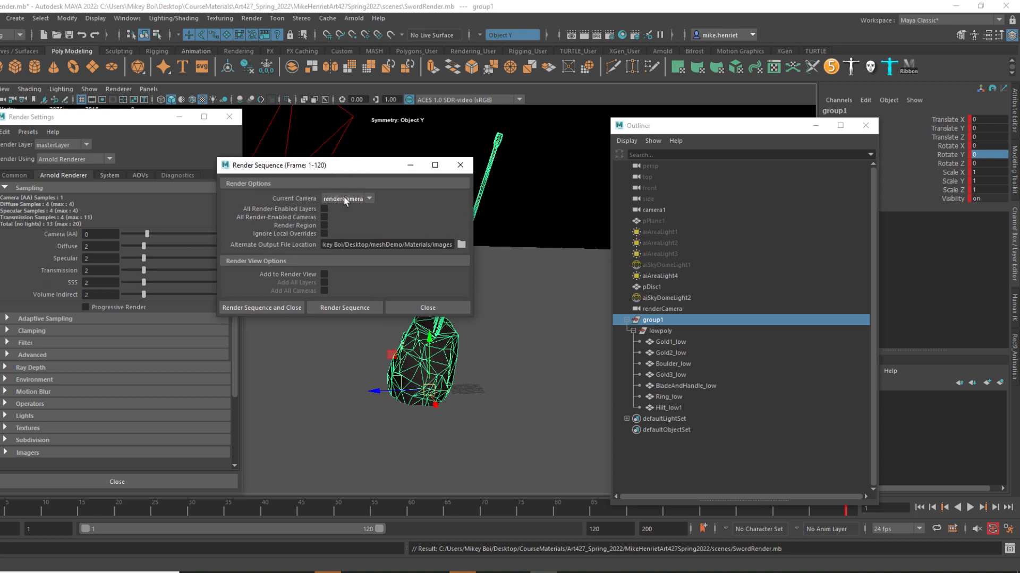
{"action": "key", "text": "ctrl"}
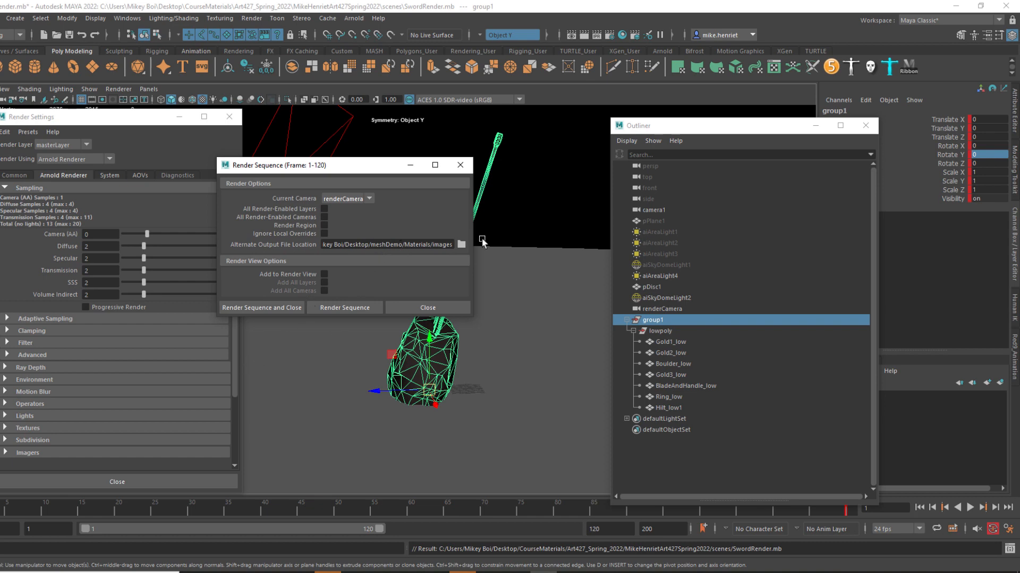
{"action": "left_click", "coordinate": [264, 308]}
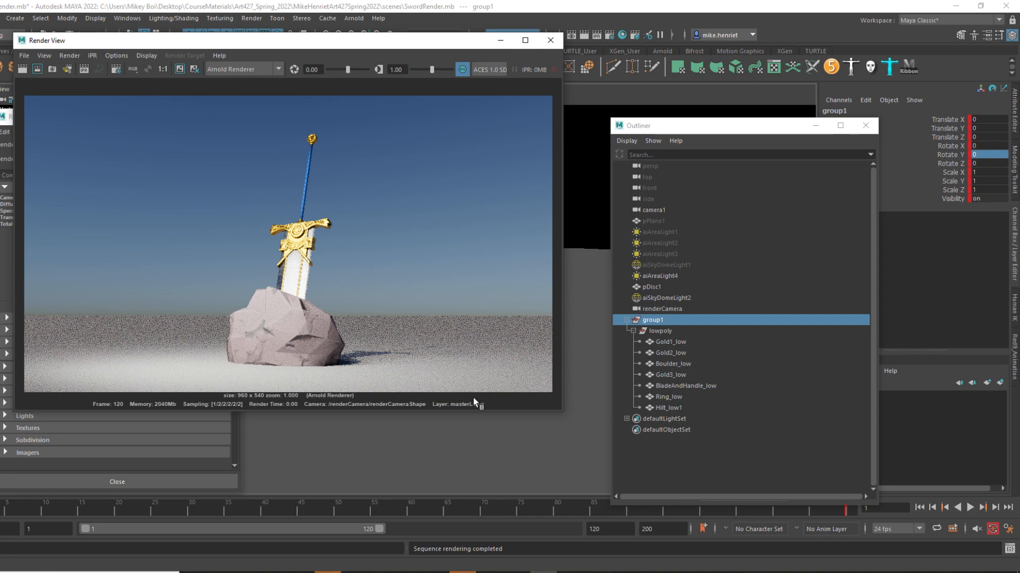
Switch to Adobe Premiere Pro and delete the old SwordRender_10001.png clip from track V1.
{"action": "mouse_move", "coordinate": [651, 572]}
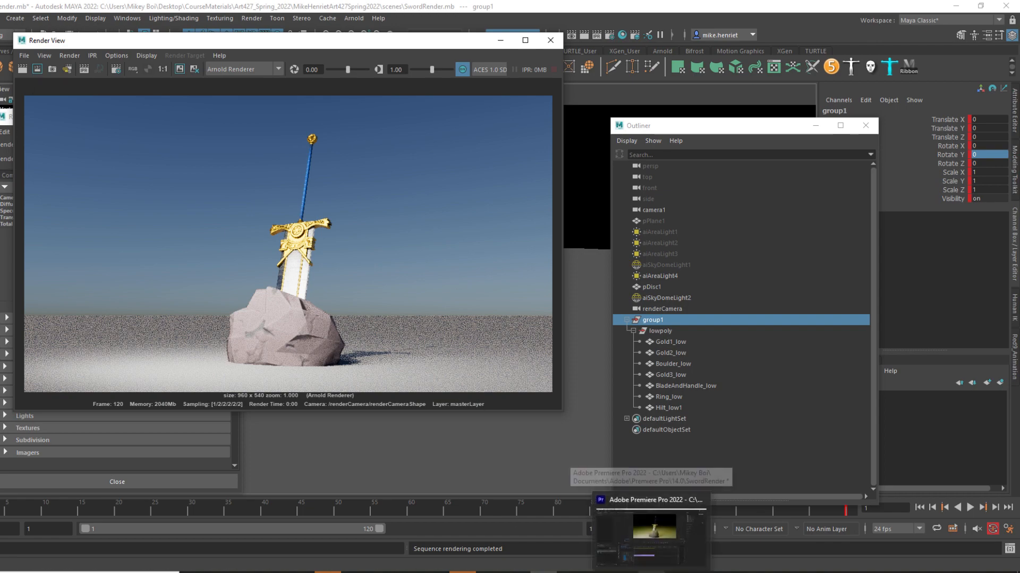
{"action": "left_click", "coordinate": [651, 537]}
{"action": "left_click", "coordinate": [423, 467]}
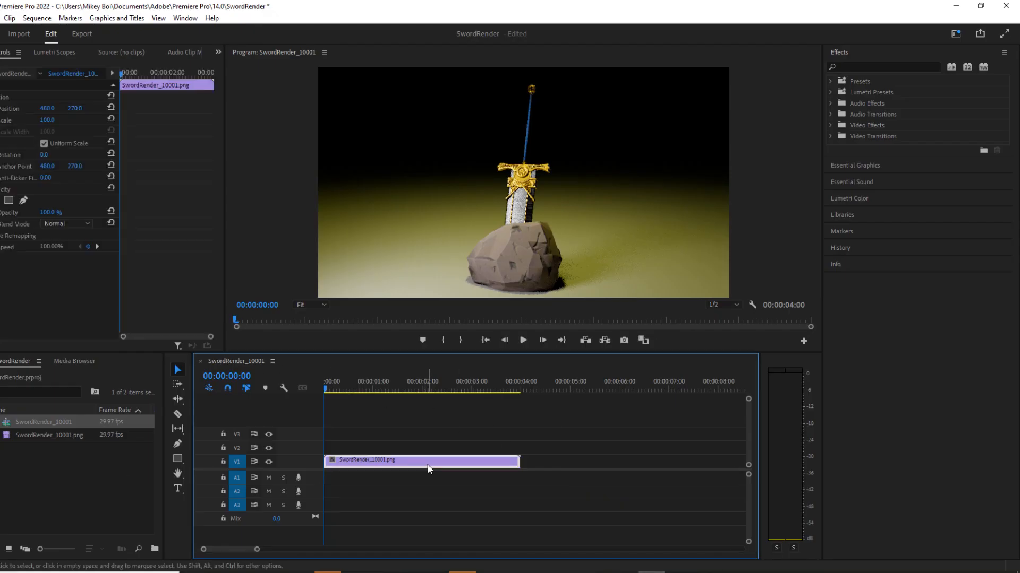
{"action": "key", "text": "Delete"}
{"action": "left_click", "coordinate": [19, 476]}
{"action": "right_click", "coordinate": [82, 480]}
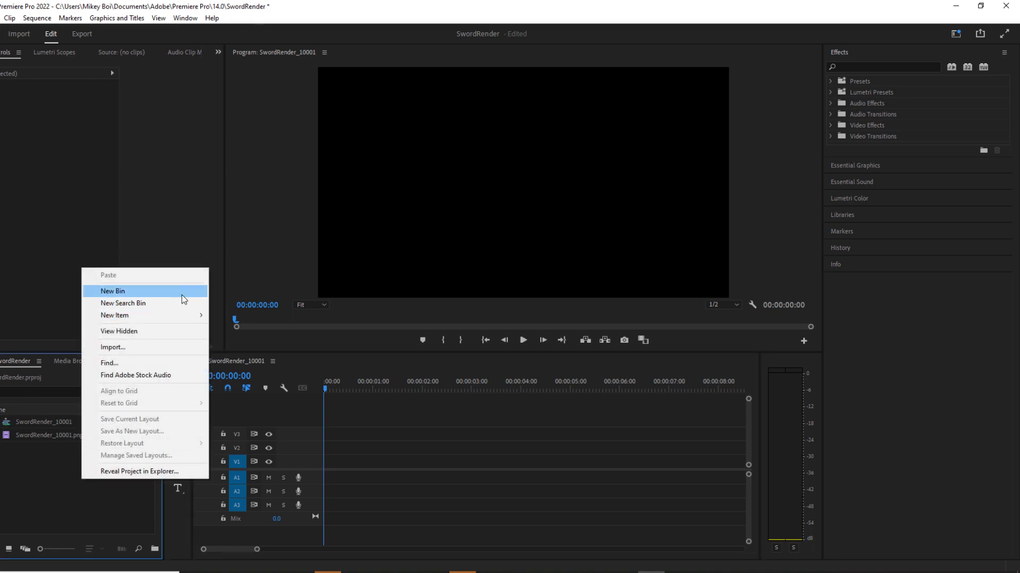
{"action": "left_click", "coordinate": [43, 510]}
{"action": "left_click", "coordinate": [0, 18]}
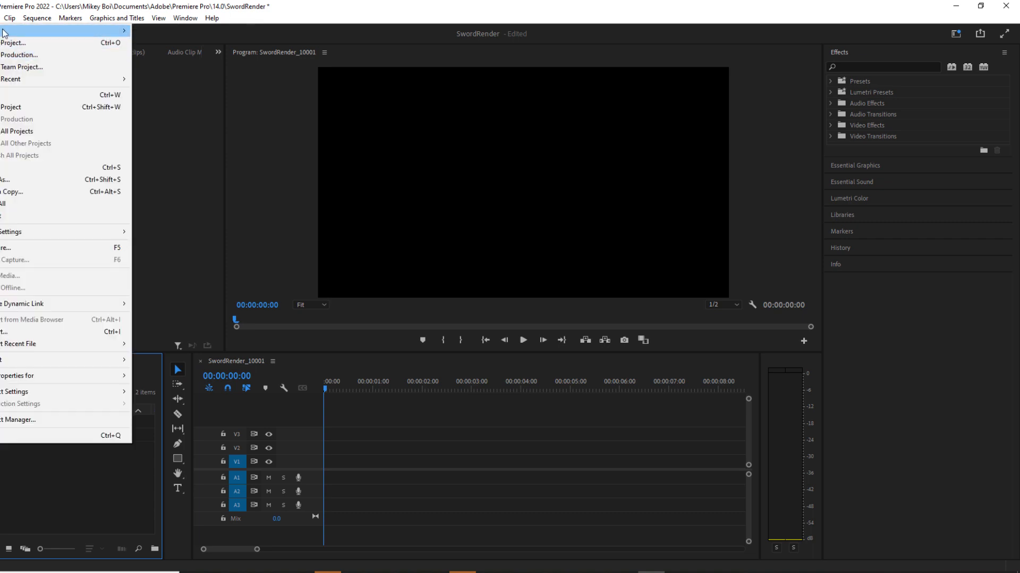
{"action": "mouse_move", "coordinate": [3, 32]}
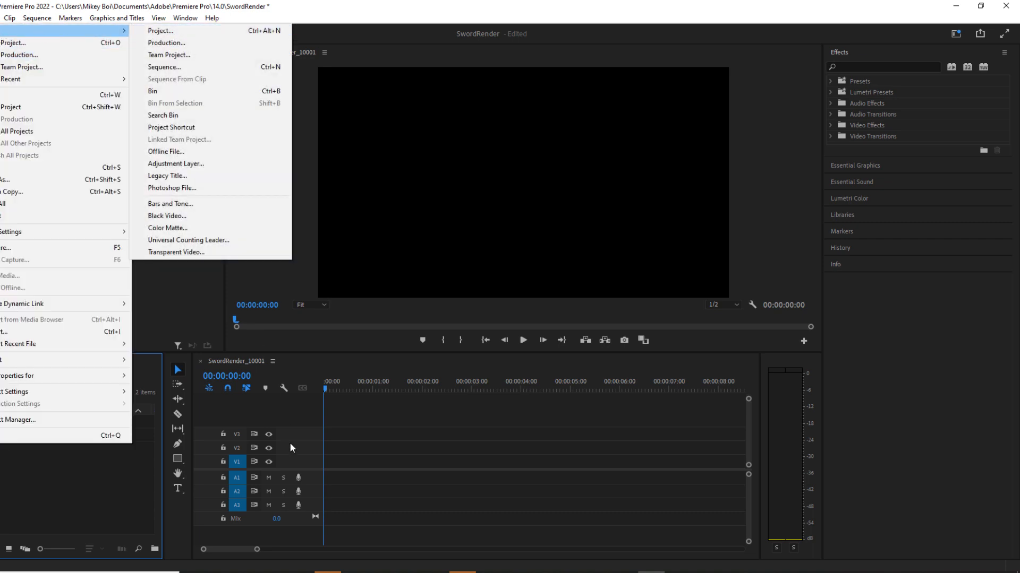
{"action": "left_click", "coordinate": [380, 425]}
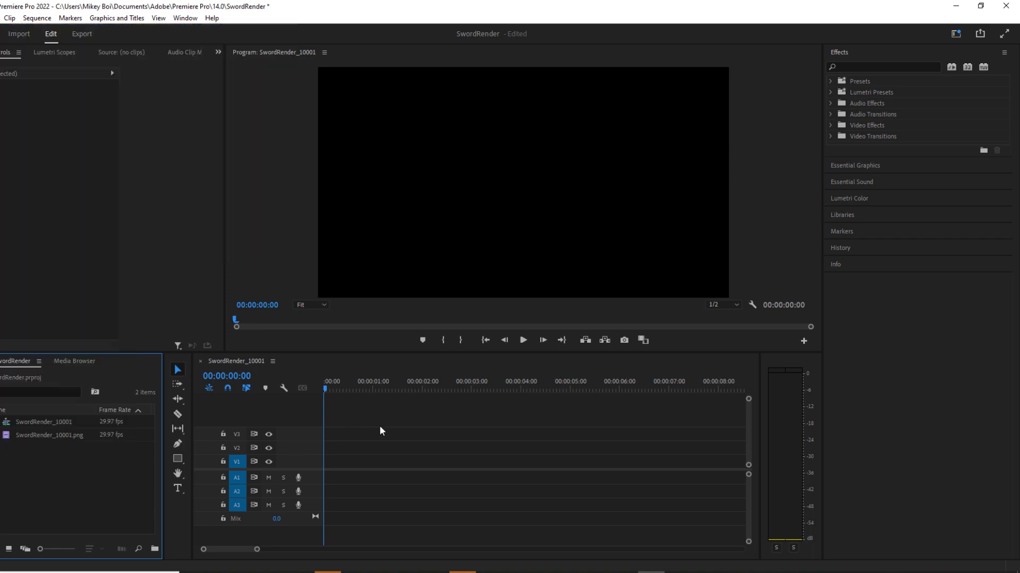
{"action": "right_click", "coordinate": [52, 473]}
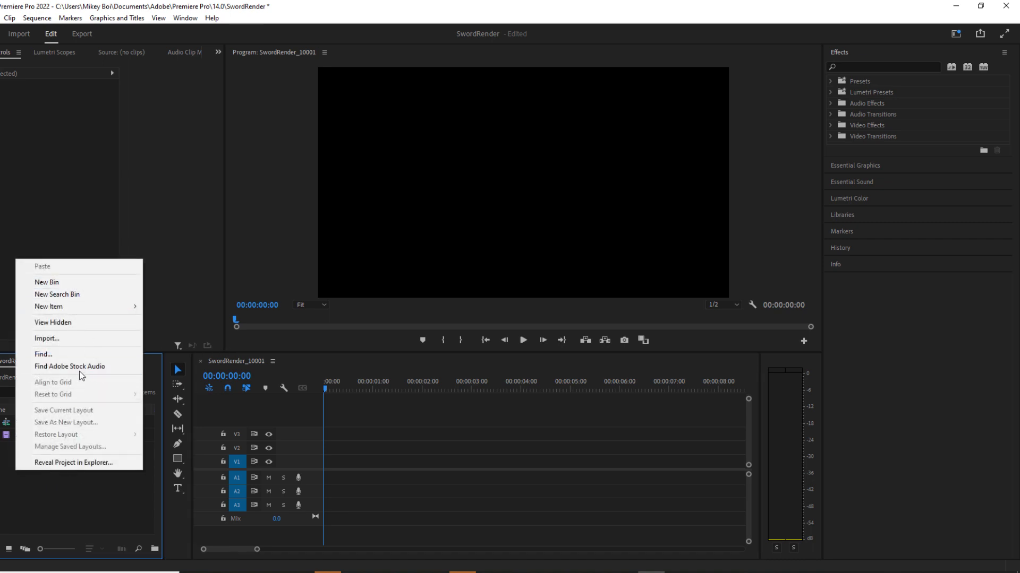
{"action": "left_click", "coordinate": [17, 499]}
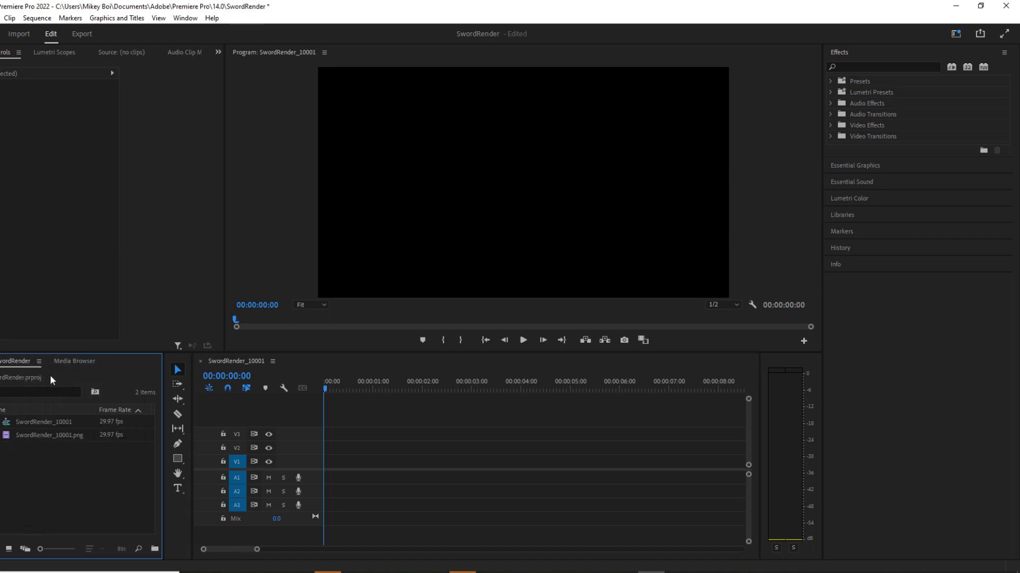
{"action": "right_click", "coordinate": [59, 483]}
{"action": "left_click", "coordinate": [0, 18]}
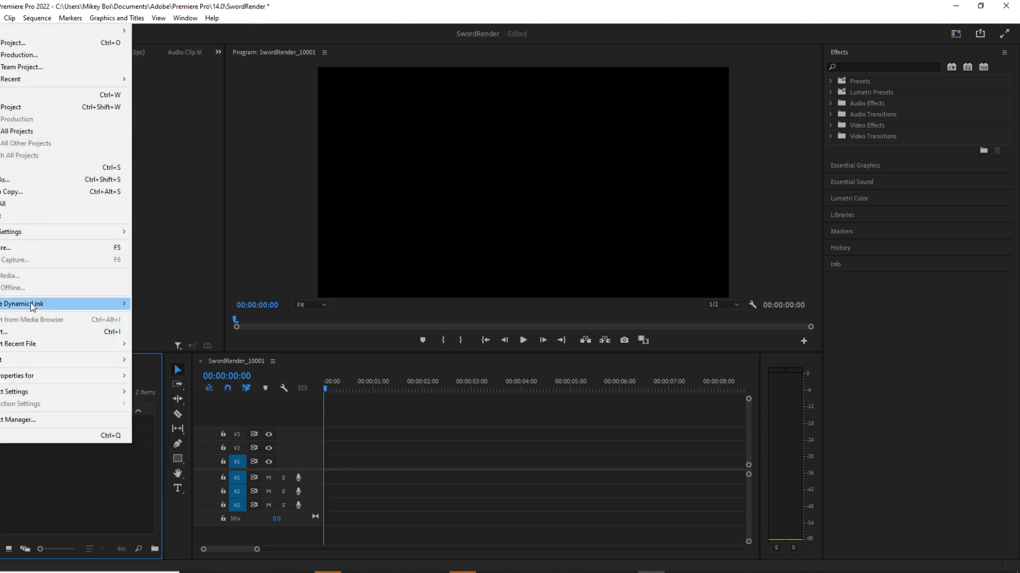
Start a media import and browse to the Desktop/meshDemo/Materials/images folder.
{"action": "right_click", "coordinate": [60, 484]}
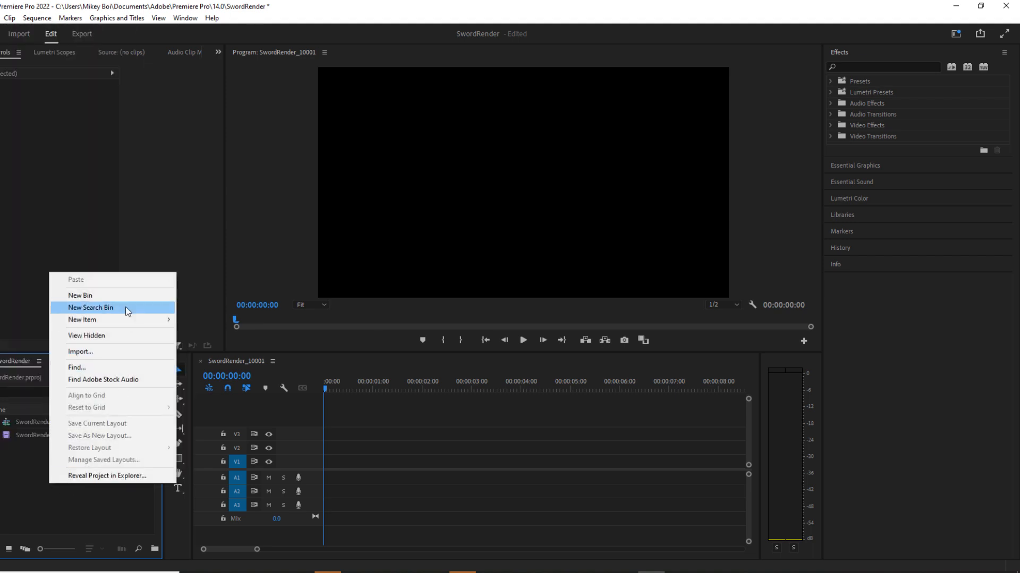
{"action": "left_click", "coordinate": [109, 351]}
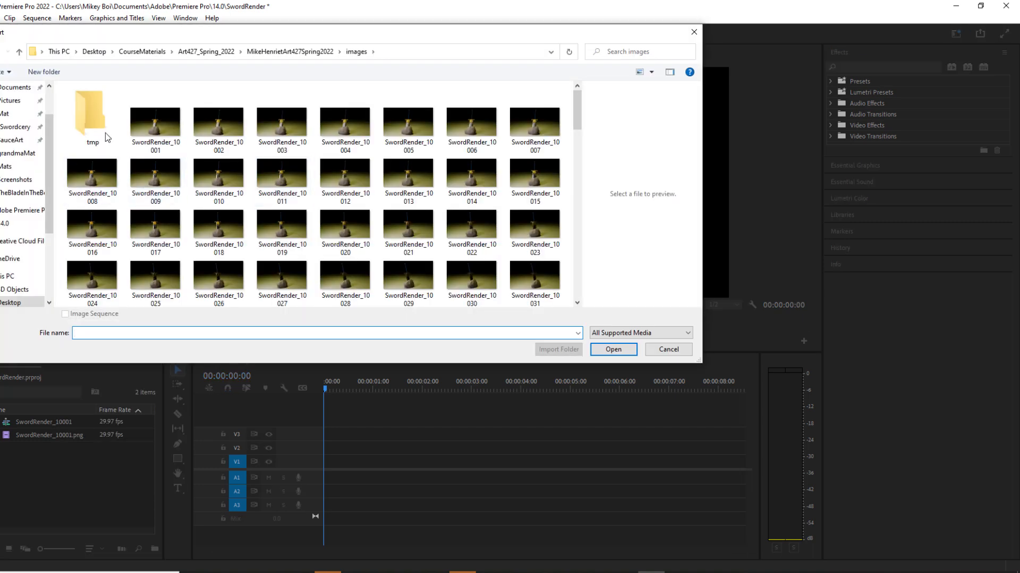
{"action": "left_click", "coordinate": [91, 52]}
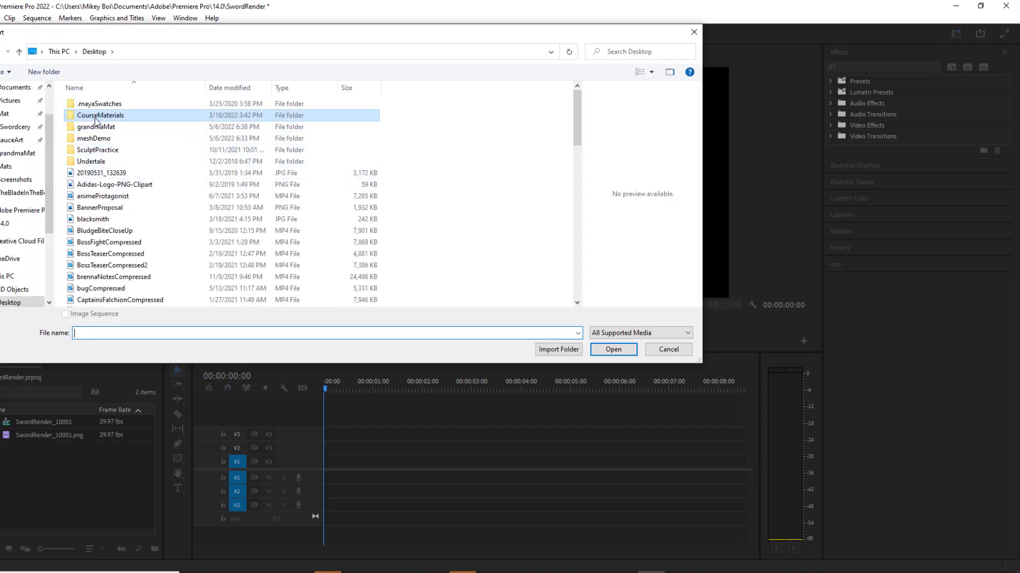
{"action": "double_click", "coordinate": [93, 139]}
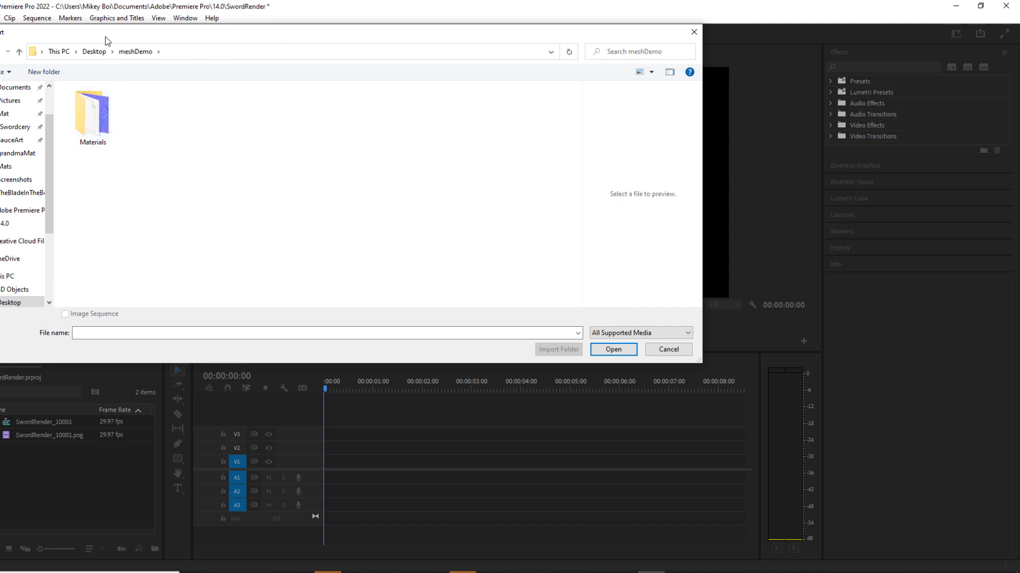
{"action": "double_click", "coordinate": [90, 112]}
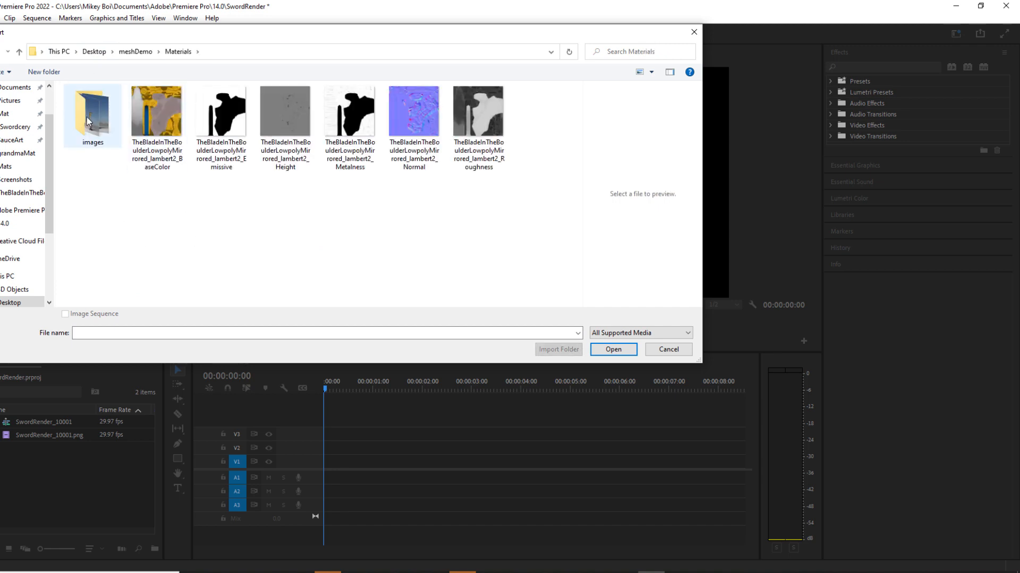
{"action": "left_click", "coordinate": [89, 121]}
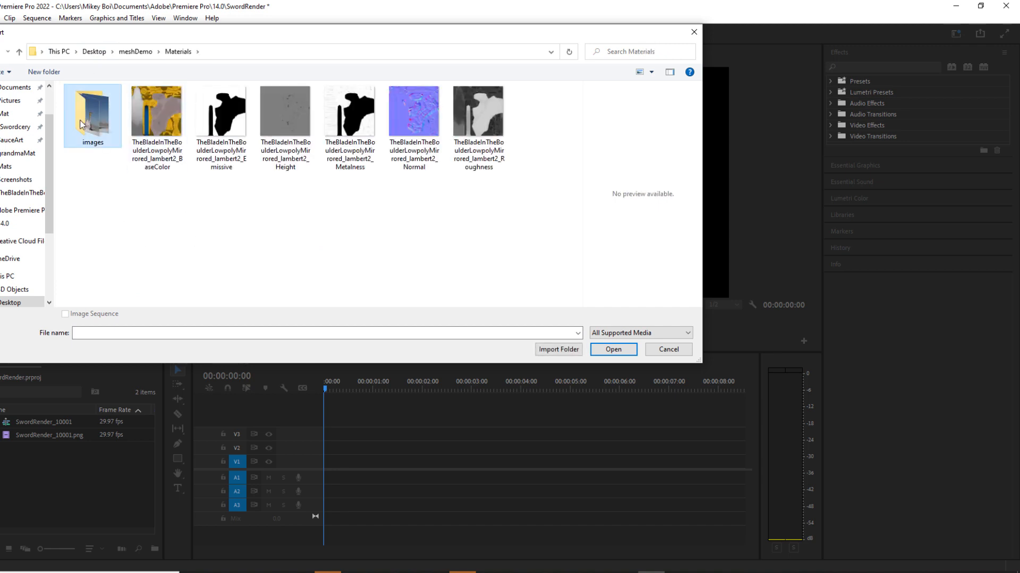
{"action": "double_click", "coordinate": [81, 123]}
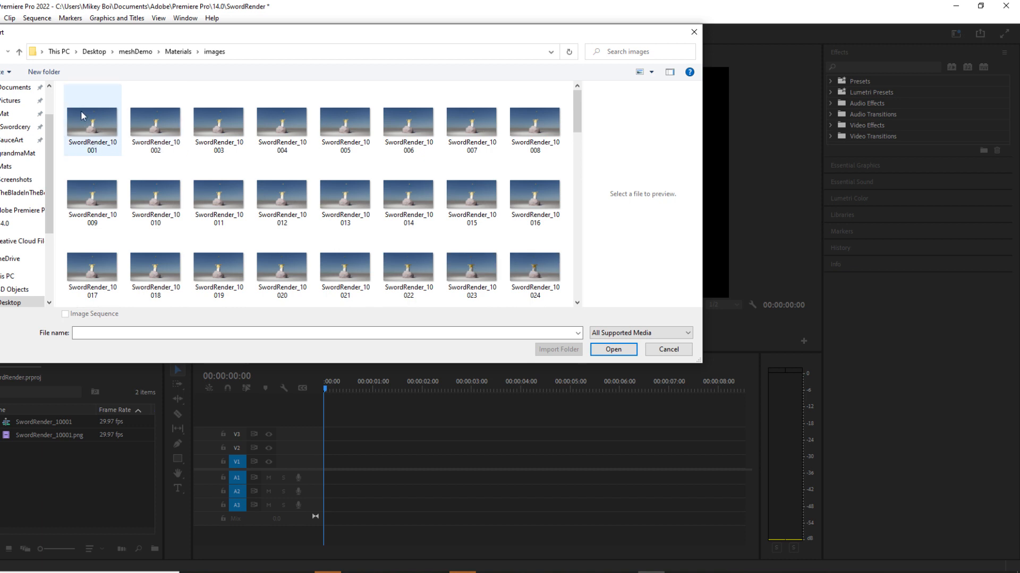
Import the rendered frames as an image sequence starting from SwordRender_10001.
{"action": "left_click", "coordinate": [83, 116]}
{"action": "left_click", "coordinate": [98, 123]}
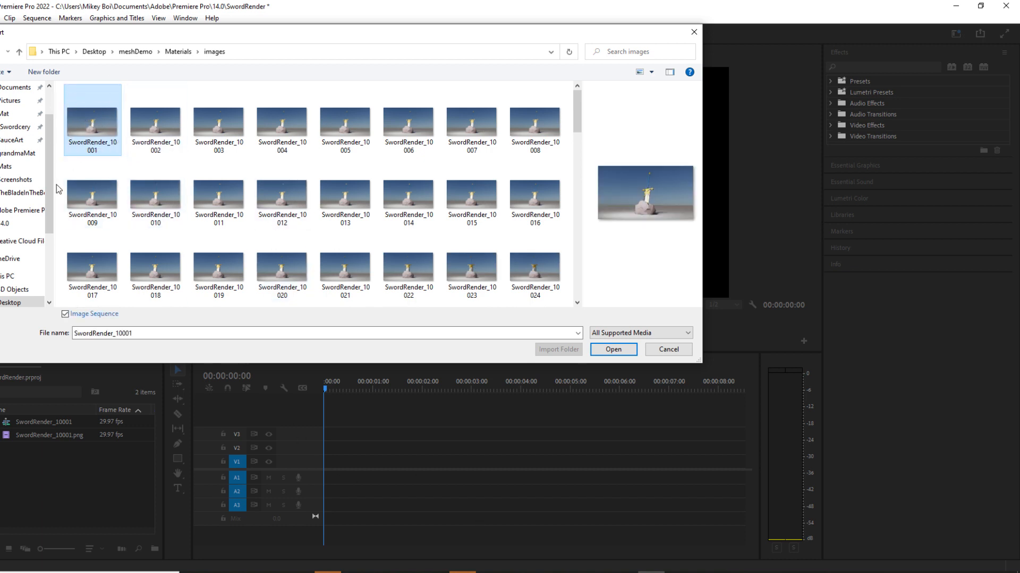
{"action": "left_click", "coordinate": [85, 315]}
{"action": "key", "text": "ctrl"}
{"action": "left_click", "coordinate": [74, 314]}
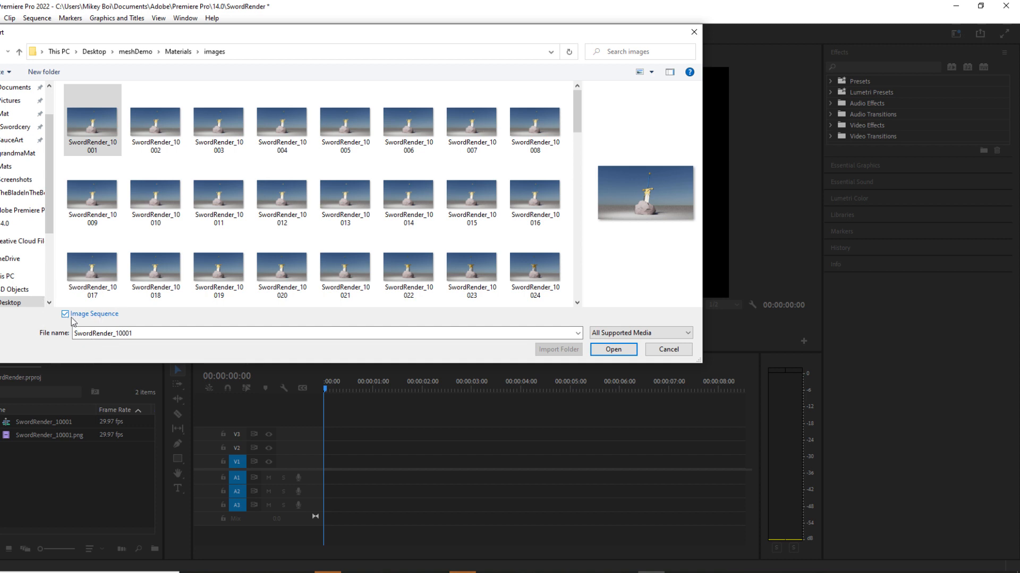
{"action": "left_click", "coordinate": [614, 348]}
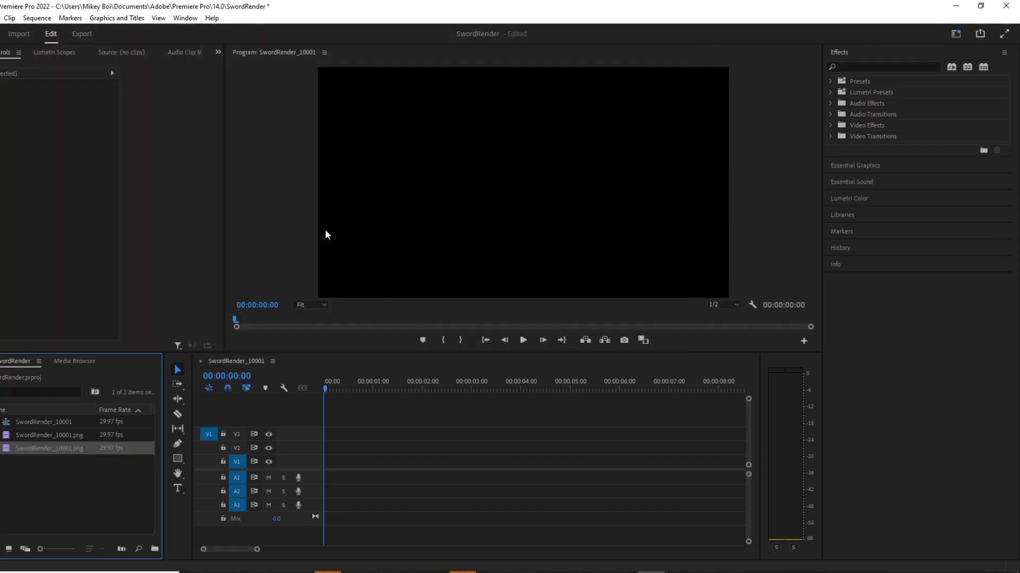
Place the newly imported SwordRender_10001.png sequence at the start of track V1 and play back the turntable.
{"action": "left_click_drag", "start_coordinate": [48, 447], "coordinate": [326, 461]}
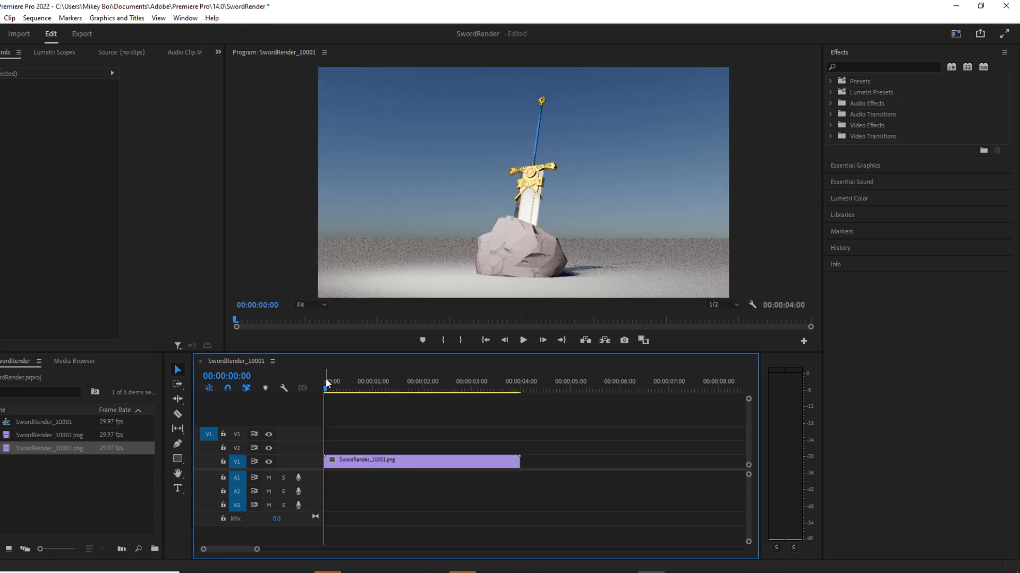
{"action": "left_click_drag", "start_coordinate": [325, 390], "coordinate": [300, 412]}
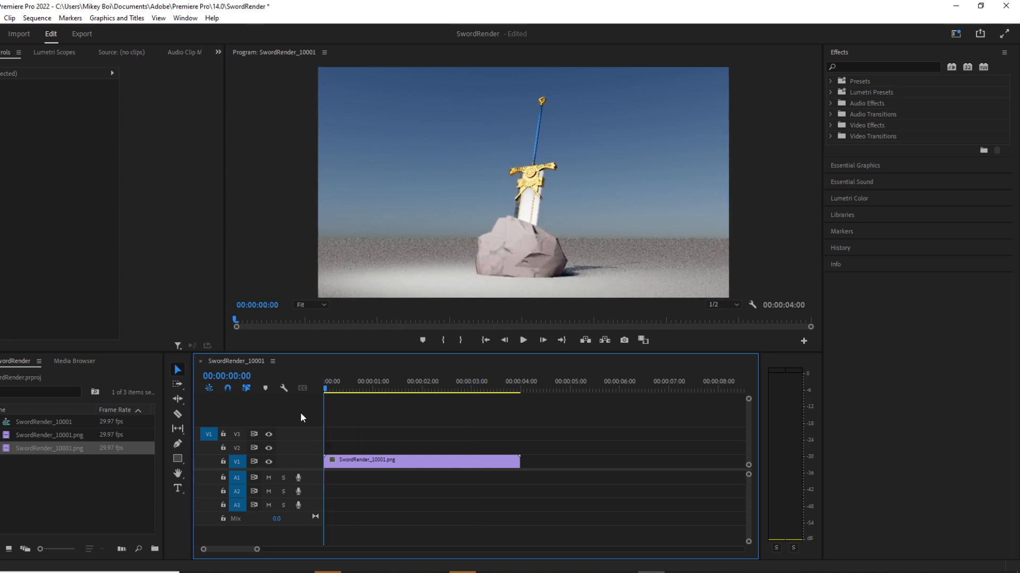
{"action": "left_click", "coordinate": [523, 340]}
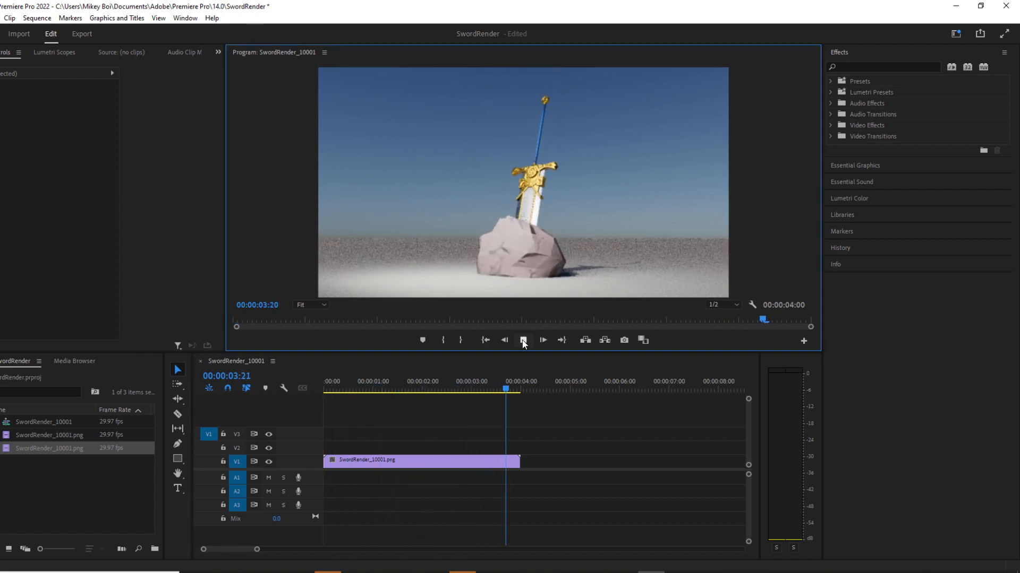
{"action": "left_click", "coordinate": [523, 341]}
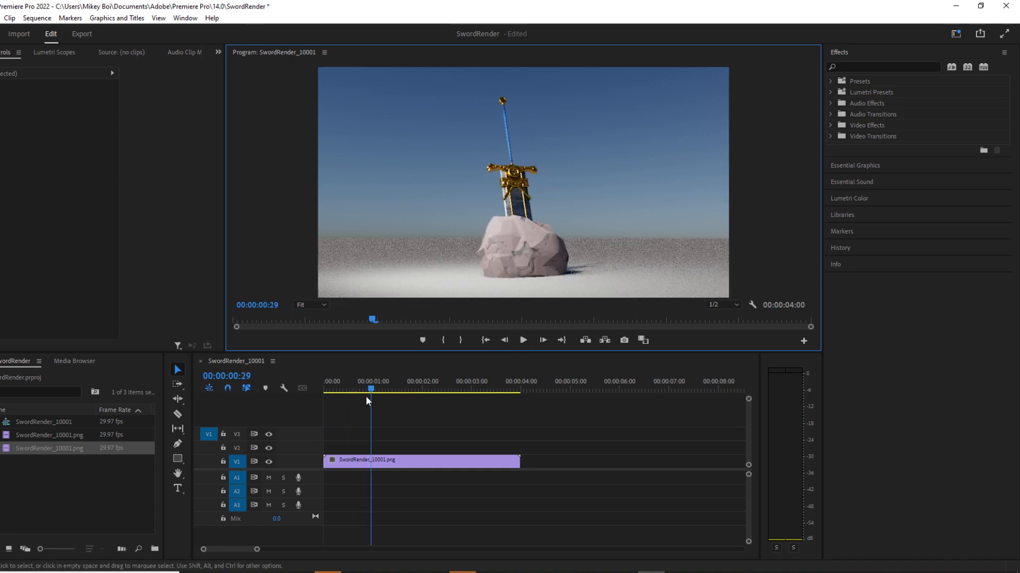
{"action": "left_click_drag", "start_coordinate": [367, 399], "coordinate": [265, 391]}
{"action": "left_click", "coordinate": [449, 465]}
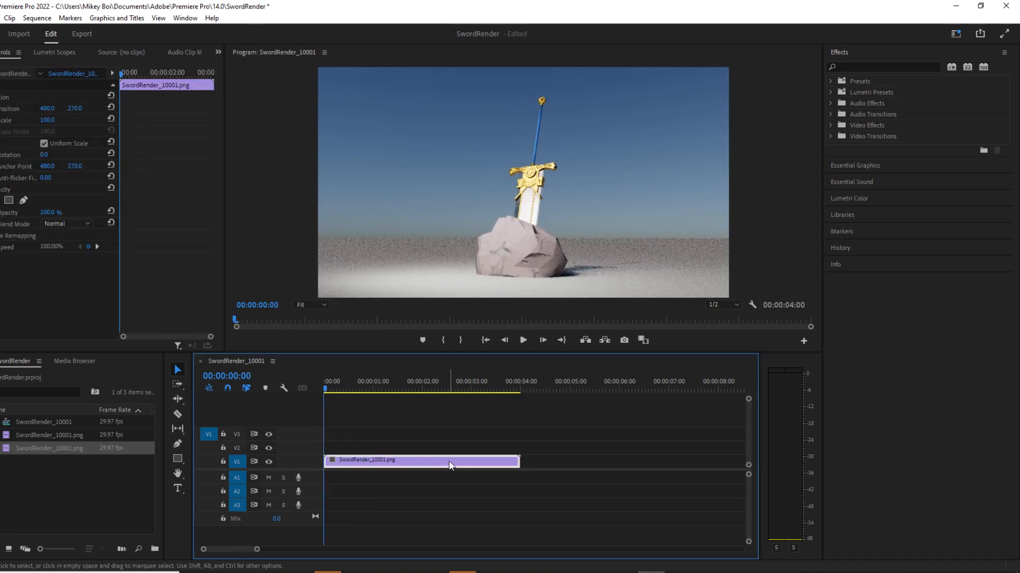
Append two copies of the SwordRender_10001.png clip on track V1 and play back the looping turntable from the start.
{"action": "left_click", "coordinate": [523, 341]}
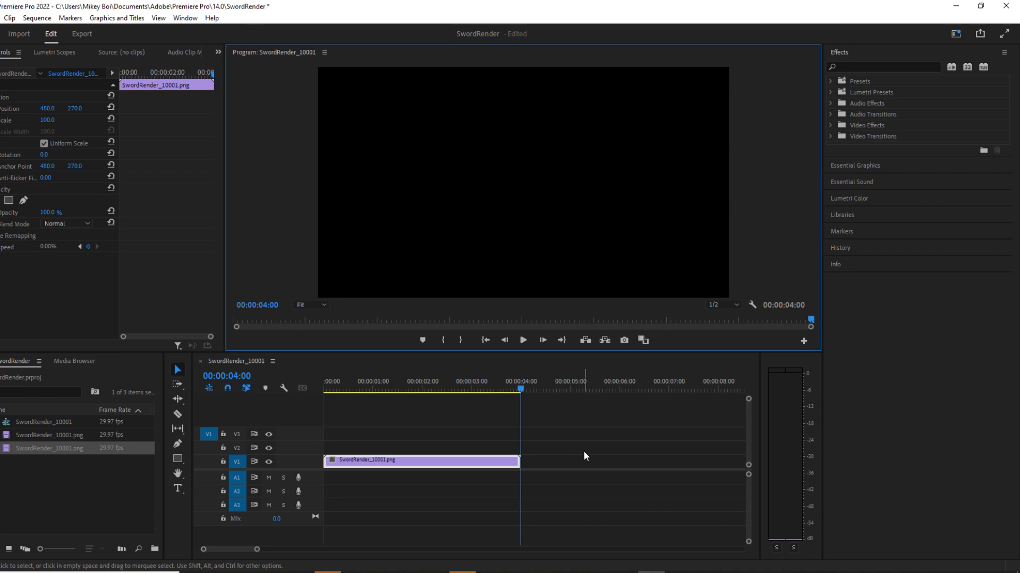
{"action": "left_click", "coordinate": [471, 467]}
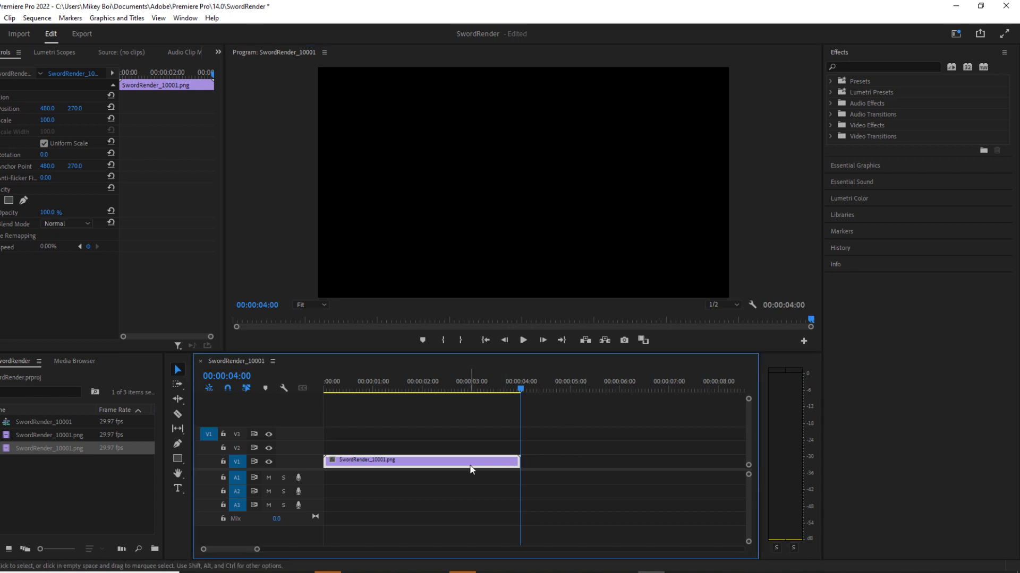
{"action": "key", "text": "ctrl+c"}
{"action": "key", "text": "ctrl+v"}
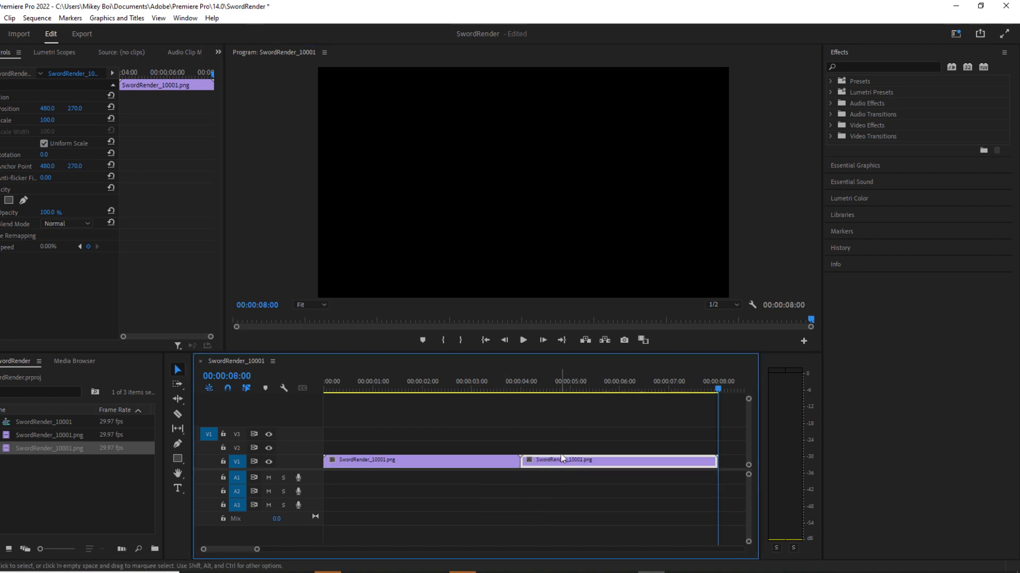
{"action": "key", "text": "ctrl+v"}
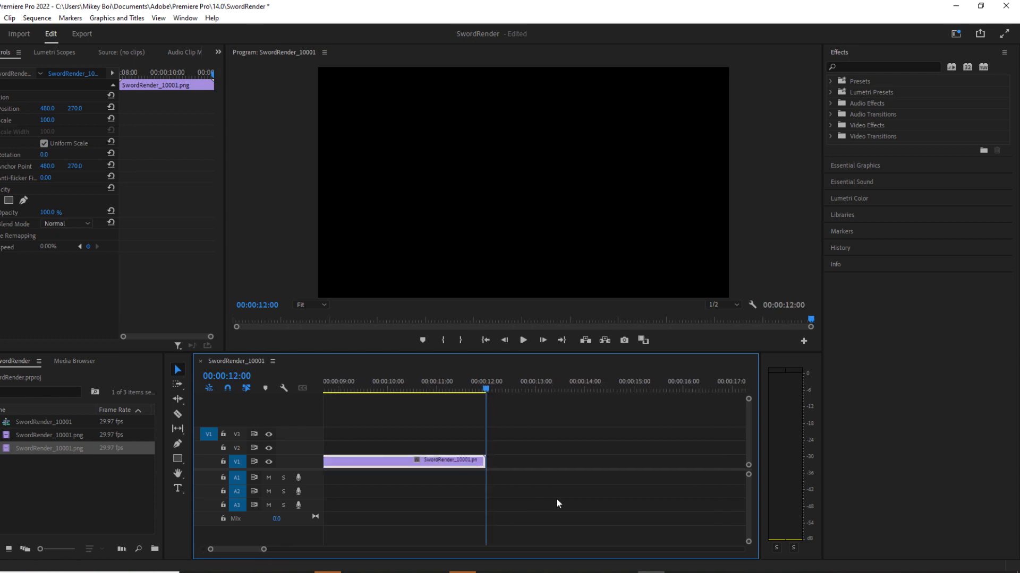
{"action": "scroll", "coordinate": [392, 519], "scroll_direction": "down", "scroll_amount": 4, "text": "alt"}
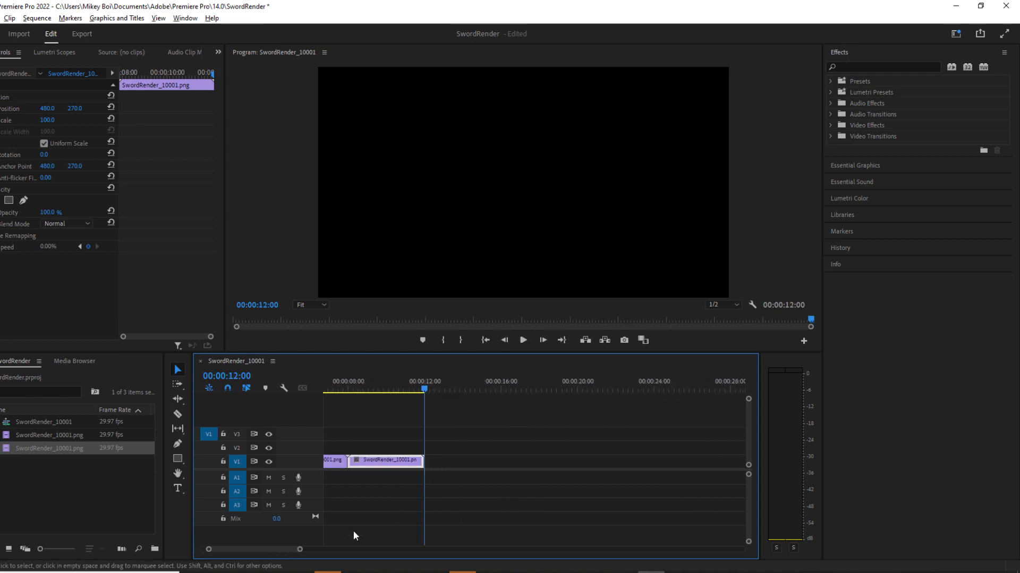
{"action": "left_click_drag", "start_coordinate": [276, 552], "coordinate": [249, 551]}
{"action": "left_click_drag", "start_coordinate": [528, 388], "coordinate": [292, 403]}
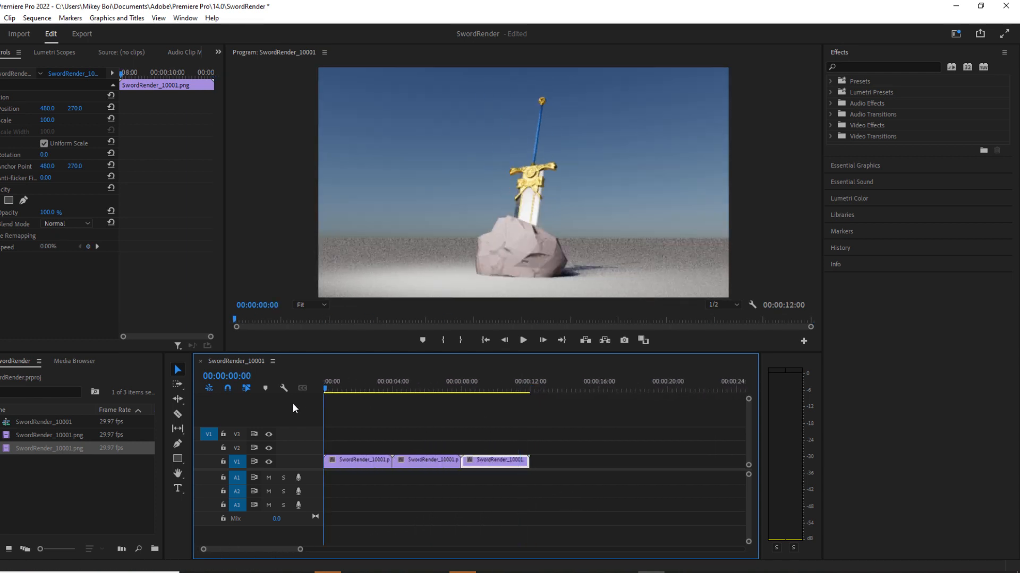
{"action": "left_click", "coordinate": [525, 340]}
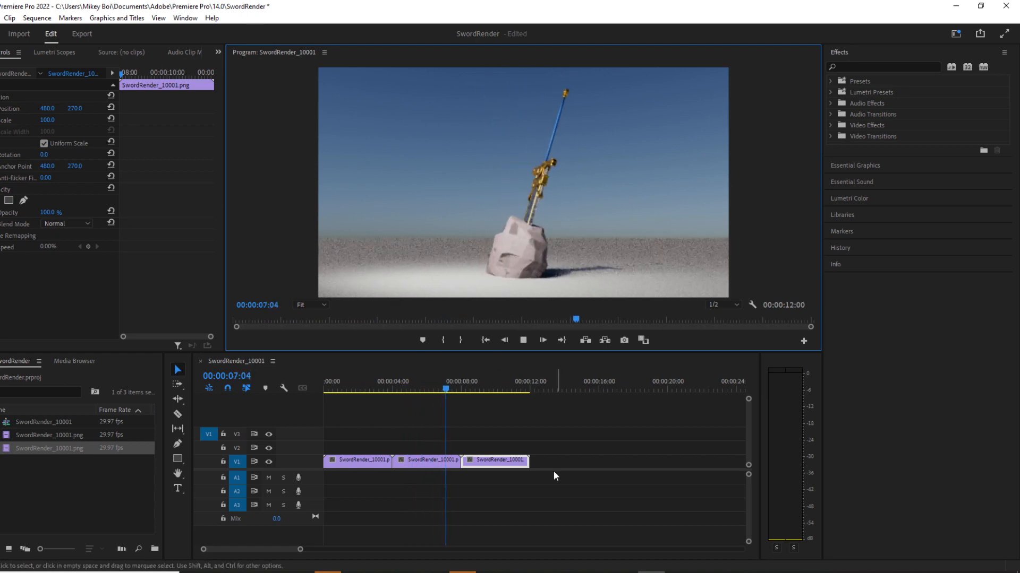
Interpret the newly imported SwordRender_10001.png footage at an assumed frame rate of 24 fps.
{"action": "right_click", "coordinate": [113, 446]}
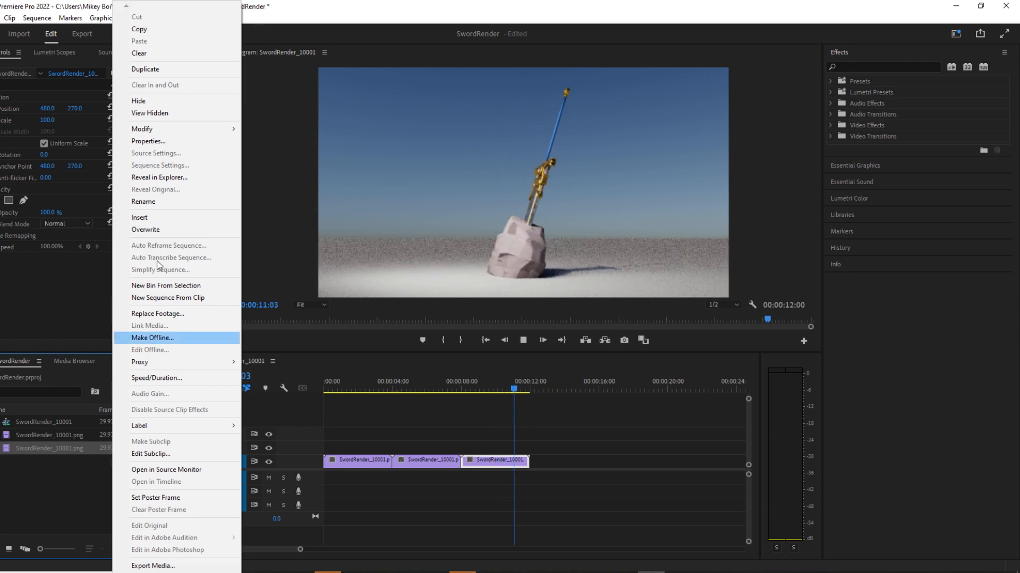
{"action": "mouse_move", "coordinate": [179, 128]}
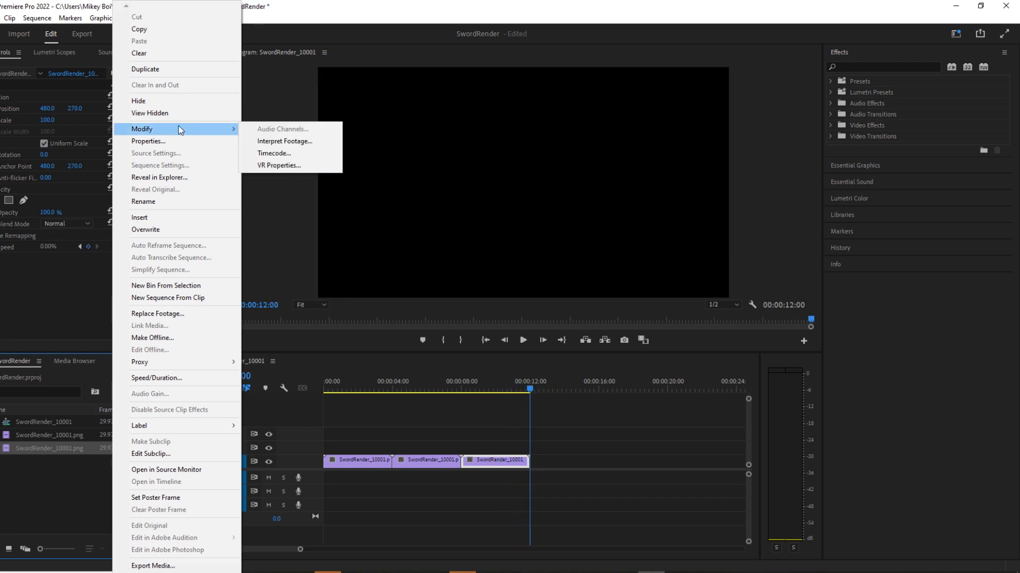
{"action": "left_click", "coordinate": [65, 507]}
{"action": "left_click", "coordinate": [111, 448]}
{"action": "right_click", "coordinate": [113, 448]}
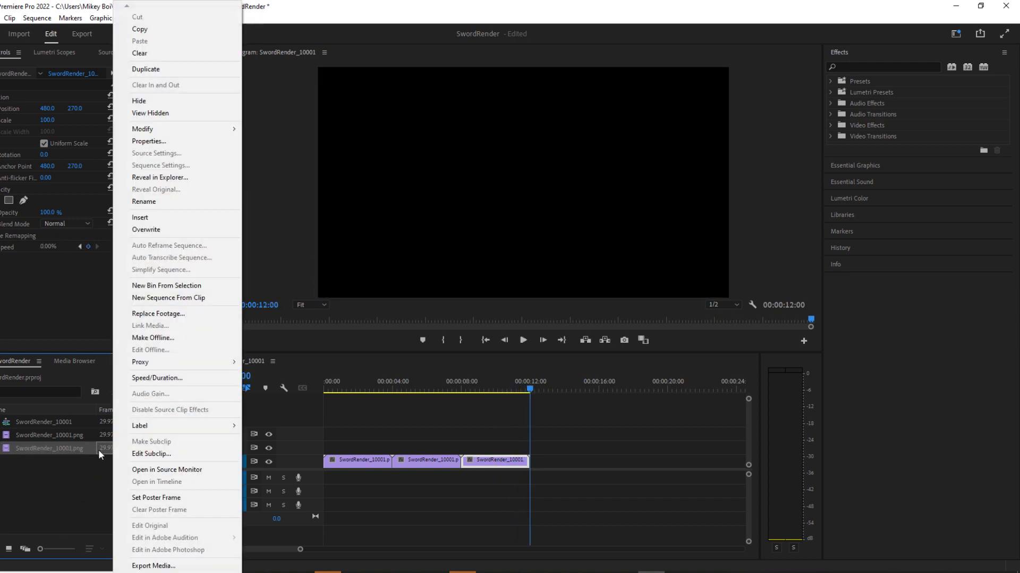
{"action": "mouse_move", "coordinate": [191, 134]}
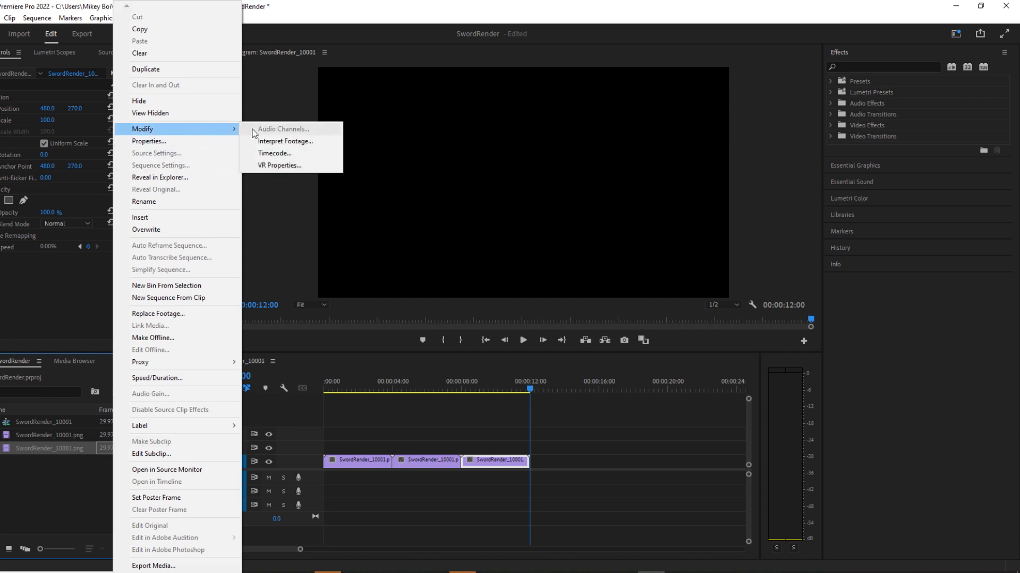
{"action": "left_click", "coordinate": [271, 142]}
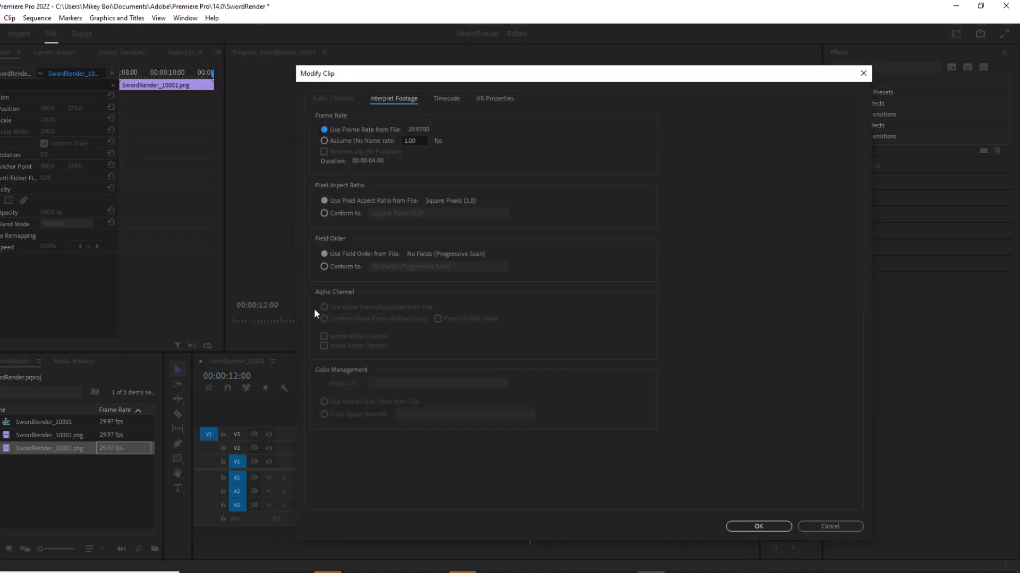
{"action": "left_click", "coordinate": [325, 140]}
{"action": "type", "text": "24"}
{"action": "key", "text": "Return"}
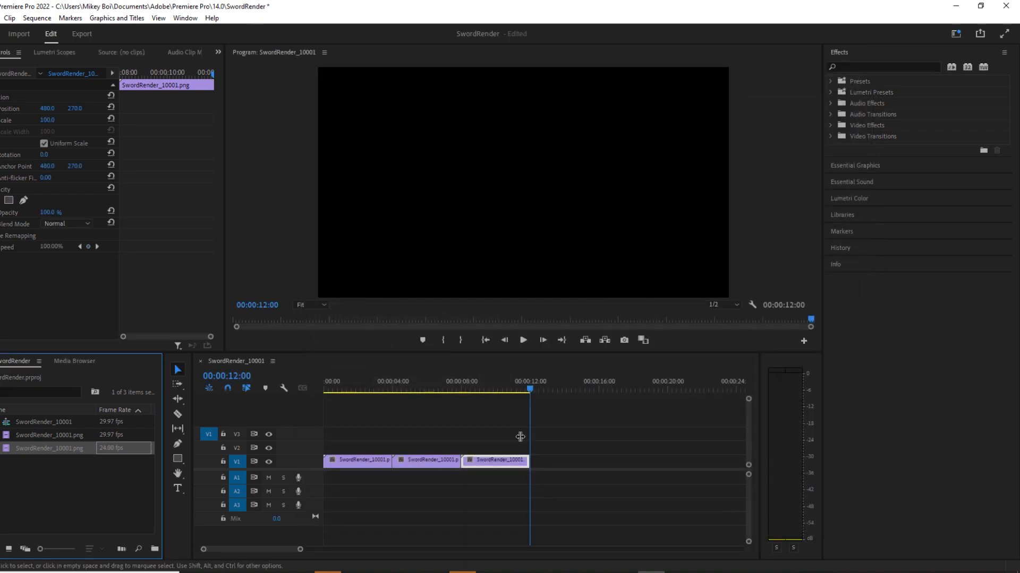
Replace the three V1 clips with the 24 fps SwordRender_10001.png sequence, keeping the existing sequence settings, and play it from the start.
{"action": "left_click_drag", "start_coordinate": [572, 429], "coordinate": [352, 490]}
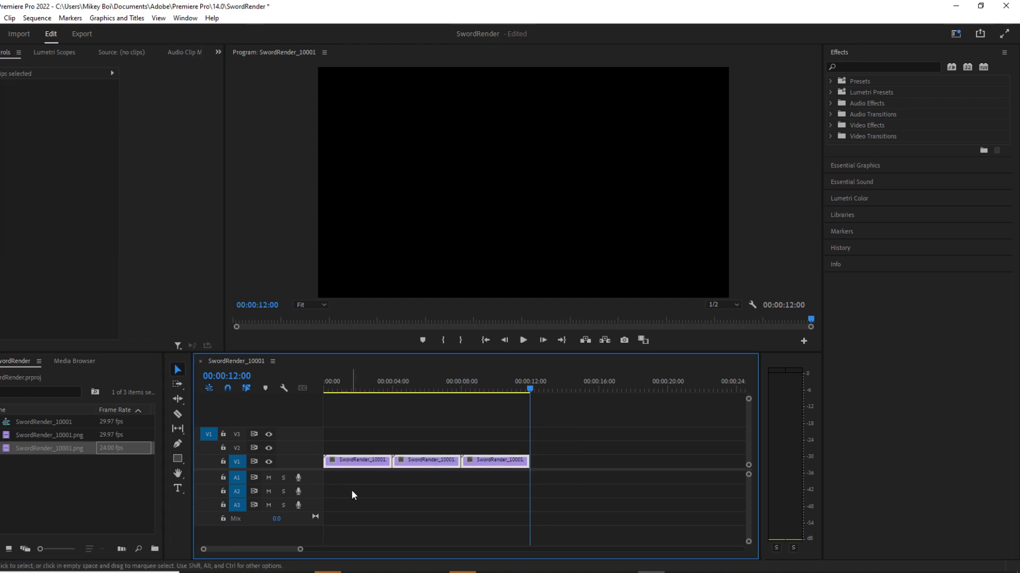
{"action": "key", "text": "Delete"}
{"action": "left_click_drag", "start_coordinate": [51, 448], "coordinate": [345, 463]}
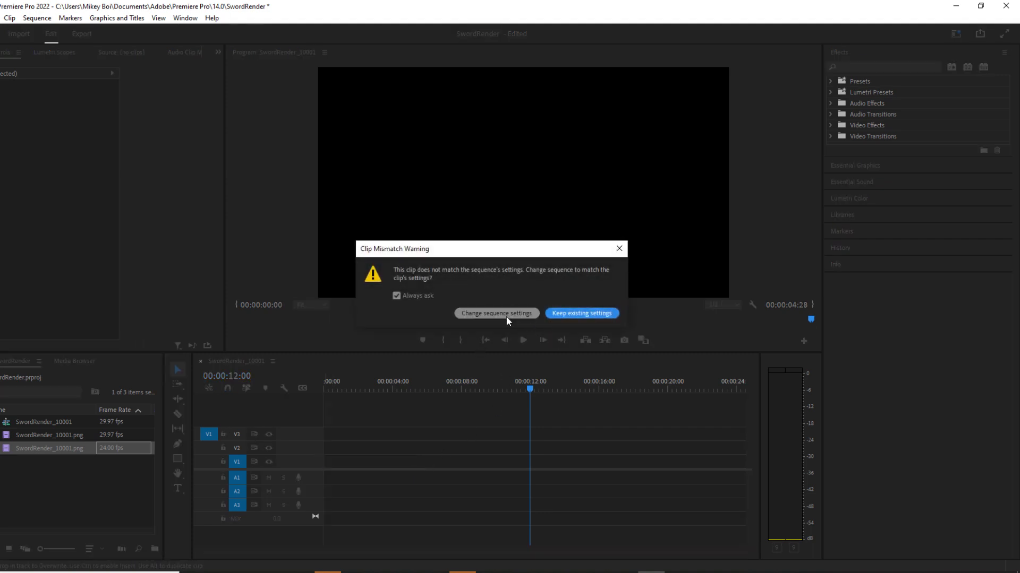
{"action": "left_click", "coordinate": [569, 313]}
{"action": "left_click", "coordinate": [528, 390]}
{"action": "left_click_drag", "start_coordinate": [526, 390], "coordinate": [320, 397]}
{"action": "left_click", "coordinate": [523, 340]}
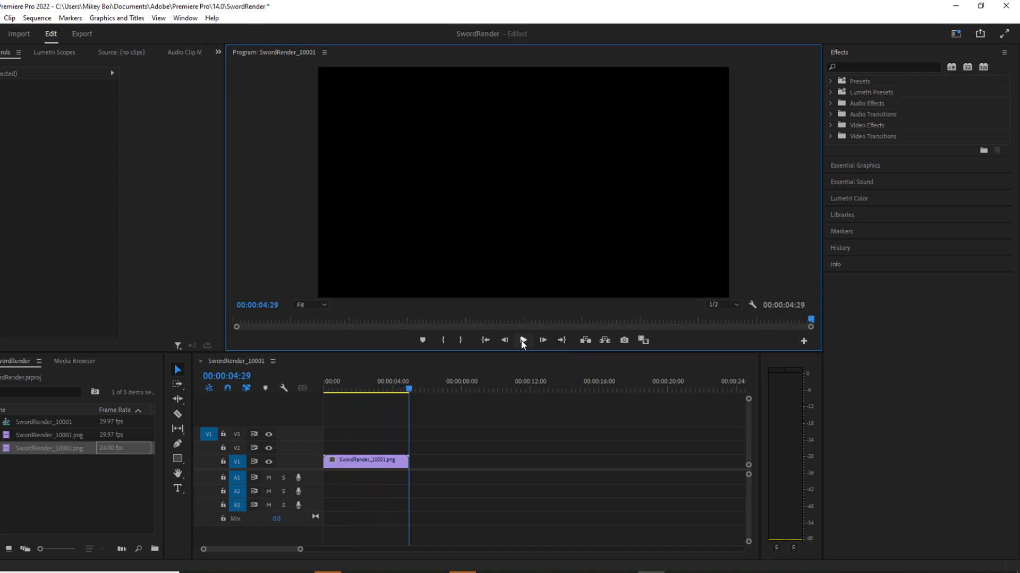
Append two copies of the 24 fps clip on track V1 and preview the turntable from the beginning of the timeline.
{"action": "left_click", "coordinate": [371, 461]}
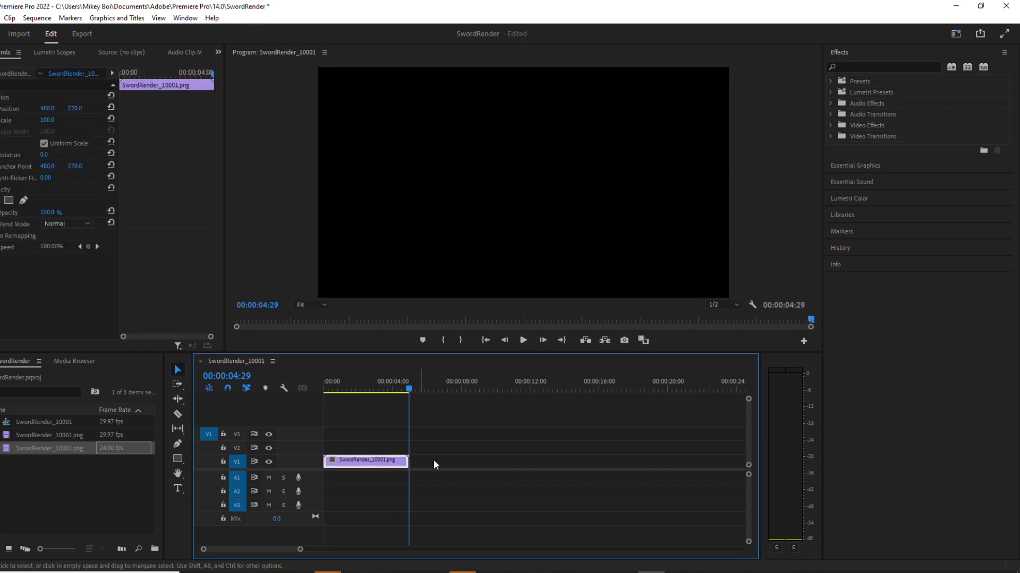
{"action": "key", "text": "ctrl+c"}
{"action": "key", "text": "ctrl+v"}
{"action": "key", "text": "ctrl+v"}
{"action": "left_click", "coordinate": [576, 389]}
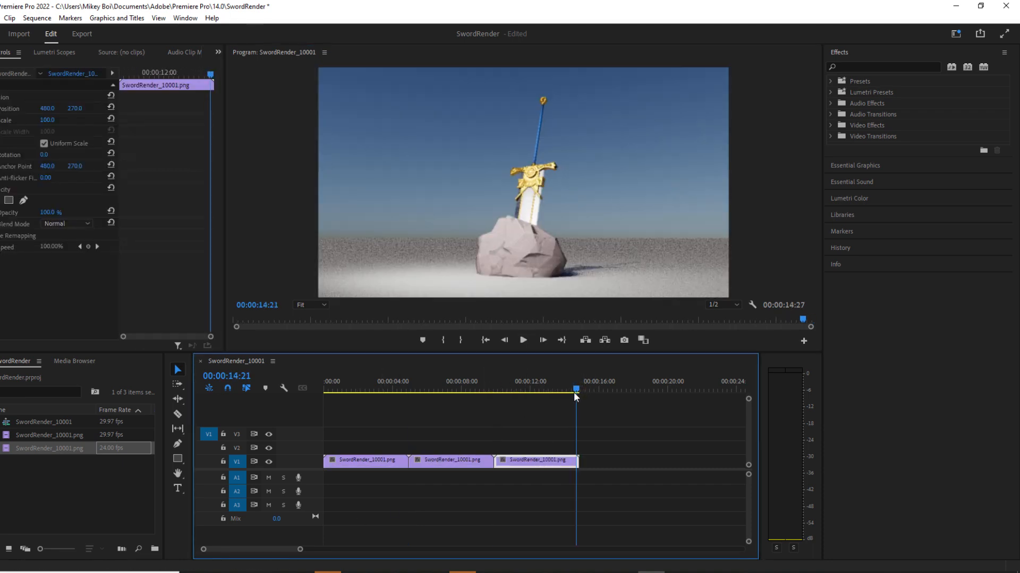
{"action": "left_click_drag", "start_coordinate": [574, 392], "coordinate": [251, 402]}
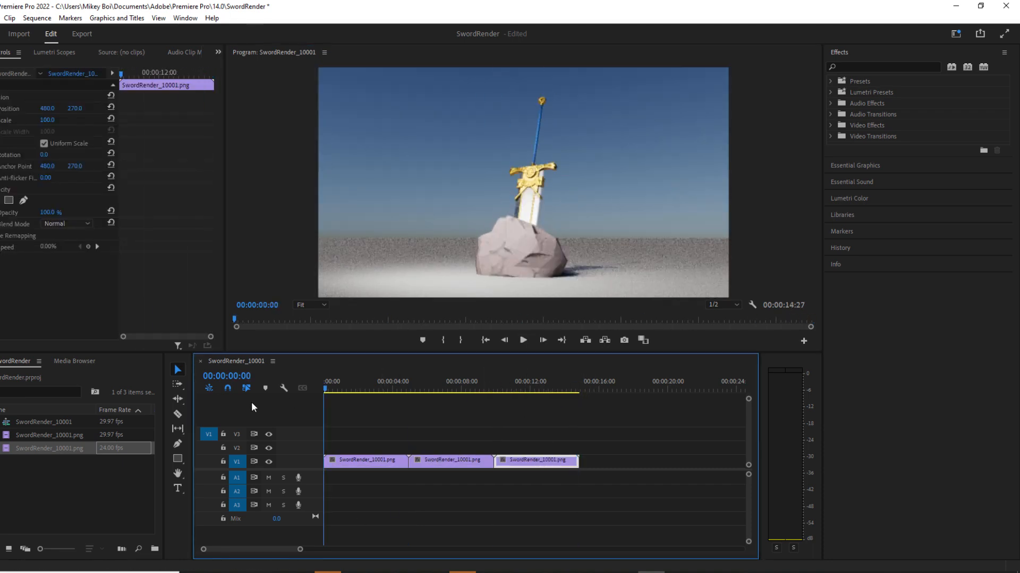
{"action": "left_click", "coordinate": [524, 448]}
{"action": "left_click", "coordinate": [524, 341]}
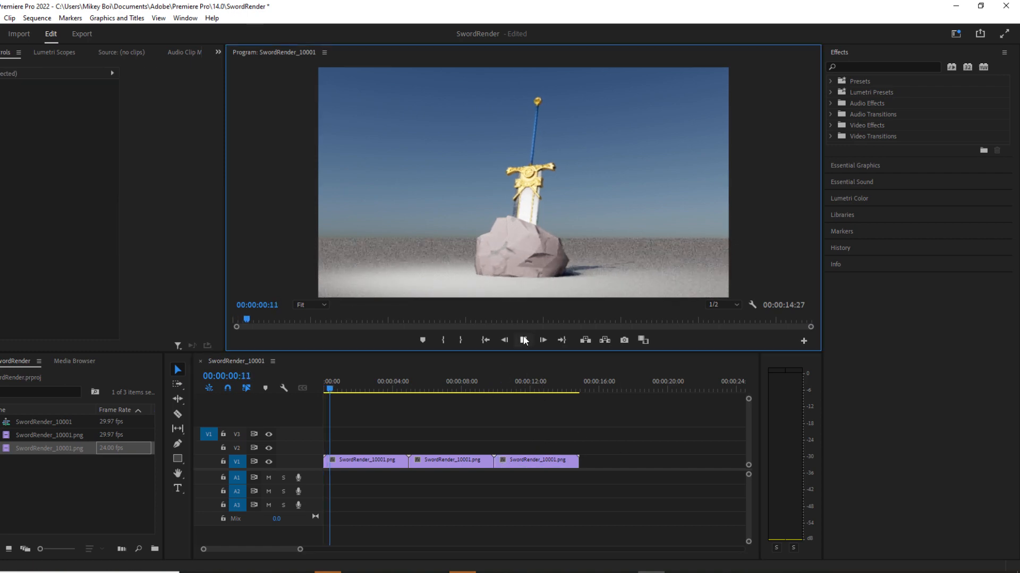
{"action": "left_click", "coordinate": [524, 341]}
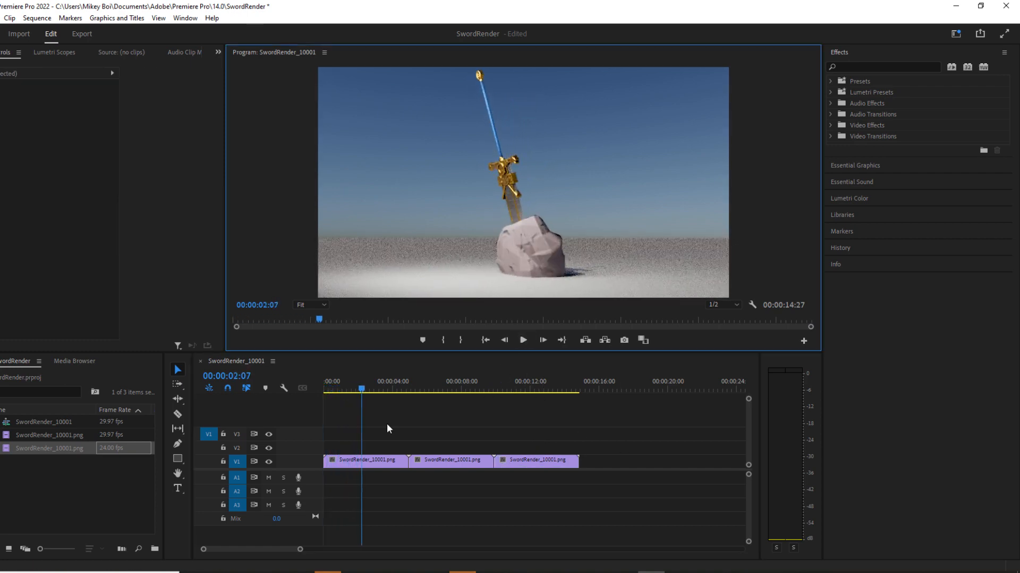
Move the three V1 clips together to start at 00:00:02:07 and create a 960 × 540 black video item at 29.97 fps.
{"action": "left_click_drag", "start_coordinate": [601, 441], "coordinate": [399, 465]}
{"action": "right_click", "coordinate": [43, 467]}
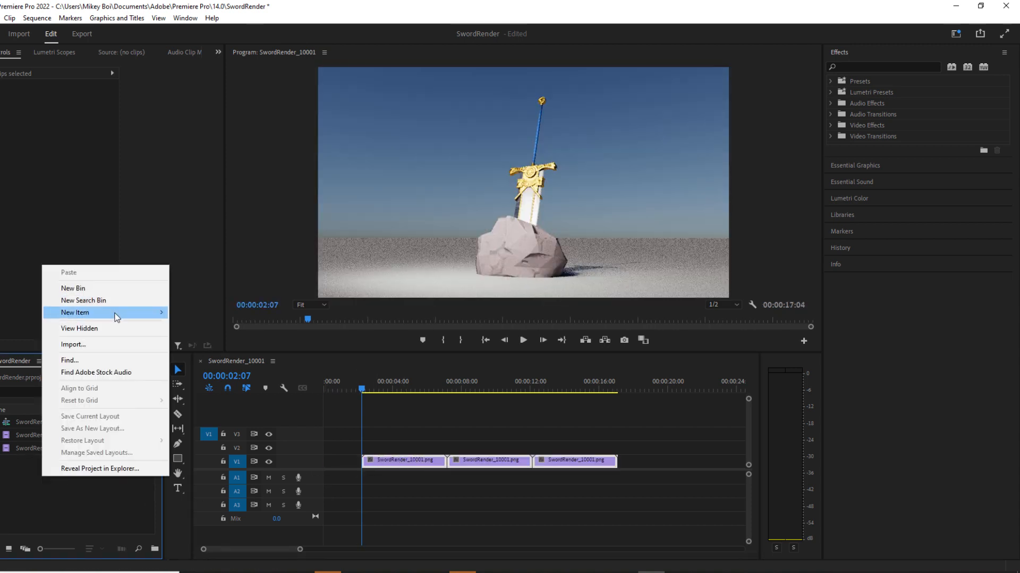
{"action": "mouse_move", "coordinate": [115, 313]}
{"action": "left_click", "coordinate": [215, 374]}
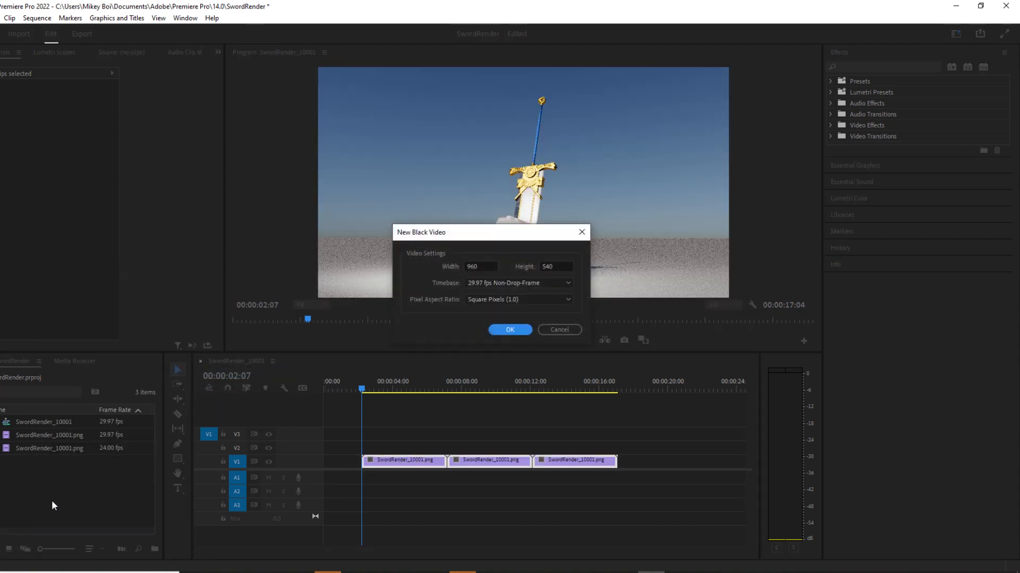
{"action": "left_click", "coordinate": [500, 330]}
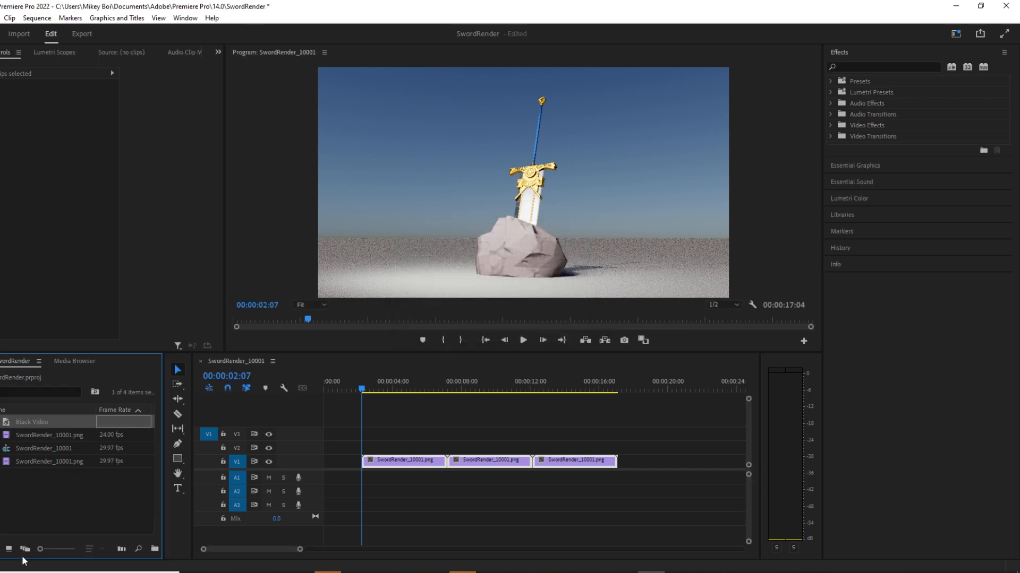
Place the black video at the start of track V2 and apply the Simple Text effect to it.
{"action": "left_click_drag", "start_coordinate": [76, 473], "coordinate": [327, 448]}
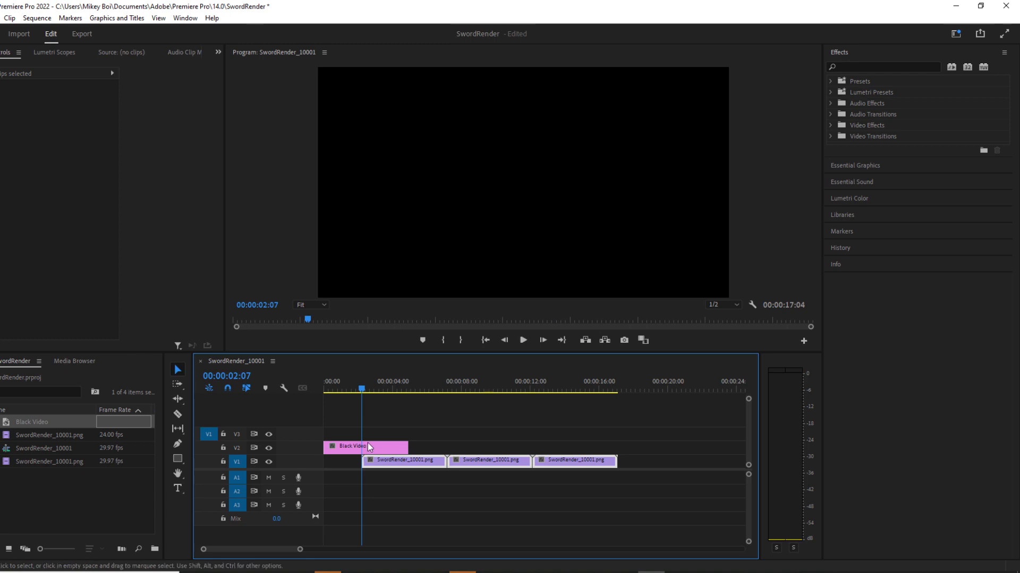
{"action": "left_click_drag", "start_coordinate": [362, 390], "coordinate": [325, 389]}
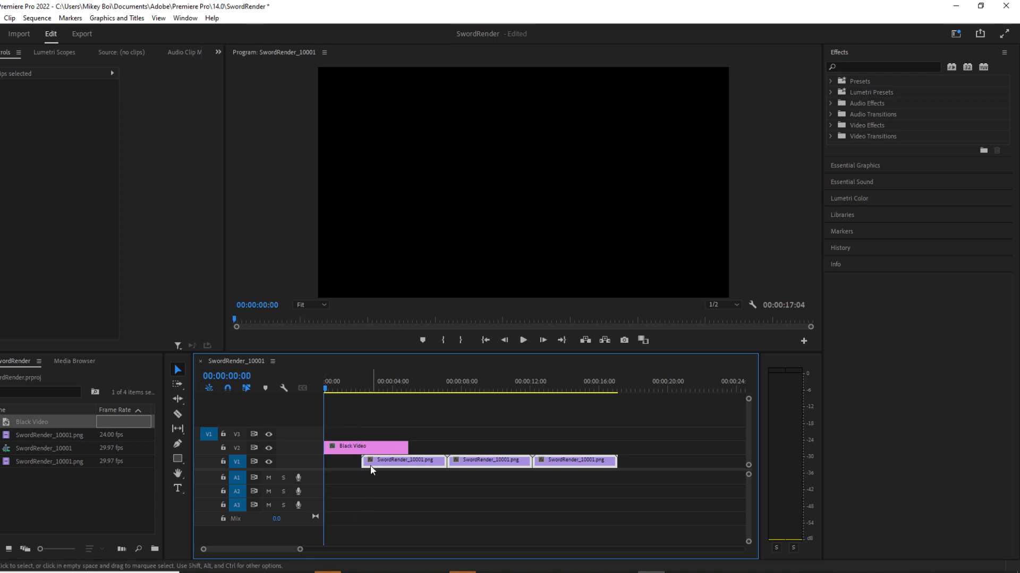
{"action": "left_click", "coordinate": [867, 66]}
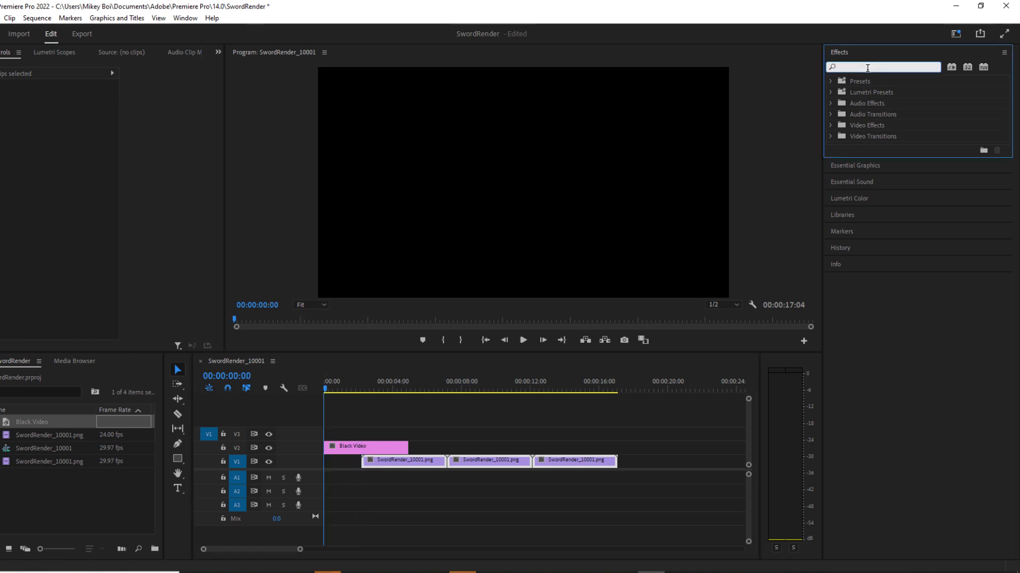
{"action": "type", "text": "text"}
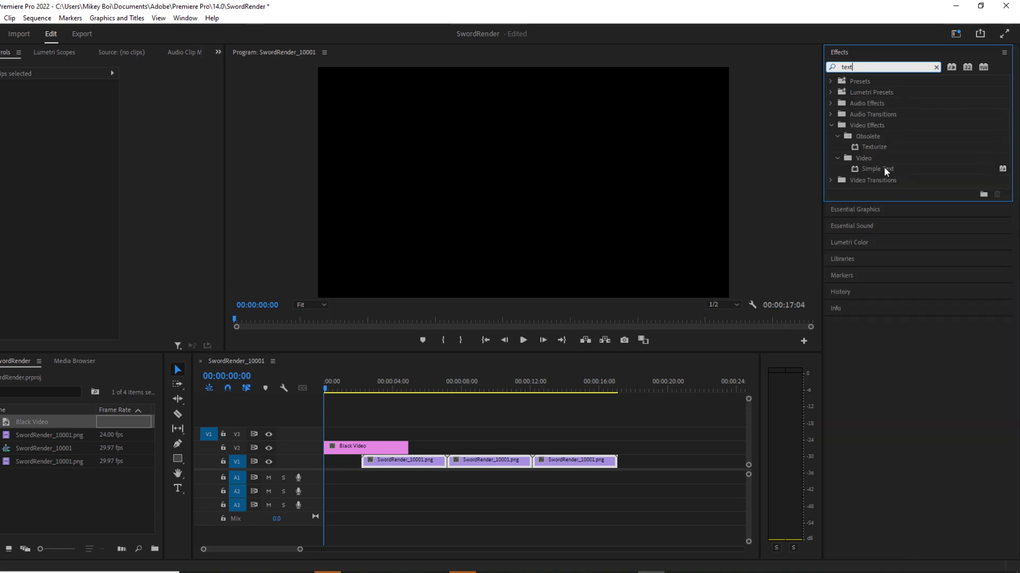
{"action": "left_click", "coordinate": [884, 169]}
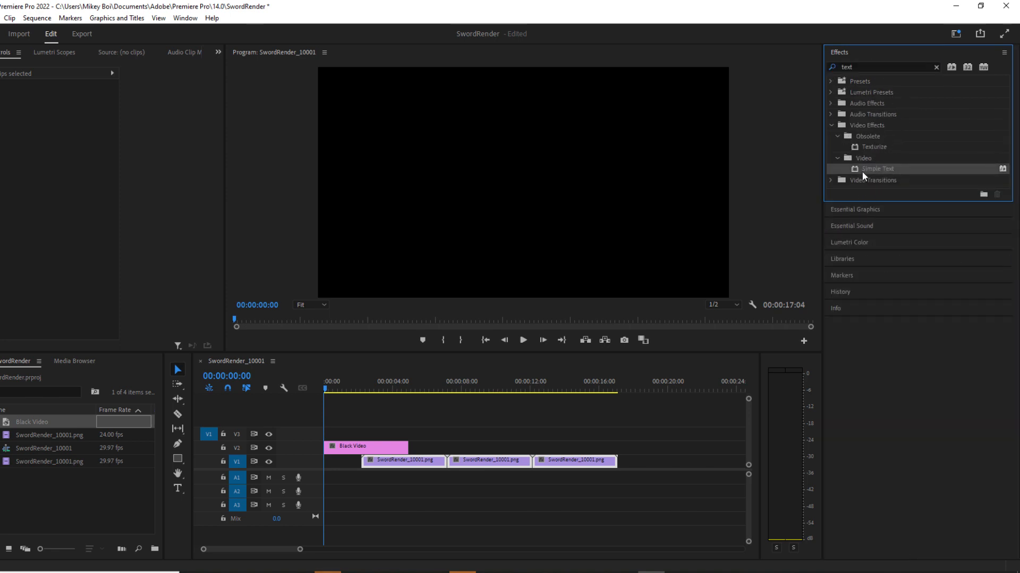
{"action": "left_click_drag", "start_coordinate": [862, 171], "coordinate": [356, 451]}
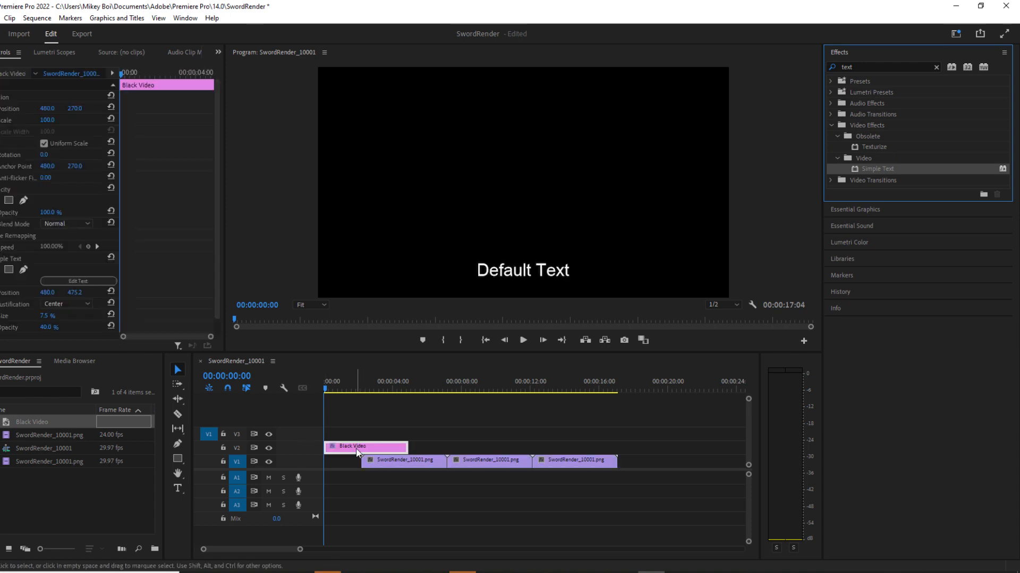
Set the Simple Text vertical position to 258.2 and its size to 17.8%.
{"action": "scroll", "coordinate": [74, 261], "scroll_direction": "down", "scroll_amount": 1}
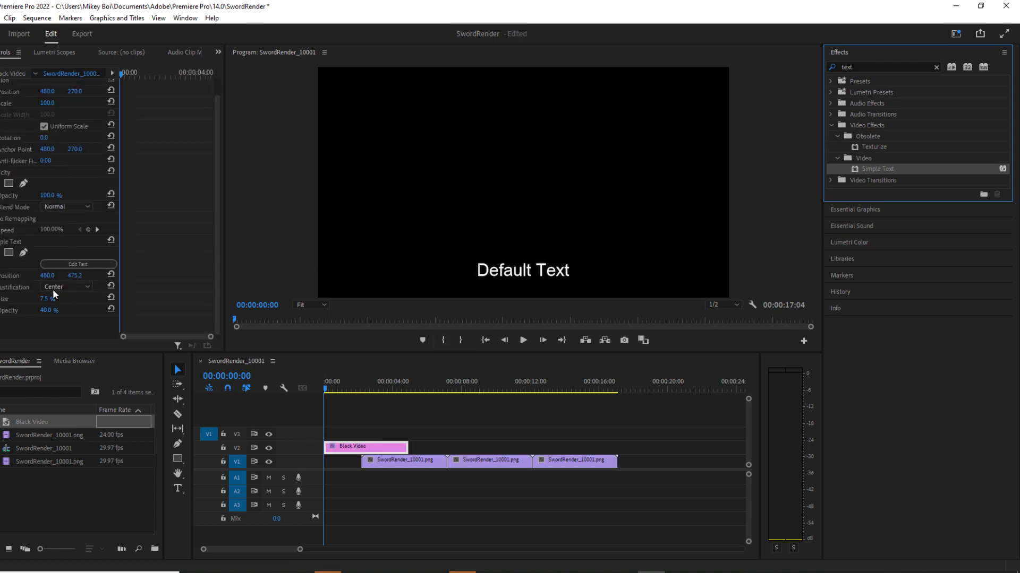
{"action": "left_click", "coordinate": [74, 276]}
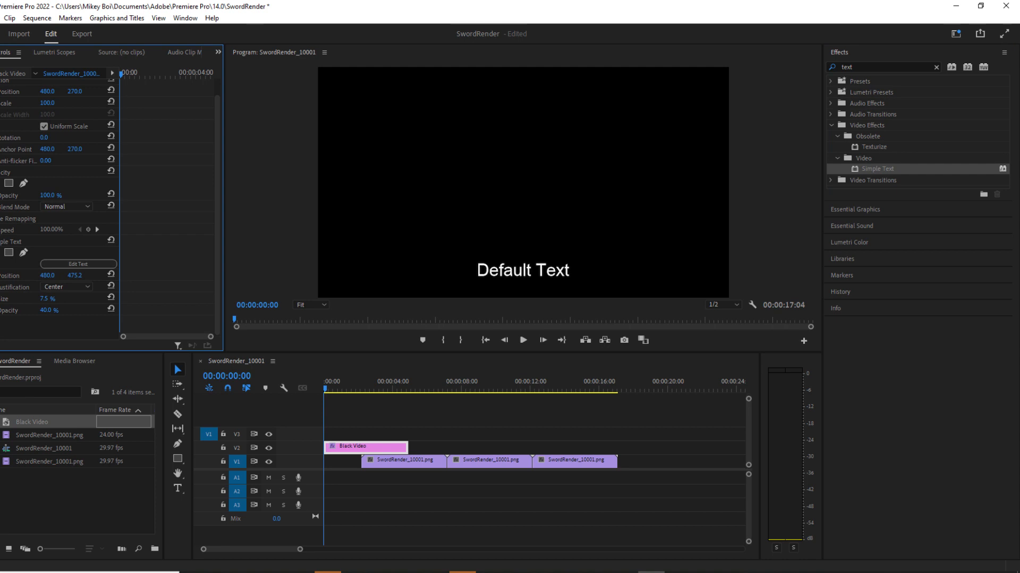
{"action": "left_click_drag", "start_coordinate": [74, 276], "coordinate": [15, 276]}
{"action": "scroll", "coordinate": [49, 187], "scroll_direction": "up", "scroll_amount": 1}
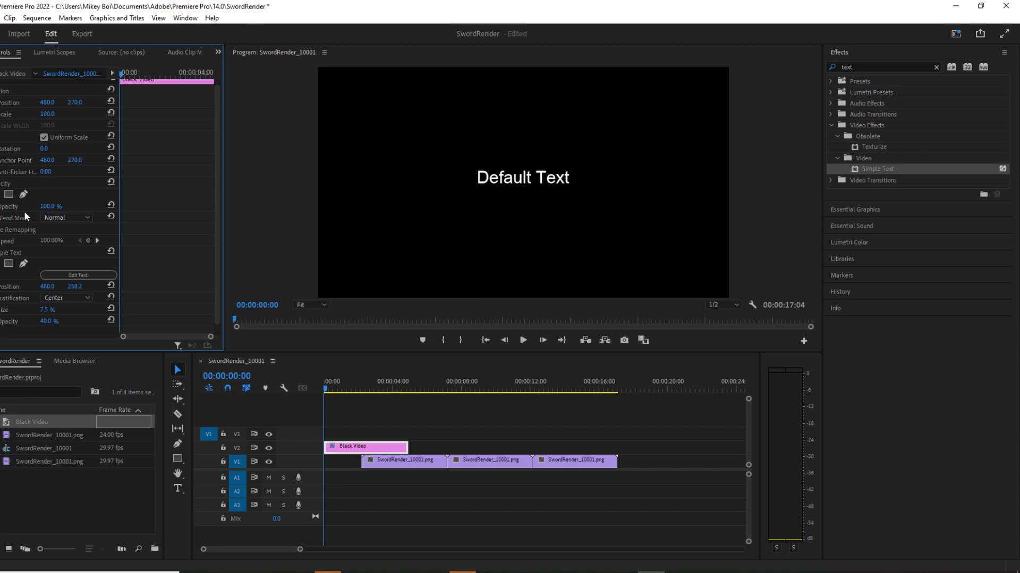
{"action": "mouse_move", "coordinate": [44, 309]}
{"action": "left_mouse_down"}
{"action": "mouse_move", "coordinate": [64, 310]}
{"action": "mouse_move", "coordinate": [47, 310]}
{"action": "left_mouse_up"}
Change the title's default text to "Art 426" followed by the artist's name.
{"action": "left_click", "coordinate": [64, 275]}
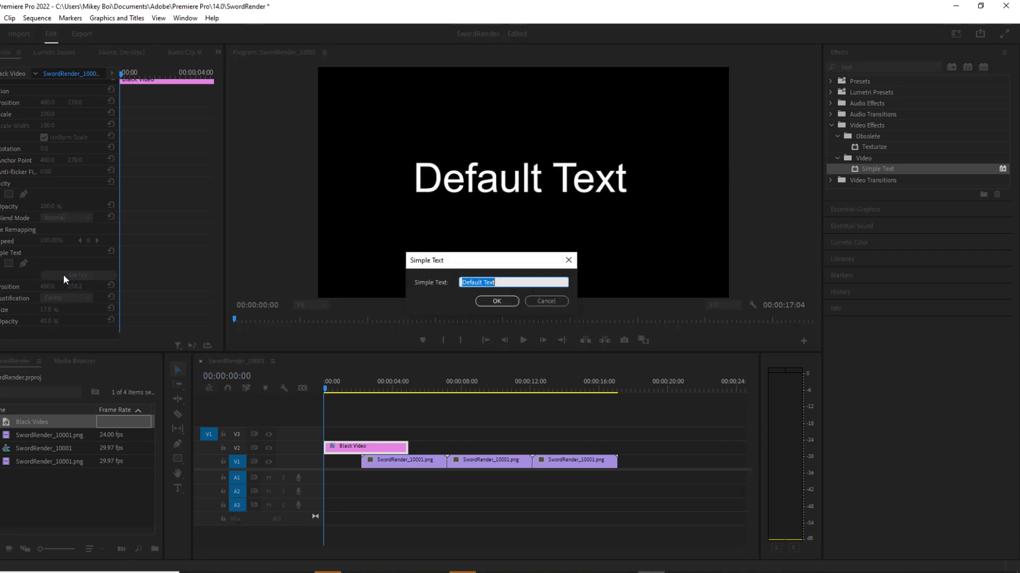
{"action": "type", "text": "Art 426 Mikey Boy"}
{"action": "key", "text": "Return"}
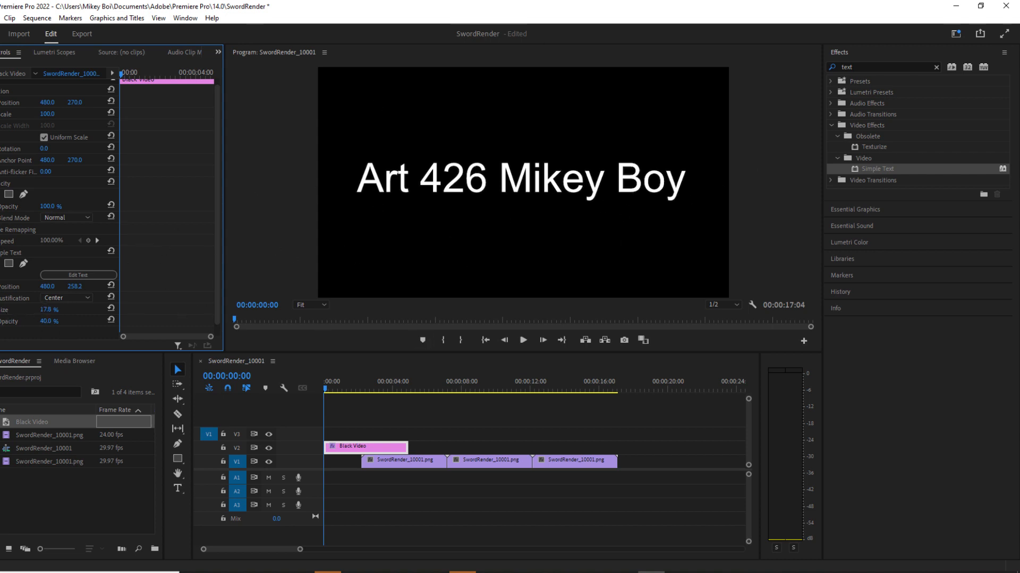
Set the opacity of the title's Simple Text effect to 61%.
{"action": "left_click_drag", "start_coordinate": [46, 322], "coordinate": [65, 322]}
{"action": "scroll", "coordinate": [87, 238], "scroll_direction": "up", "scroll_amount": 1}
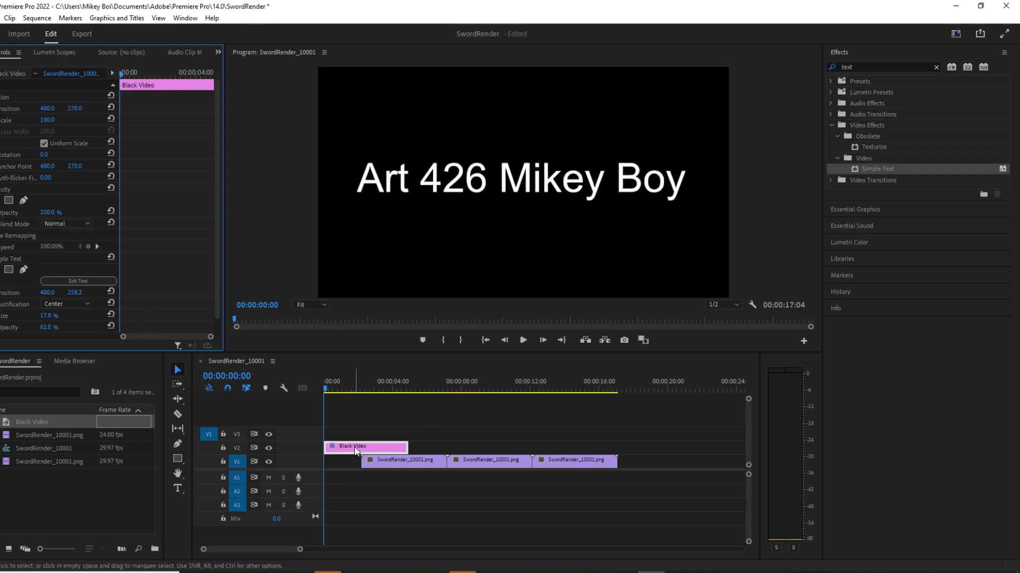
Move the title clip up to track V3 and place a second Black Video beneath it at the start of V2.
{"action": "left_click_drag", "start_coordinate": [355, 450], "coordinate": [353, 435]}
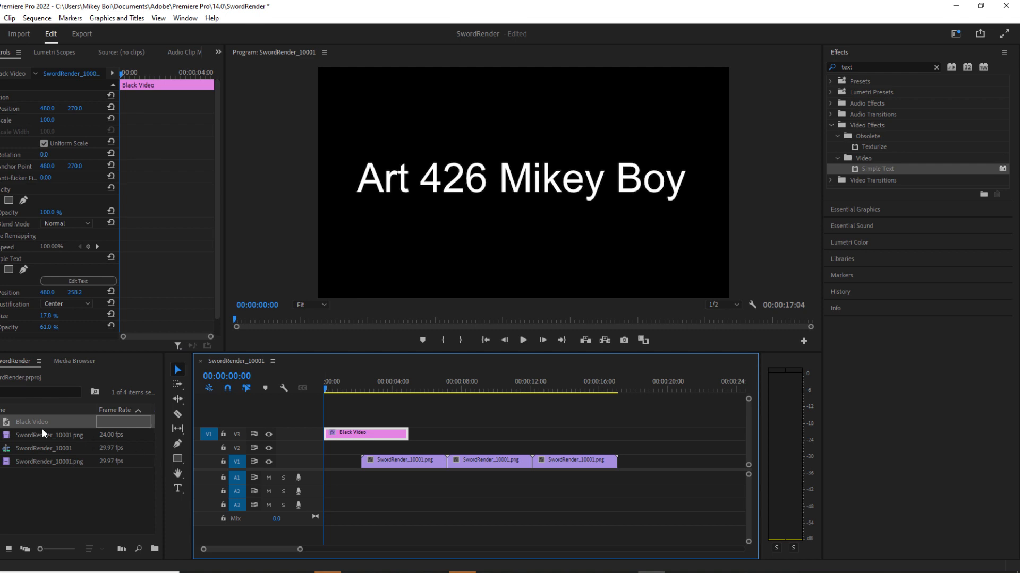
{"action": "left_click_drag", "start_coordinate": [16, 424], "coordinate": [345, 447]}
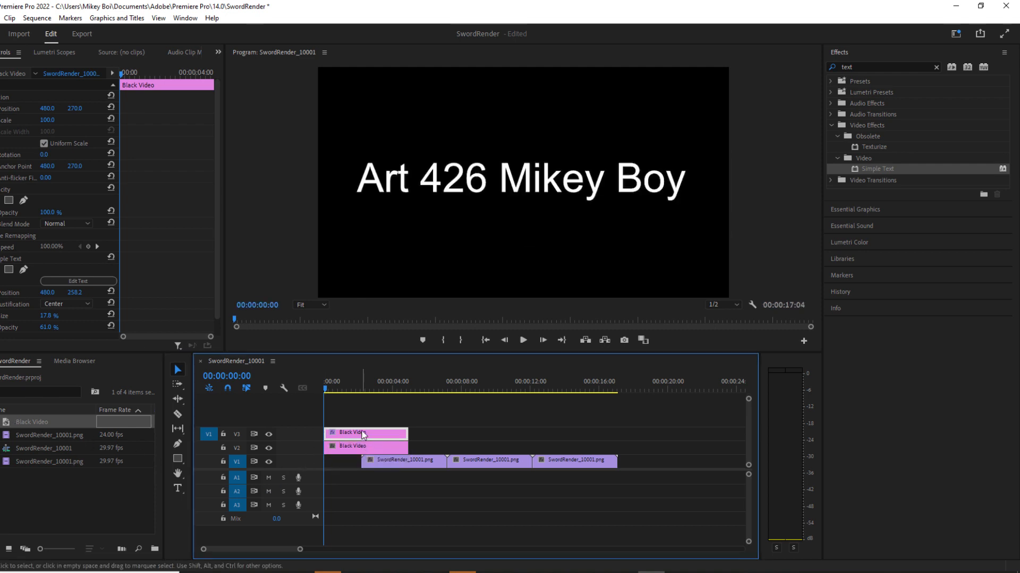
{"action": "left_click", "coordinate": [348, 448]}
Fade in the V3 title clip with opacity keyframes of 0% at 00:00:00:00 and 100% at 00:00:00:22.
{"action": "left_click", "coordinate": [353, 432]}
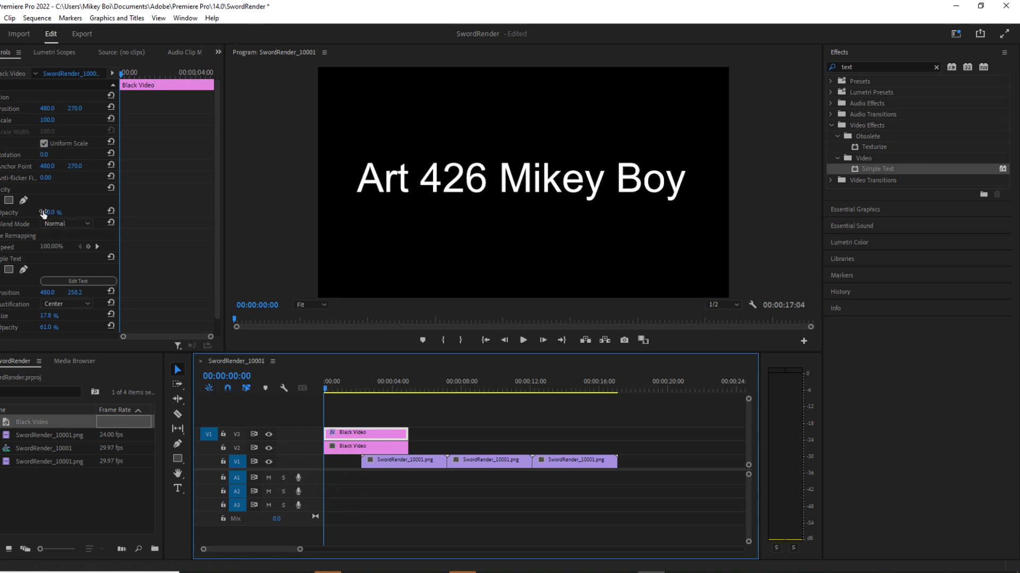
{"action": "left_click", "coordinate": [0, 212]}
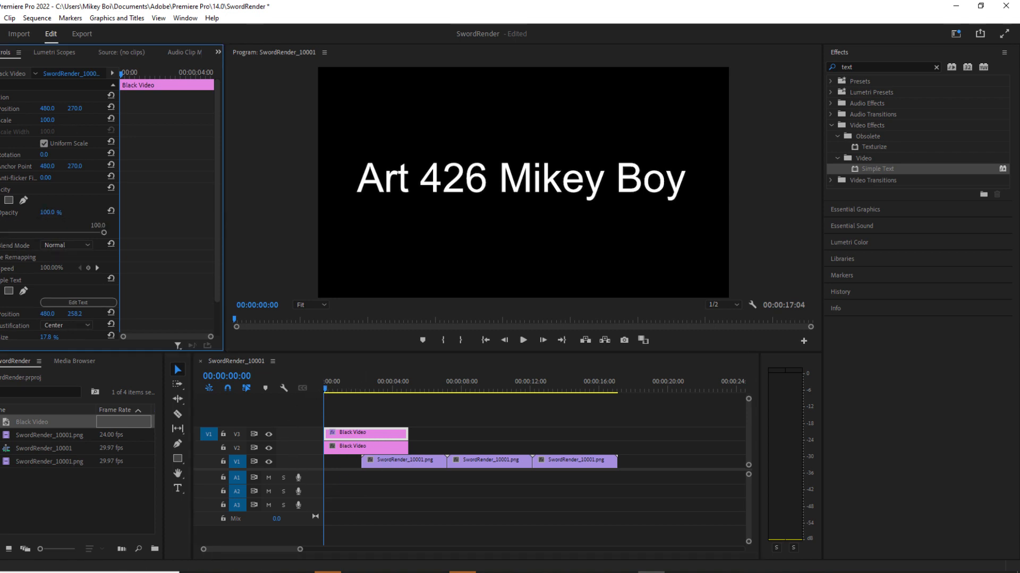
{"action": "left_click", "coordinate": [1, 213]}
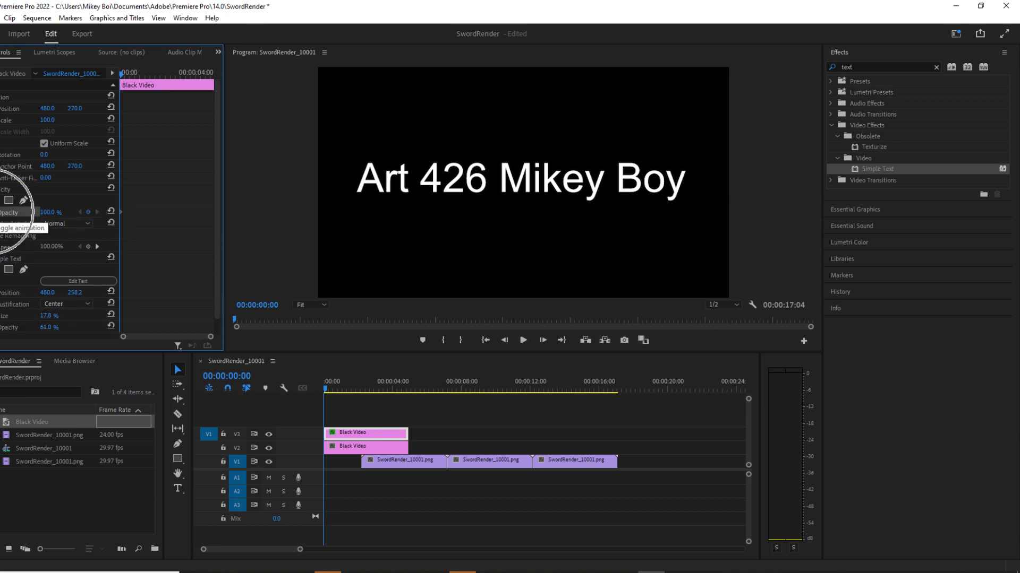
{"action": "left_click_drag", "start_coordinate": [49, 213], "coordinate": [0, 212]}
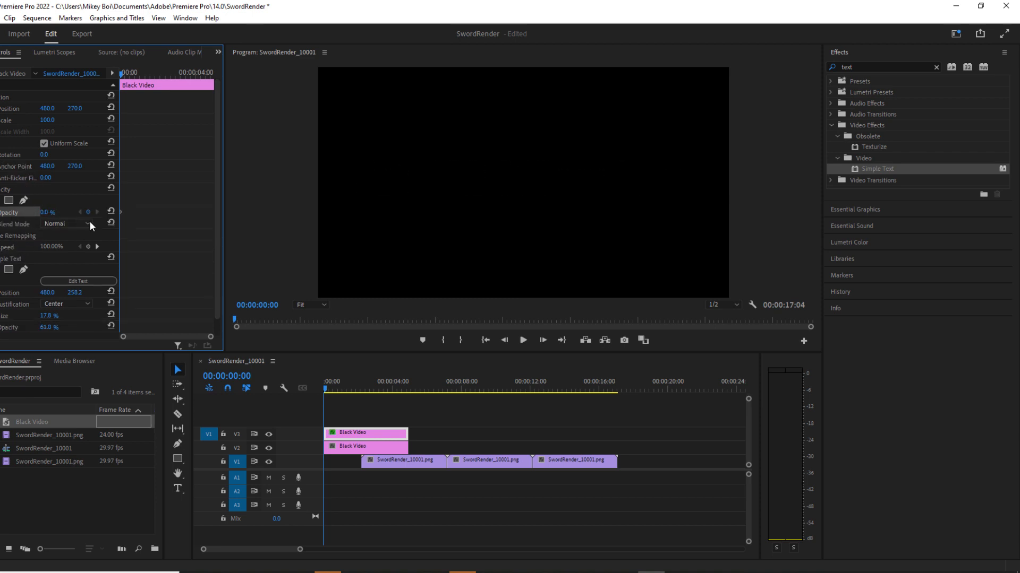
{"action": "left_click_drag", "start_coordinate": [325, 388], "coordinate": [337, 390]}
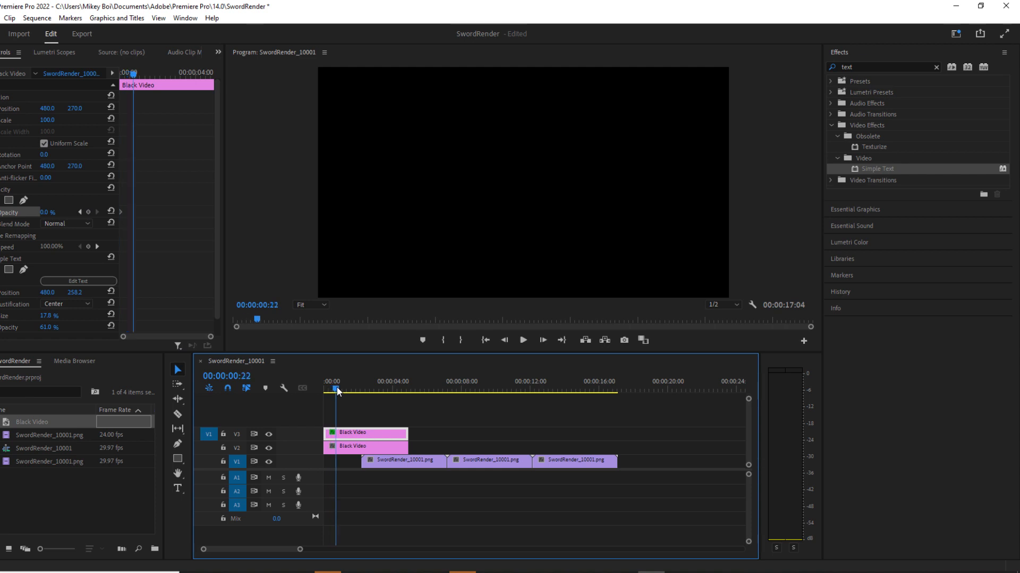
{"action": "left_click_drag", "start_coordinate": [47, 212], "coordinate": [101, 213]}
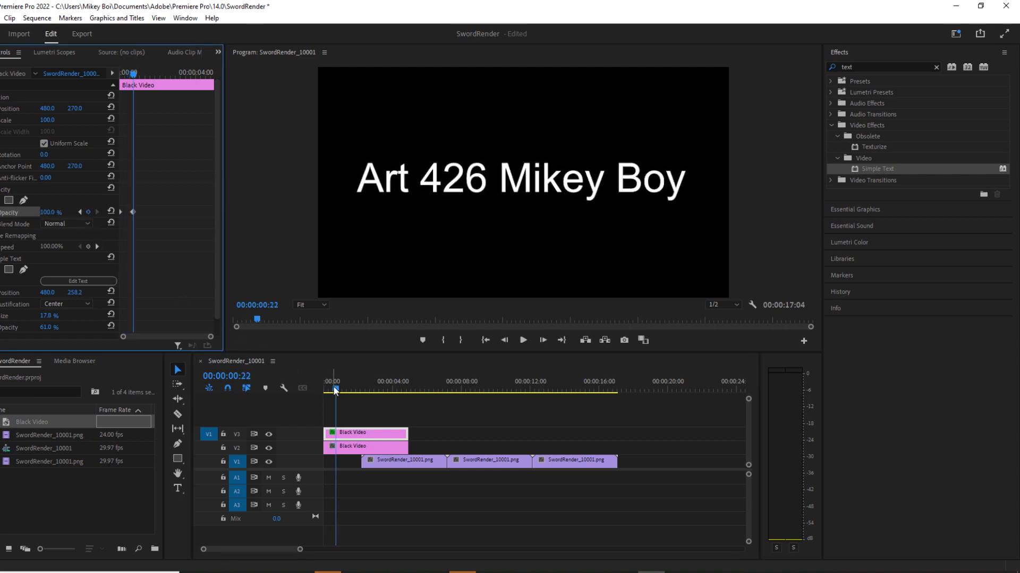
Fade out the V3 title clip with opacity keyframes of 100% at 00:00:01:21 and 0% at 00:00:02:03.
{"action": "left_click_drag", "start_coordinate": [335, 392], "coordinate": [353, 388]}
{"action": "left_click", "coordinate": [89, 212]}
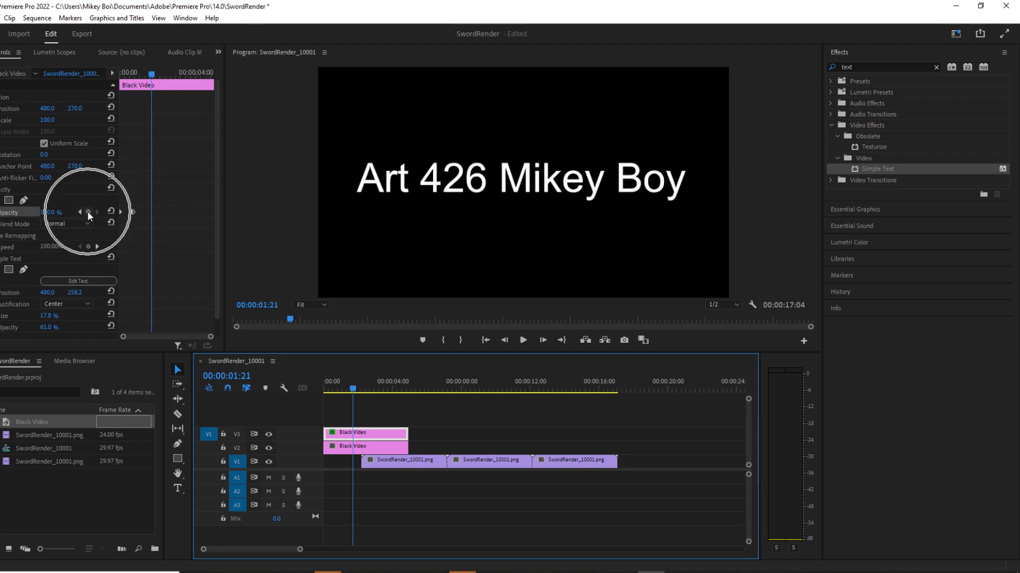
{"action": "left_click_drag", "start_coordinate": [359, 389], "coordinate": [361, 389]}
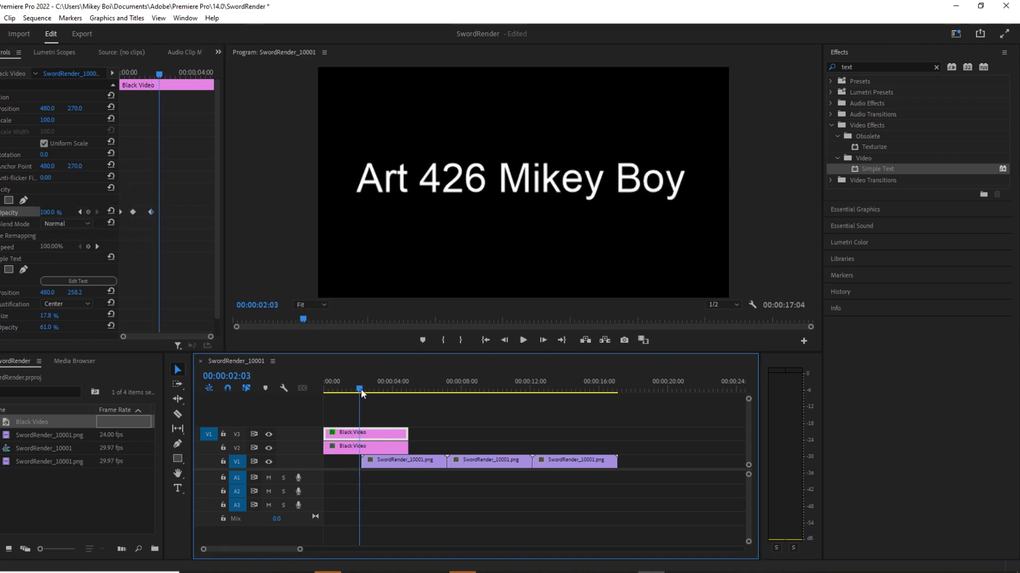
{"action": "left_click_drag", "start_coordinate": [44, 213], "coordinate": [0, 213]}
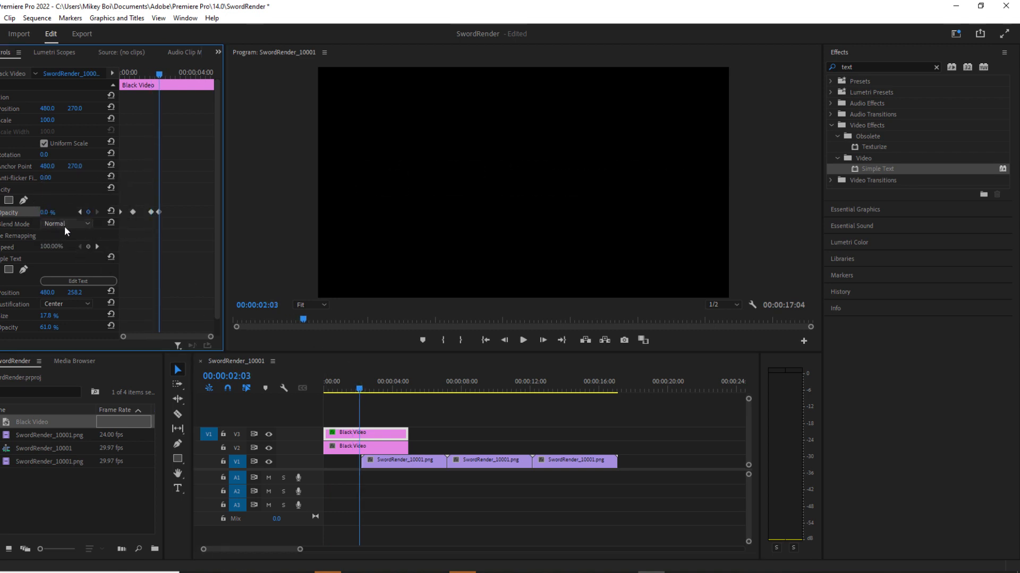
Fade out the V2 black video with opacity keyframes of 100% at 00:00:02:03 and 0% at 00:00:02:16.
{"action": "left_click", "coordinate": [363, 449]}
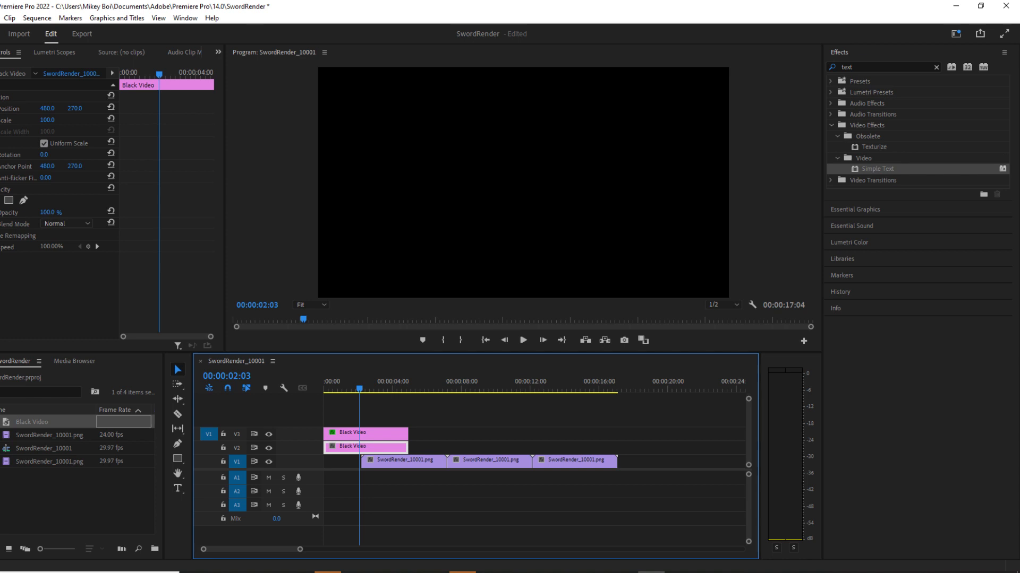
{"action": "left_click", "coordinate": [0, 213]}
{"action": "left_click_drag", "start_coordinate": [359, 389], "coordinate": [368, 390]}
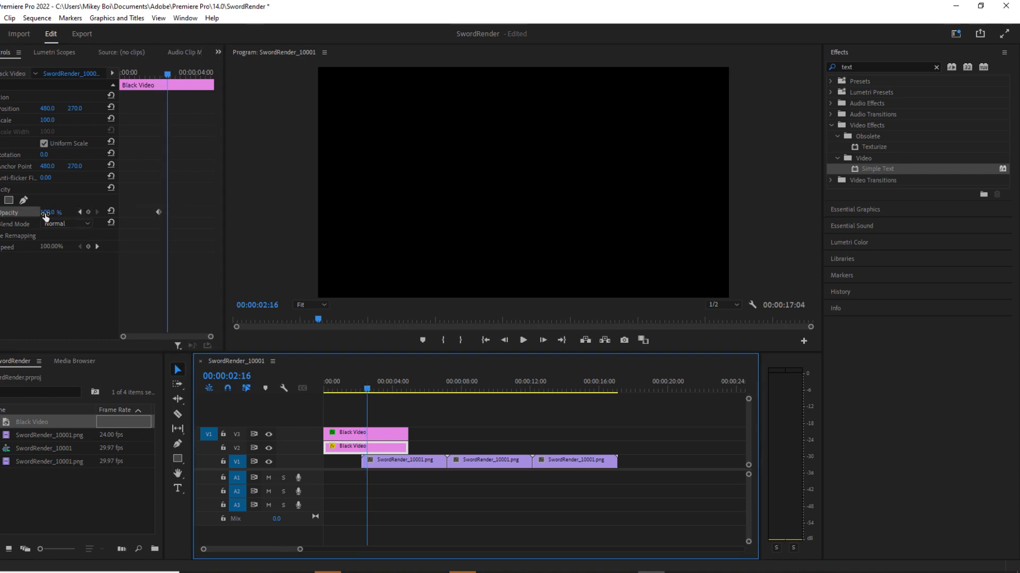
{"action": "left_click_drag", "start_coordinate": [45, 213], "coordinate": [22, 212]}
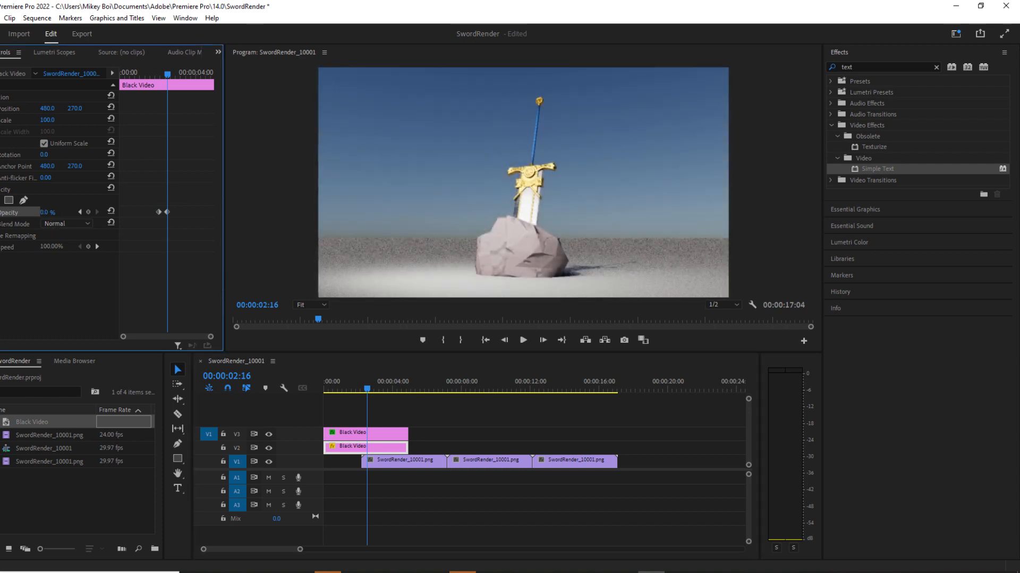
Play the sequence from the start to check the title fades and the transition into the sword render.
{"action": "left_click", "coordinate": [362, 389]}
{"action": "left_click_drag", "start_coordinate": [361, 389], "coordinate": [321, 388]}
{"action": "left_click", "coordinate": [522, 341]}
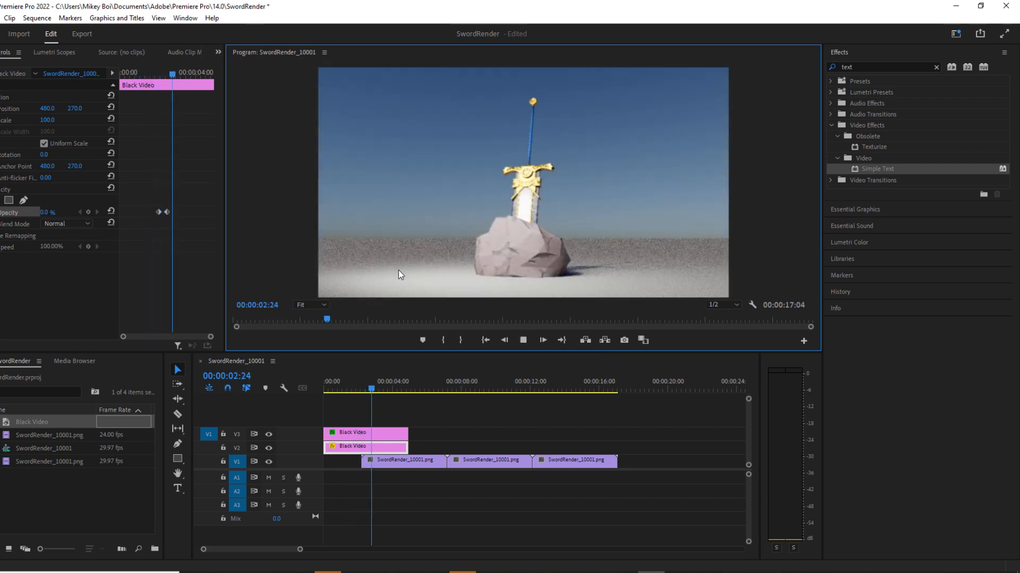
{"action": "left_click", "coordinate": [523, 340]}
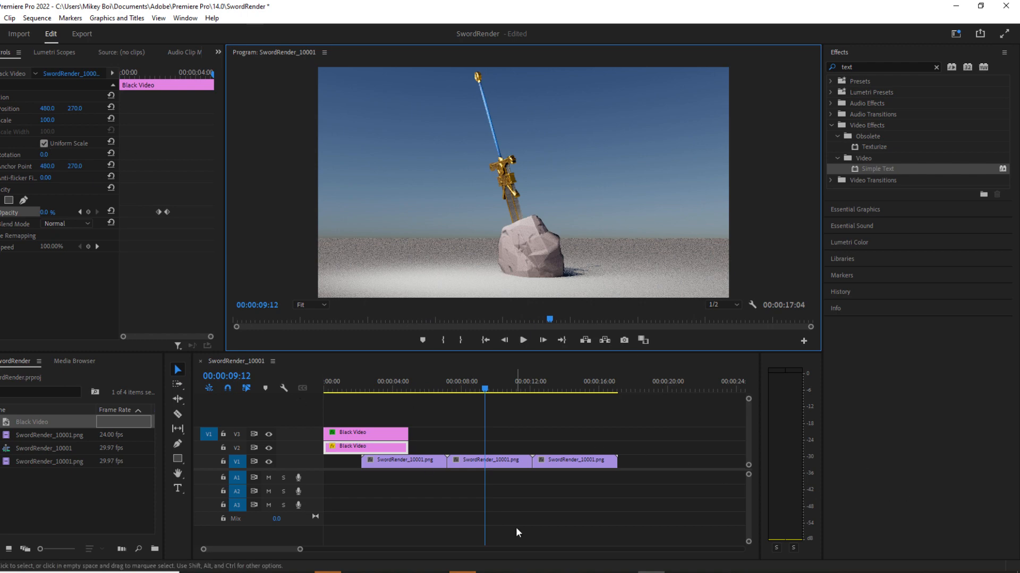
Open the media export settings for the sequence and bring up the output format choices.
{"action": "left_click", "coordinate": [0, 18]}
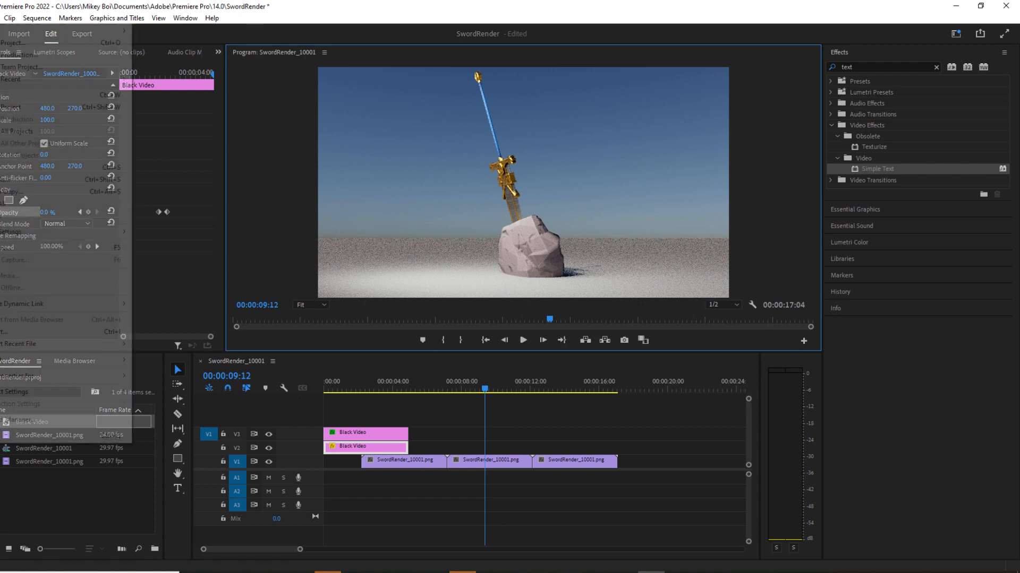
{"action": "mouse_move", "coordinate": [92, 364]}
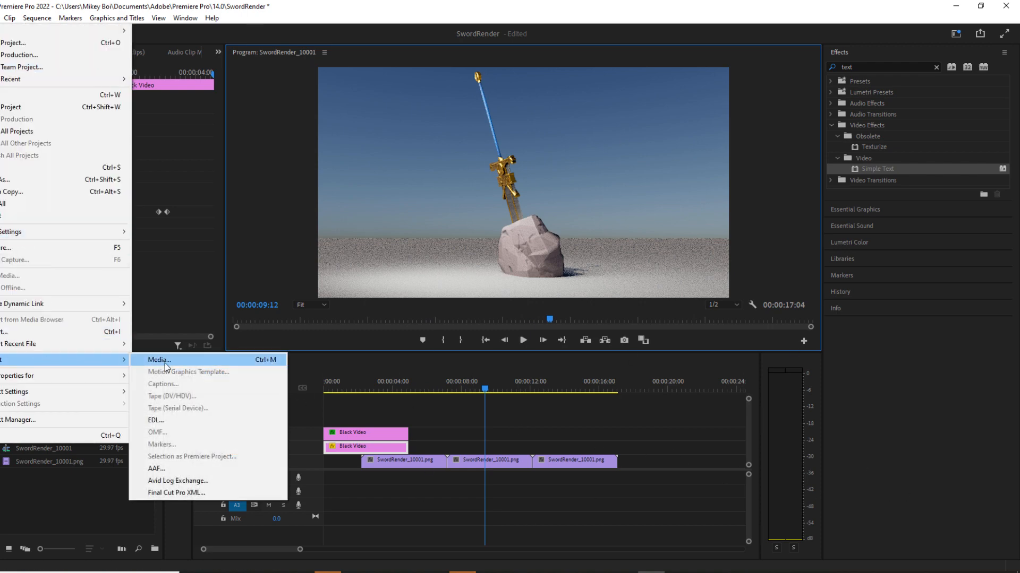
{"action": "left_click", "coordinate": [164, 362]}
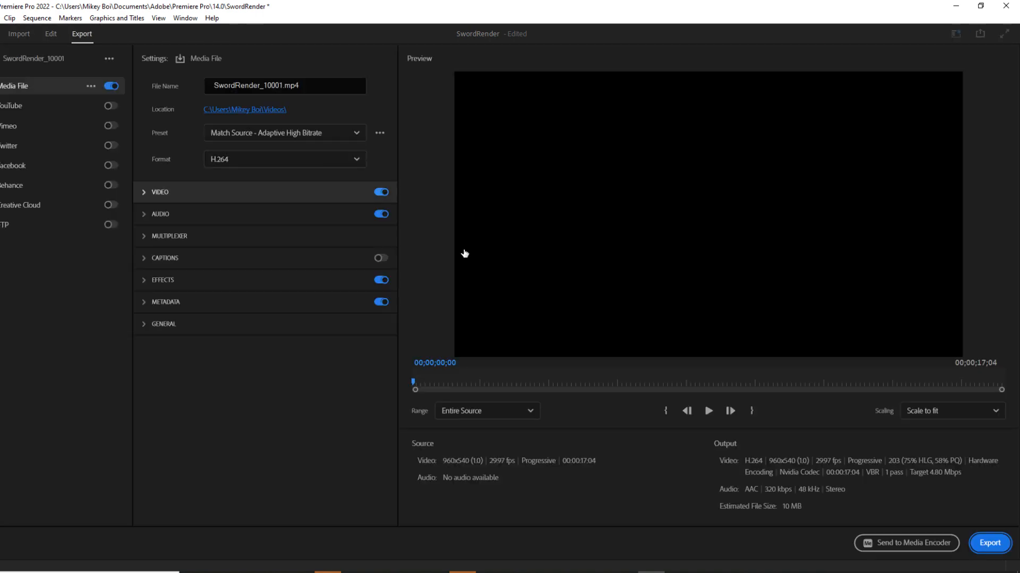
{"action": "left_click", "coordinate": [222, 165]}
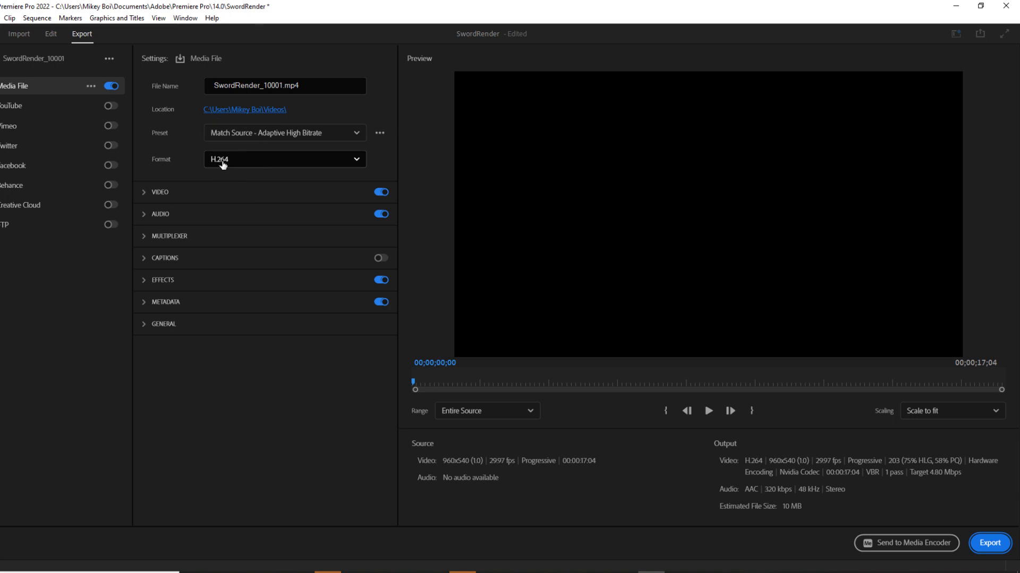
{"action": "left_click", "coordinate": [218, 163]}
{"action": "left_click", "coordinate": [217, 162]}
{"action": "left_click", "coordinate": [217, 160]}
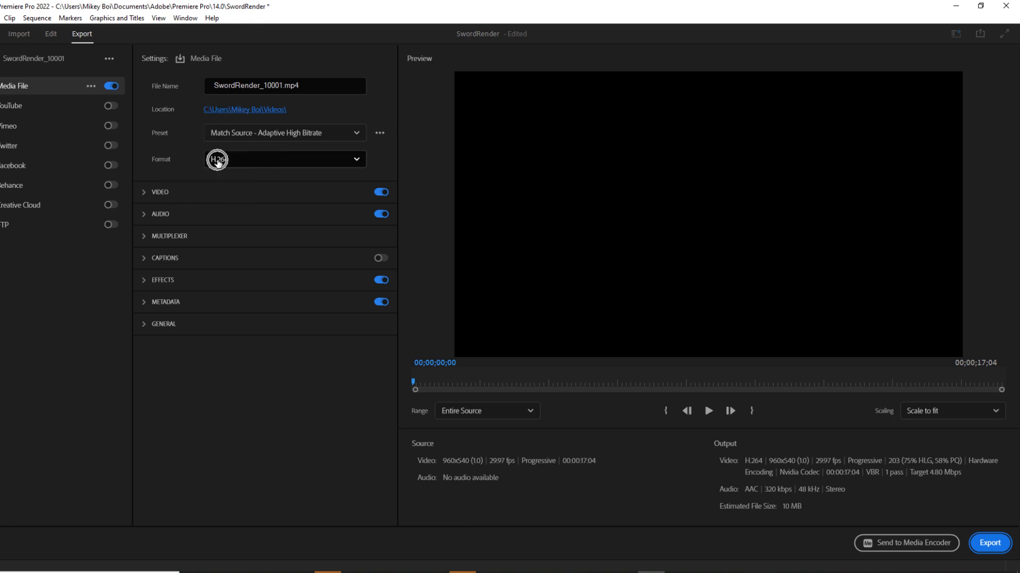